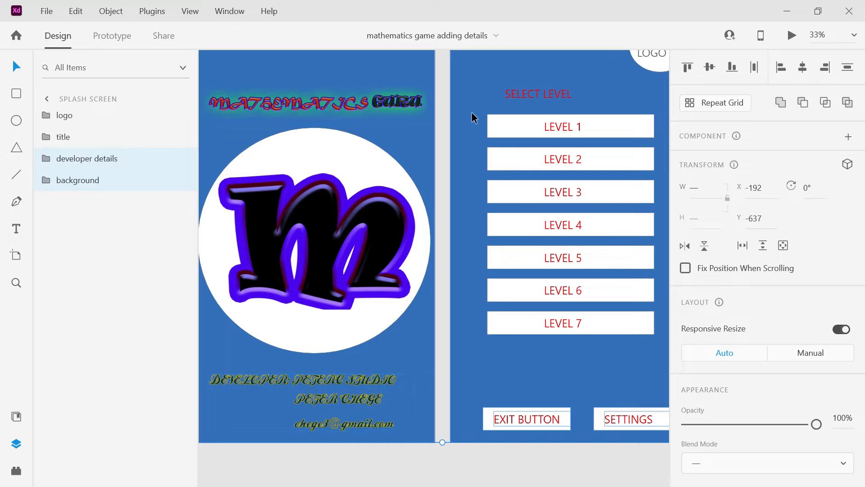
Zoom out to 25% and copy the round logo group from the splash screen artboard
click(456, 458)
drag(455, 458, 448, 403)
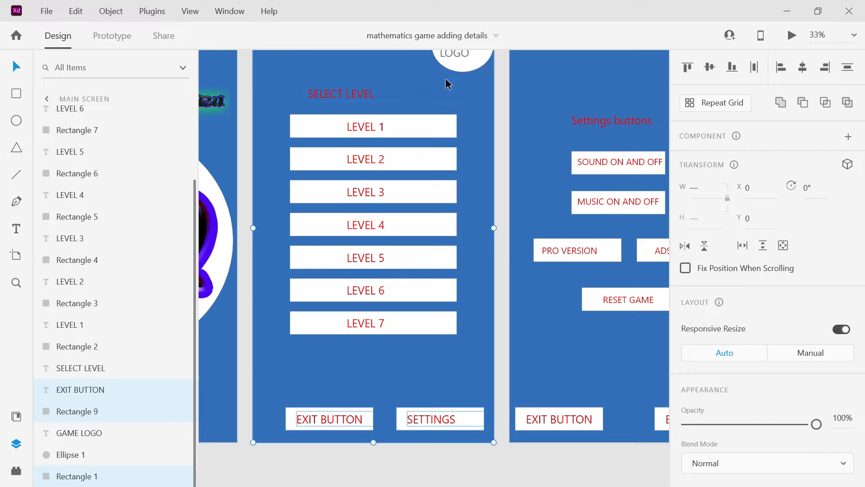
click(853, 36)
click(776, 55)
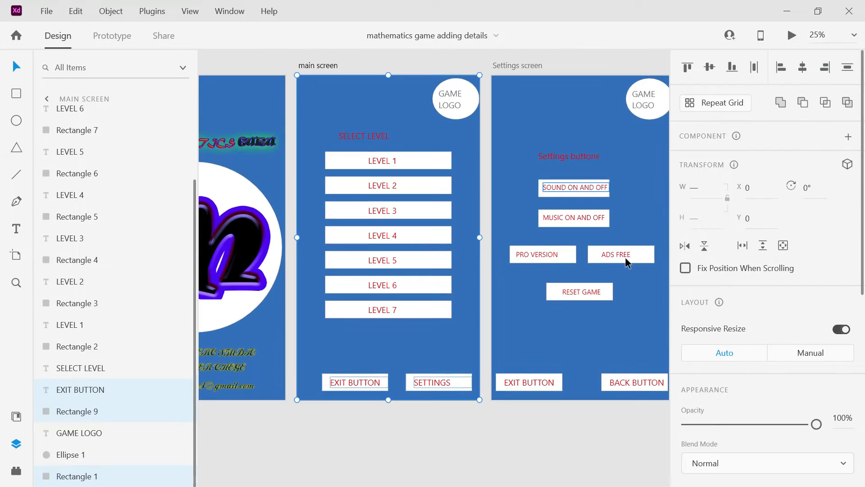
click(247, 244)
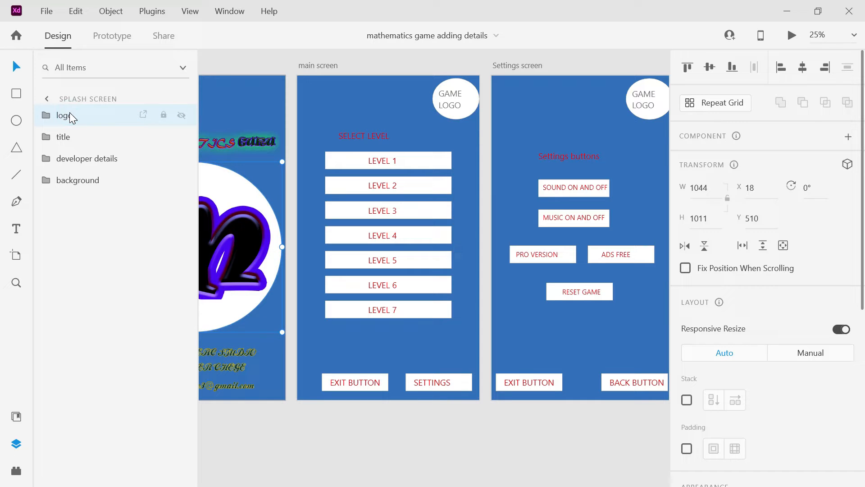
Replace the main screen's GAME LOGO placeholder text and white ellipse with the copied logo
click(382, 96)
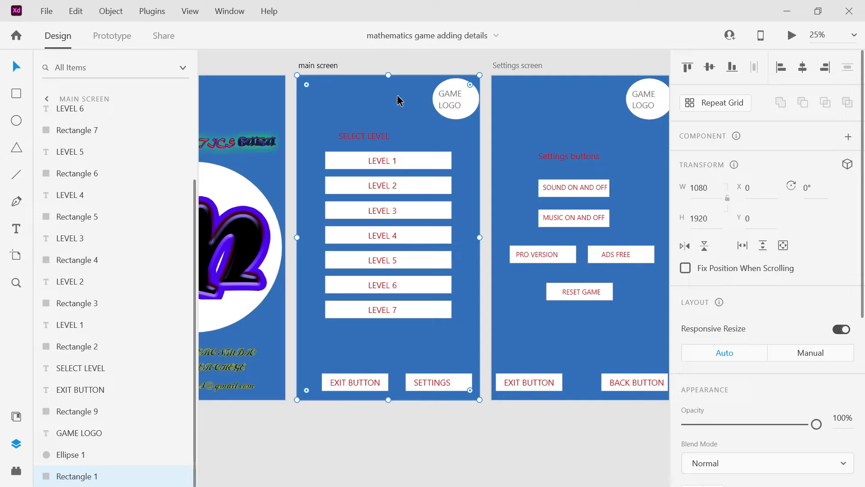
click(461, 101)
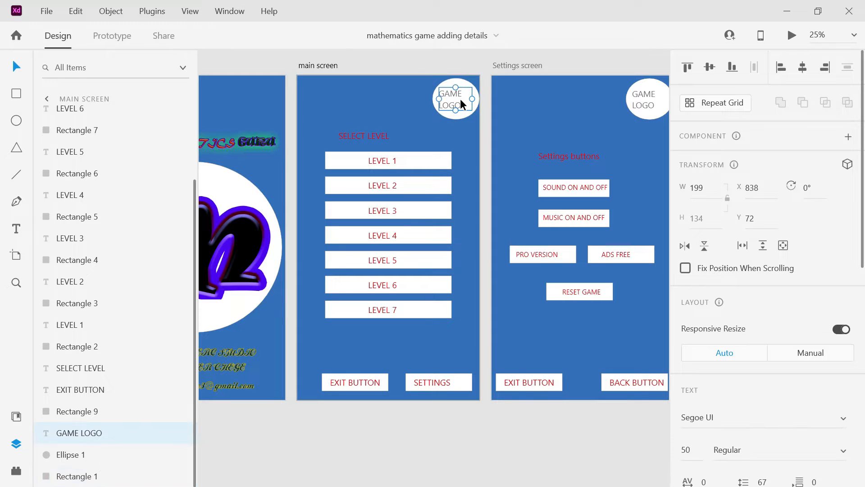
key(Delete)
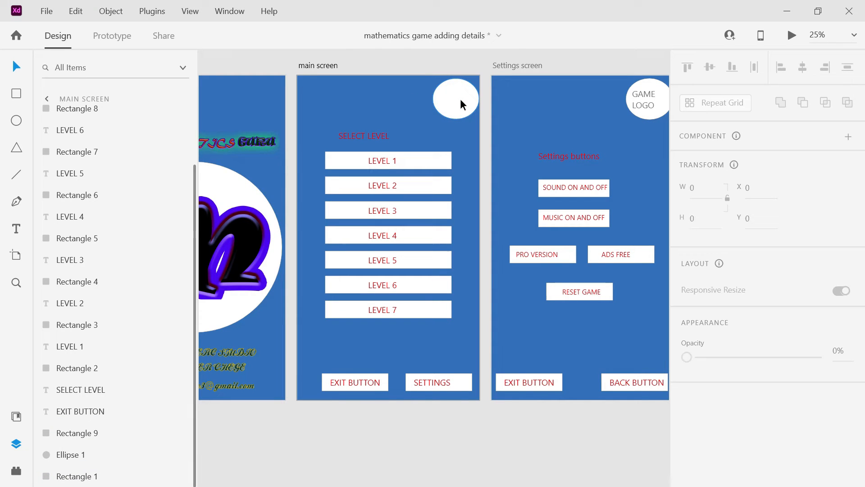
click(458, 103)
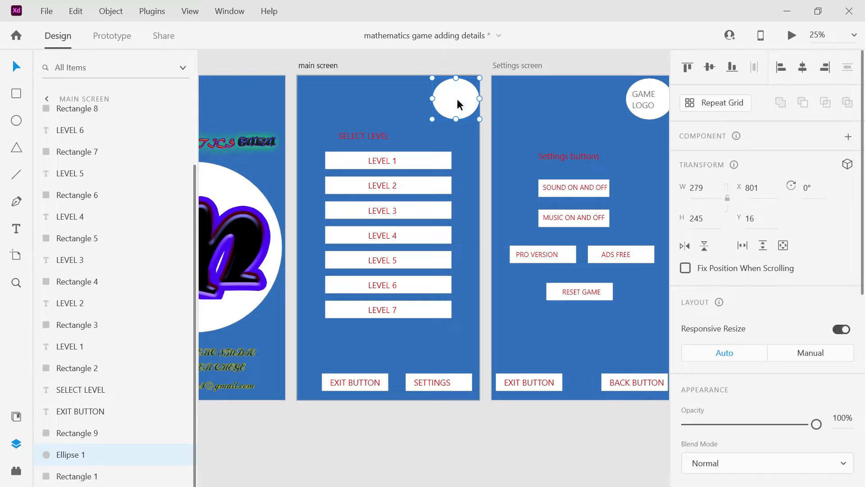
key(Delete)
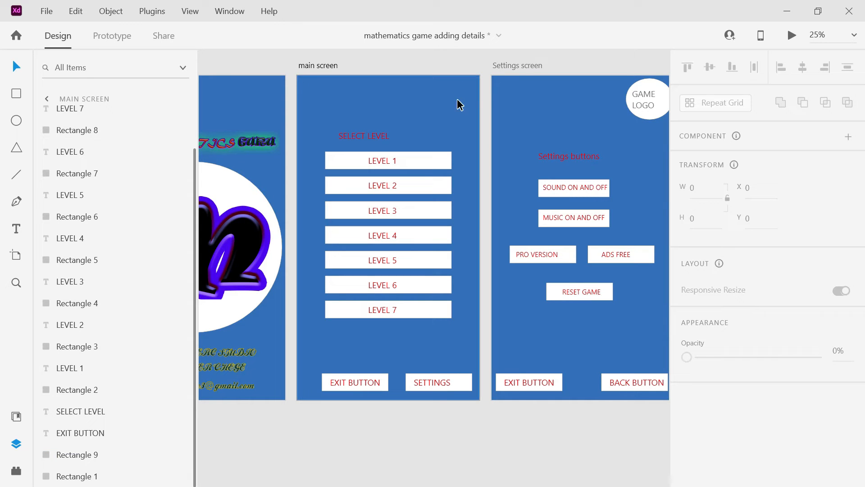
key(ctrl+v)
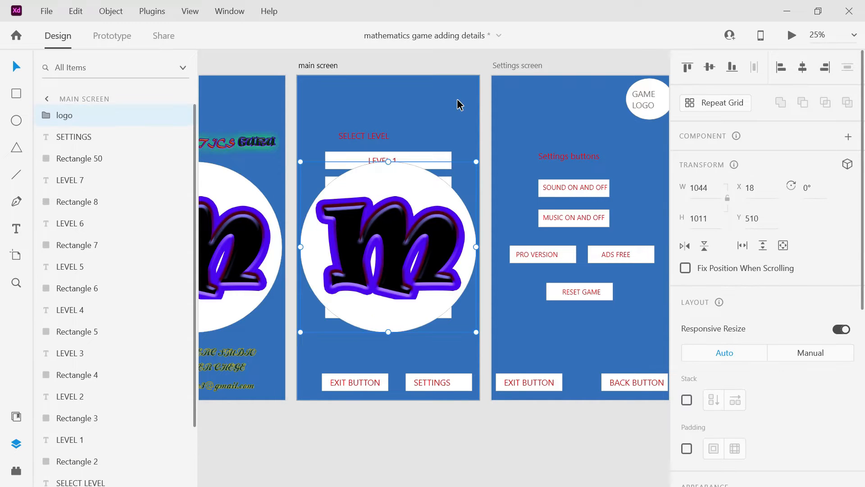
mouse_move(300, 161)
mouse_down()
mouse_move(330, 184)
mouse_move(308, 175)
mouse_up()
click(359, 249)
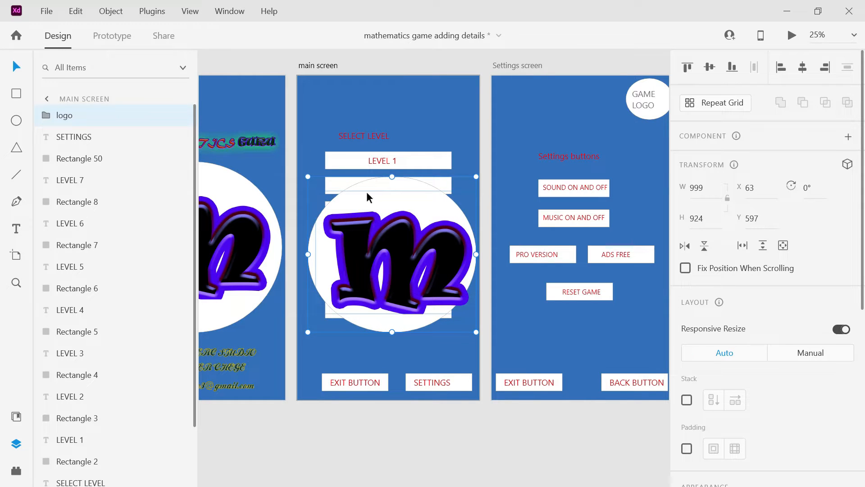
drag(368, 185, 396, 89)
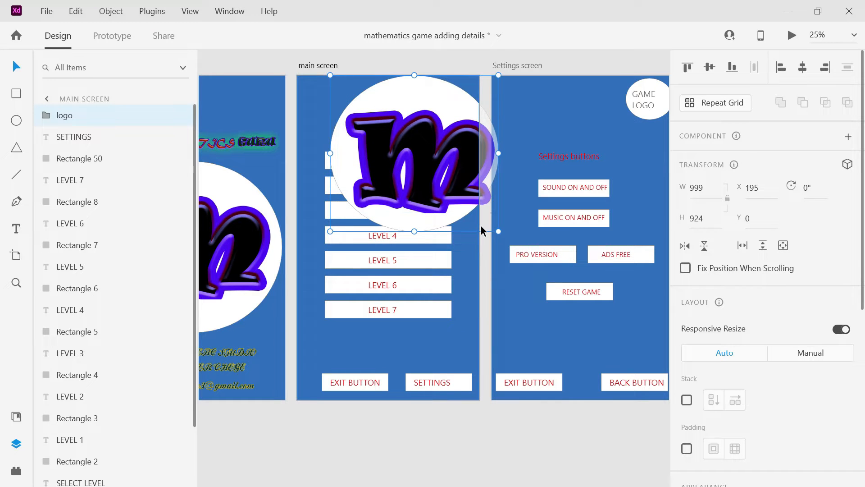
key(ctrl+z)
key(ctrl+z)
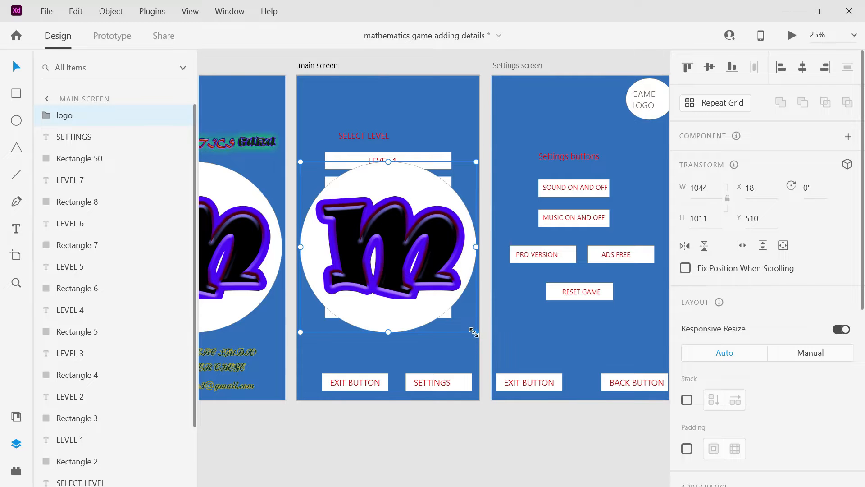
Shrink the pasted logo to about 248 × 240 and place it in the main screen's upper-right corner at about X 811, Y 21
drag(474, 332, 456, 132)
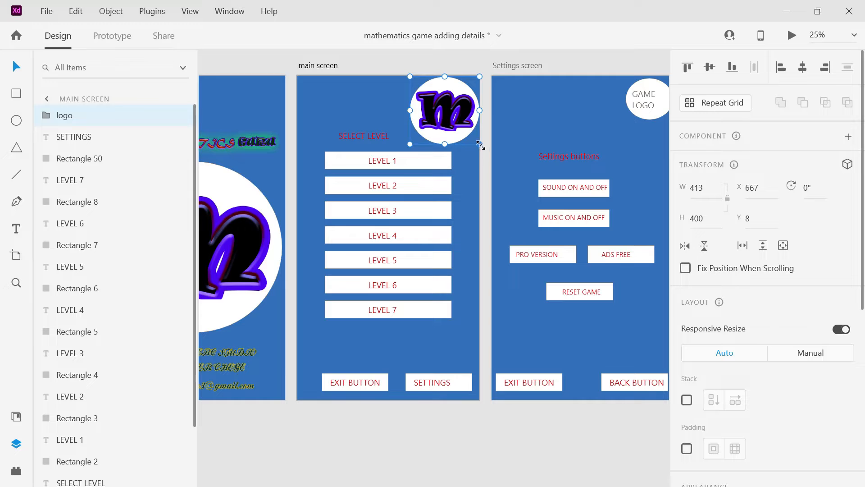
drag(478, 144, 456, 109)
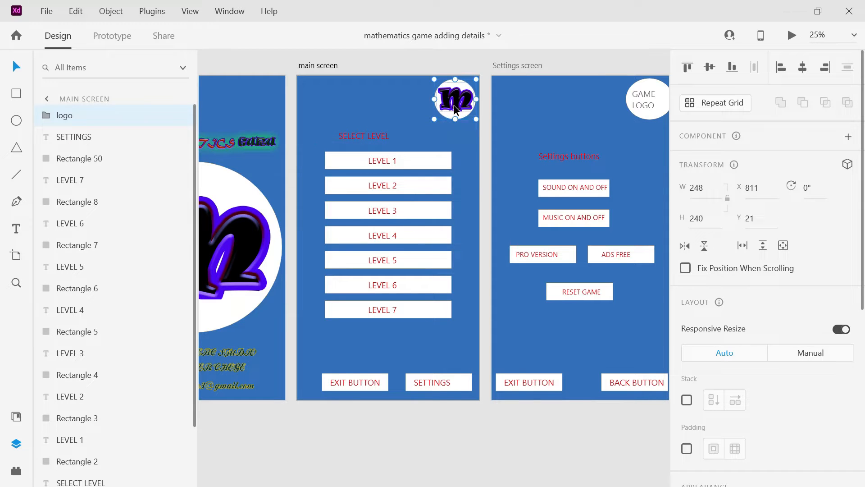
click(480, 55)
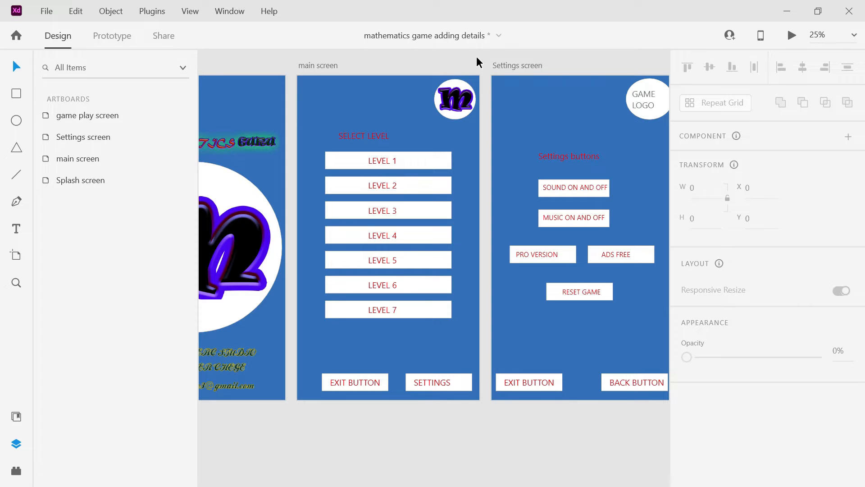
Set the font of the main screen's SELECT LEVEL heading to Roboto Slab and nudge the heading slightly down
click(384, 137)
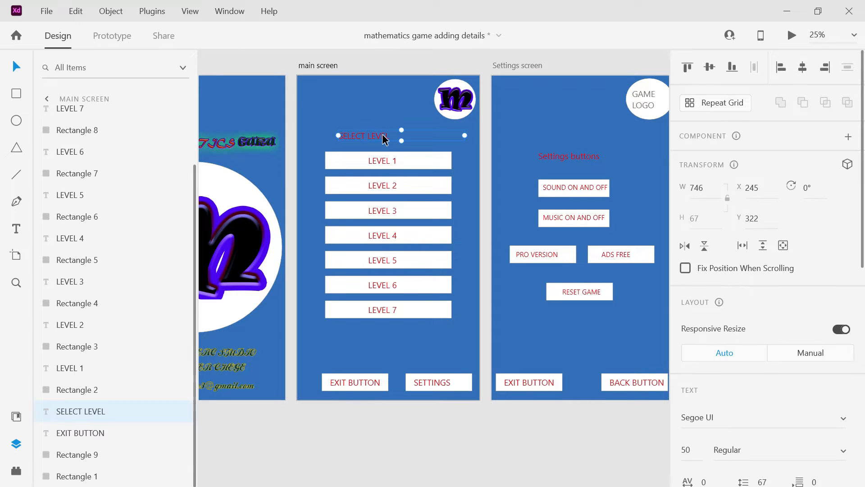
click(845, 420)
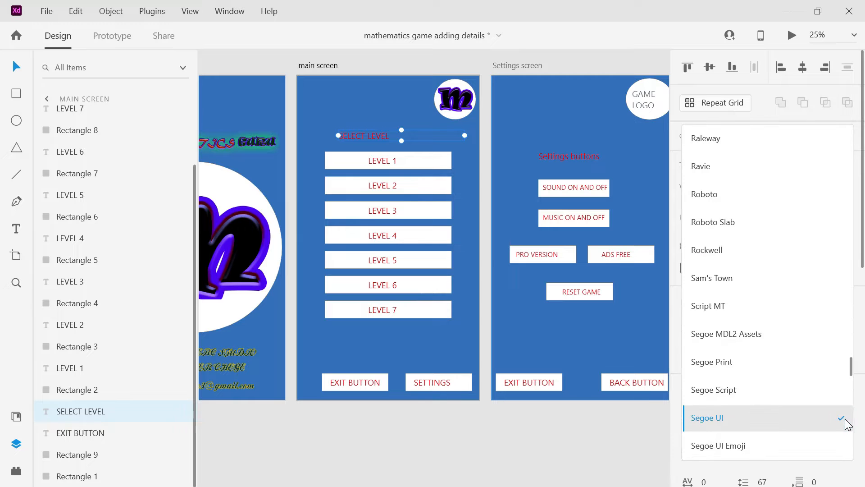
click(712, 222)
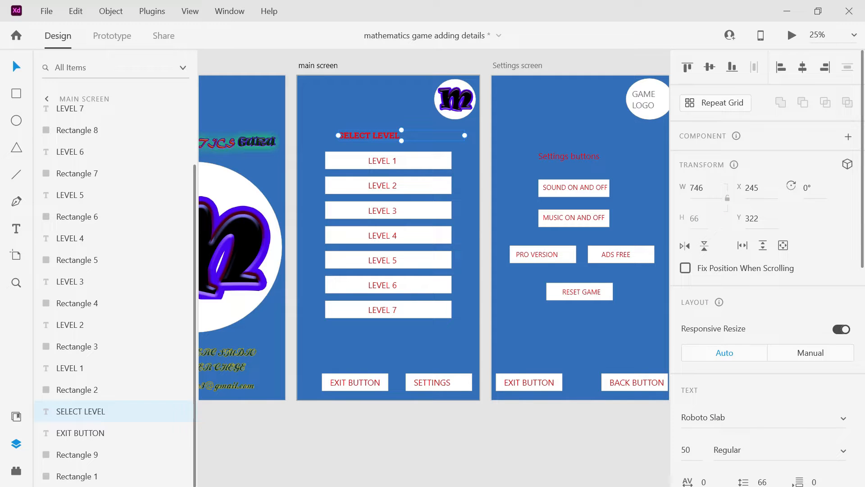
click(842, 417)
click(804, 415)
key(Down)
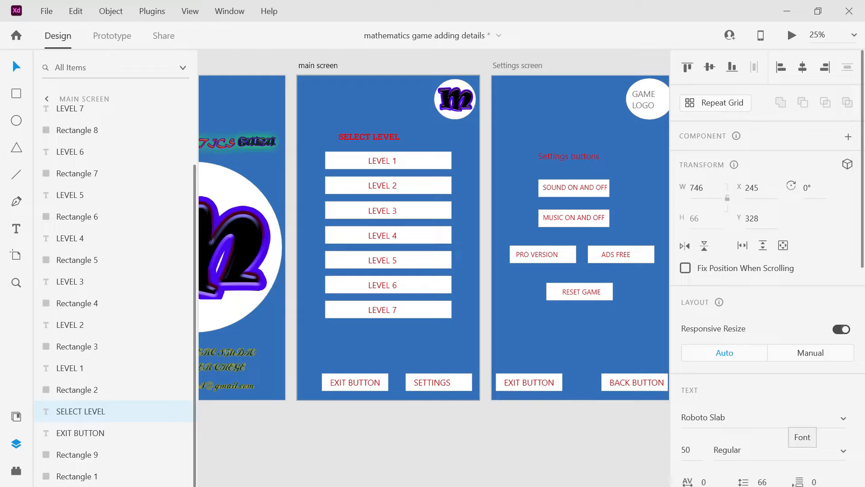
Set the SELECT LEVEL heading's font to Ravie
click(787, 417)
key(Up)
key(Up)
key(Up)
key(Down)
key(Down)
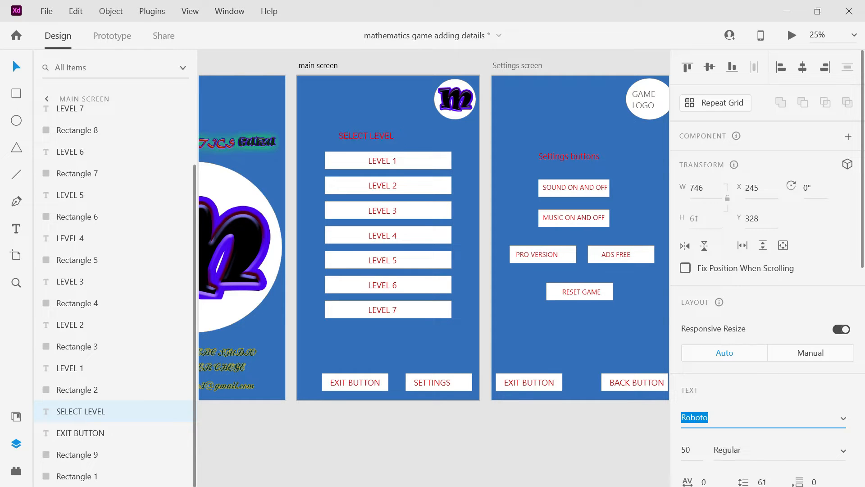
key(Up)
key(Up)
key(Down)
Enable a border on the SELECT LEVEL heading and shift its colour picker's hue to magenta
scroll(863, 243, down, 2)
drag(863, 283, 863, 396)
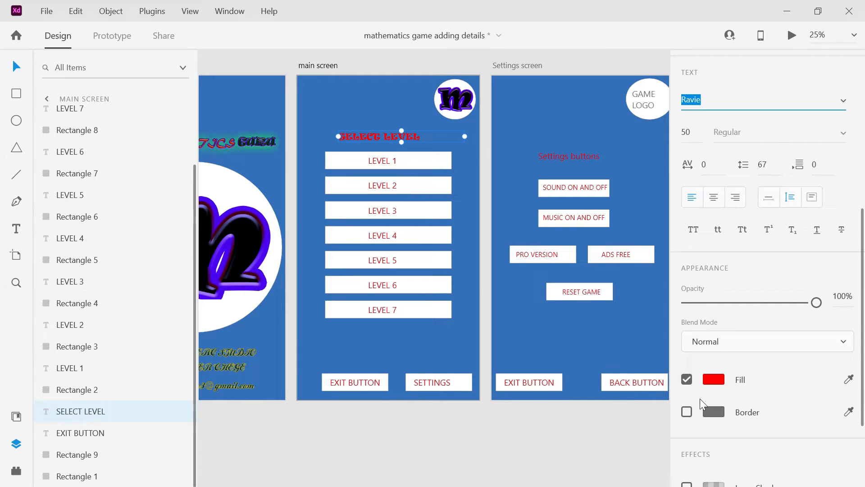
click(686, 412)
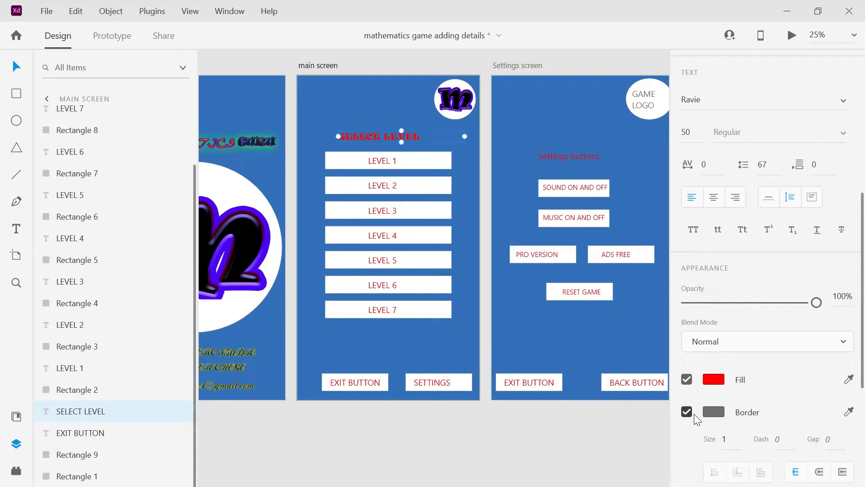
click(713, 412)
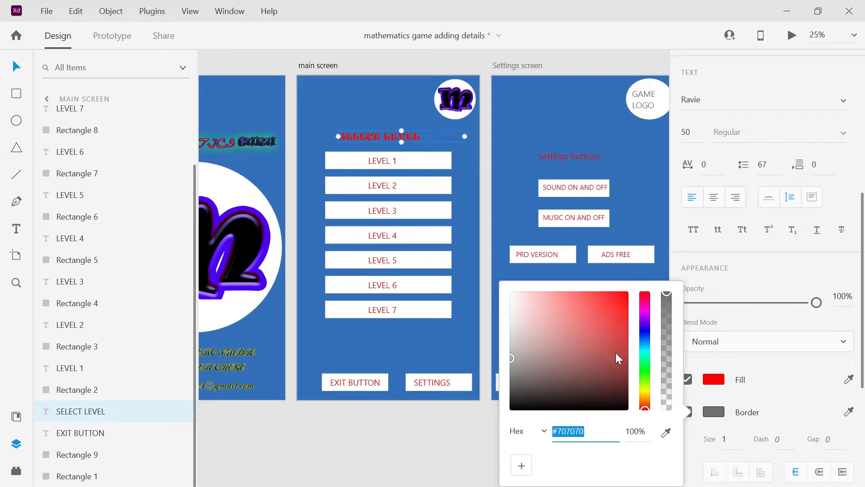
drag(644, 382, 648, 314)
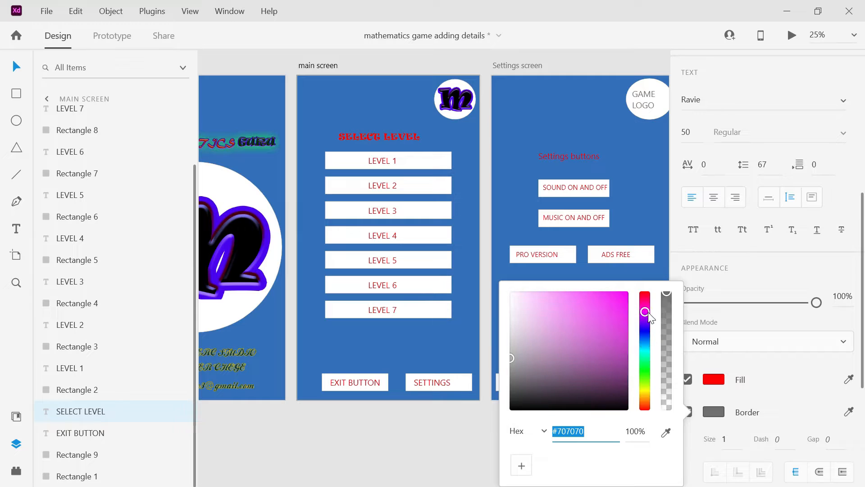
Set the border size of the SELECT LEVEL heading to 10
click(724, 441)
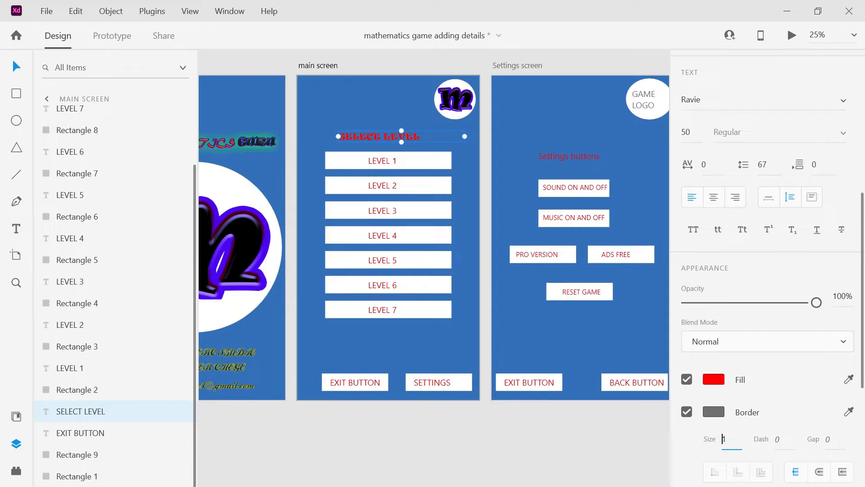
click(727, 440)
text(10)
key(Return)
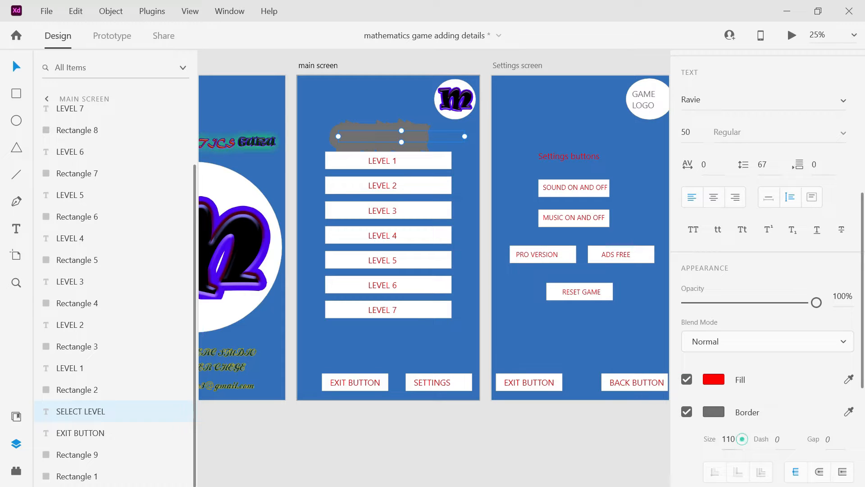
click(742, 439)
text(10)
key(Return)
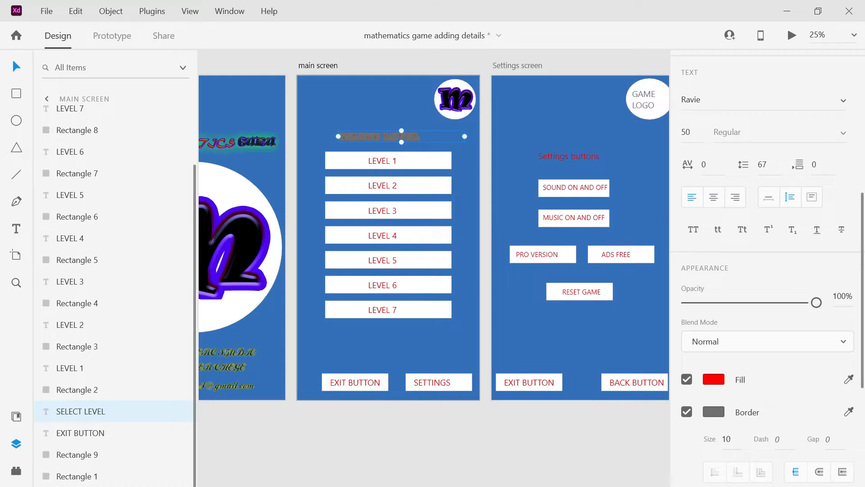
Set the SELECT LEVEL heading's border size to 2 and its border colour to cyan #06F7F7
click(741, 438)
key(BackSpace)
text(2)
key(Return)
click(720, 413)
drag(556, 331, 625, 295)
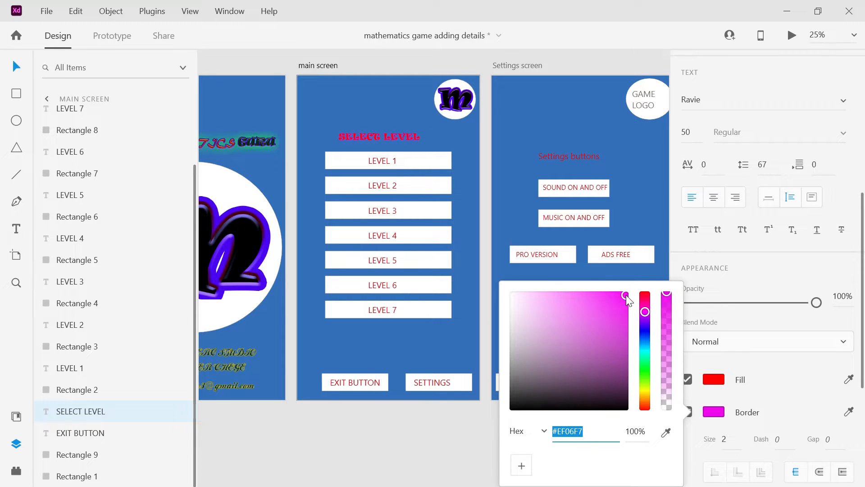
drag(646, 312, 653, 354)
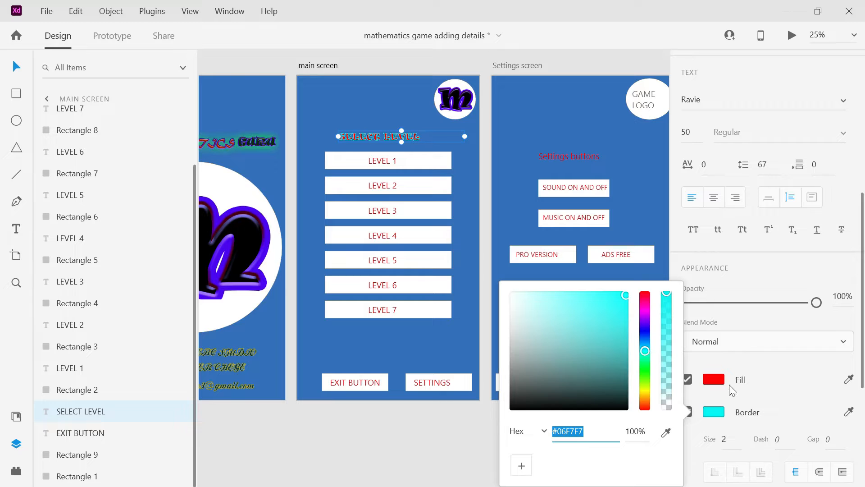
click(760, 275)
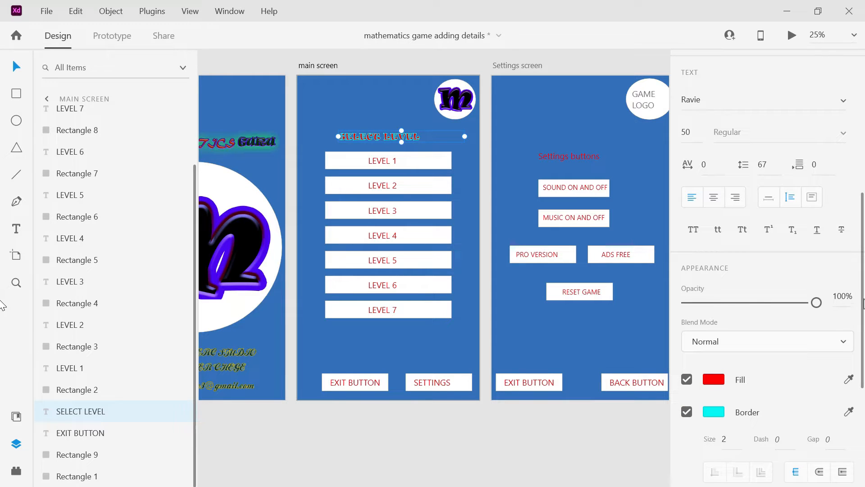
Set the SELECT LEVEL heading's font size to 70 and move it up so its left edge aligns with the level buttons
drag(863, 288, 864, 296)
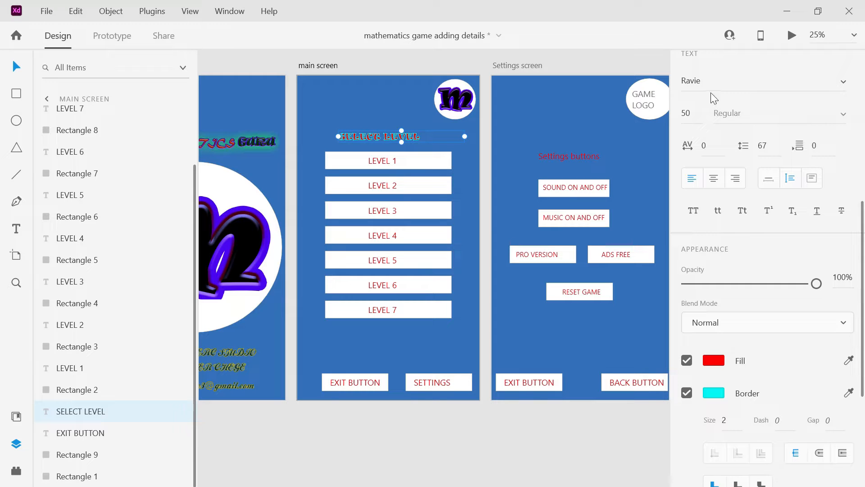
click(683, 113)
text(70)
key(Return)
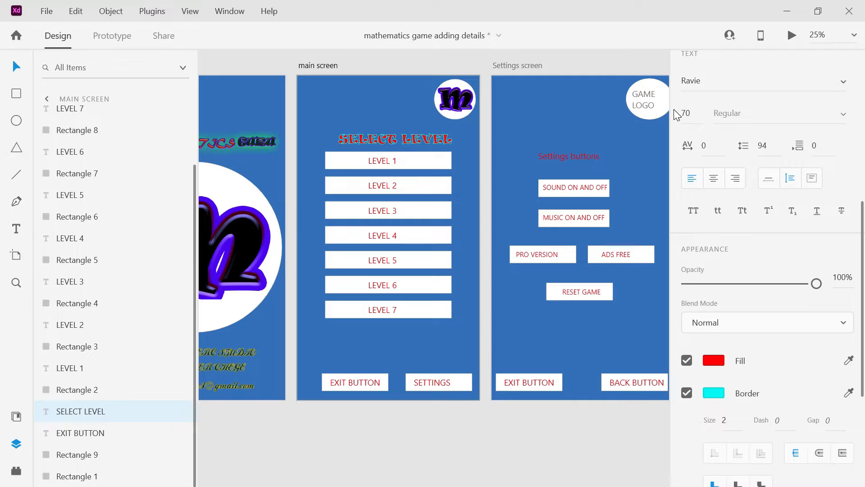
drag(432, 142, 418, 137)
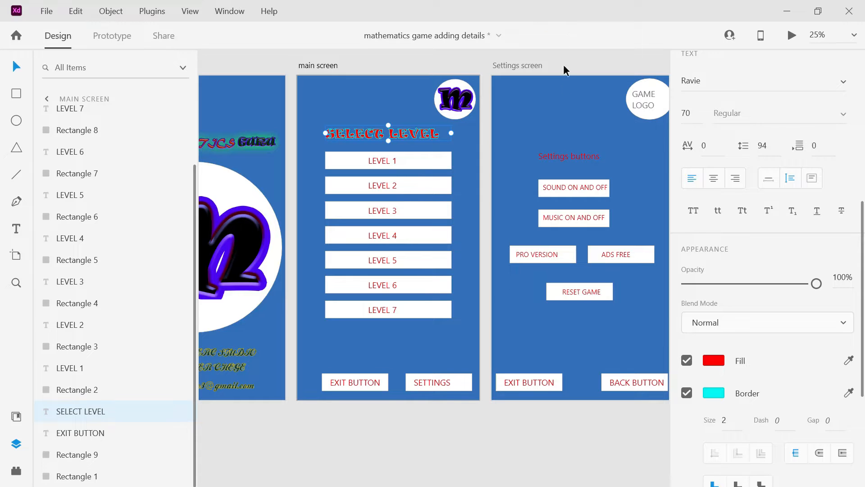
Select the SELECT LEVEL heading on the main screen and put it in a group of its own
click(565, 93)
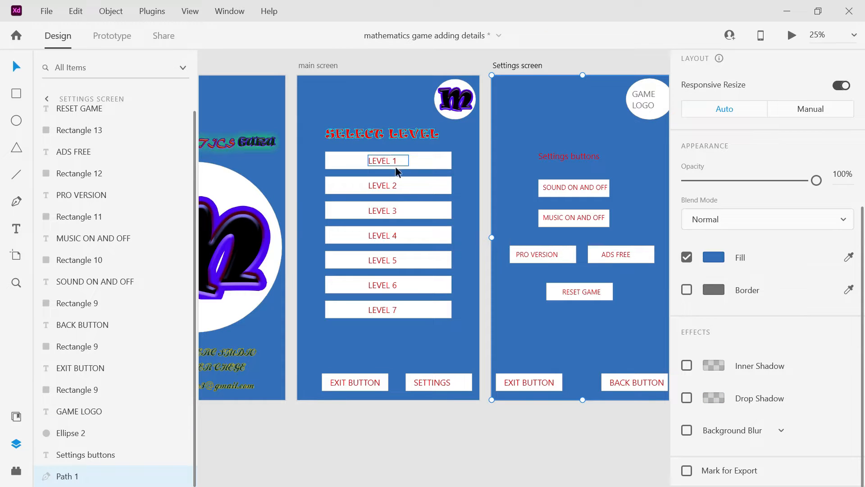
click(386, 139)
drag(386, 139, 382, 141)
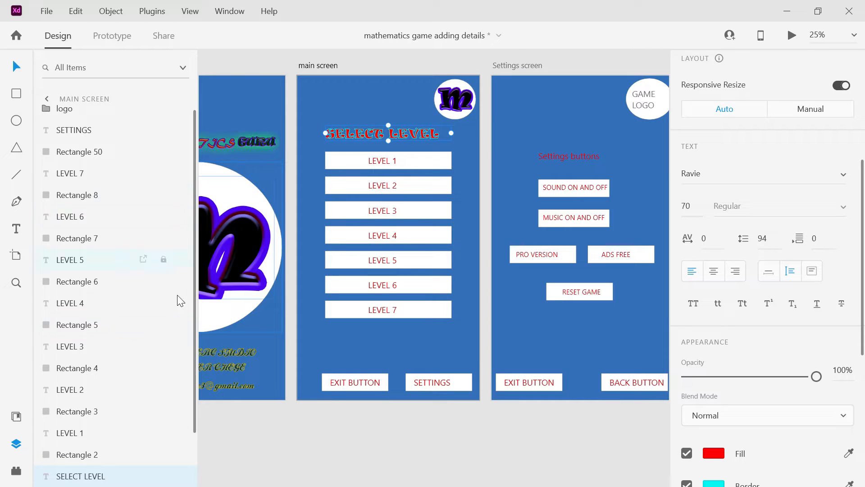
right_click(101, 479)
click(131, 313)
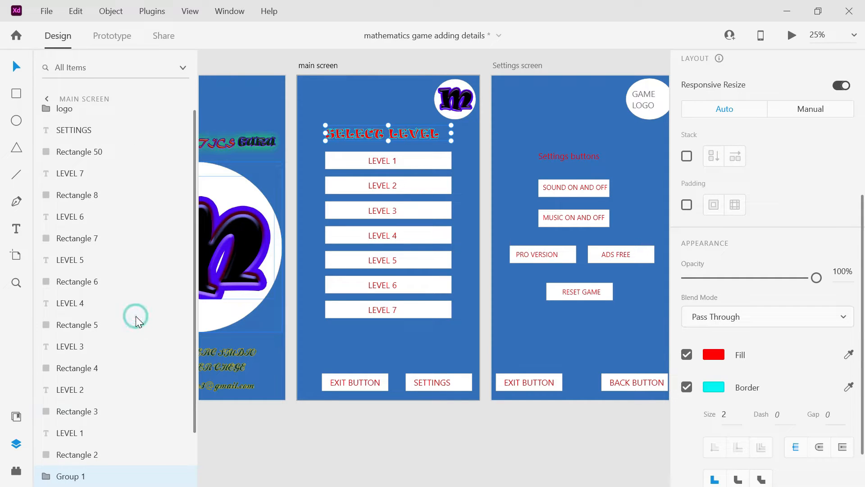
Reorder the heading's new group to sit directly below the logo group in the layer order and rename it "title"
drag(69, 244, 57, 115)
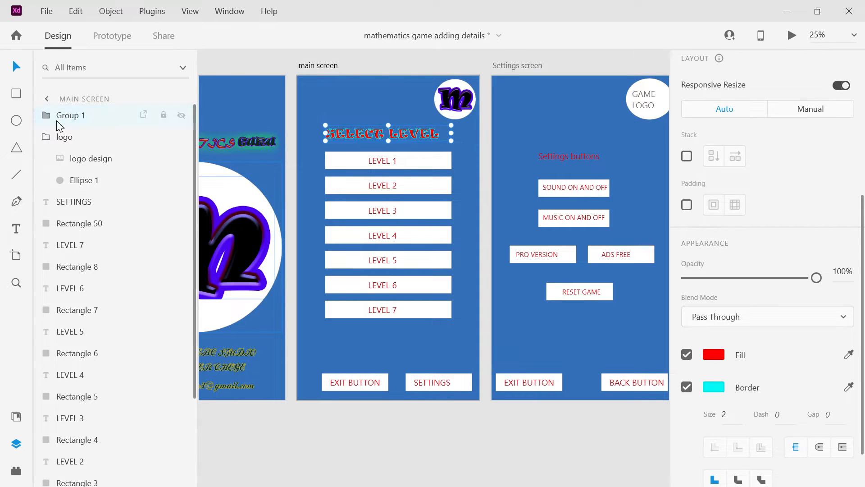
click(47, 137)
drag(50, 140, 51, 111)
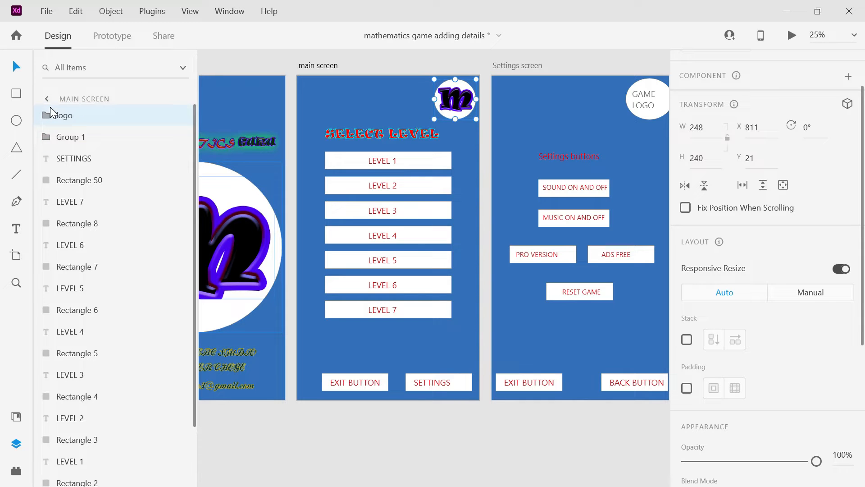
double_click(63, 137)
text(title)
key(Return)
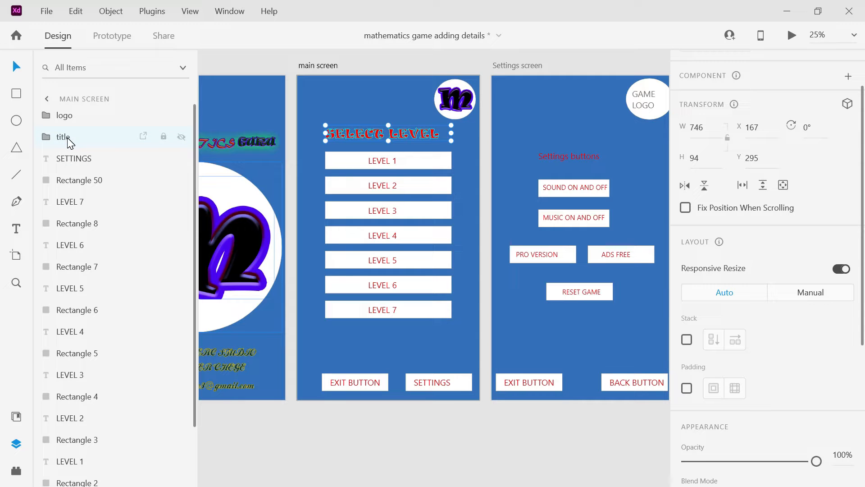
click(391, 56)
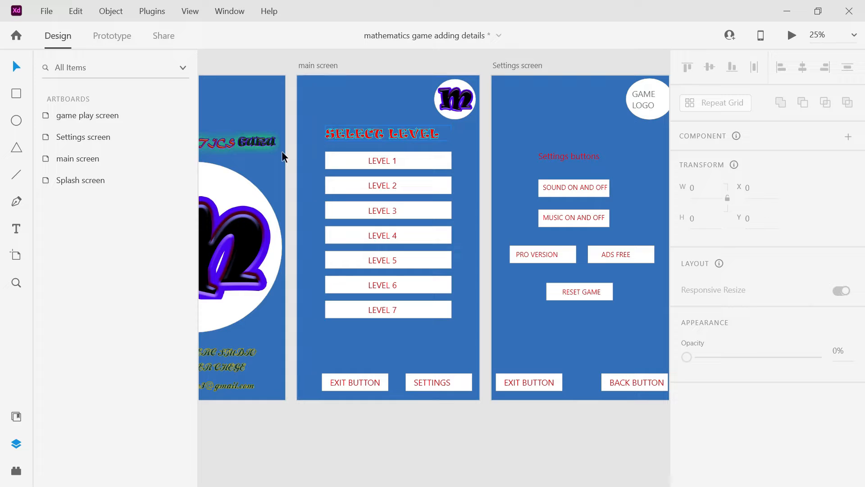
Draw a white rectangle about 818 by 145 around the SELECT LEVEL heading and place it behind the text within the title group
click(16, 93)
drag(318, 120, 456, 144)
drag(83, 123, 88, 168)
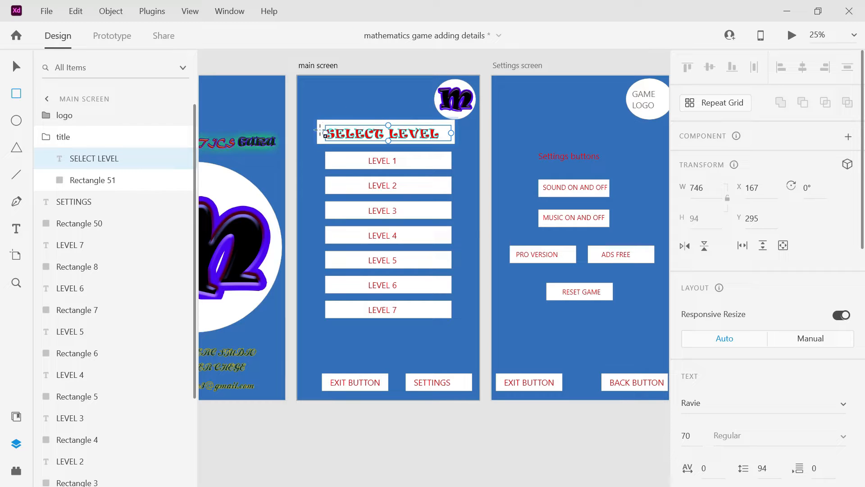
Nudge the SELECT LEVEL text up within its white rectangle to a Y position of 288
key(Up)
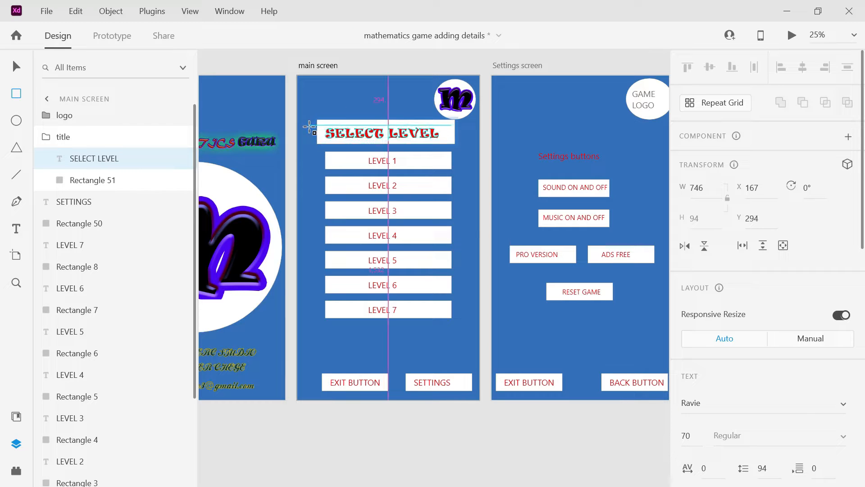
key(Up)
key(Up)
key(Up)
key(Up)
key(Up)
key(Up)
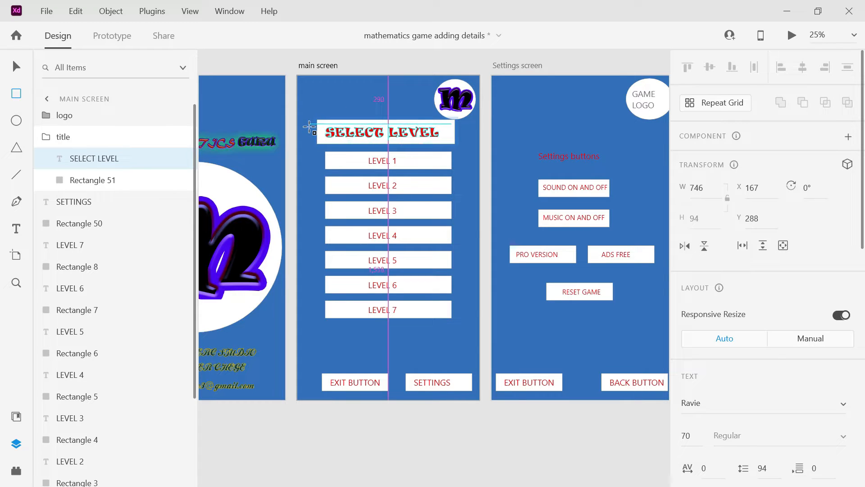
click(530, 14)
click(556, 43)
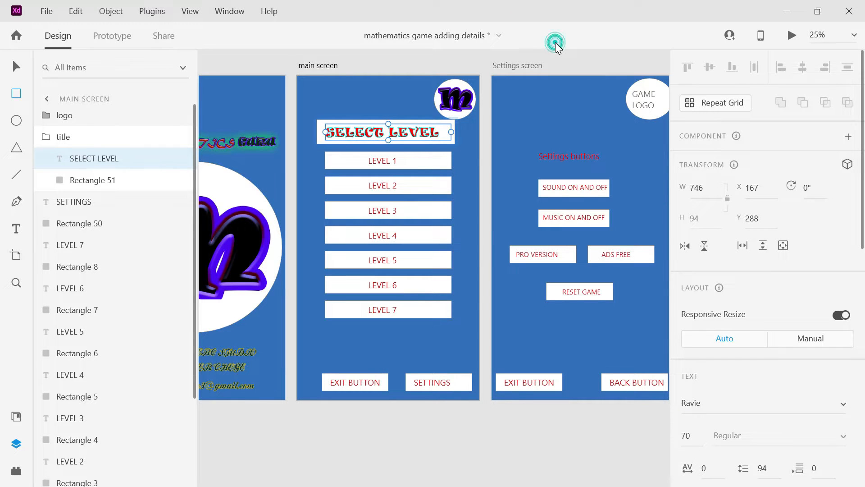
Select the title group and try the round and bevel joins on its border, ending on the round join
click(16, 66)
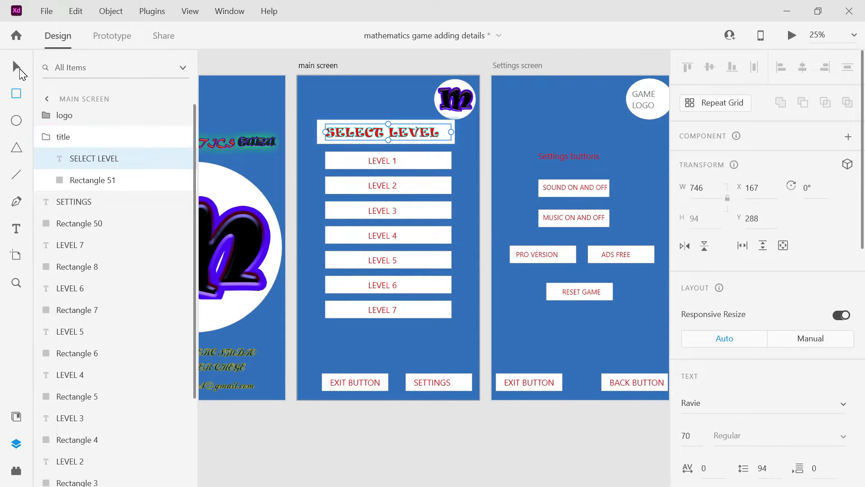
click(401, 110)
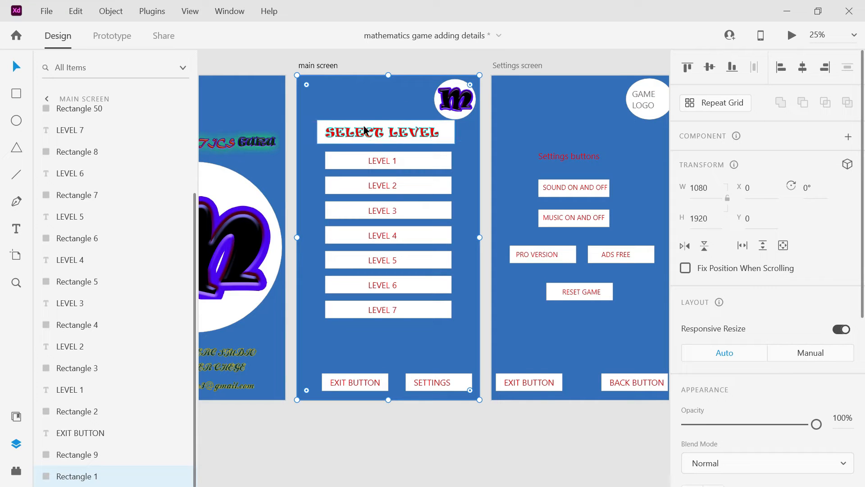
click(319, 142)
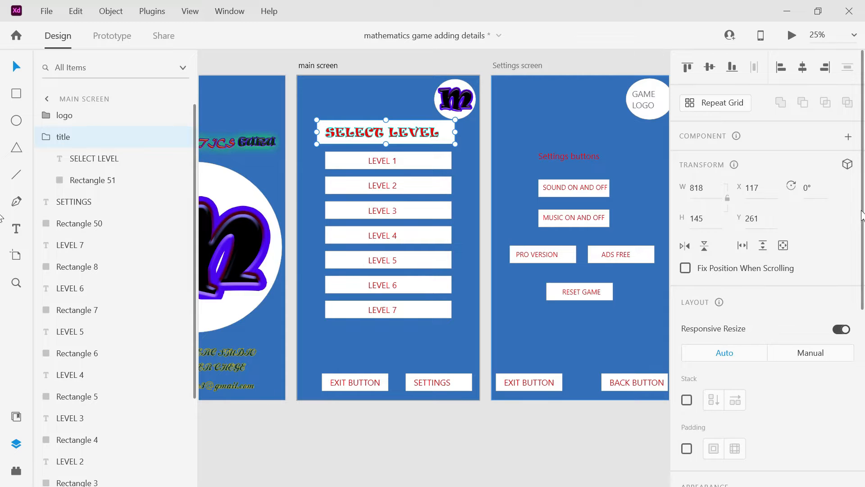
drag(862, 209, 861, 389)
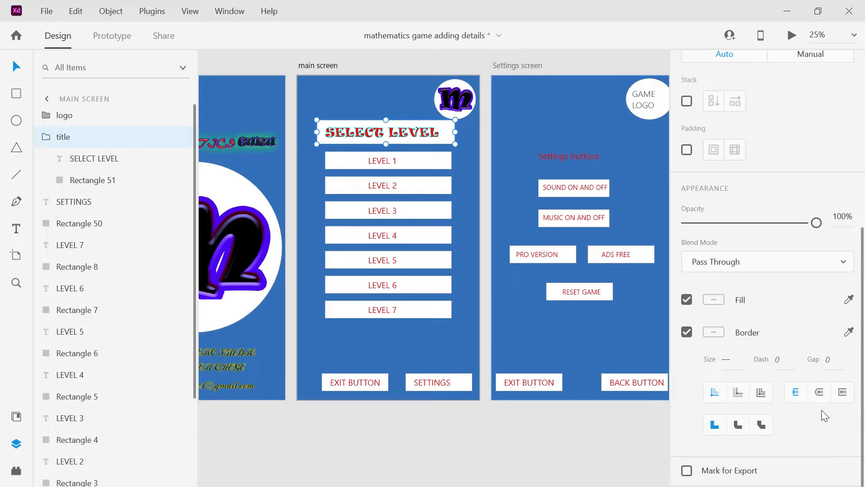
click(739, 425)
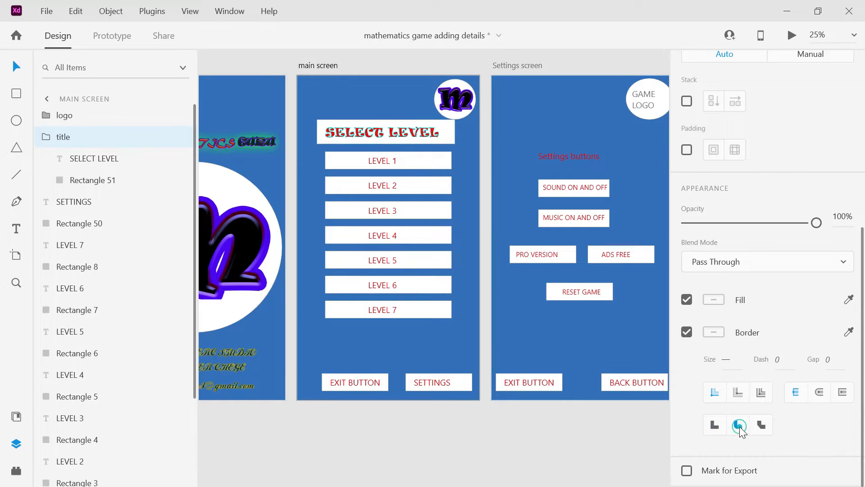
click(740, 426)
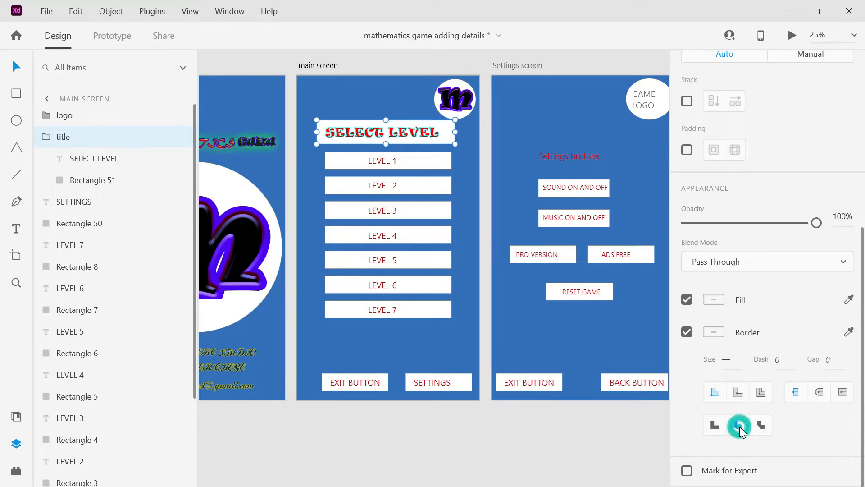
click(761, 426)
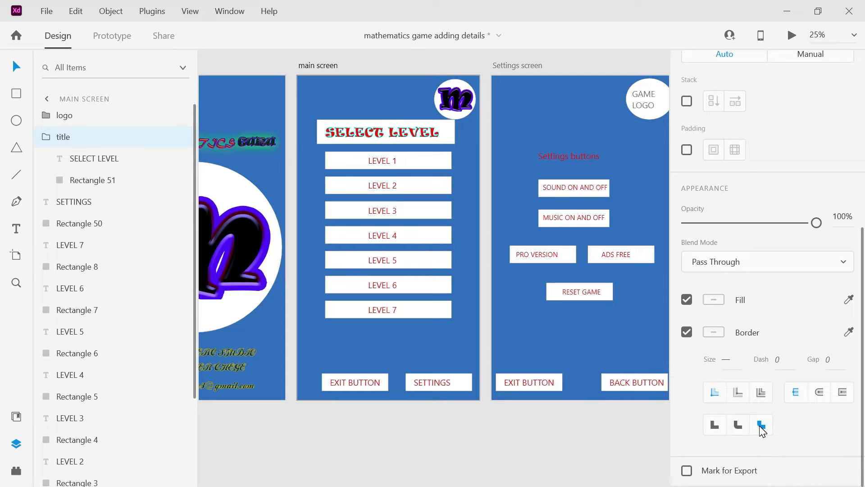
click(738, 426)
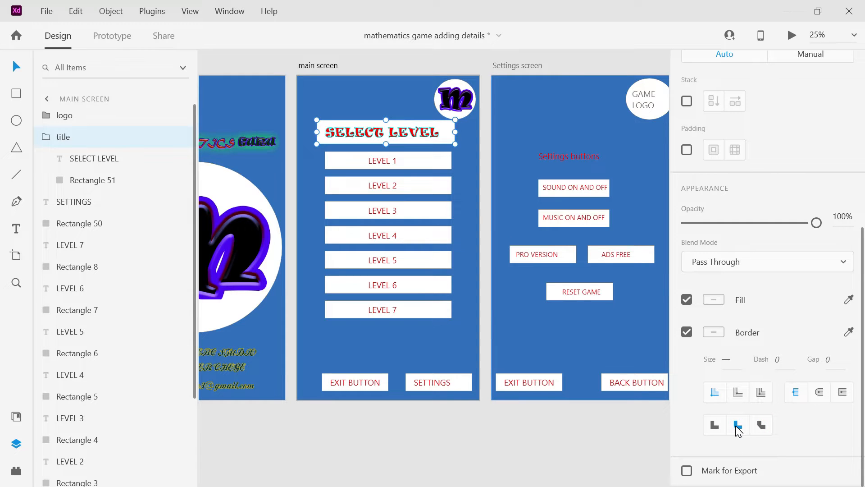
Try the Lighten, Screen and Normal blend modes on the title group and undo the changes
click(757, 264)
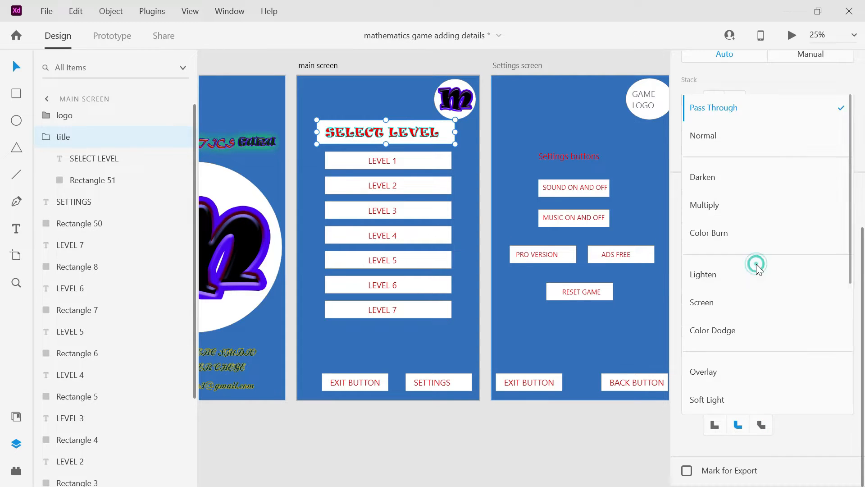
click(758, 270)
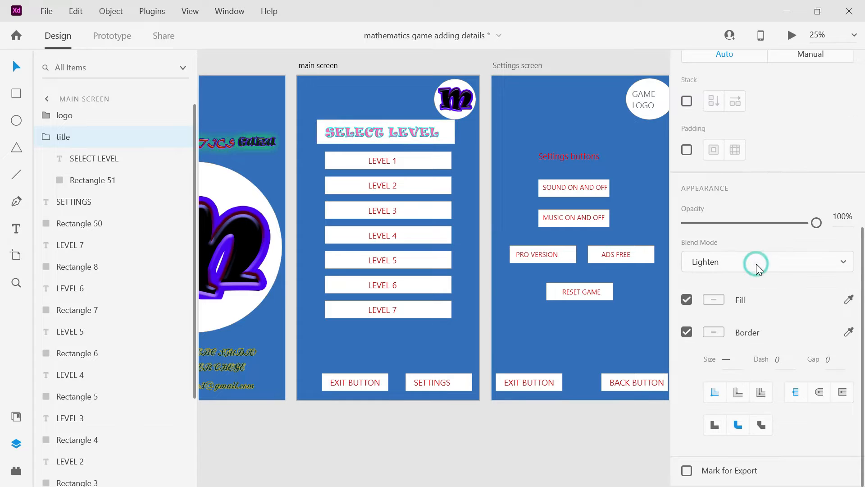
click(760, 269)
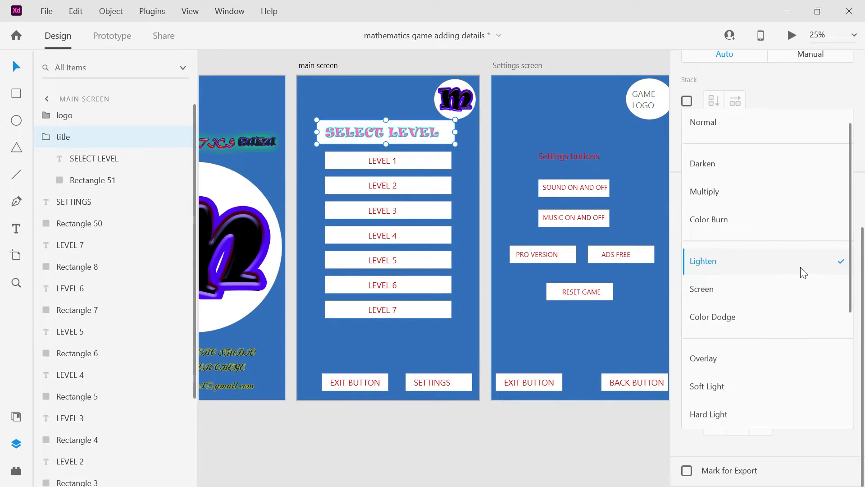
click(771, 290)
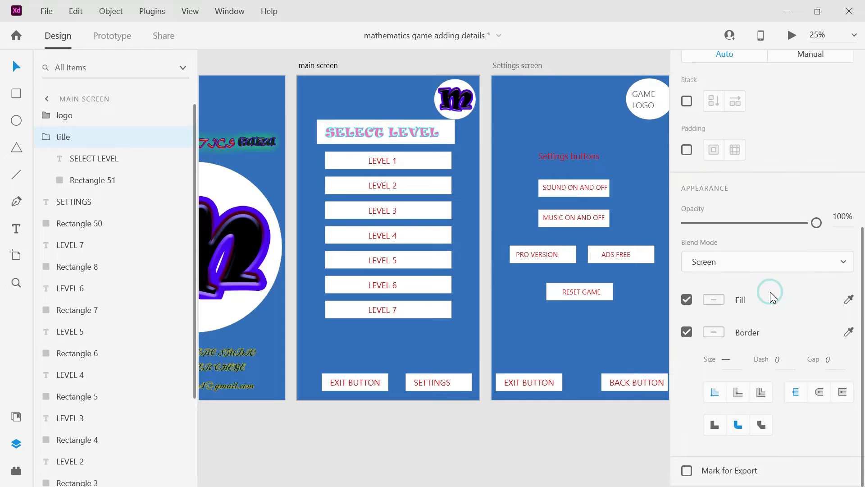
click(745, 269)
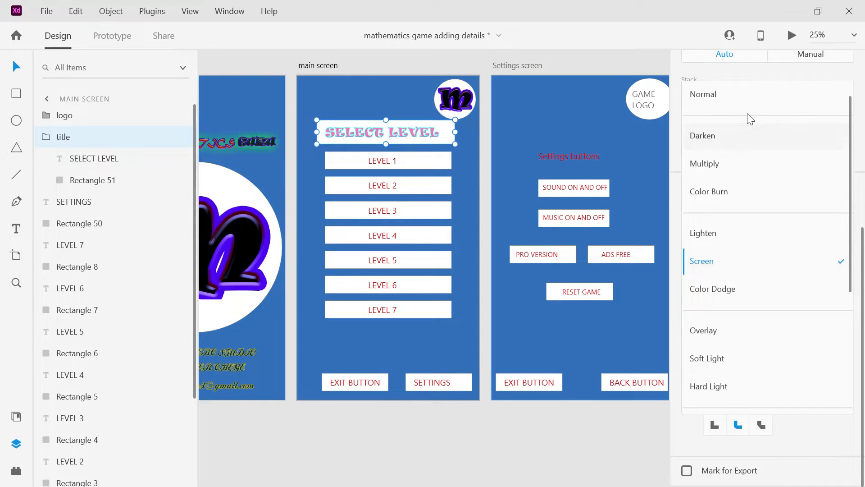
click(733, 104)
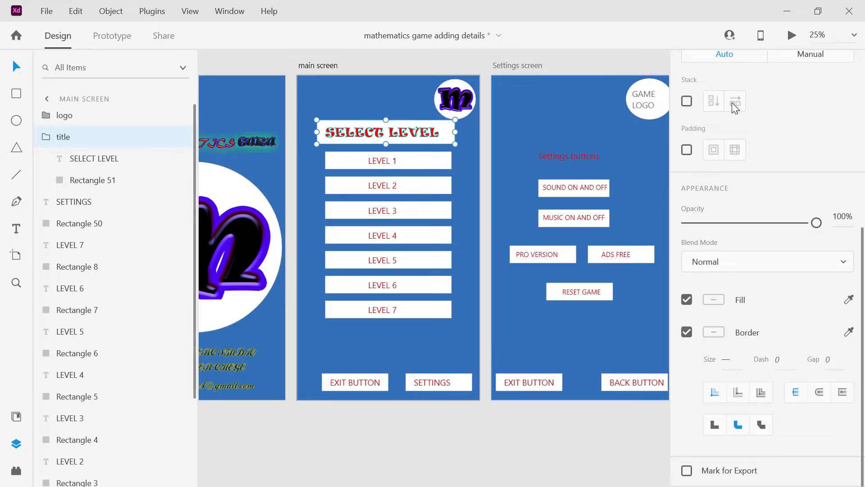
key(ctrl+z)
key(ctrl+z)
Try a size 4 border in #080101 on the title group and undo it, including the group's deletion
click(715, 333)
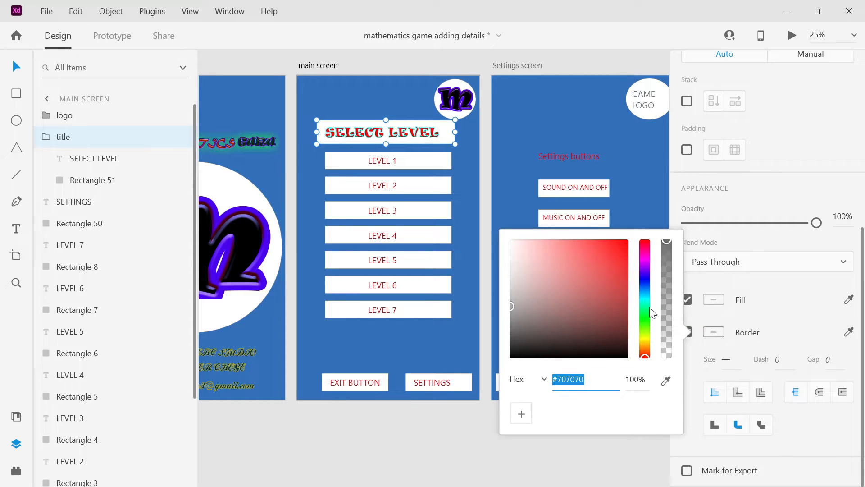
drag(624, 295, 620, 356)
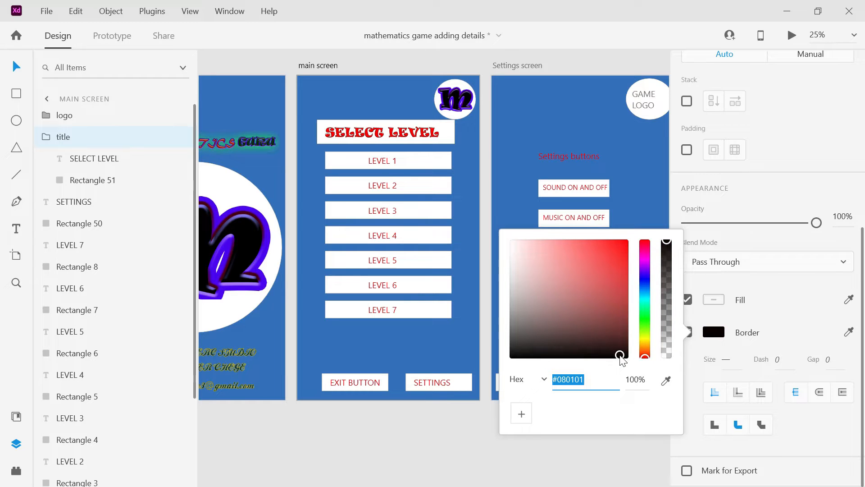
click(723, 359)
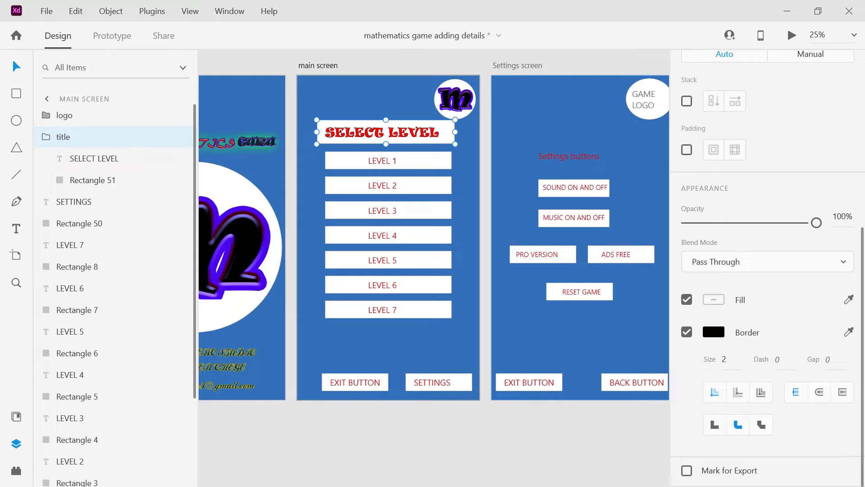
double_click(735, 361)
text(4)
key(Return)
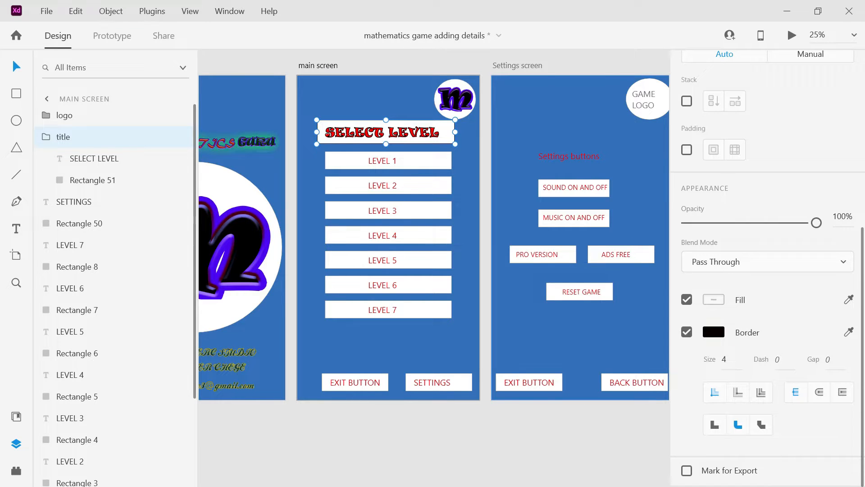
key(Delete)
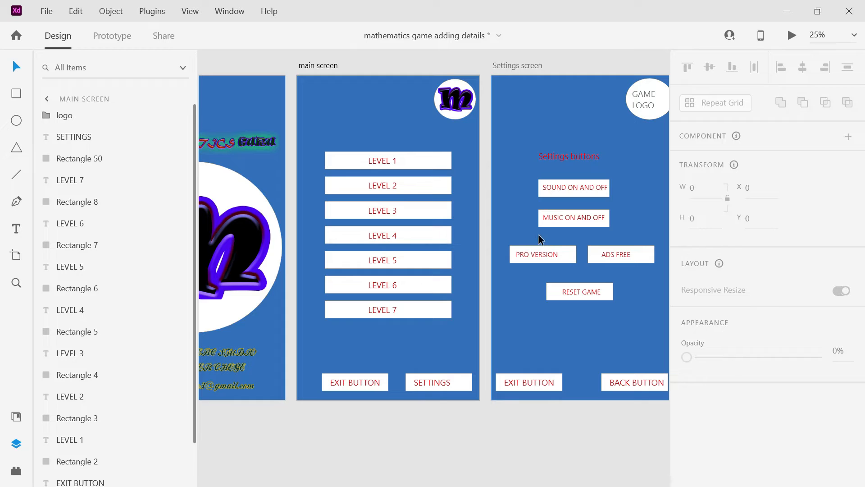
key(ctrl+z)
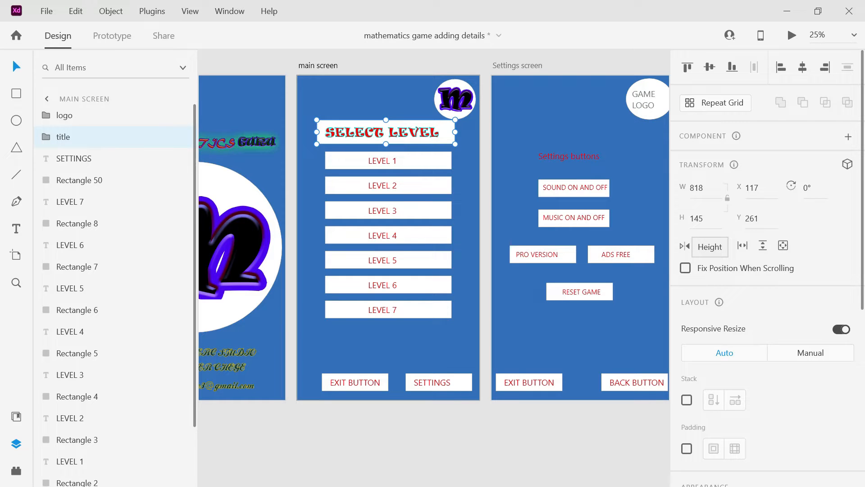
Set the title group's border size to 4 and its border colour to near-black #140101
drag(863, 268, 863, 450)
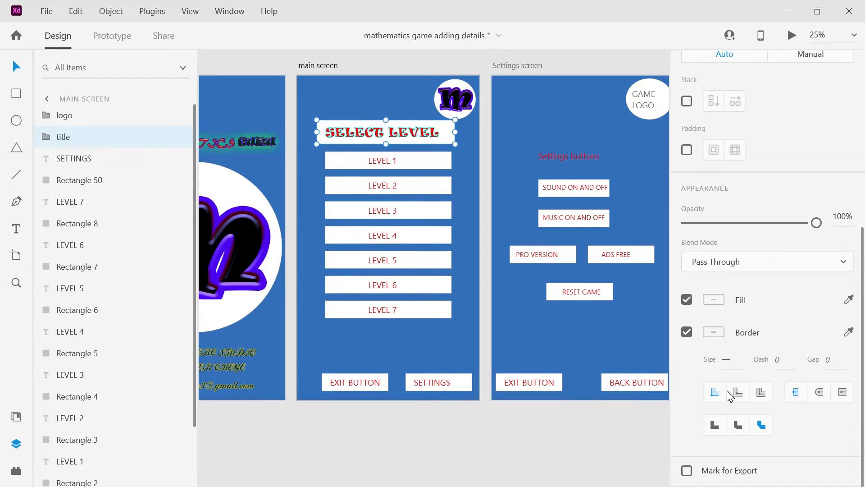
click(726, 359)
key(Return)
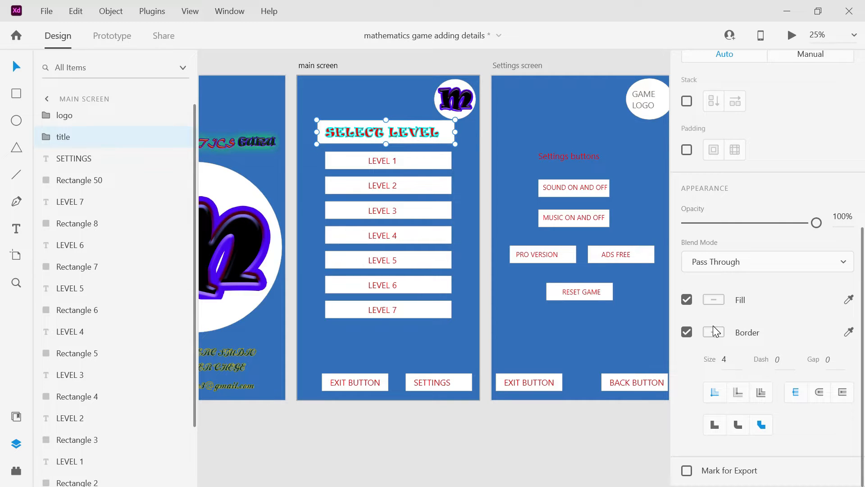
click(715, 332)
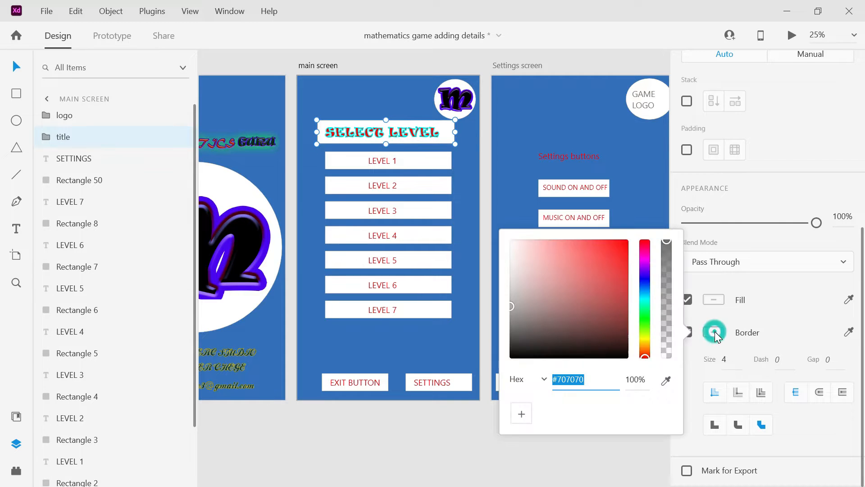
click(622, 350)
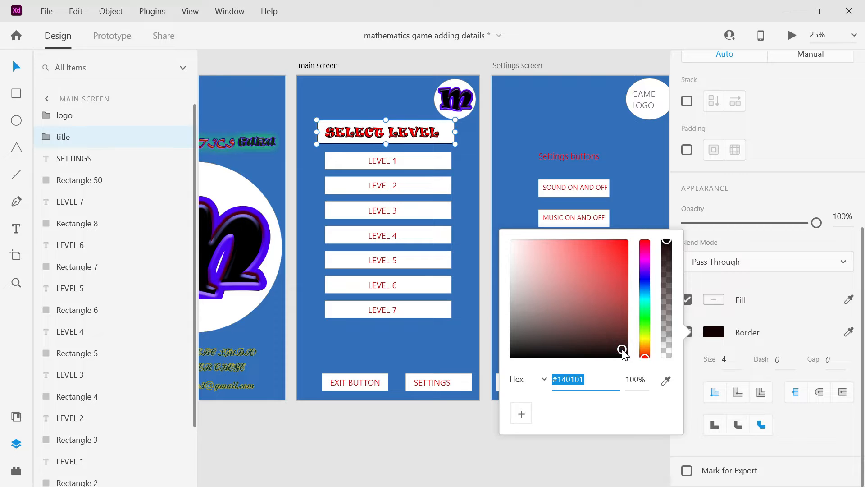
Expand the title group to show its contents and undo its near-black border colour
drag(622, 351, 623, 354)
click(817, 124)
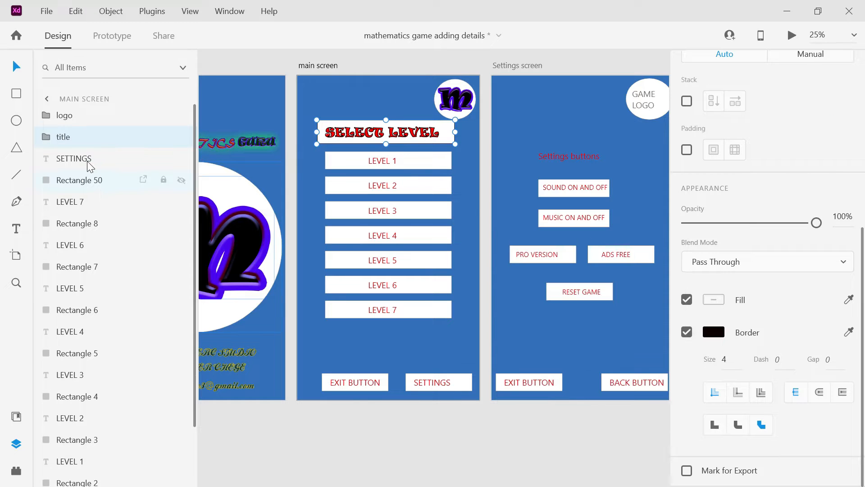
click(46, 137)
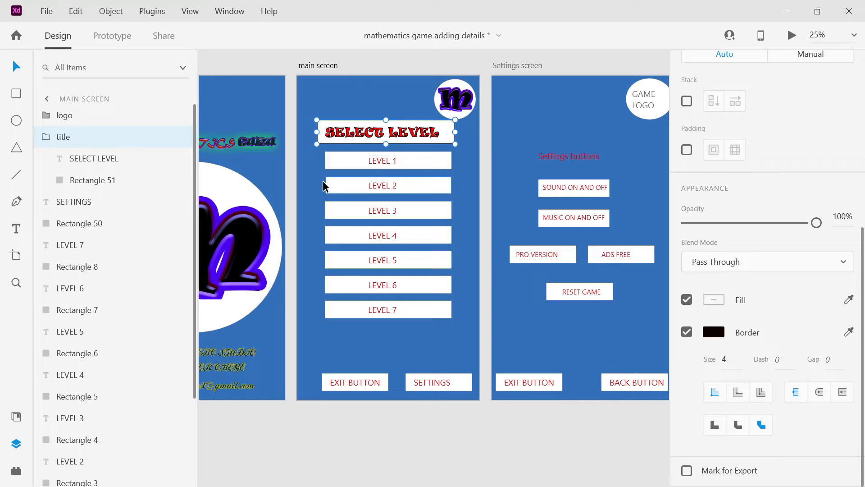
key(ctrl+z)
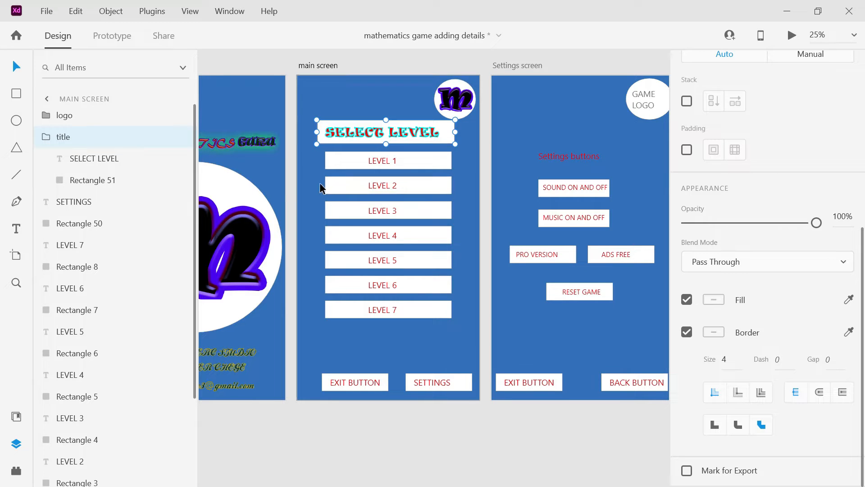
Give the rectangle behind the SELECT LEVEL heading a #160202 border of size 5
click(96, 182)
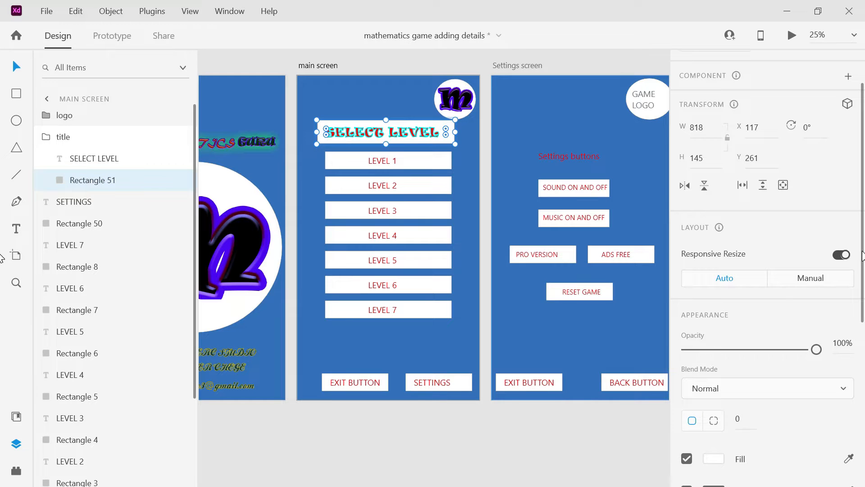
scroll(864, 276, down, 5)
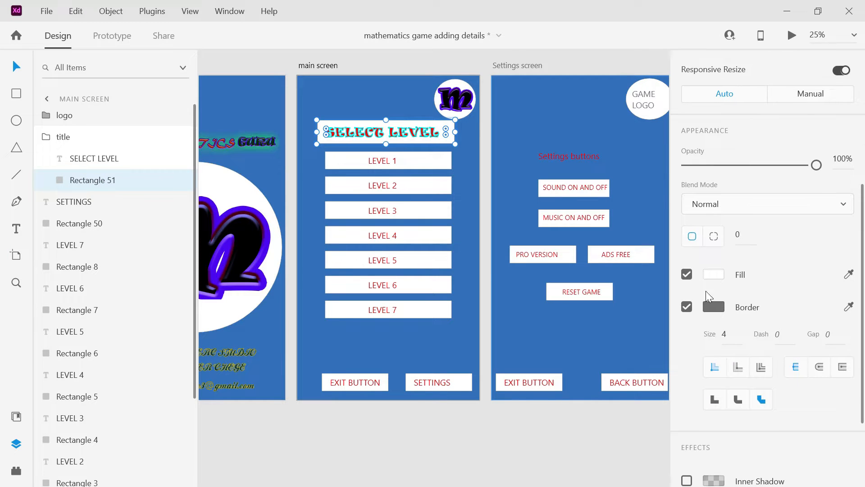
click(714, 307)
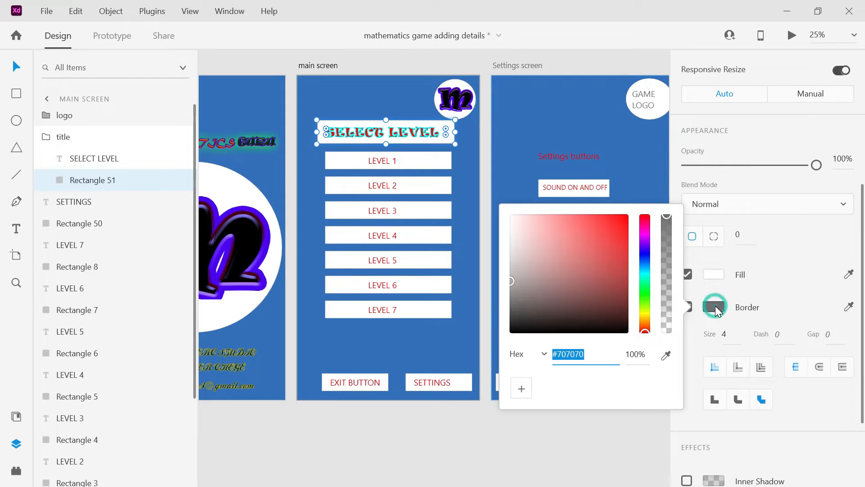
click(621, 324)
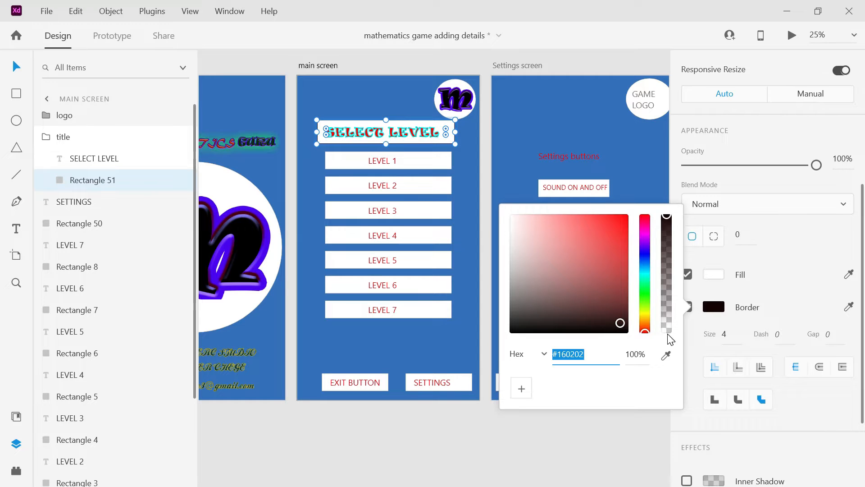
click(726, 333)
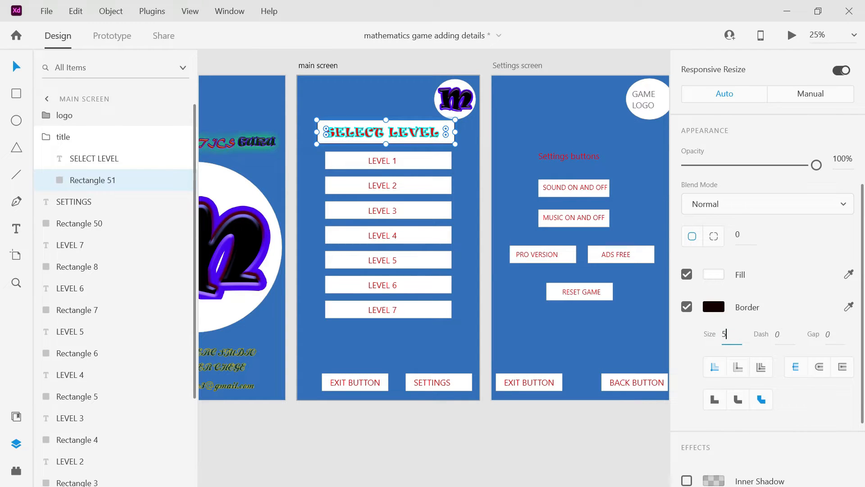
key(Return)
Fill the rectangle behind the SELECT LEVEL heading with magenta #CE00C0
click(714, 275)
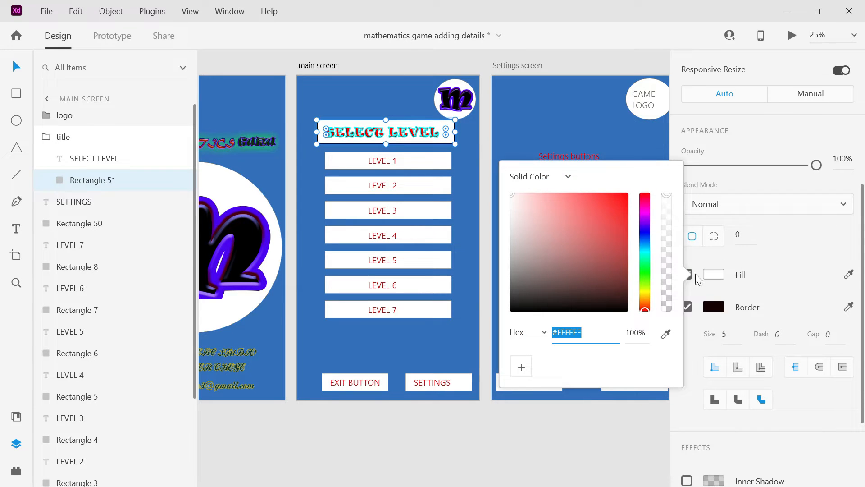
drag(585, 216, 653, 218)
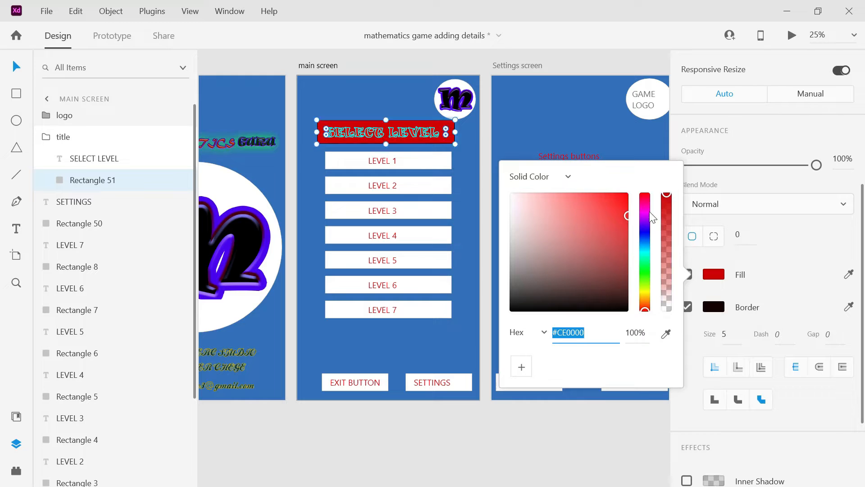
click(646, 212)
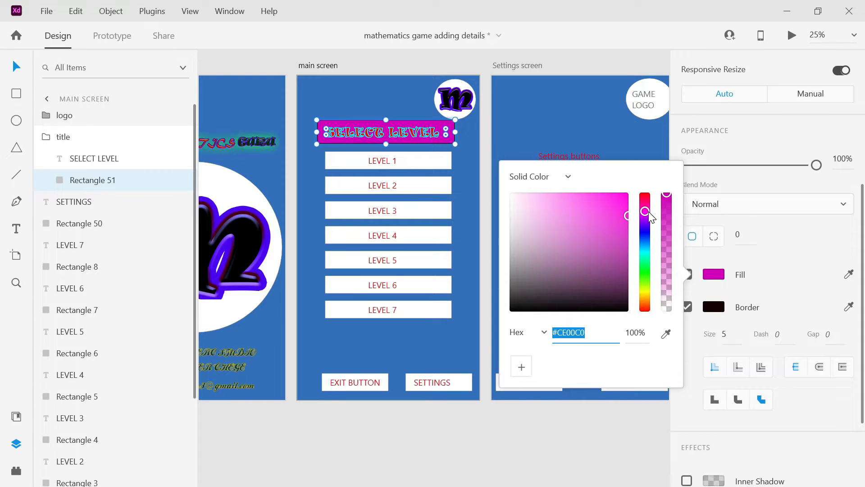
click(531, 15)
click(591, 93)
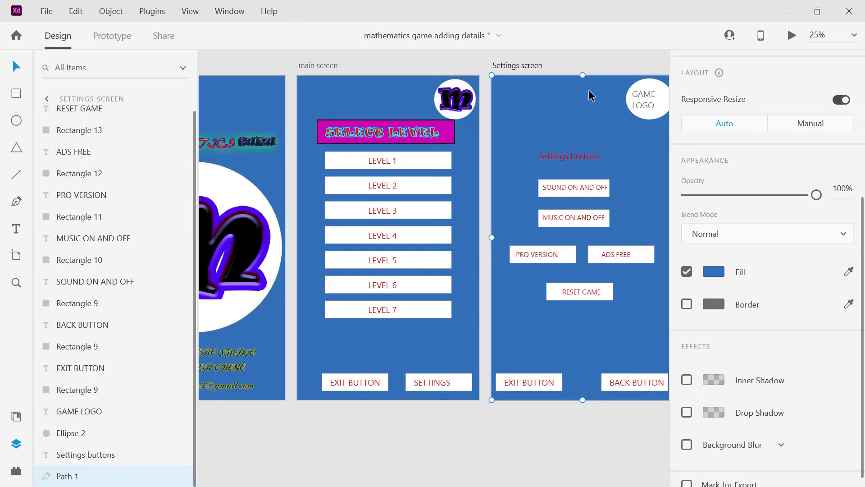
Set the border colour of the SELECT LEVEL text inside the title group to blue #2606F7
click(407, 135)
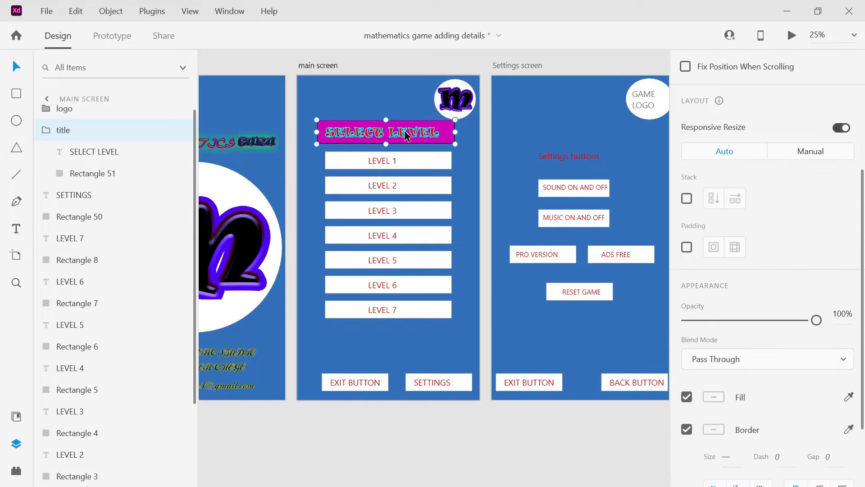
click(88, 152)
drag(864, 212, 864, 313)
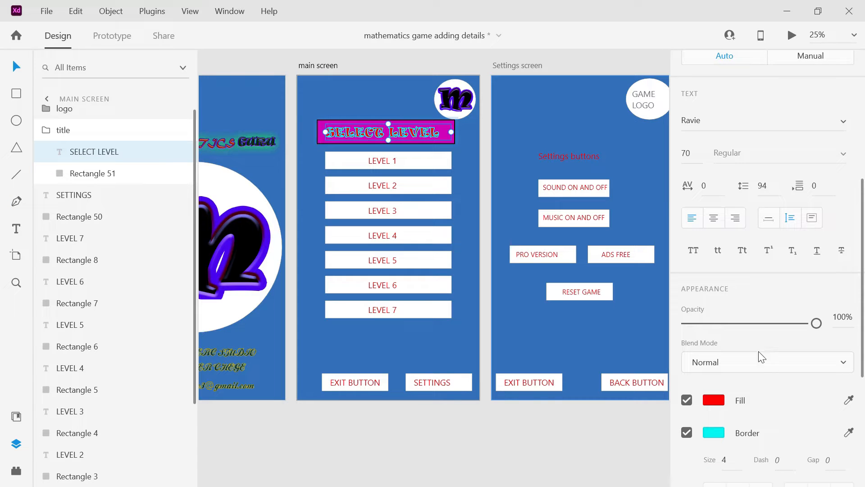
click(716, 432)
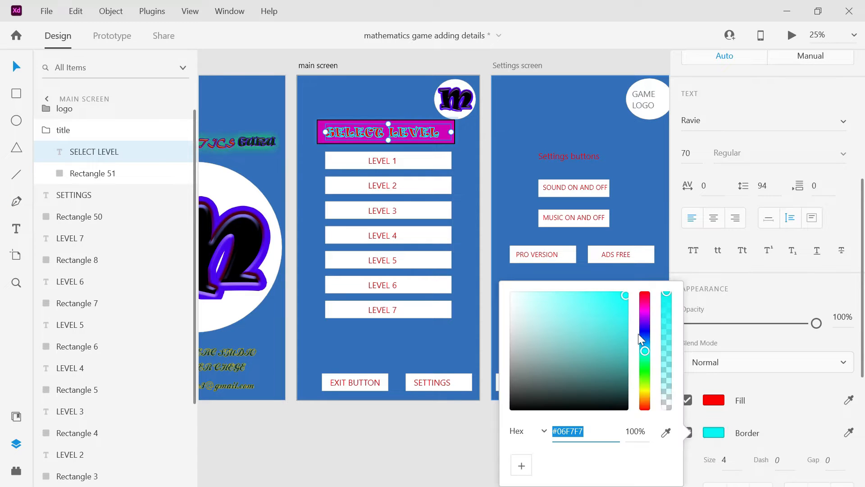
drag(645, 352, 645, 328)
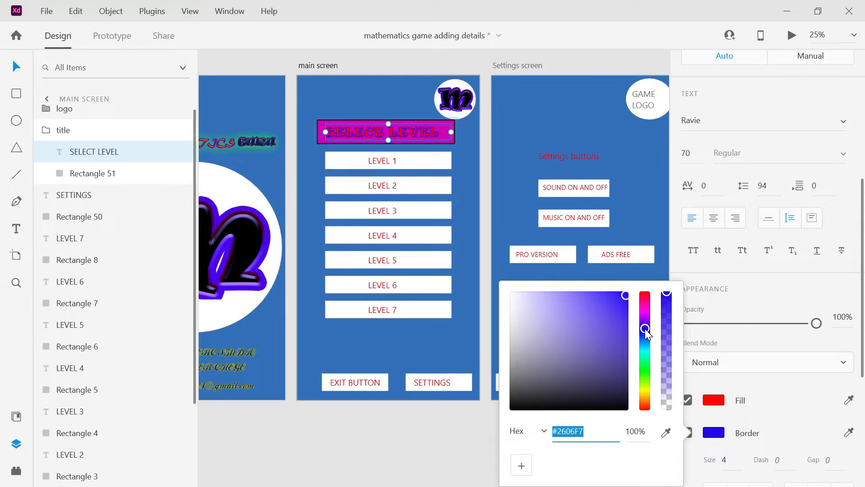
click(747, 304)
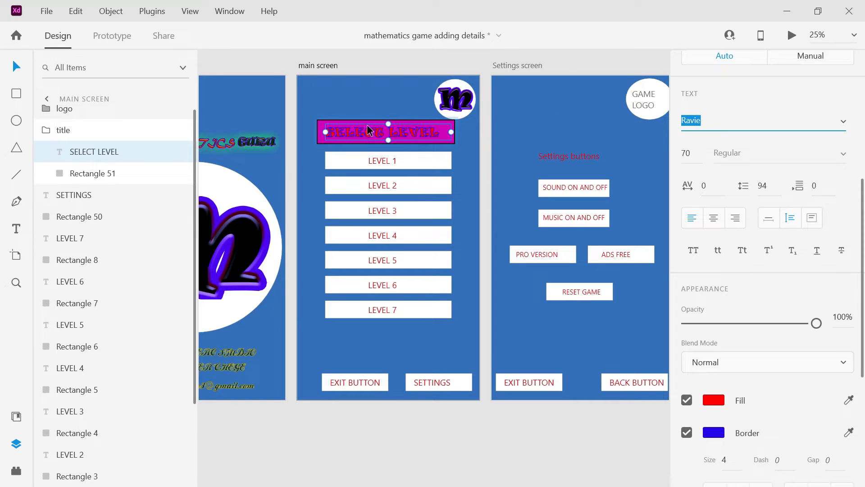
click(737, 154)
Try the inner shadow and drop shadow effects on the SELECT LEVEL text, leaving both off
drag(863, 245, 863, 374)
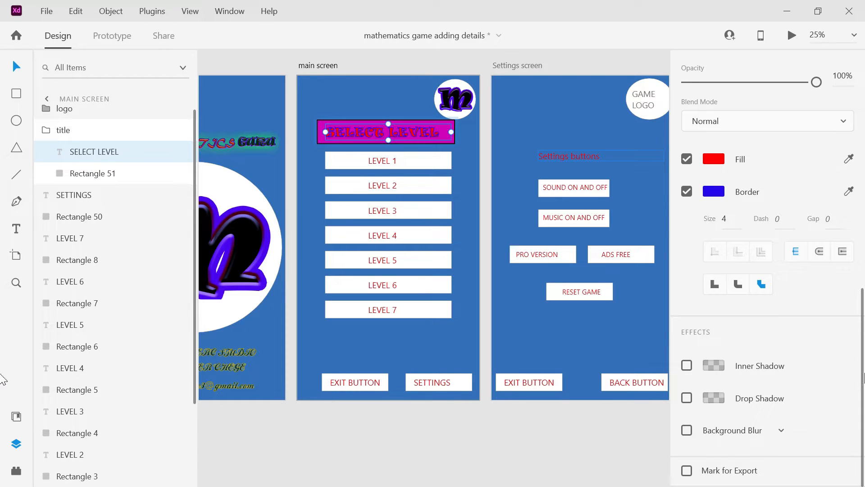
click(686, 365)
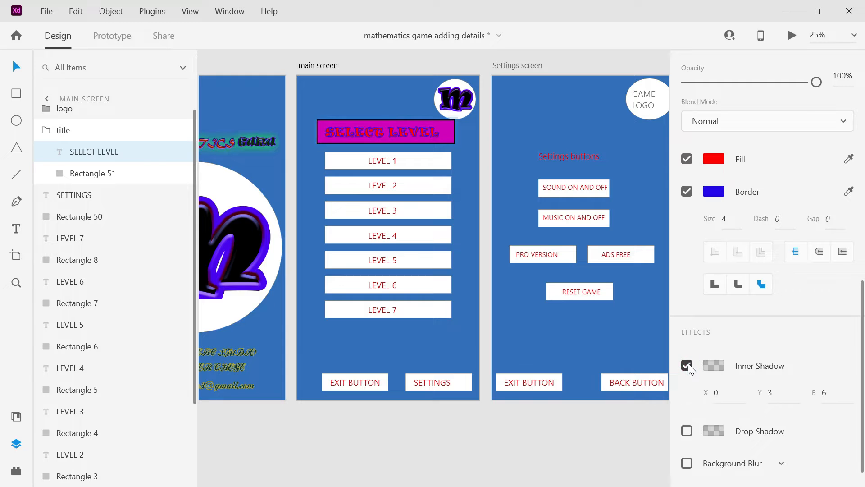
click(687, 365)
click(688, 396)
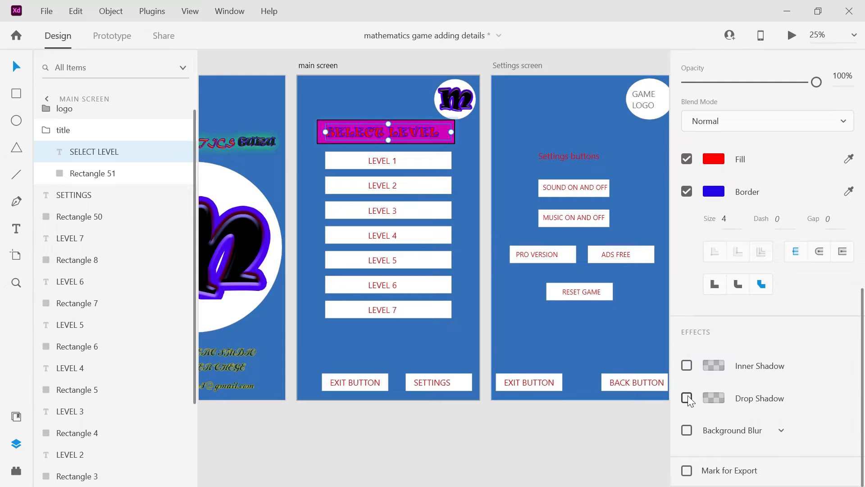
click(687, 397)
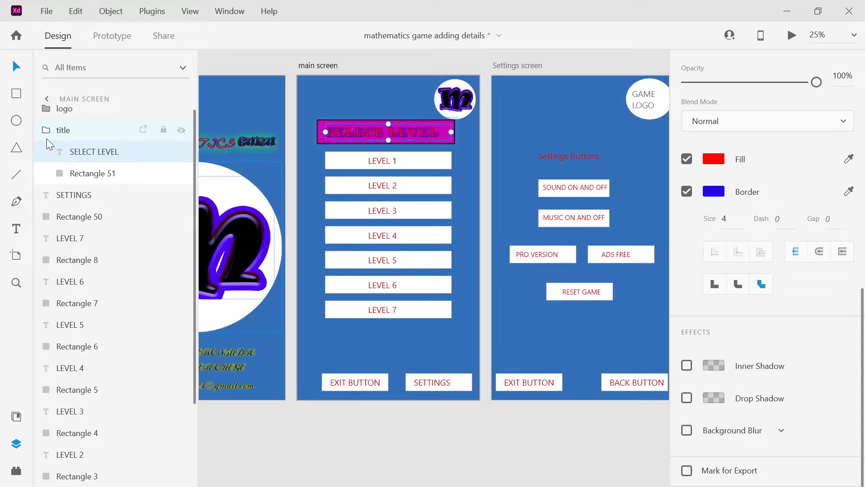
Rename the rectangle in the title group as "title bg"
click(82, 175)
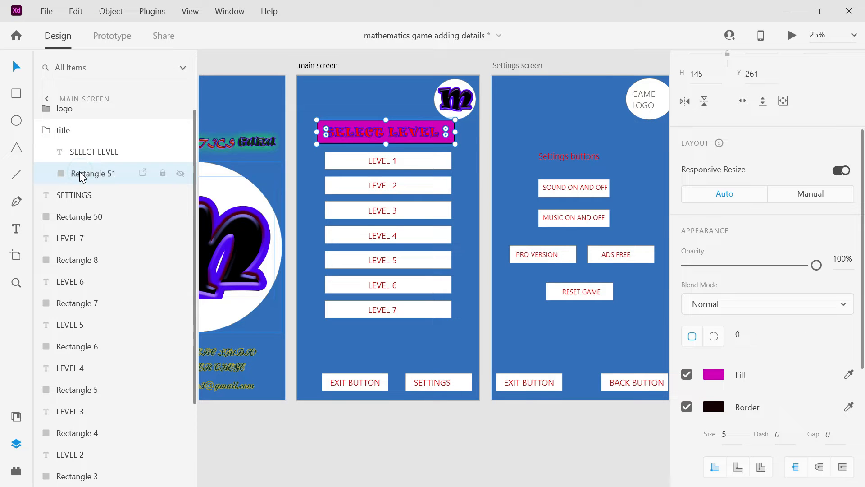
double_click(81, 175)
text(tit)
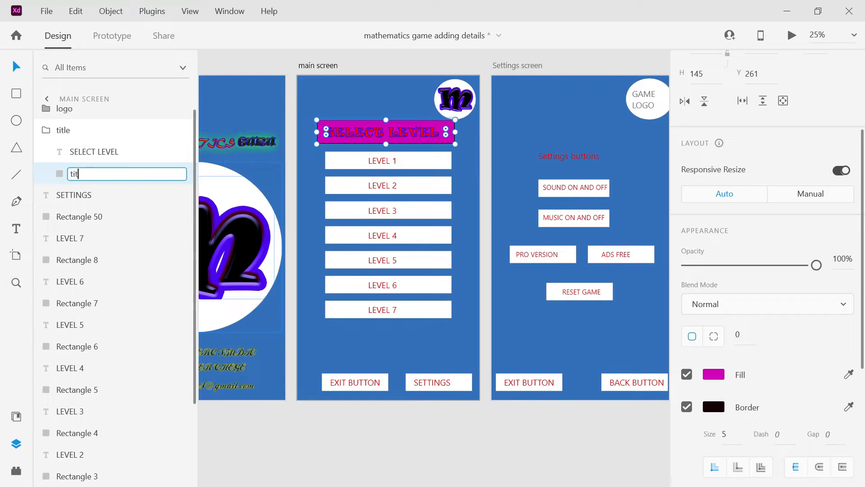
text(le bg)
key(Return)
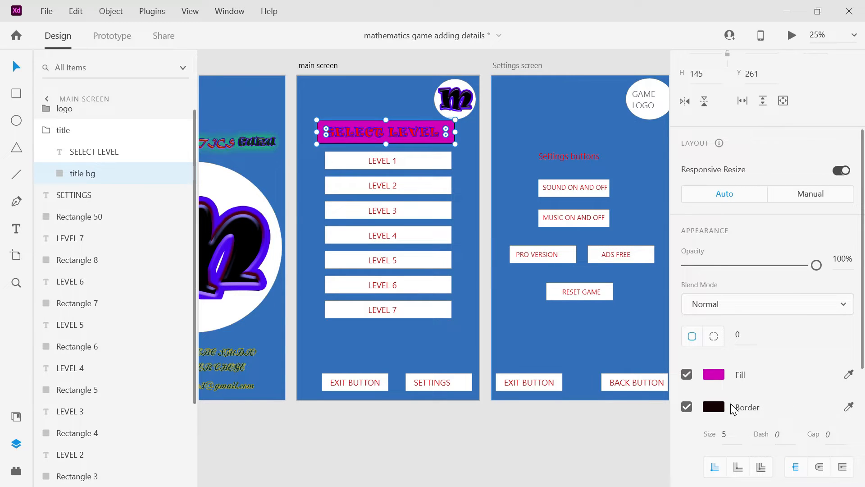
Try an outer stroke on title bg's border and return to the inner stroke, with round caps and round joins
click(739, 467)
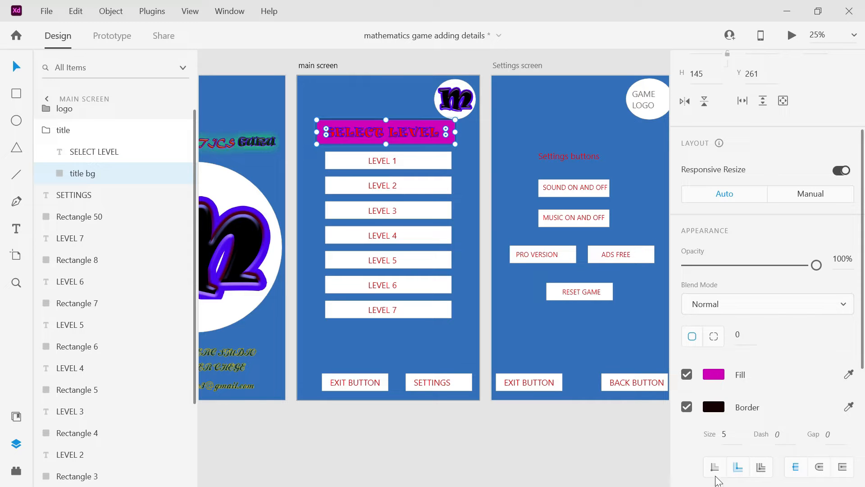
scroll(841, 368, down, 2)
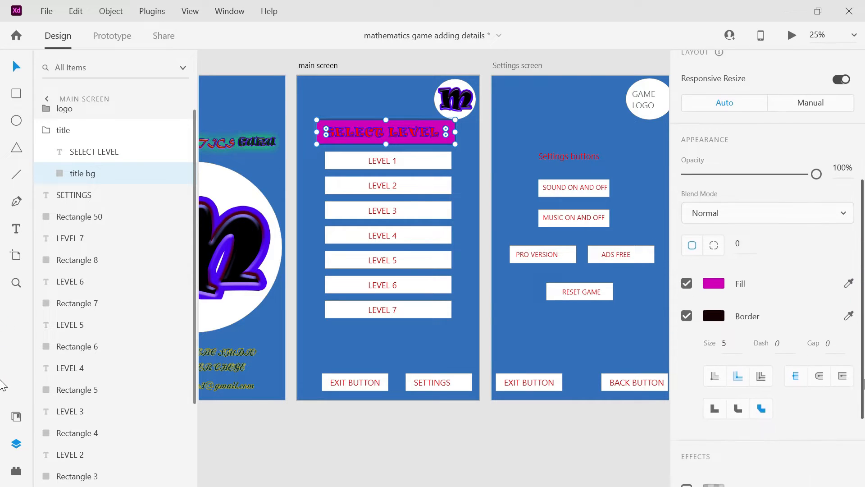
click(820, 377)
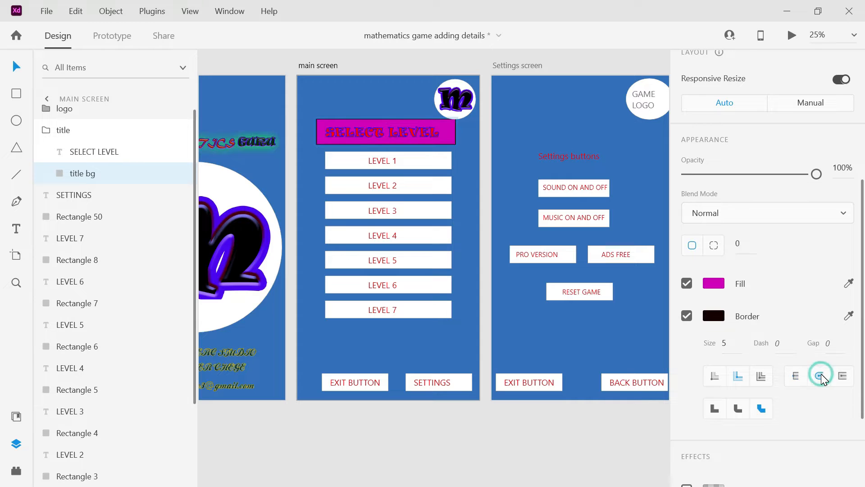
click(715, 377)
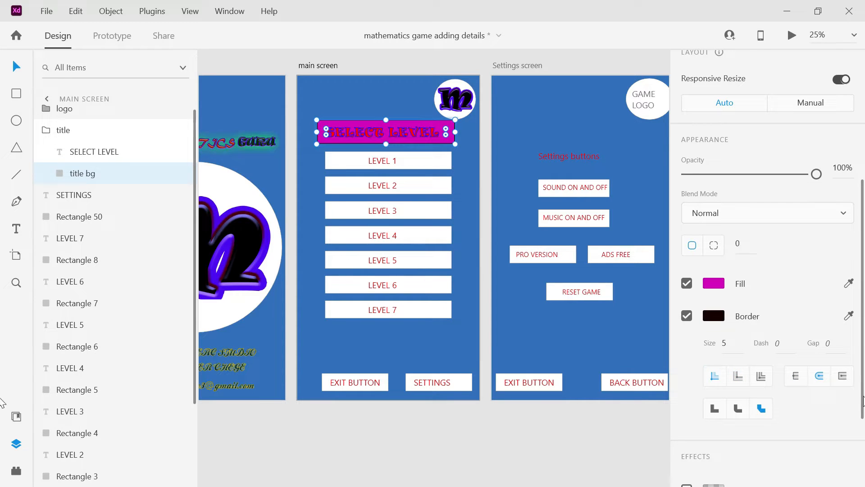
click(740, 412)
Switch title bg to separate corner radii and set its two top corners to 20
click(714, 245)
click(738, 243)
key(Return)
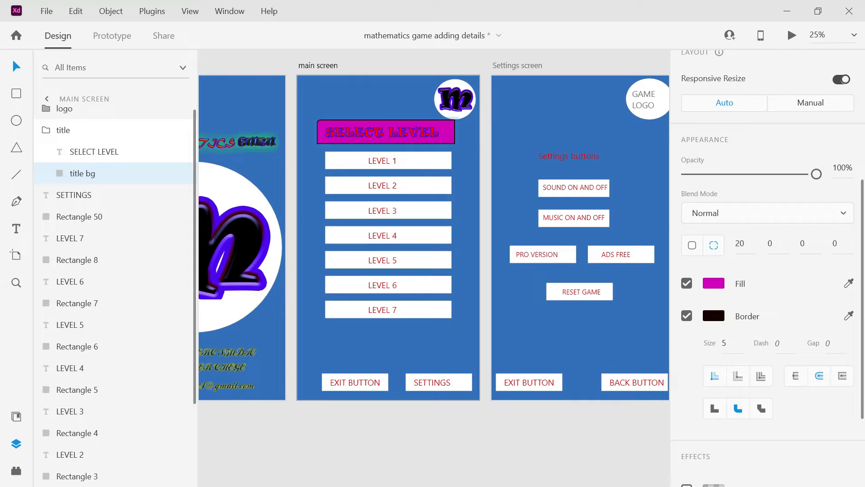
click(779, 244)
text(2)
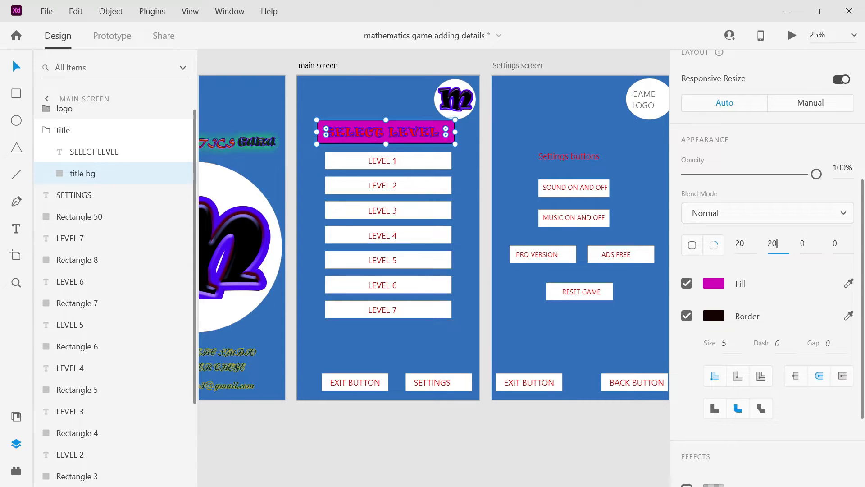
text(0)
key(Return)
Increase the radius of title bg's two top corners to 50
click(740, 243)
text(50)
key(Return)
click(778, 243)
text(50)
key(Return)
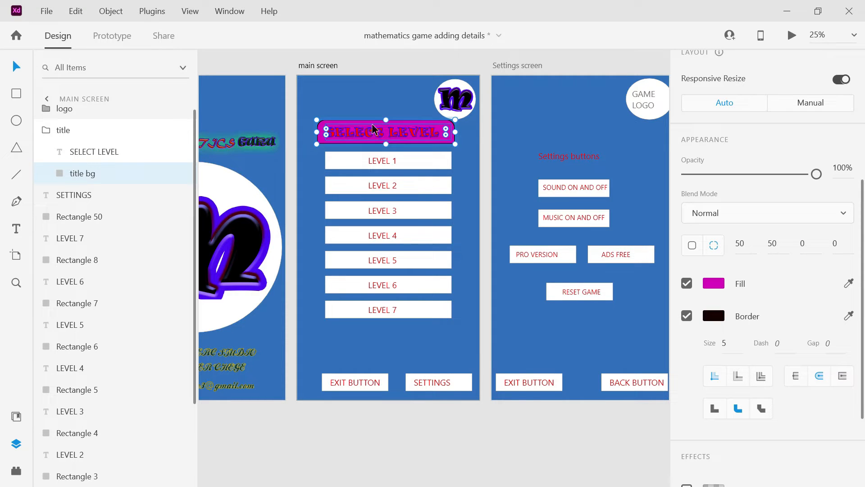
Move the whole title group slightly down and to the right, to X 131, Y 277
click(98, 130)
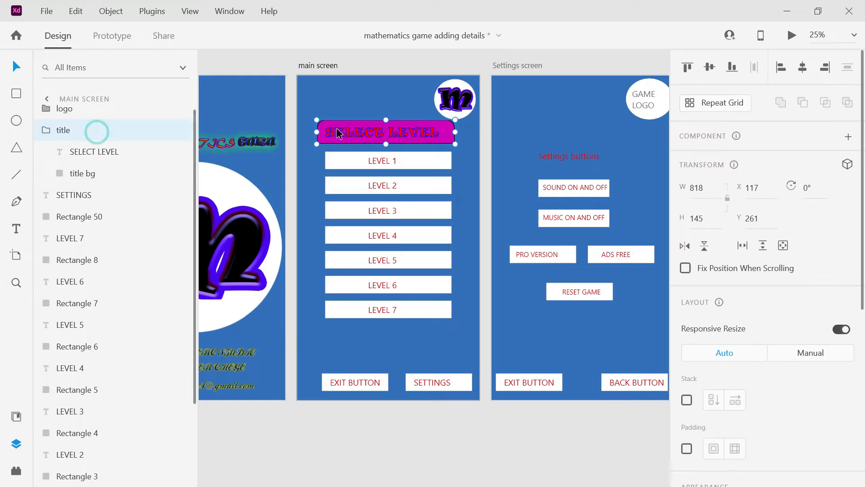
click(367, 131)
drag(367, 135, 370, 137)
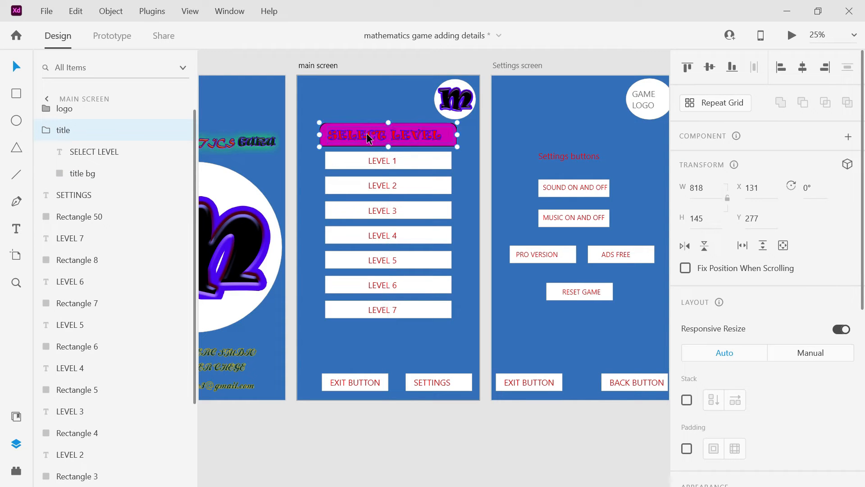
click(313, 84)
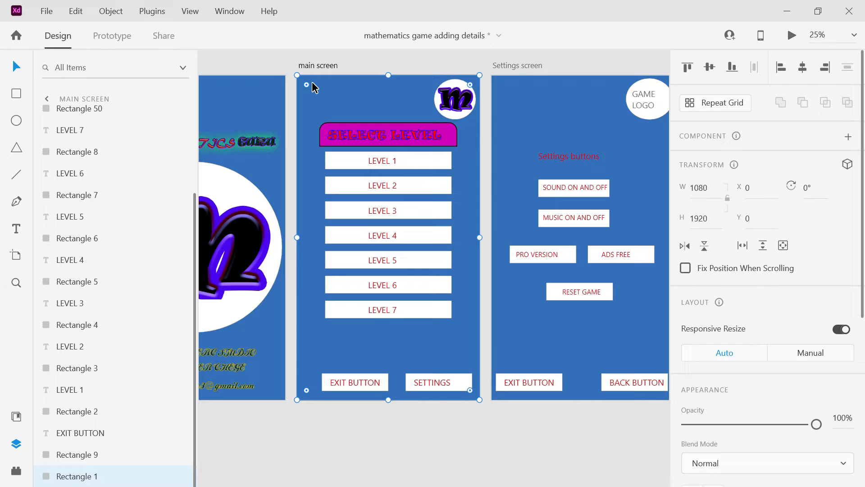
drag(324, 107, 338, 123)
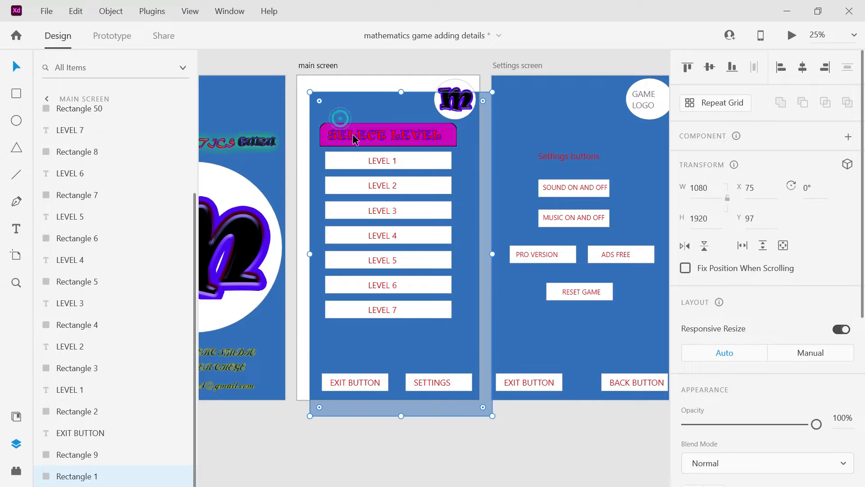
key(ctrl+z)
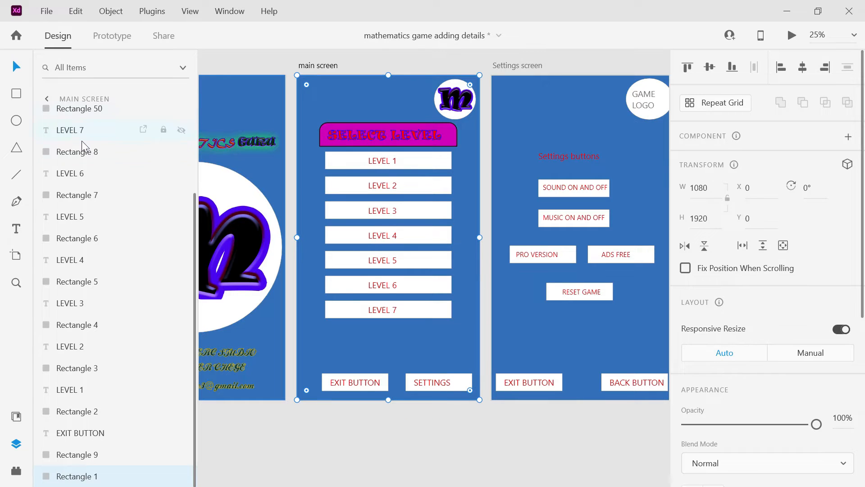
Change the fill of the SELECT LEVEL text to yellow, #EDFF00
drag(193, 216, 182, 135)
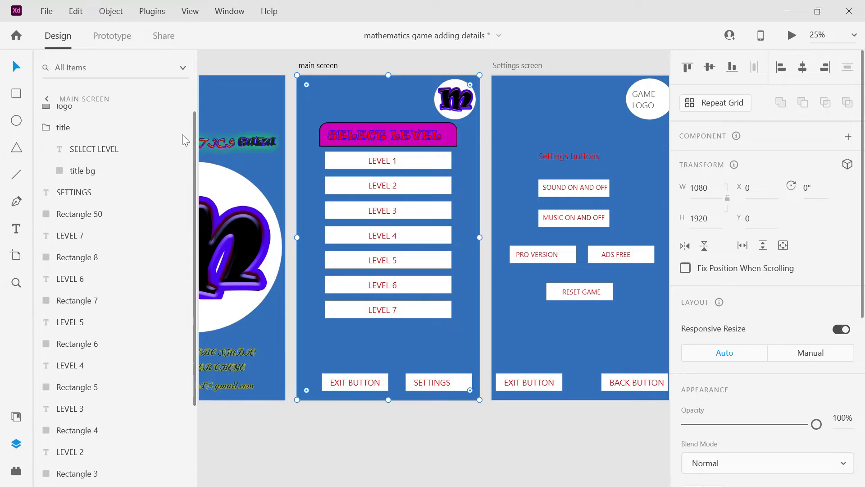
click(107, 148)
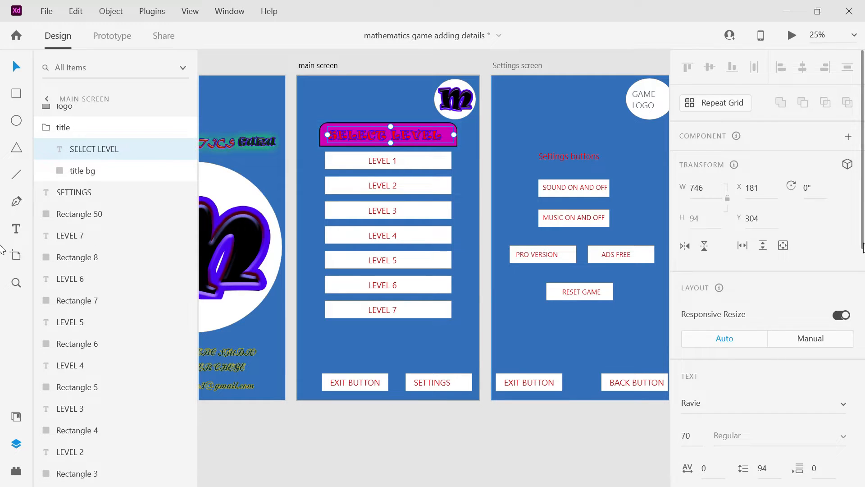
scroll(864, 286, down, 8)
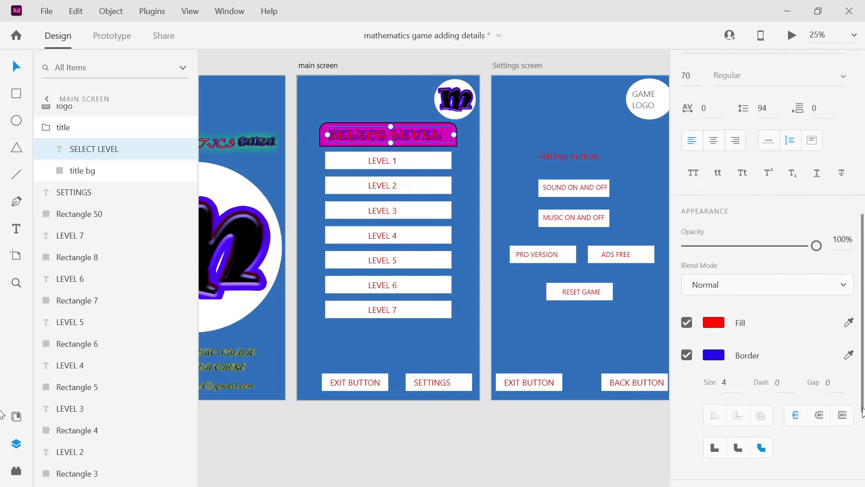
click(715, 324)
drag(647, 346, 645, 329)
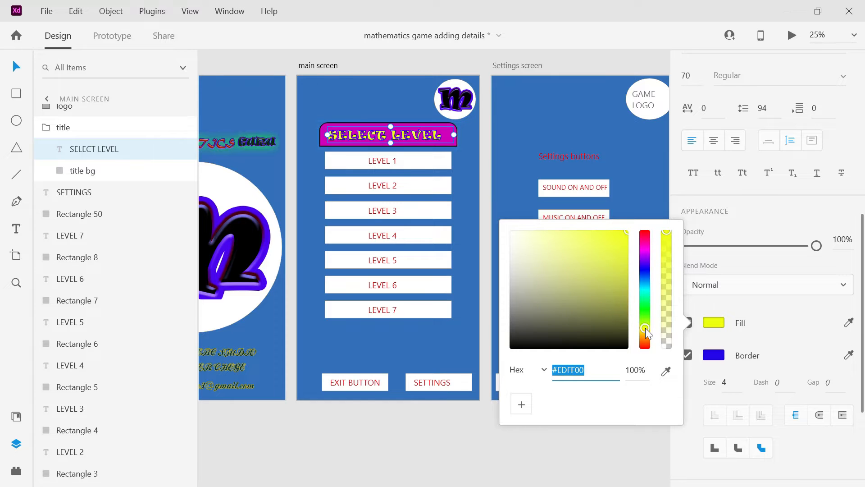
click(539, 106)
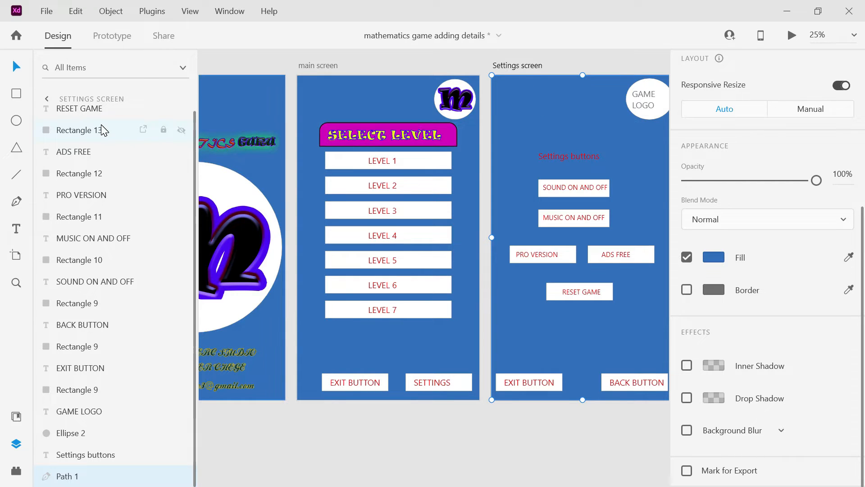
Try a border size of 6 on the SELECT LEVEL text and set it back to 4
drag(193, 243, 194, 188)
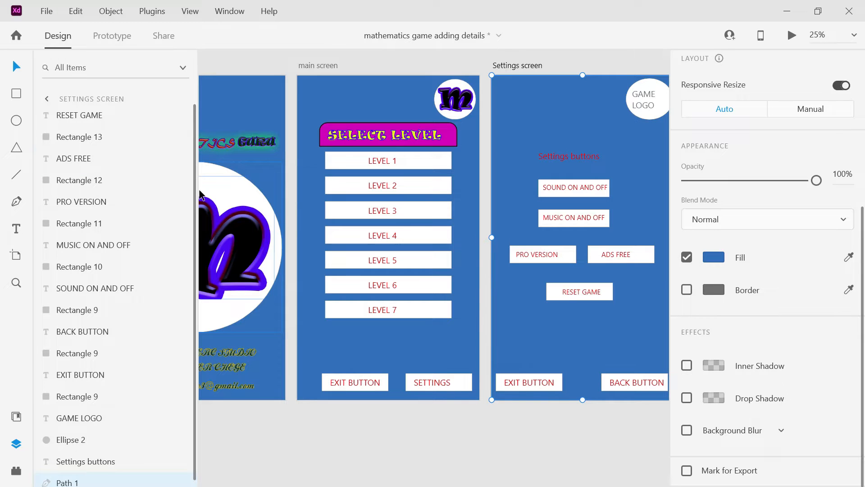
click(352, 138)
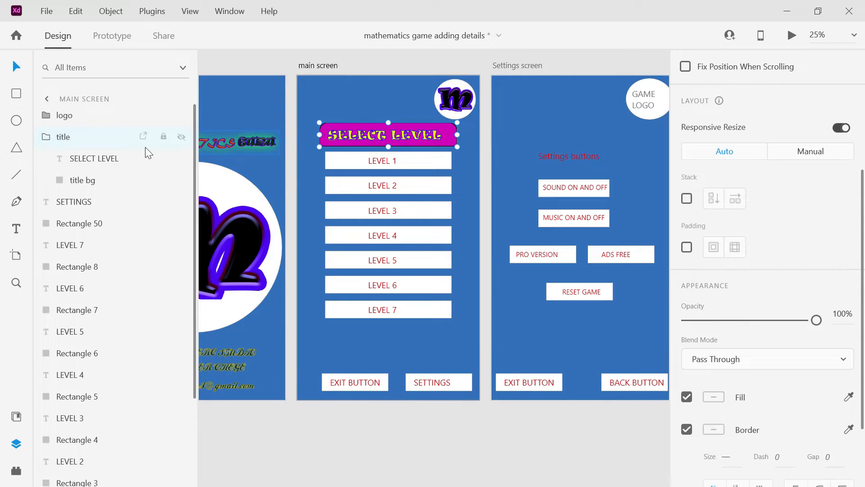
click(108, 161)
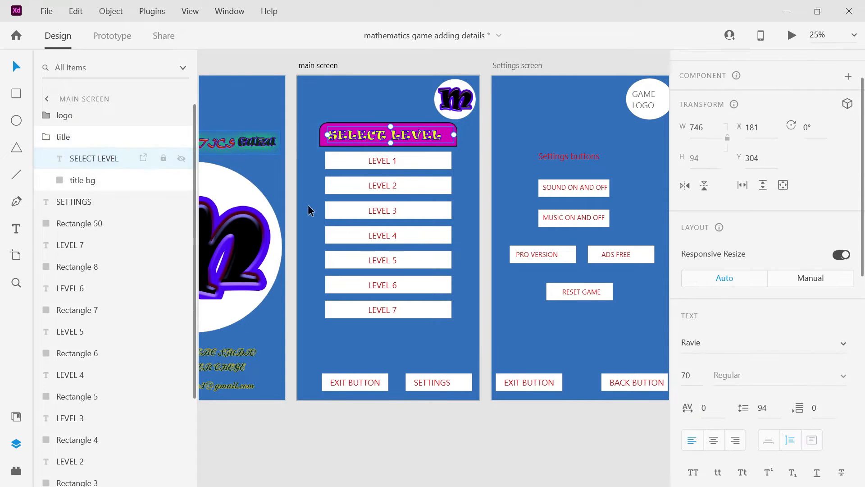
drag(864, 257, 864, 401)
click(724, 365)
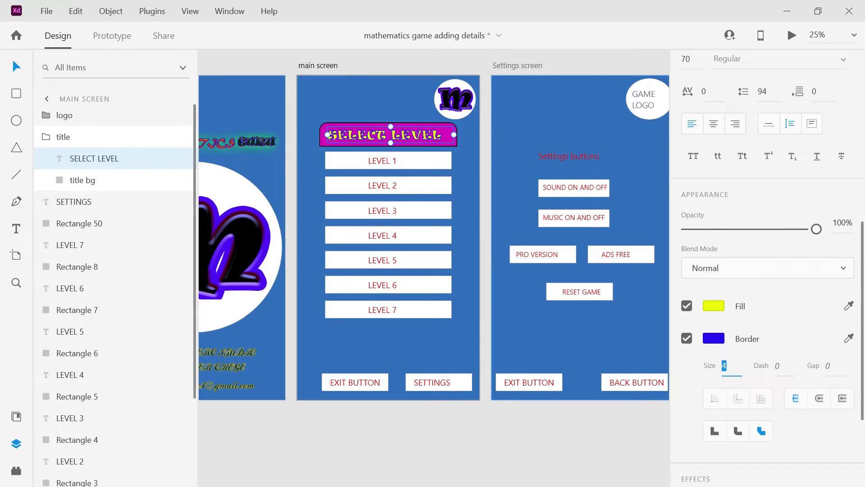
key(Return)
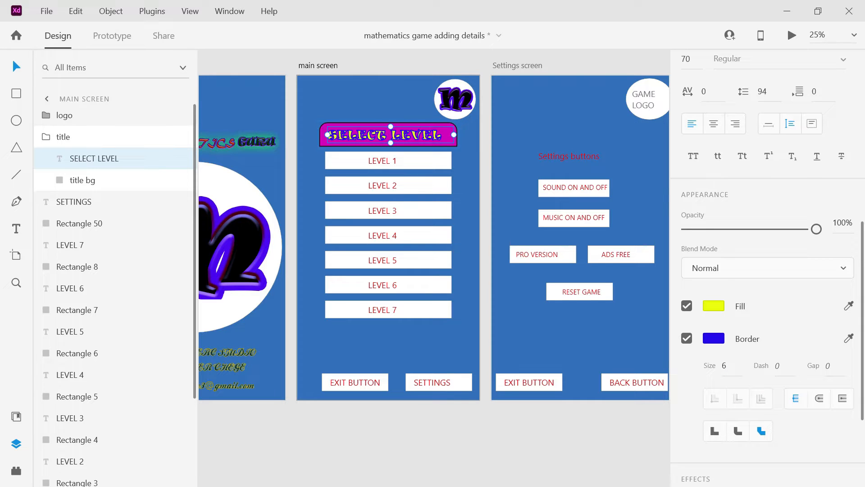
click(721, 365)
key(Return)
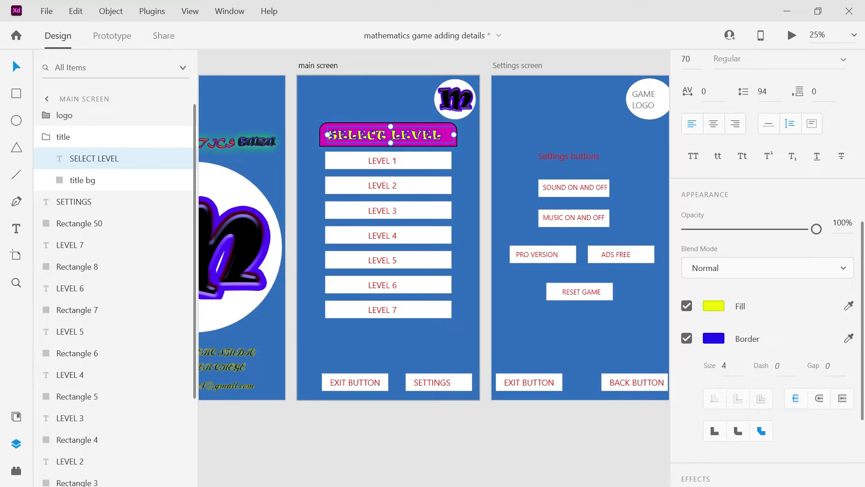
click(559, 102)
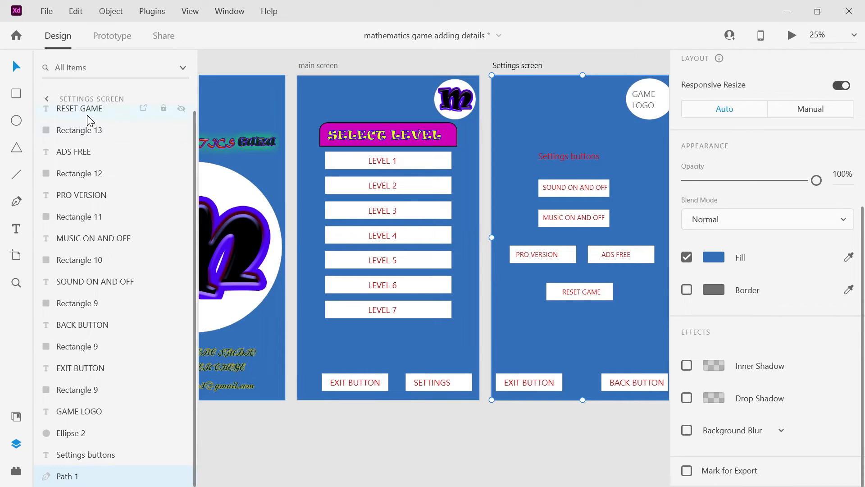
Collapse the title group, put the main screen's SETTINGS text in its own group and name that group settings
click(378, 164)
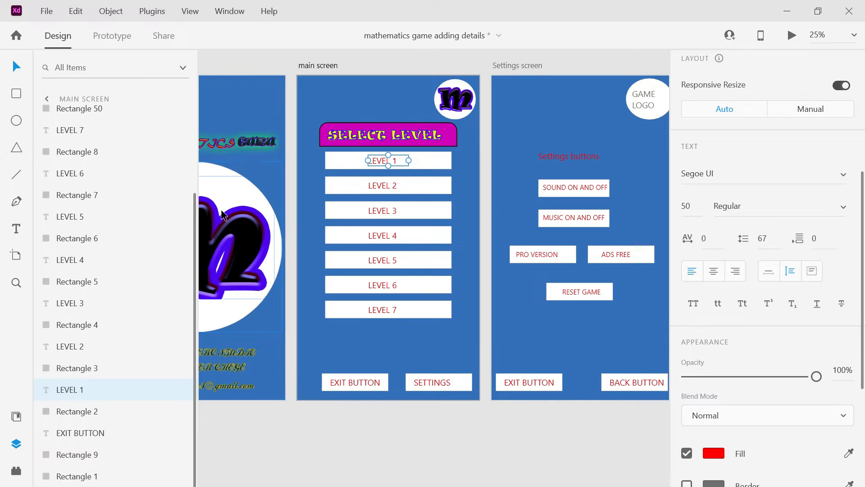
drag(193, 218, 194, 132)
click(46, 133)
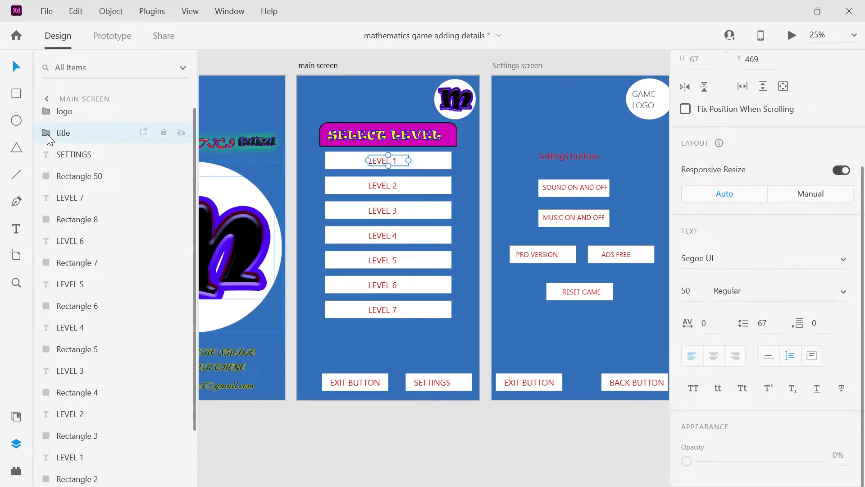
click(60, 156)
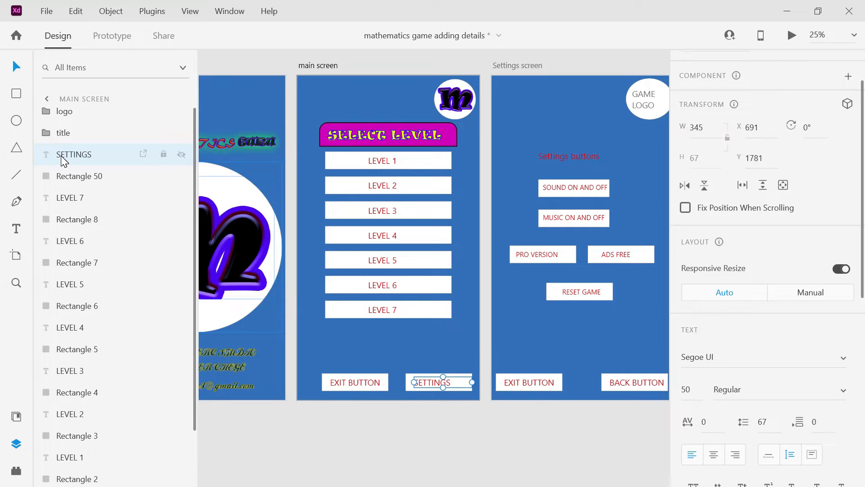
right_click(62, 157)
click(87, 210)
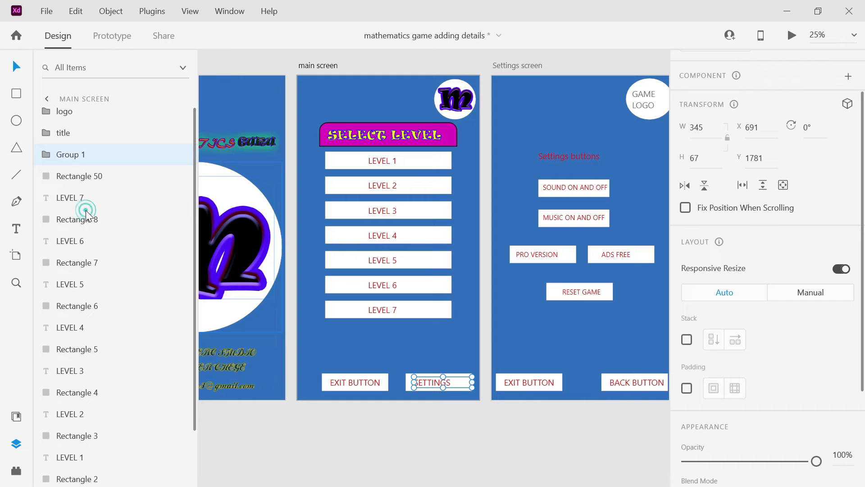
double_click(79, 154)
text(settings)
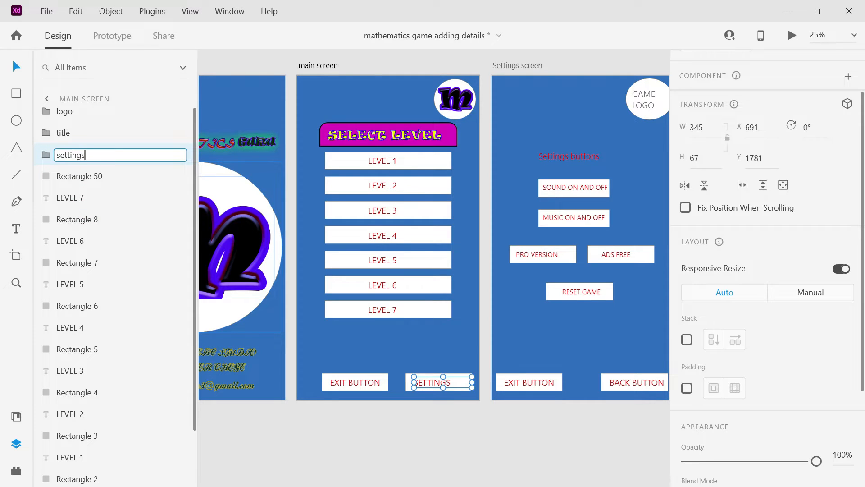
key(Return)
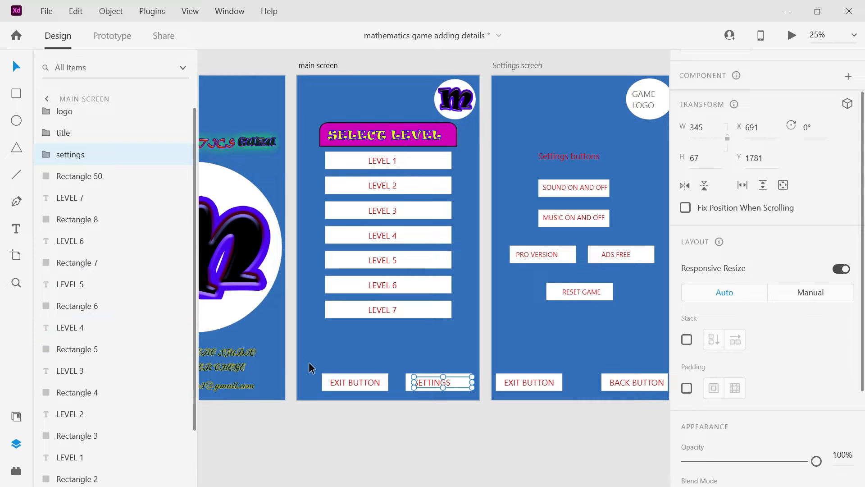
Group the main screen's EXIT BUTTON text with its white background, Rectangle 9
click(331, 381)
mouse_move(98, 435)
mouse_down()
mouse_move(101, 223)
mouse_move(102, 434)
mouse_up()
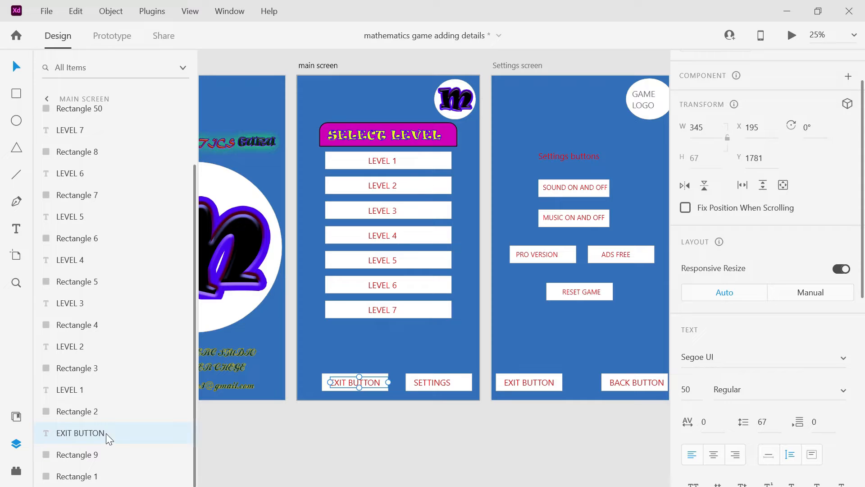
click(323, 386)
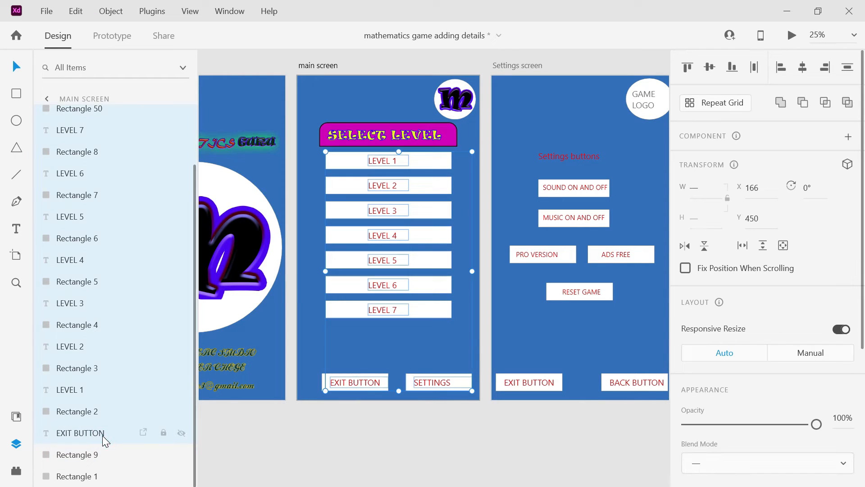
click(96, 455)
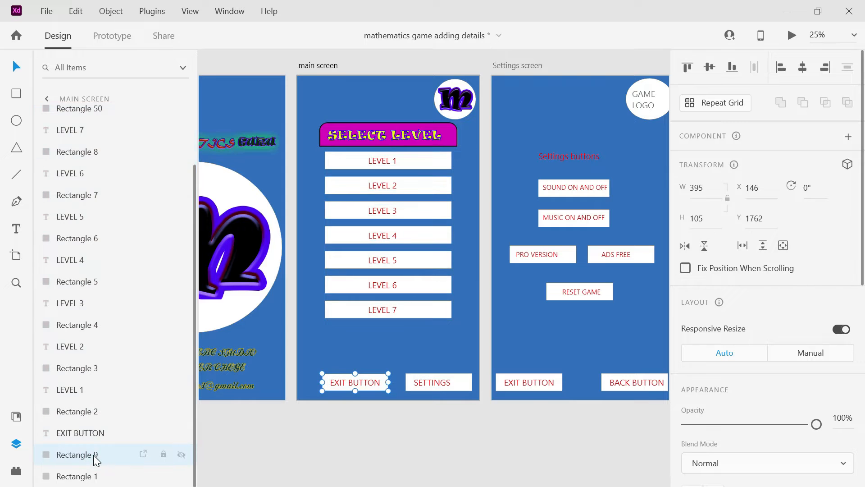
shift+click(85, 433)
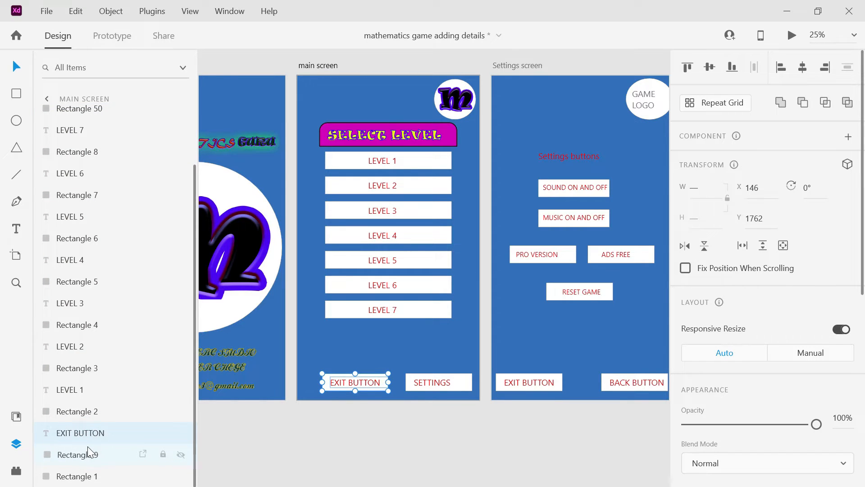
right_click(88, 448)
click(129, 284)
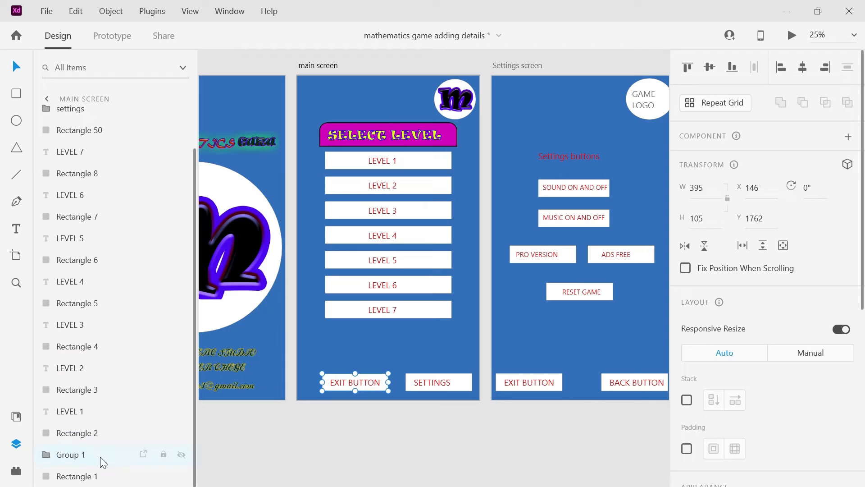
Rename the exit button group as exitbtn and move it directly below the settings group in the layer order
double_click(79, 454)
text(ex)
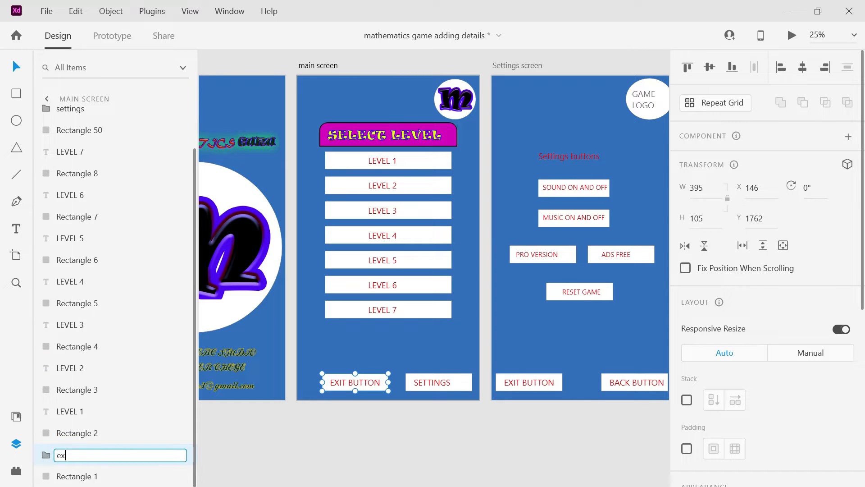
text(itbtn)
key(Return)
drag(79, 454, 101, 180)
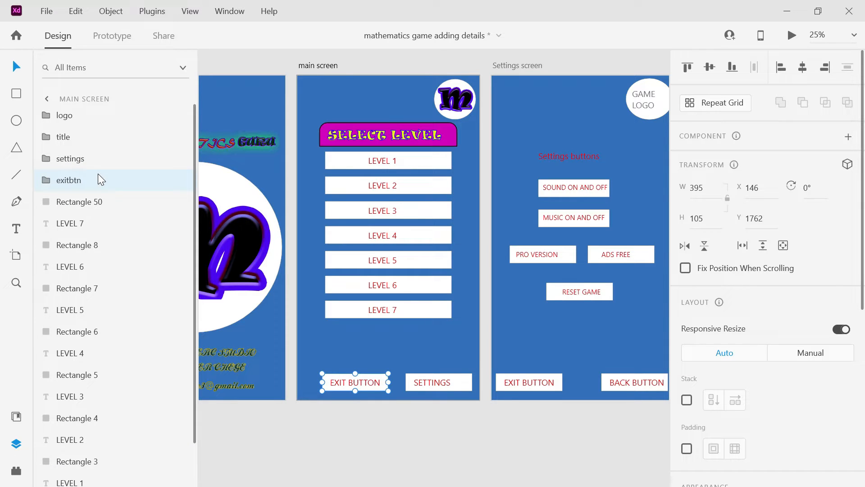
click(66, 166)
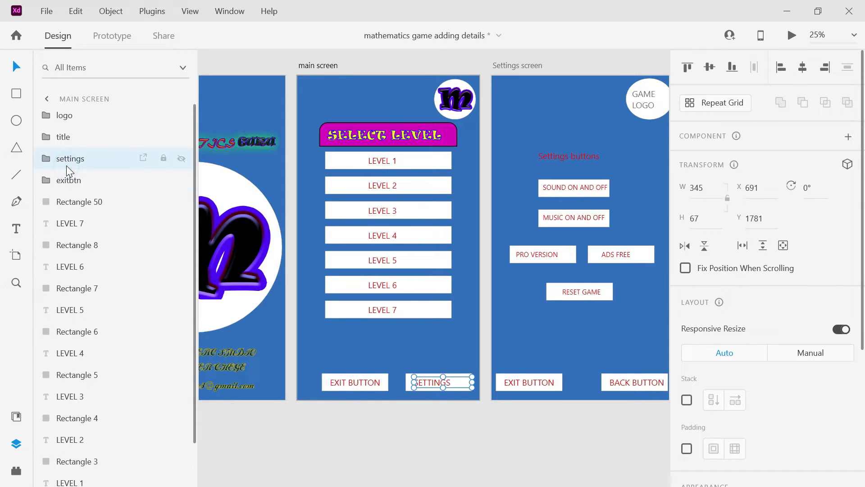
double_click(72, 202)
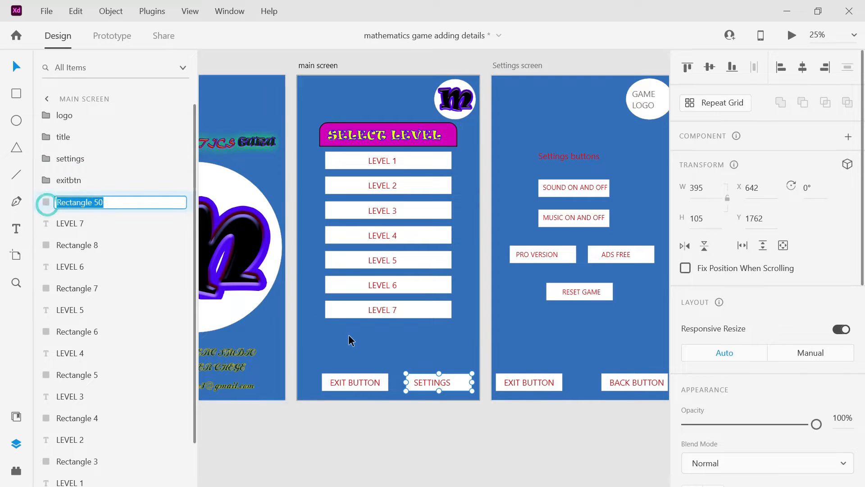
click(312, 330)
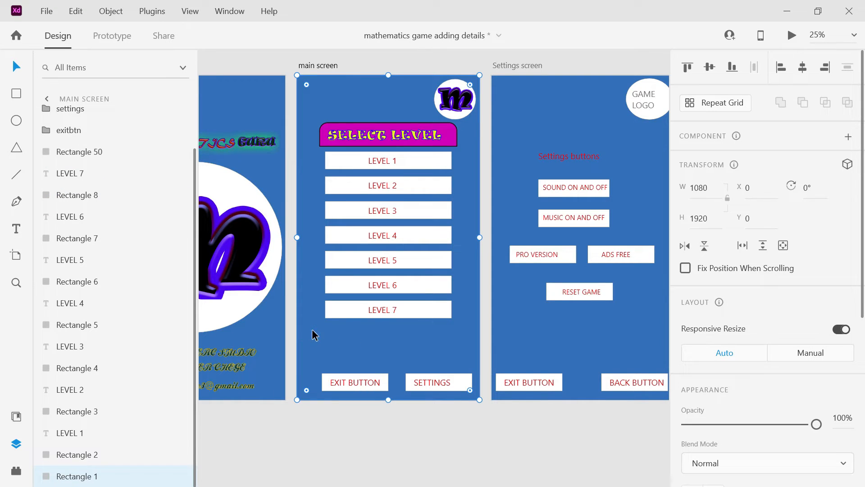
Rename the main screen's full-size Rectangle 1 as background and place it in a group of its own
click(91, 478)
double_click(79, 478)
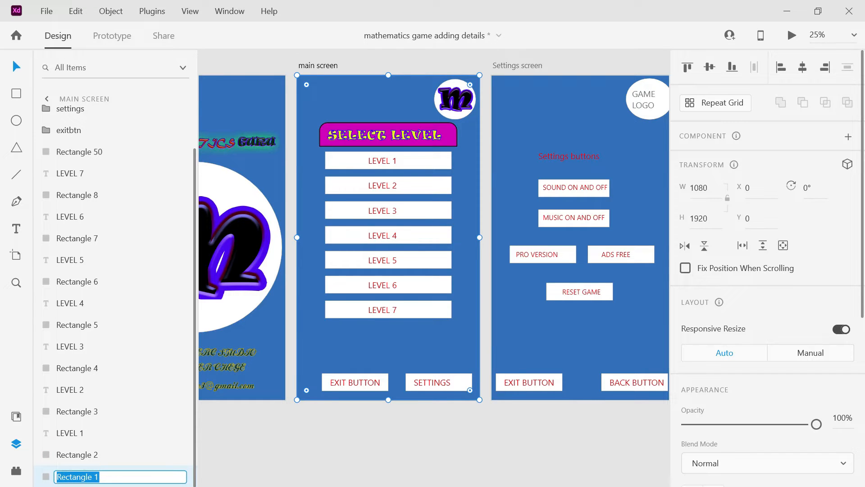
text(back)
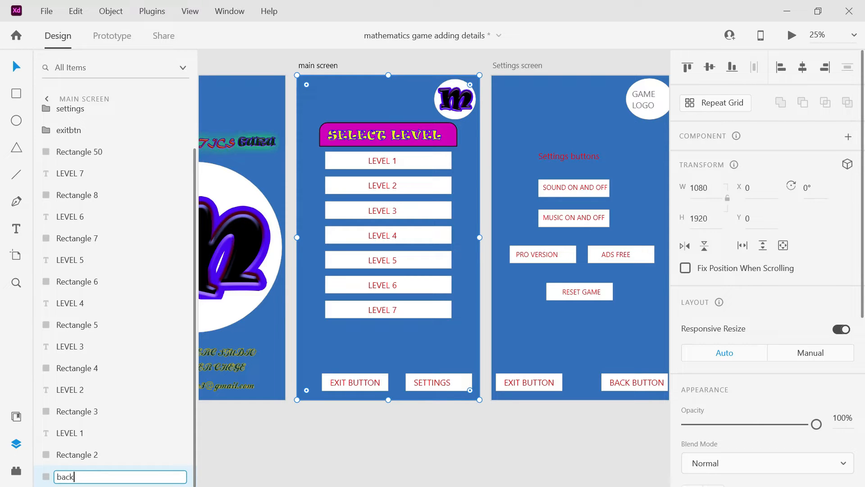
text(ground)
key(Return)
right_click(74, 478)
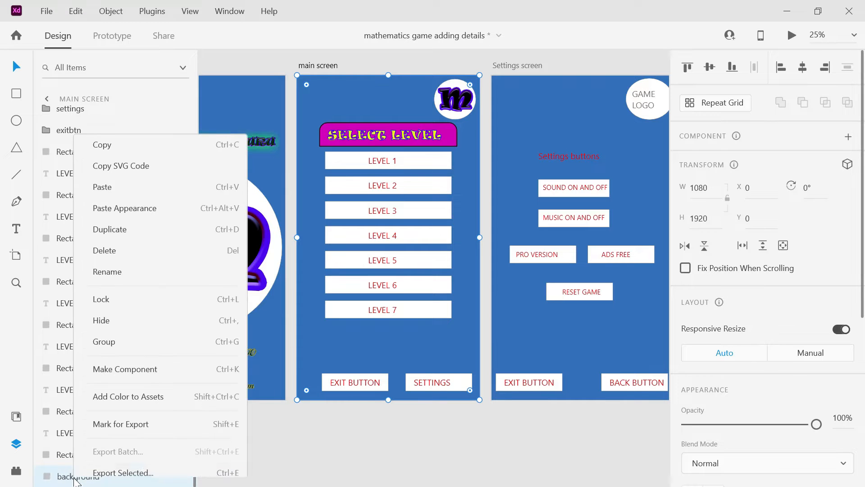
click(117, 339)
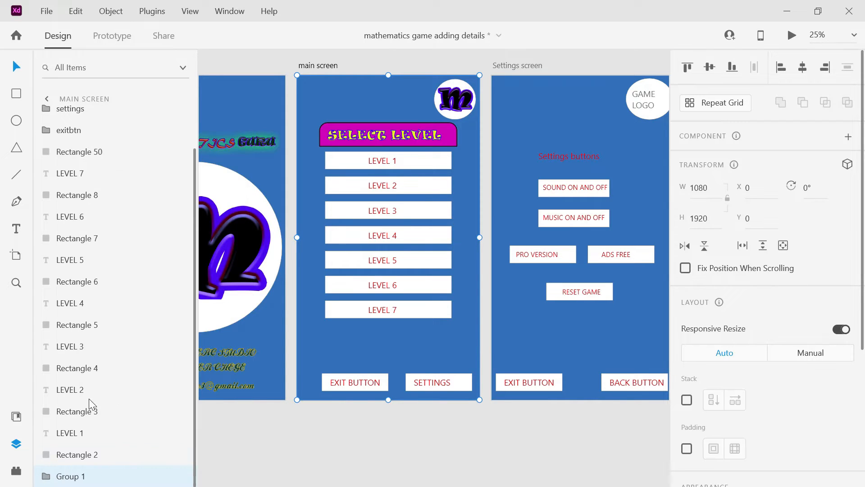
Rename the new group holding the main screen's full-size rectangle as background
double_click(69, 477)
text(bac)
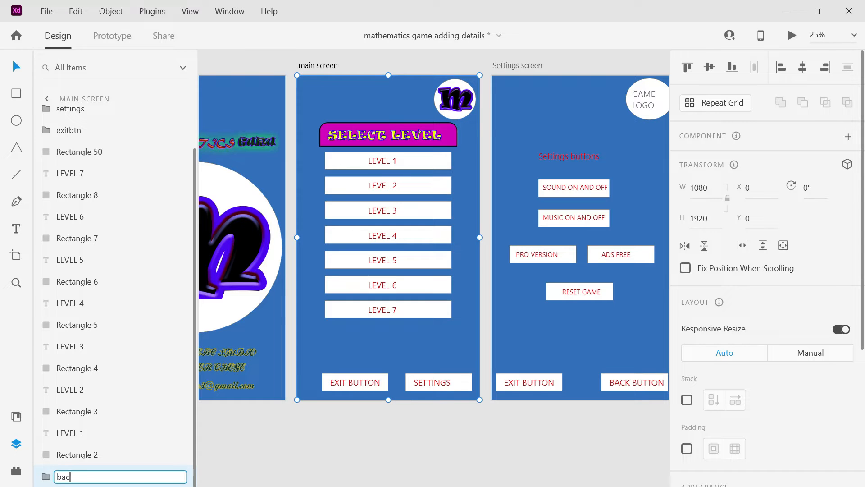
text(kground)
key(Return)
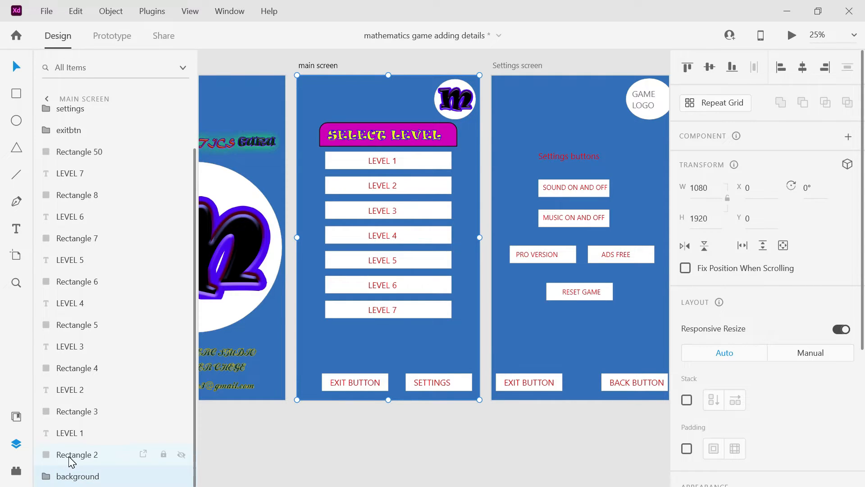
Group all the main screen layers from Rectangle 2 to Rectangle 50 and name the group level btns
click(71, 458)
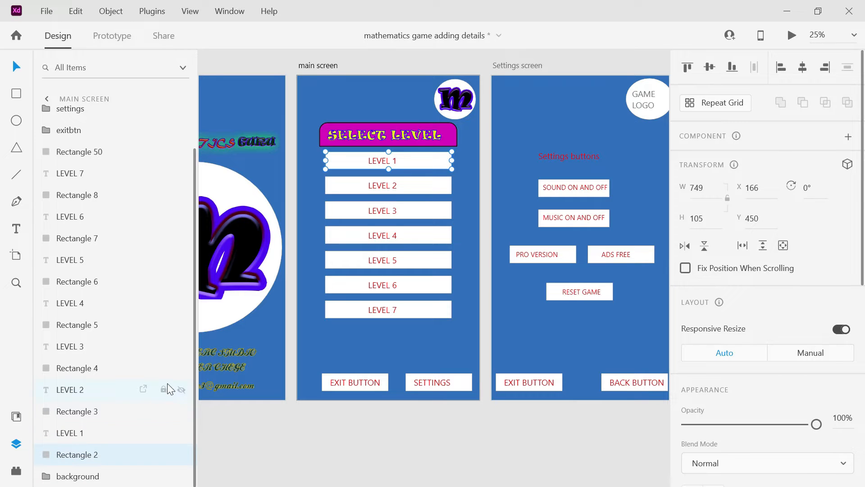
shift+click(76, 158)
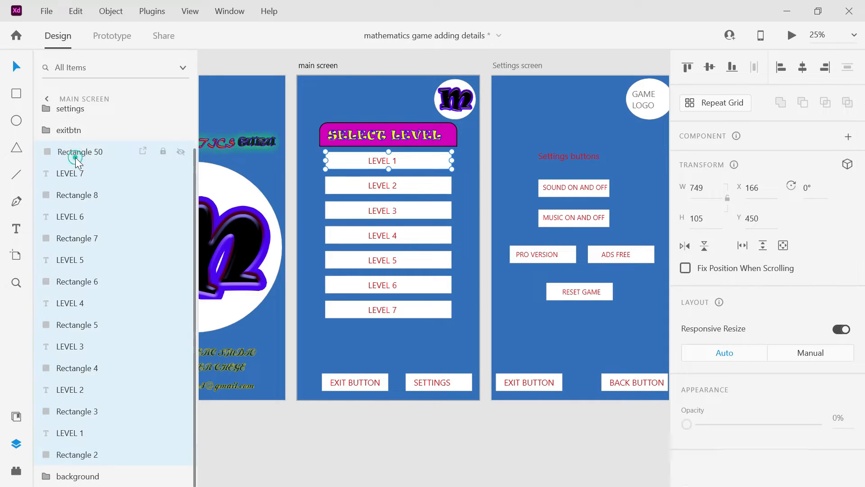
right_click(75, 158)
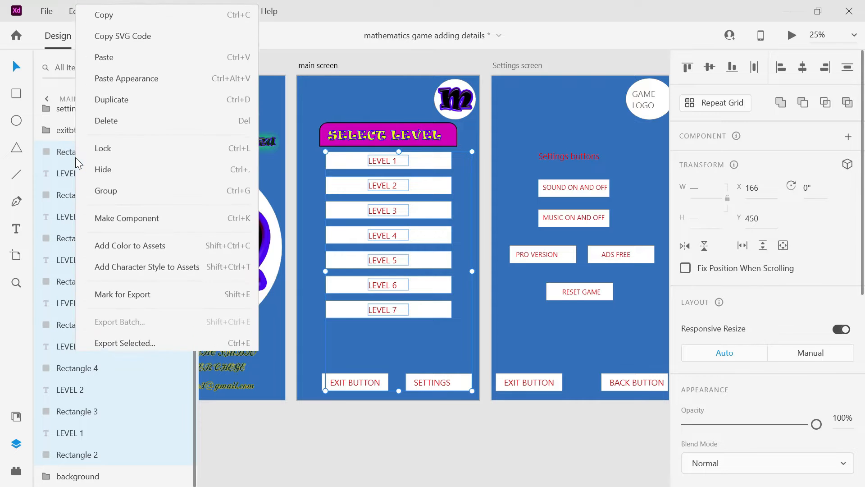
click(105, 187)
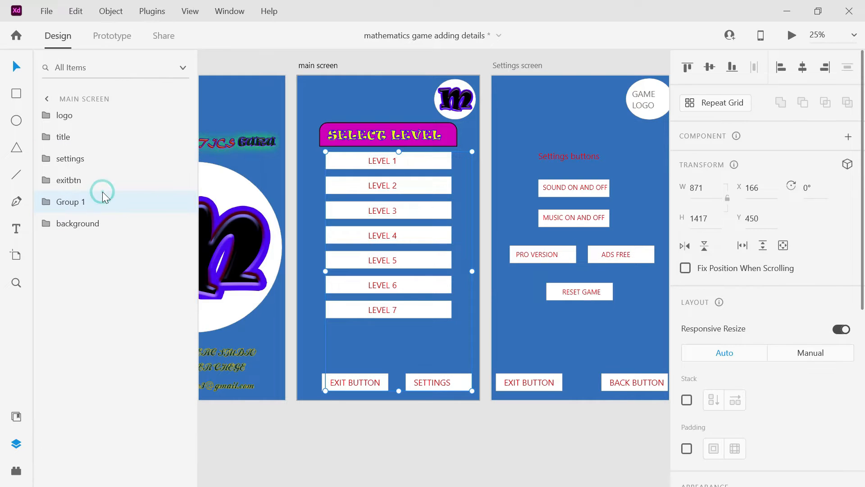
double_click(78, 206)
text(level)
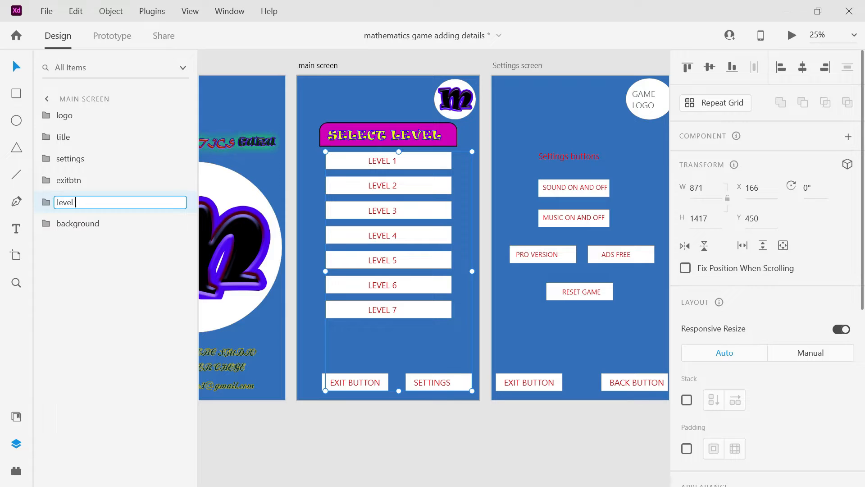
text( btns)
key(Return)
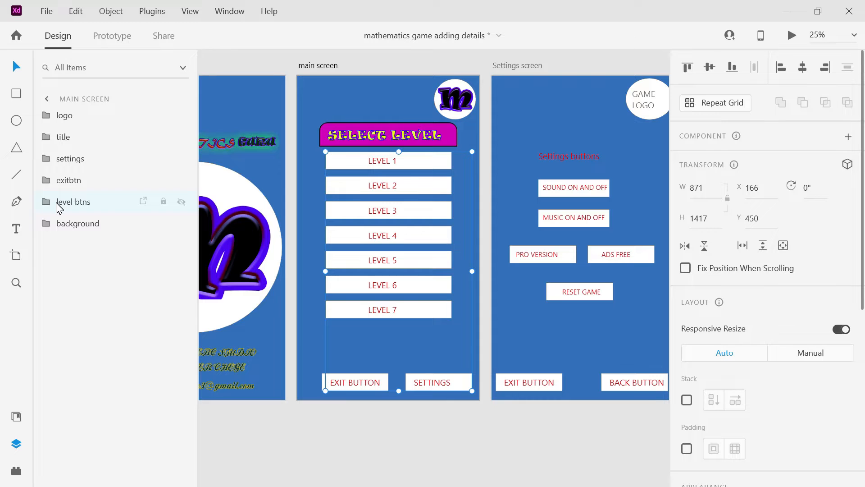
Place the level btns group inside a new parent group and name that parent levels
right_click(58, 207)
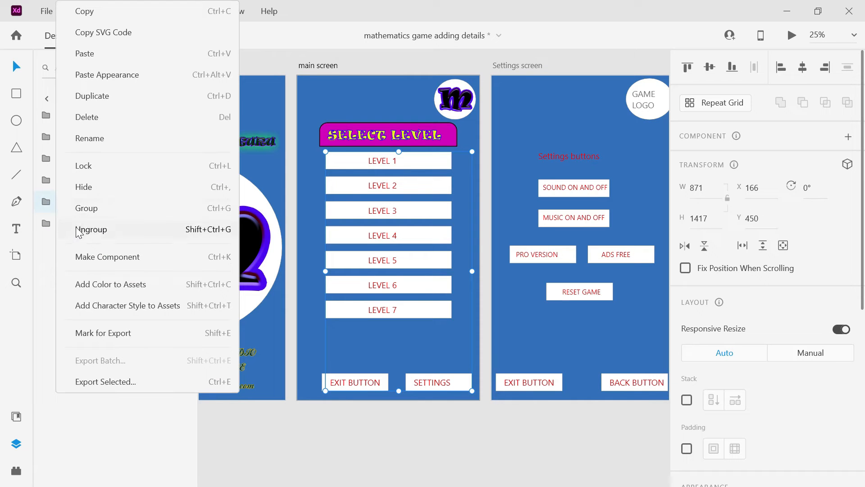
click(82, 216)
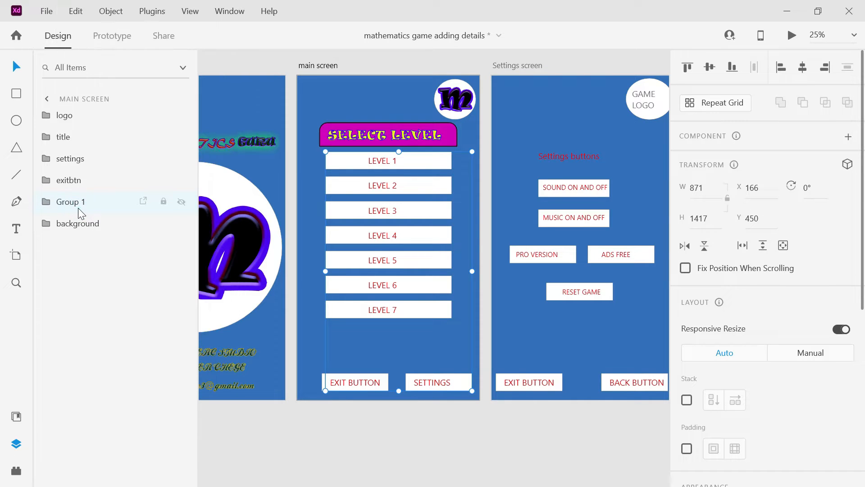
double_click(78, 206)
text(levels)
key(Return)
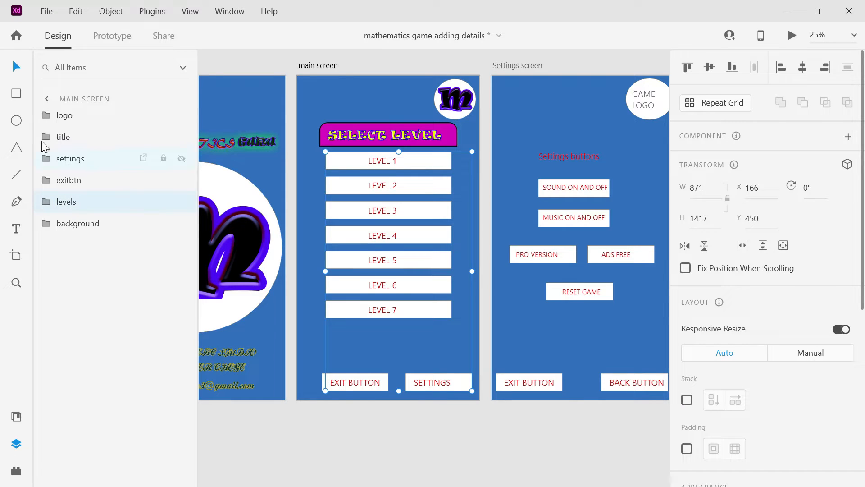
Draw a rectangle about 920 wide and 1149 high over the main screen's level buttons, just below the SELECT LEVEL title
click(17, 94)
click(18, 95)
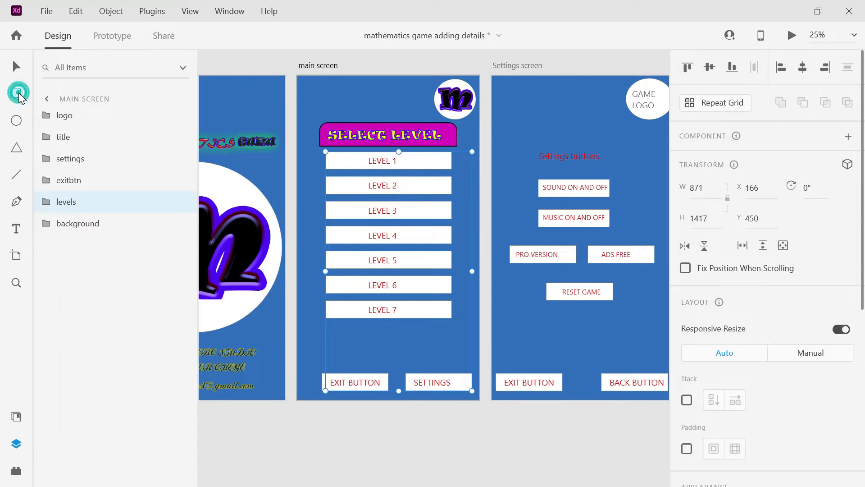
mouse_move(313, 147)
mouse_down()
mouse_move(448, 207)
mouse_move(468, 341)
mouse_up()
Arrange the new rectangle inside the levels group, directly beneath the collapsed level btns group
drag(68, 121, 73, 246)
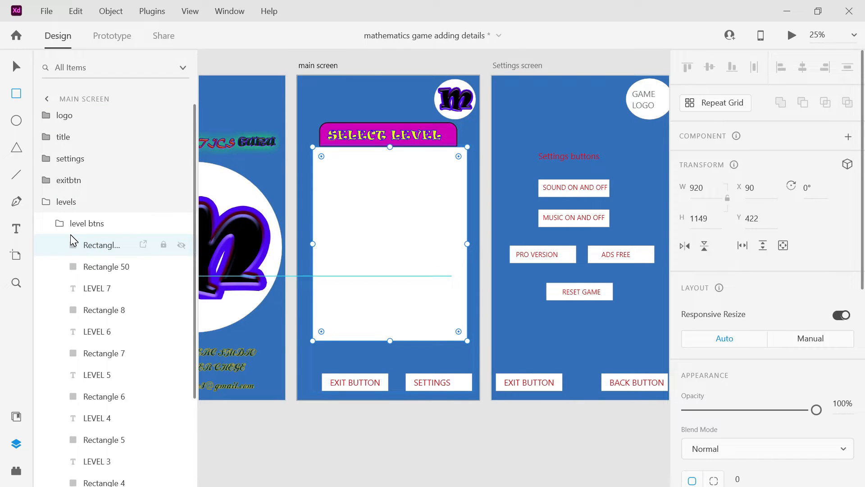
key(ctrl+z)
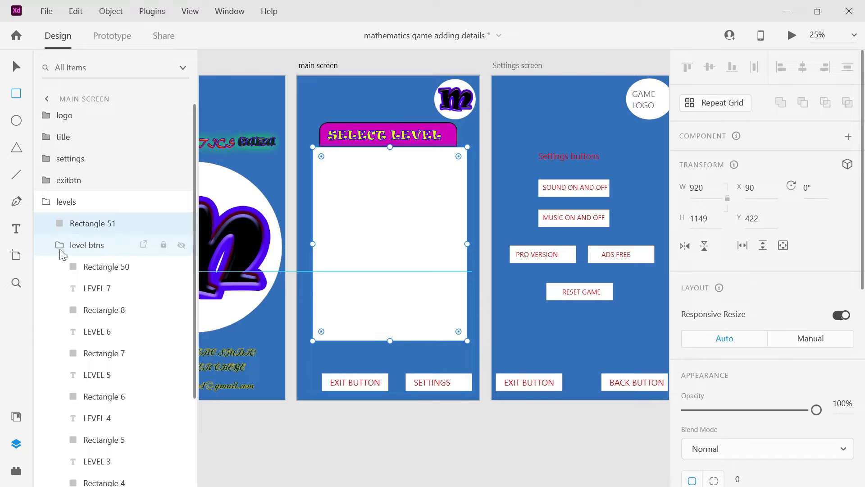
click(62, 249)
drag(63, 249, 70, 218)
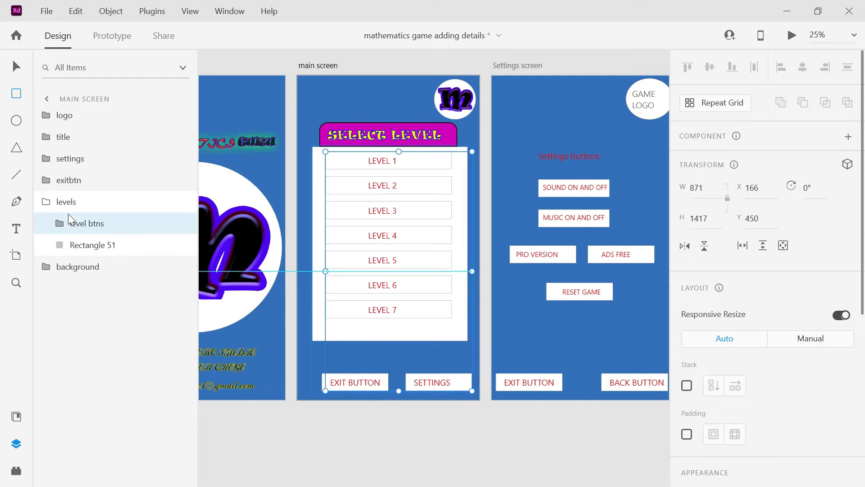
Rename the rectangle behind the level buttons as level btns background
double_click(76, 247)
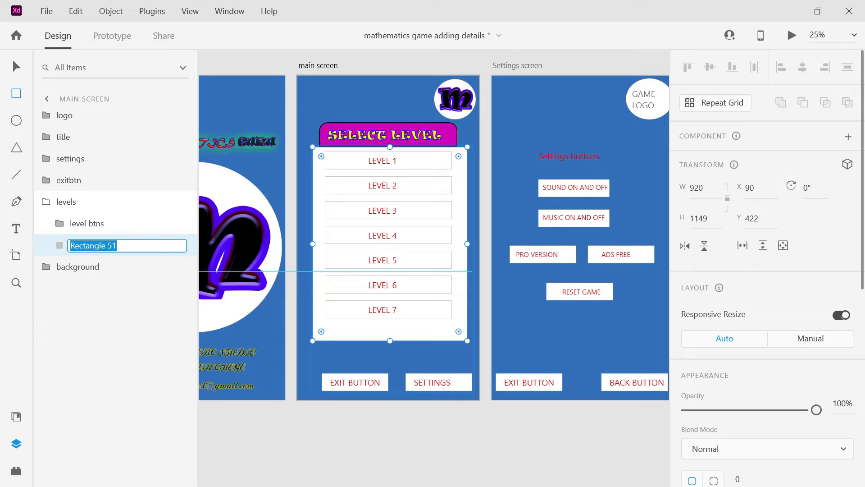
text(level btns ba)
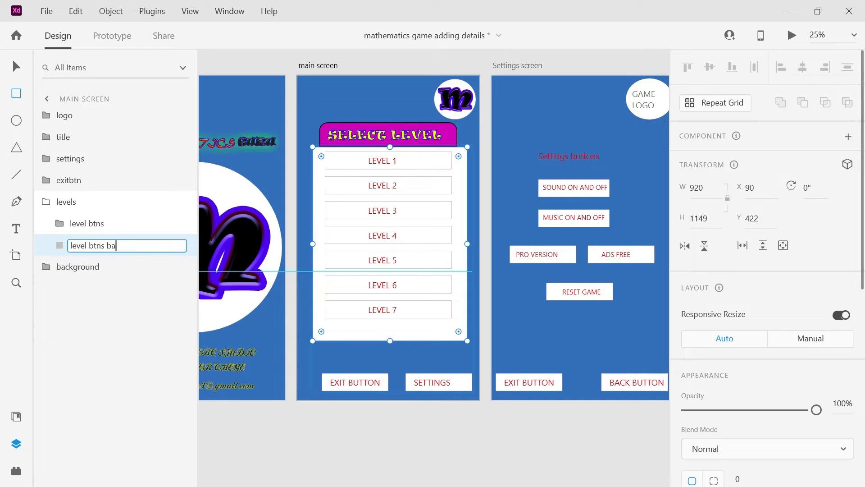
text(ckground)
key(Return)
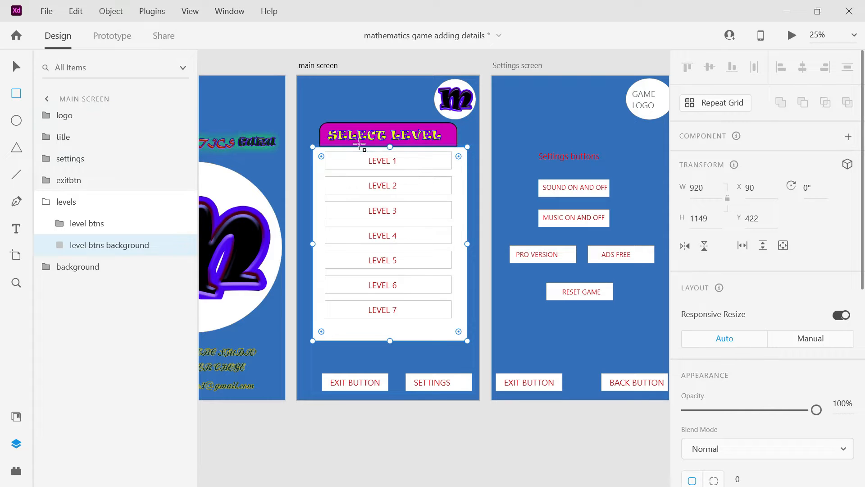
Copy the hex code of the fill colour from the title bg rectangle in the main screen's title group
click(16, 66)
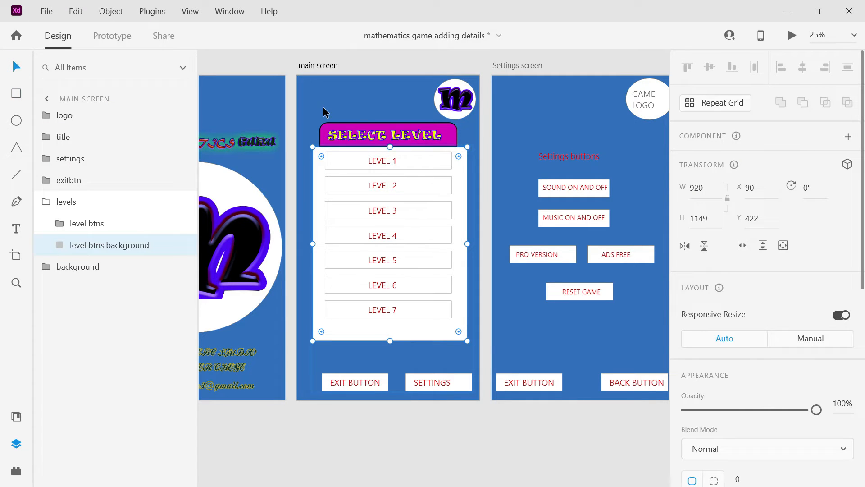
click(402, 128)
drag(861, 284, 857, 466)
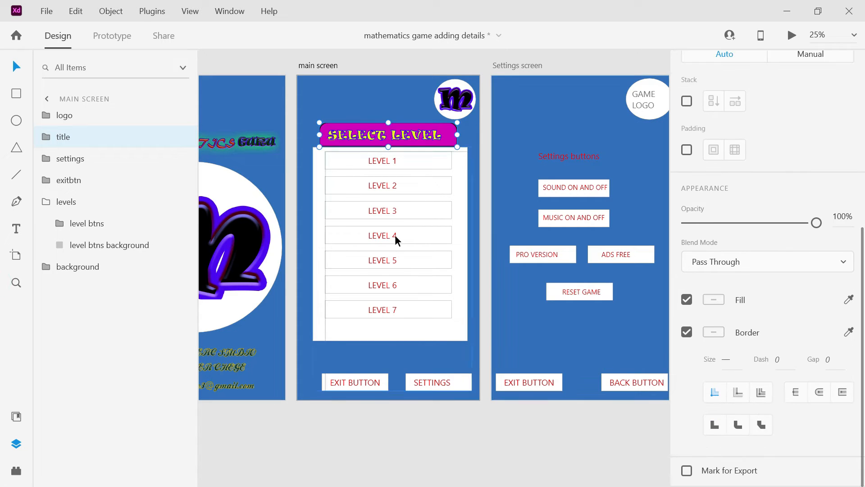
click(44, 139)
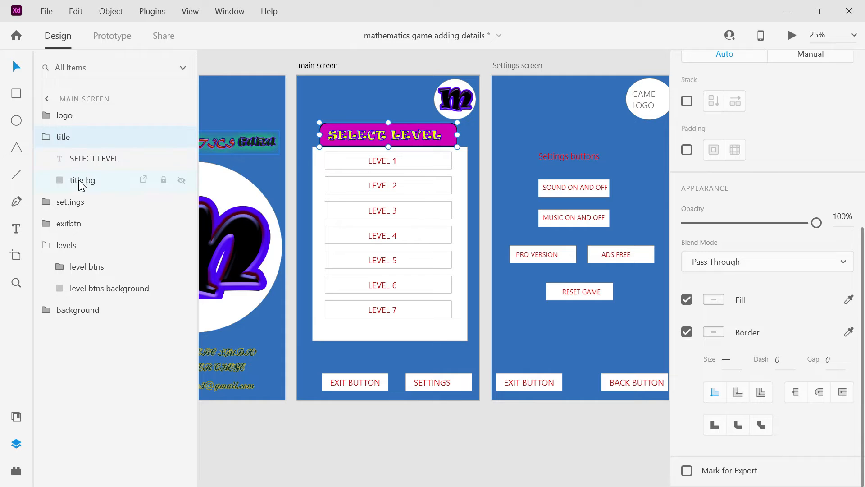
click(57, 178)
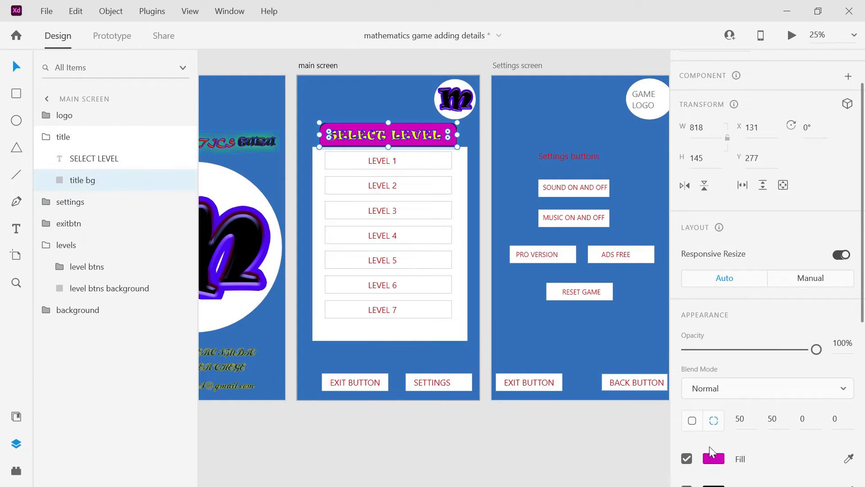
click(715, 459)
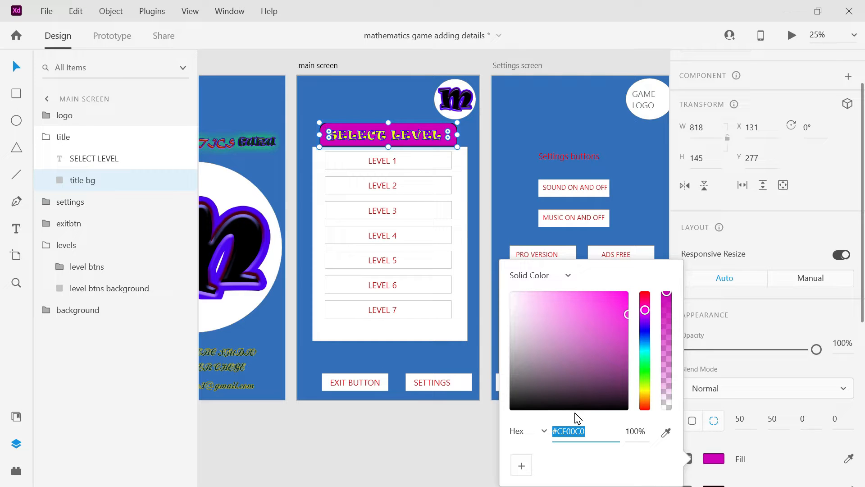
right_click(586, 431)
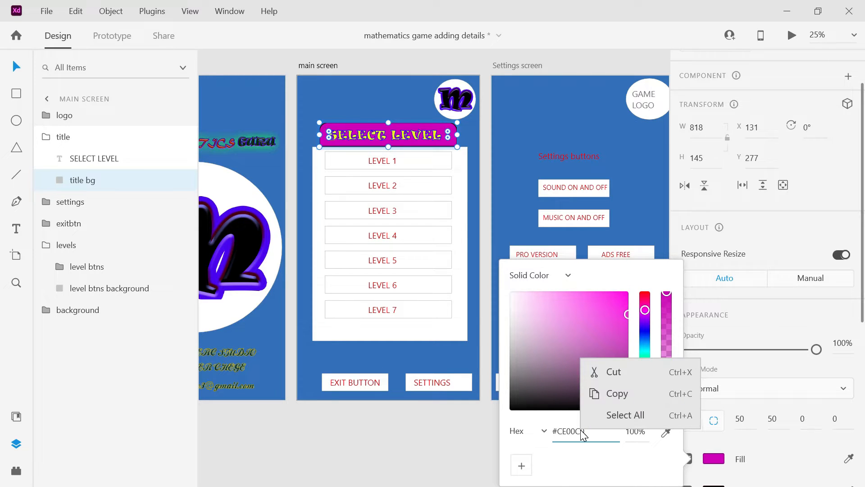
click(610, 397)
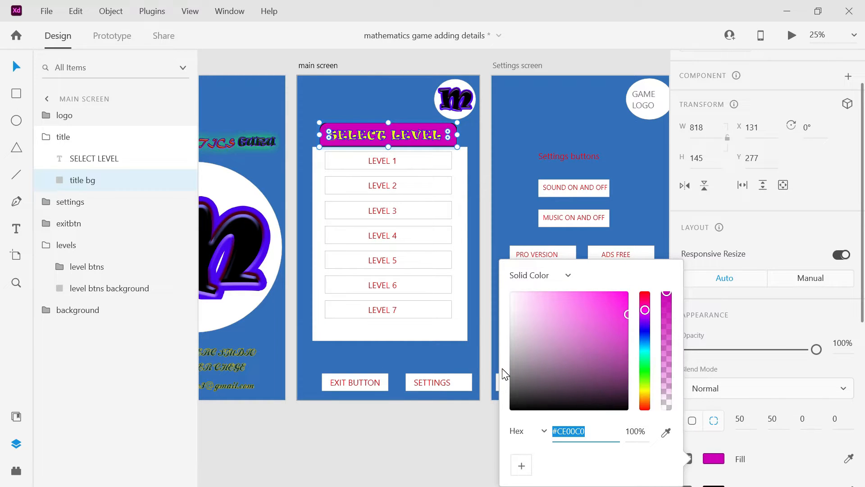
click(442, 434)
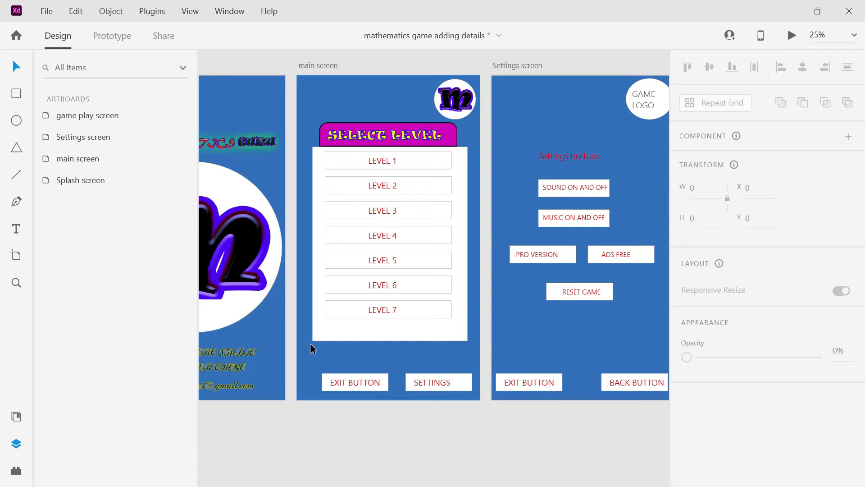
Try to paste the copied hex code into the fill colour of the level btns background rectangle
click(329, 334)
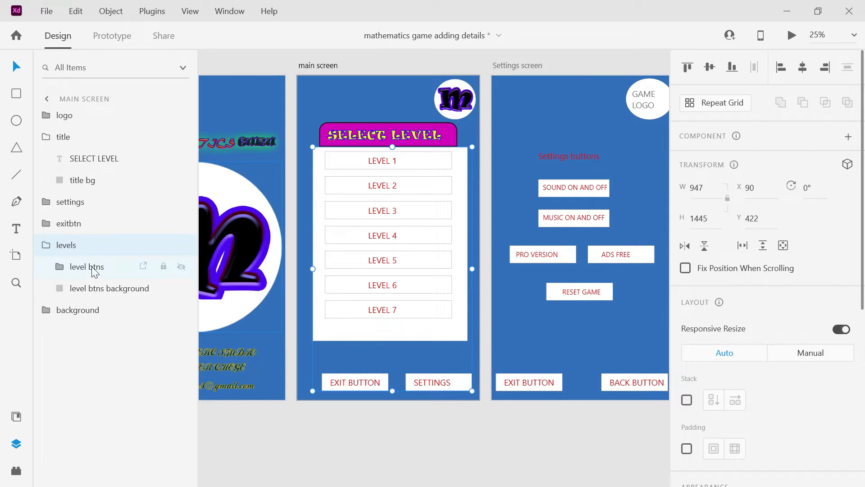
click(90, 291)
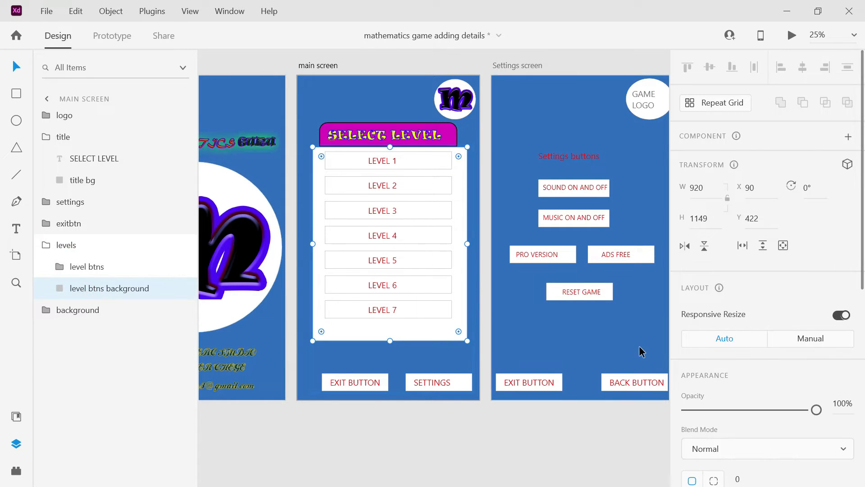
scroll(767, 270, down, 8)
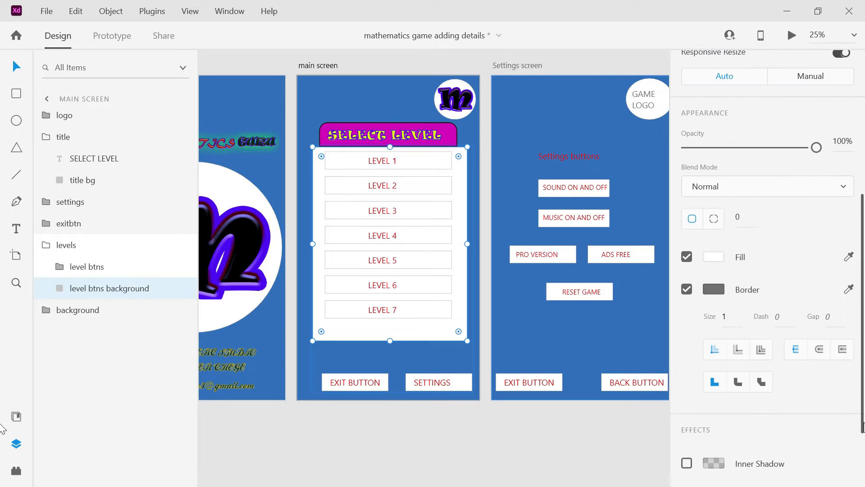
scroll(712, 216, up, 2)
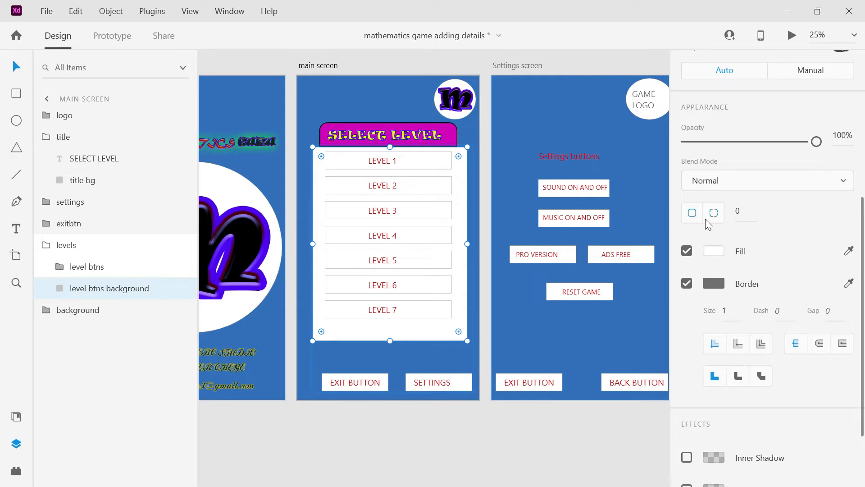
click(714, 250)
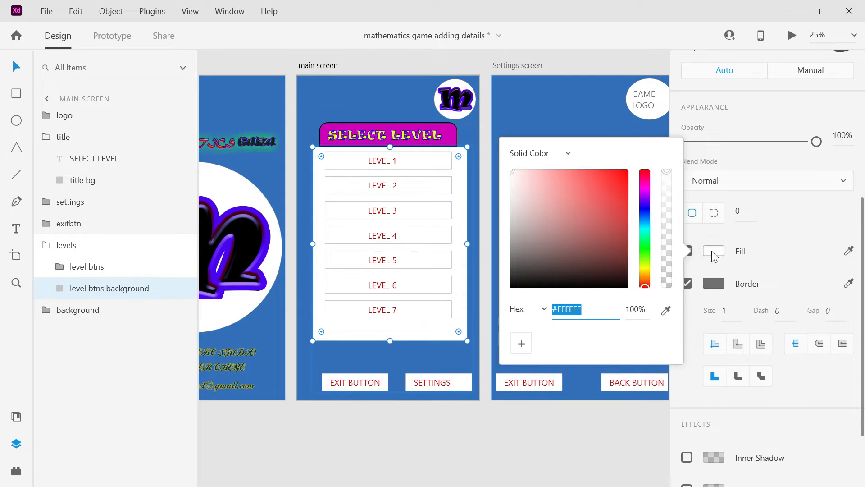
right_click(596, 310)
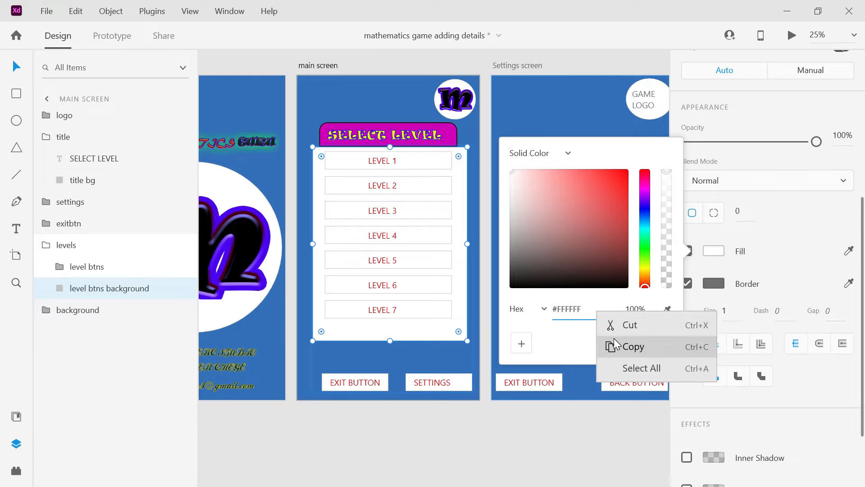
click(588, 308)
click(583, 309)
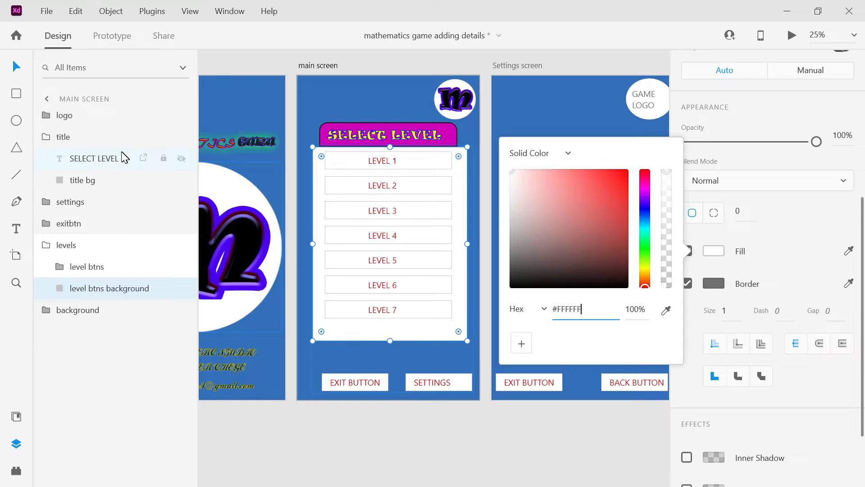
Copy the fill colour's hex code again from the title bg rectangle in the title group
click(100, 181)
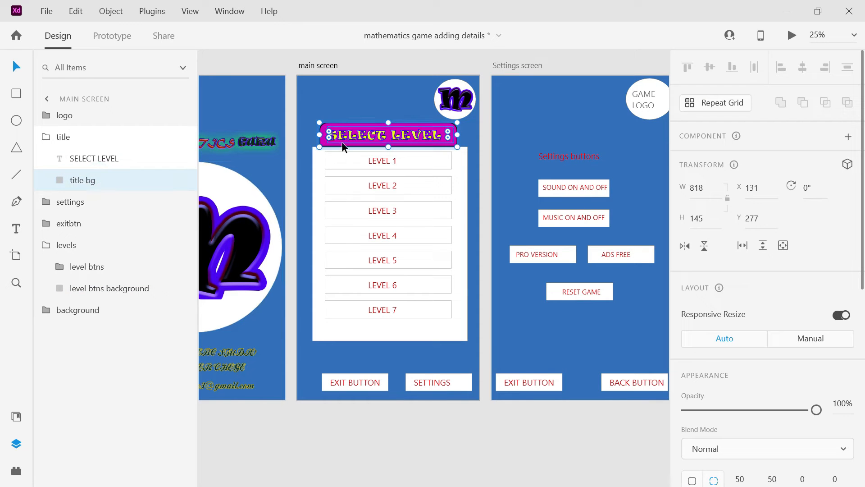
scroll(766, 315, down, 5)
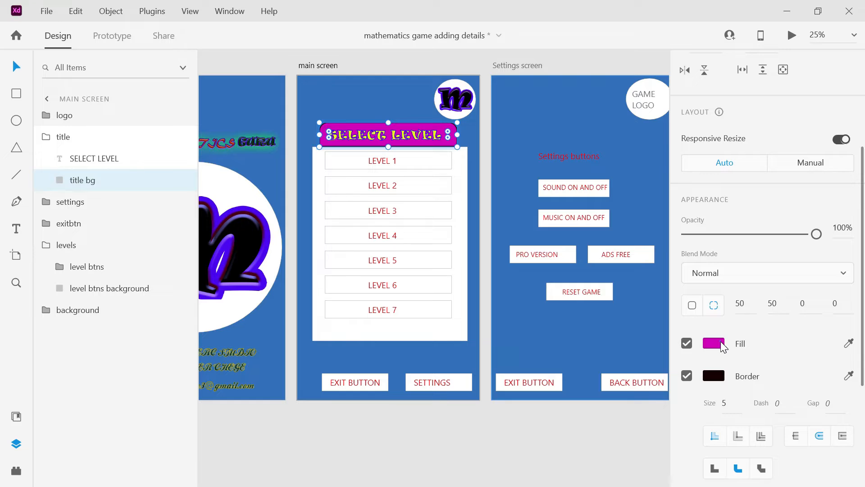
click(720, 344)
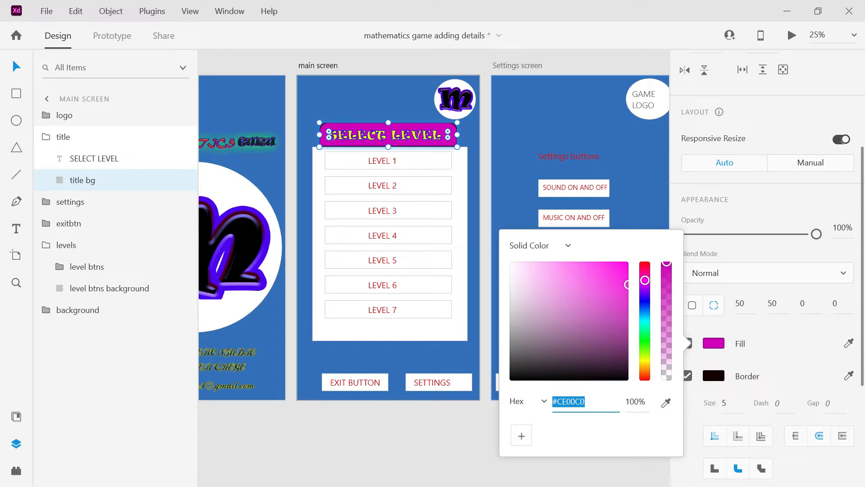
right_click(584, 408)
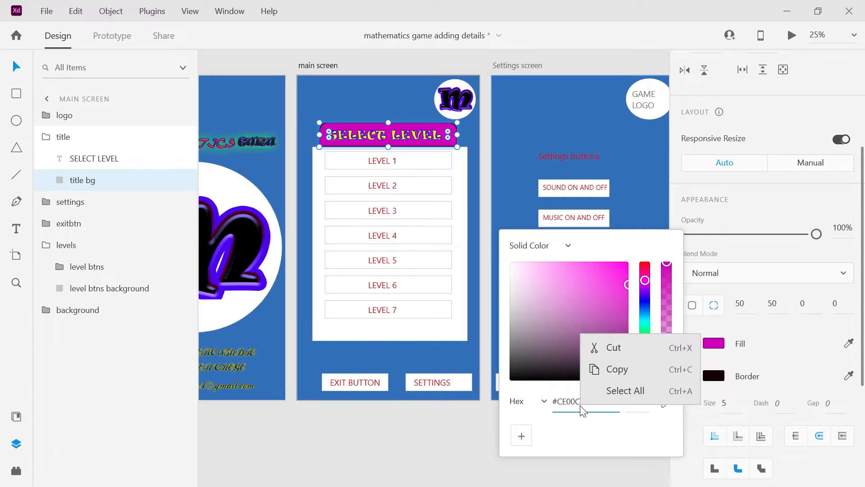
click(608, 370)
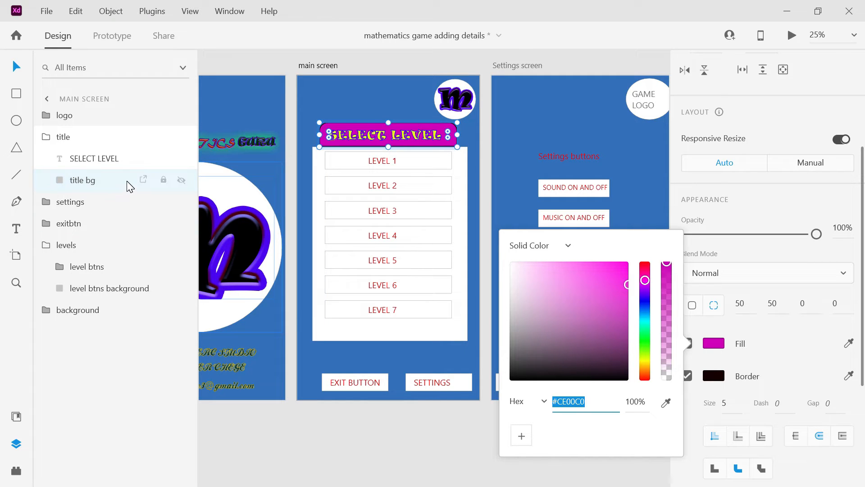
Try again to paste the copied hex code as the fill colour of the level btns background rectangle
click(91, 289)
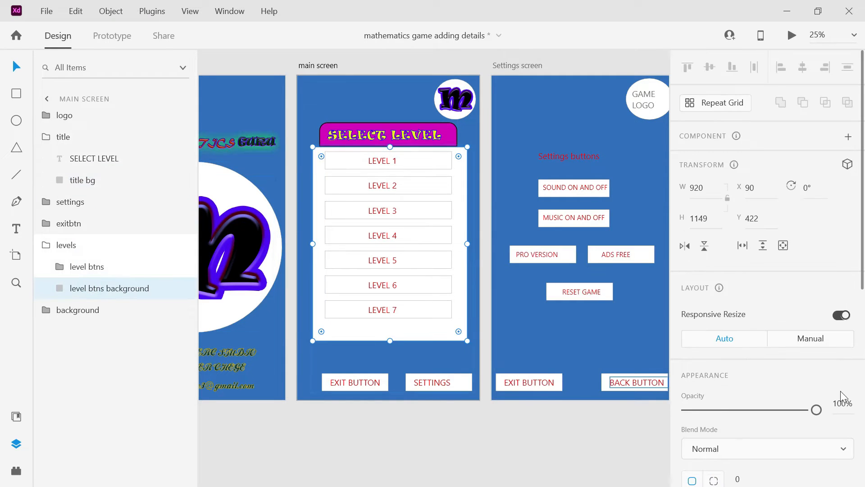
scroll(766, 316, down, 5)
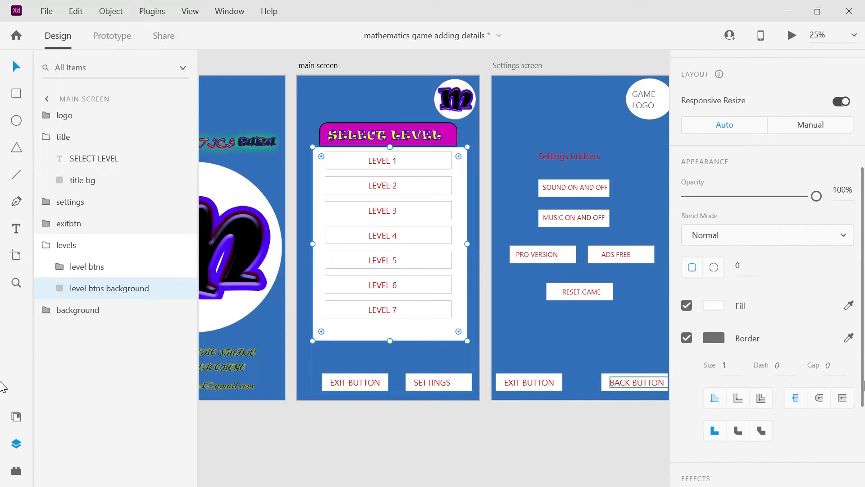
click(716, 305)
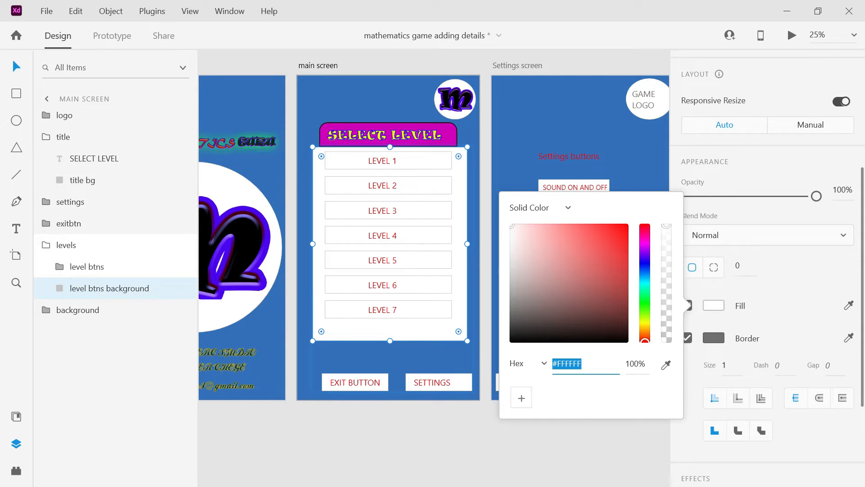
right_click(595, 361)
click(585, 362)
Pick a magenta fill close to the title colour, #CE07DC, for the level btns background rectangle
drag(645, 342, 648, 250)
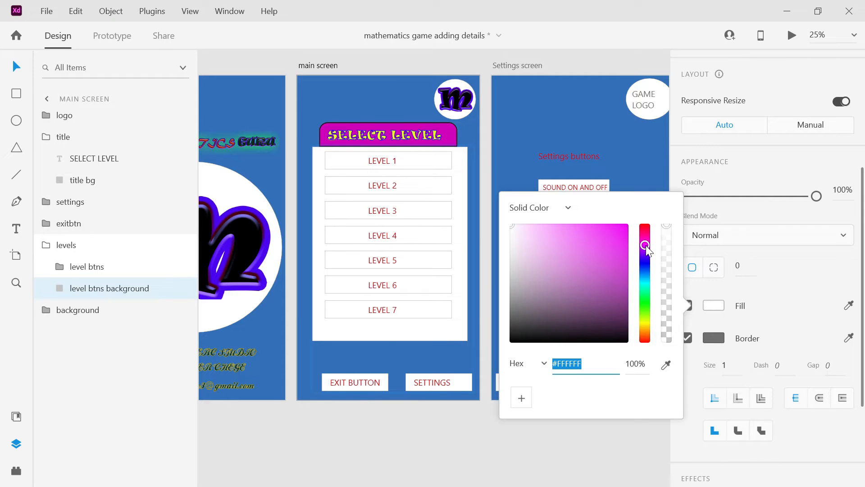
click(626, 251)
drag(626, 251, 625, 245)
drag(626, 244, 626, 241)
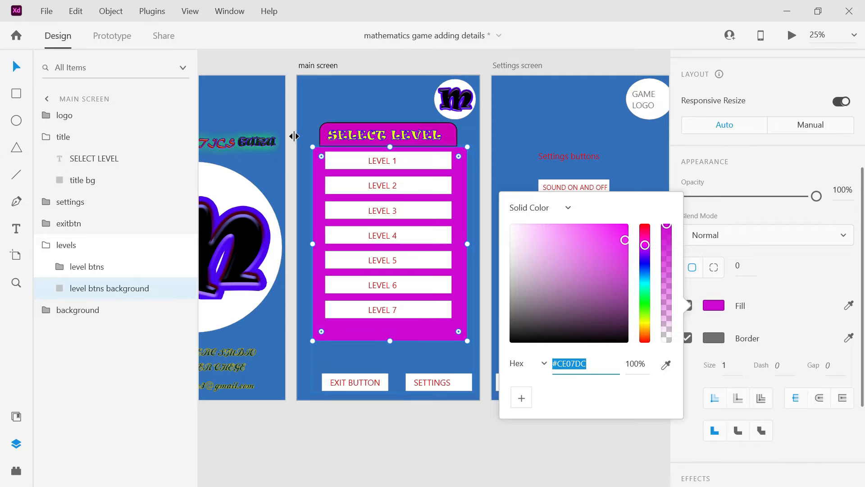
Open the fill colour of the title bg rectangle to read its hex code
click(321, 144)
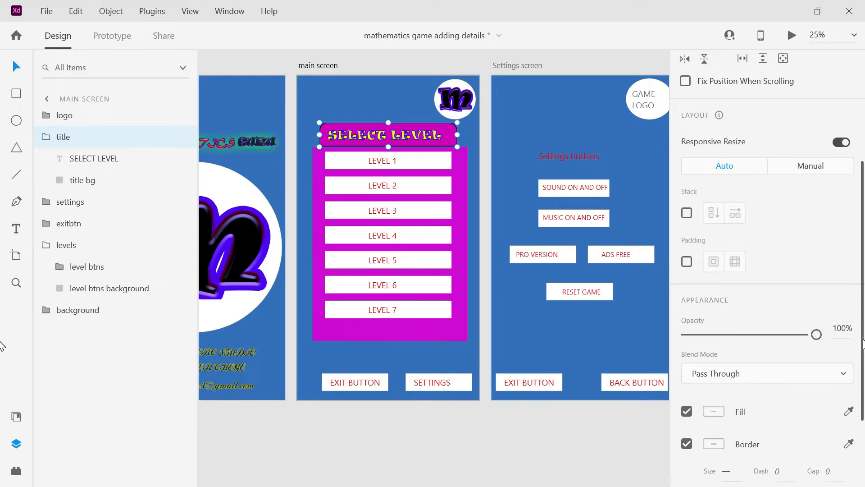
scroll(863, 363, down, 2)
scroll(863, 374, down, 2)
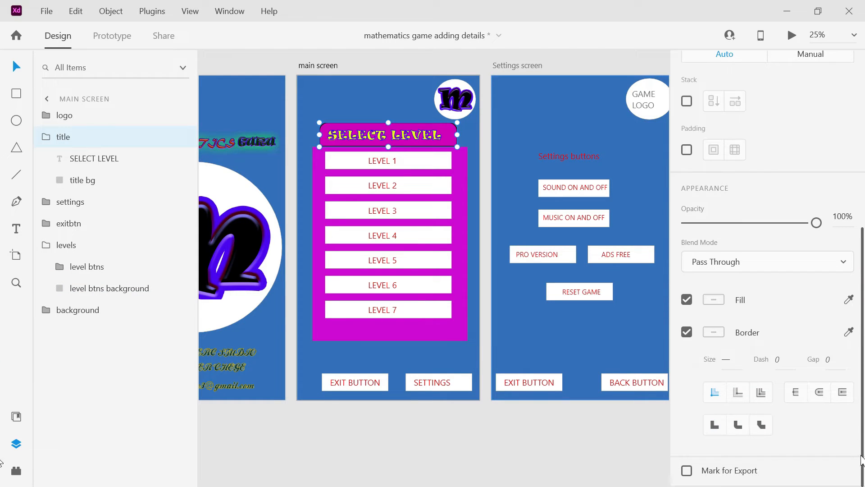
click(75, 180)
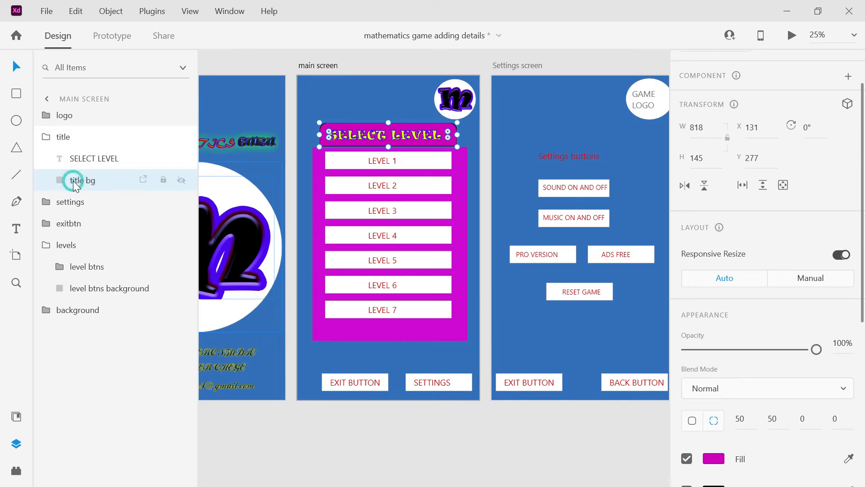
click(723, 458)
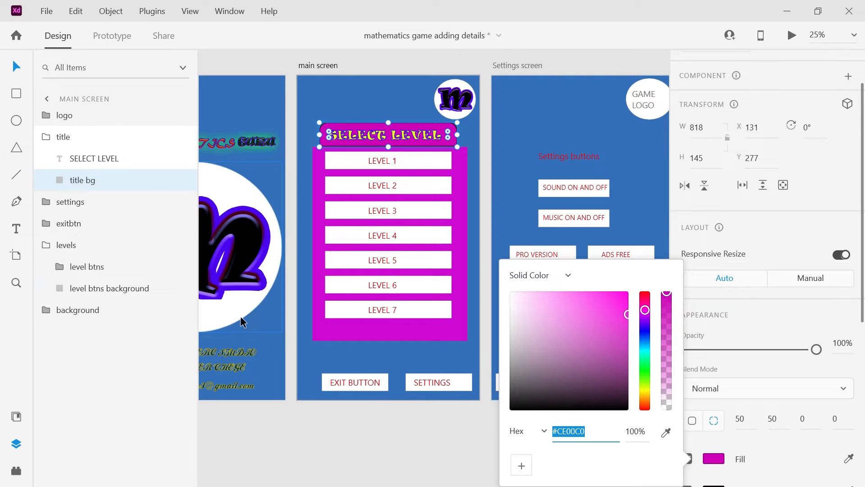
Set the fill of the level btns background rectangle to hex #CE00C0 to match the title bar
click(108, 289)
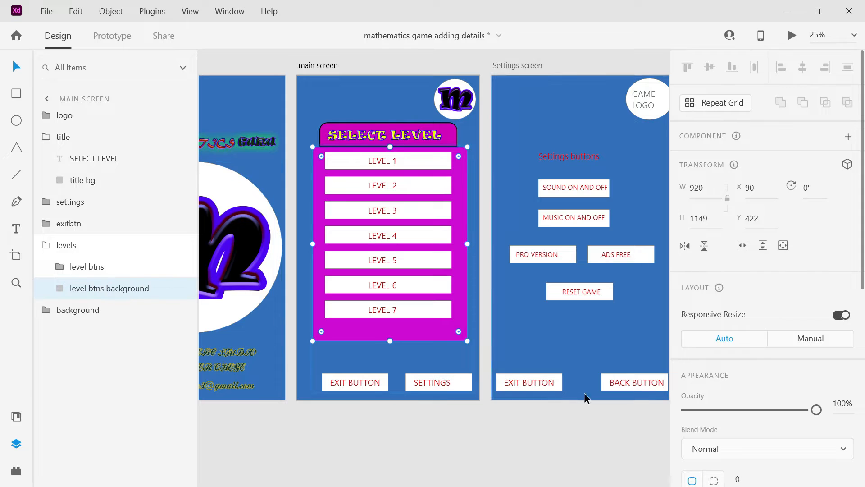
scroll(860, 288, down, 3)
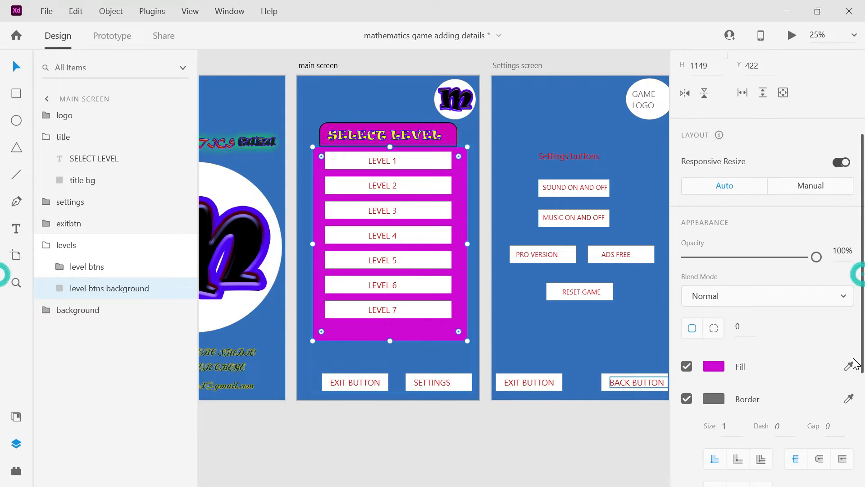
click(721, 368)
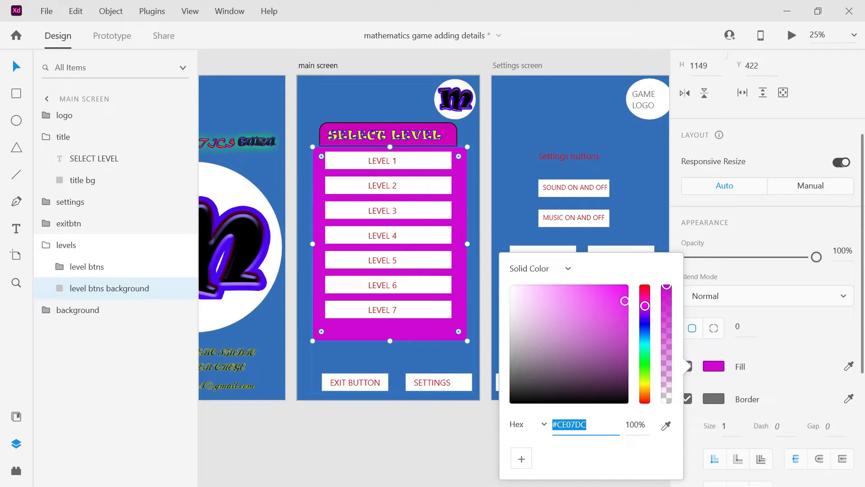
drag(570, 425, 586, 425)
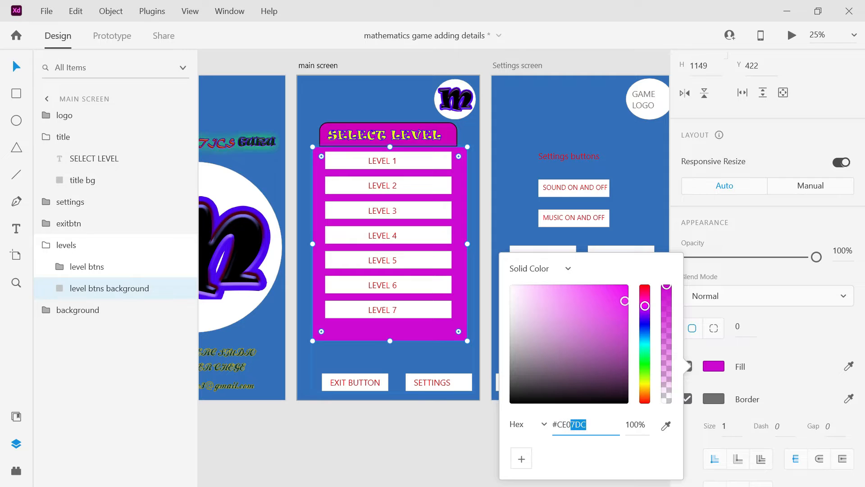
text(0C0)
click(307, 369)
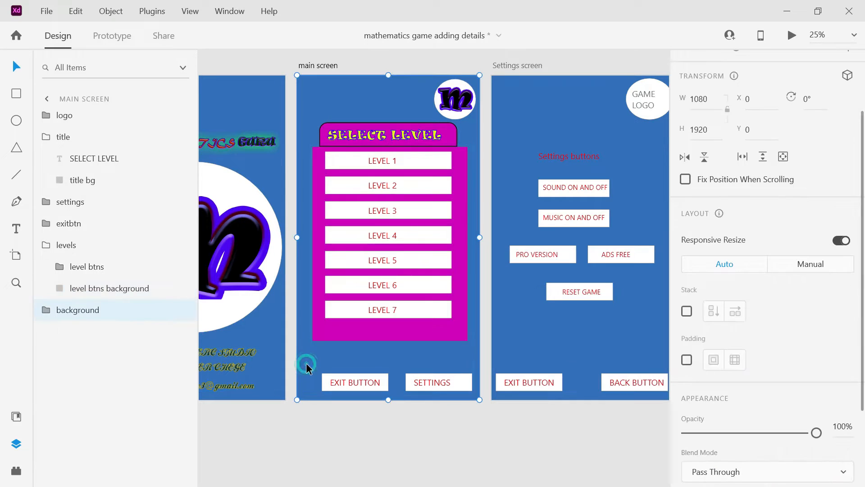
Give the level btns background rectangle a near-black border, #070000, with size 4
click(315, 196)
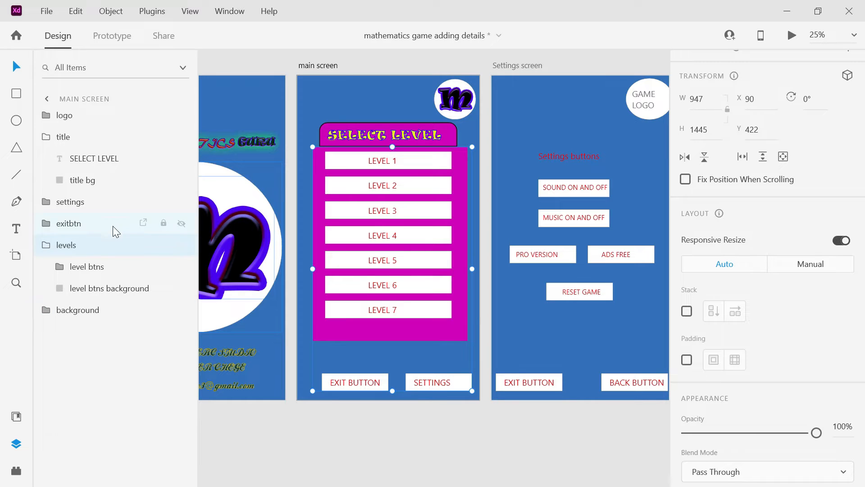
click(108, 291)
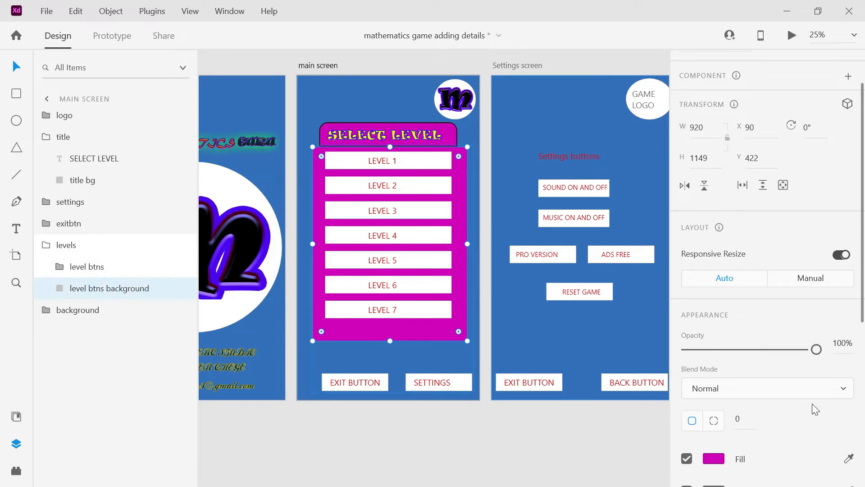
scroll(816, 409, down, 3)
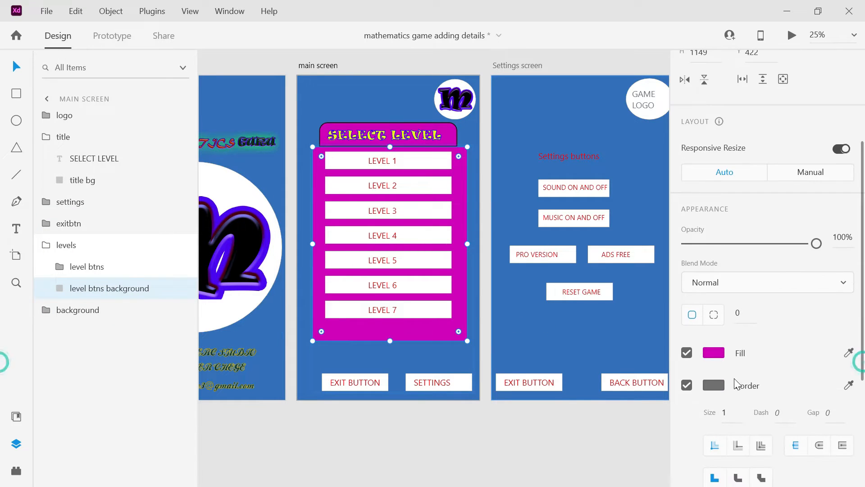
click(715, 385)
drag(601, 410, 625, 408)
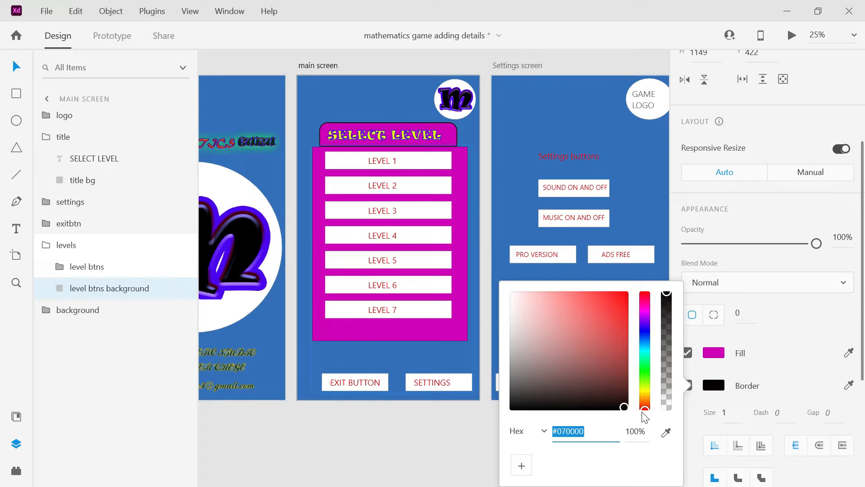
click(725, 412)
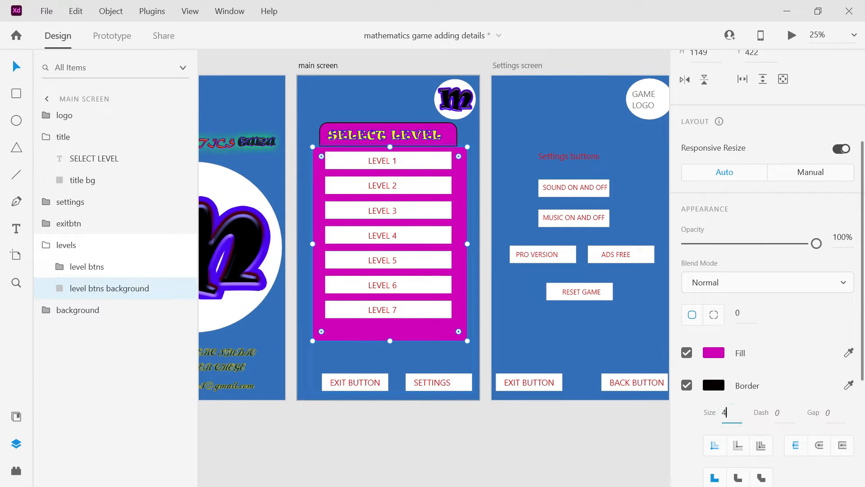
text(4)
key(Return)
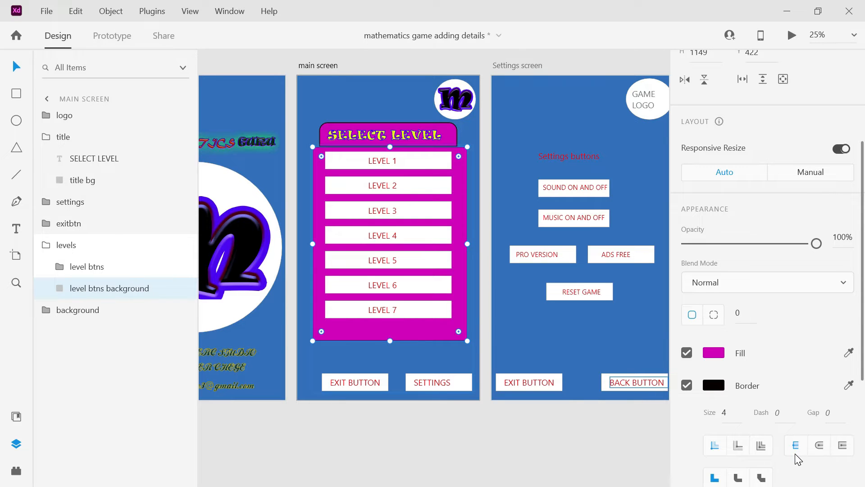
Switch the level btns background rectangle to individual corner radii and set all four corners to 50
click(714, 315)
click(734, 313)
text(50)
key(Return)
key(Tab)
text(50)
key(Return)
key(Tab)
text(50)
key(Return)
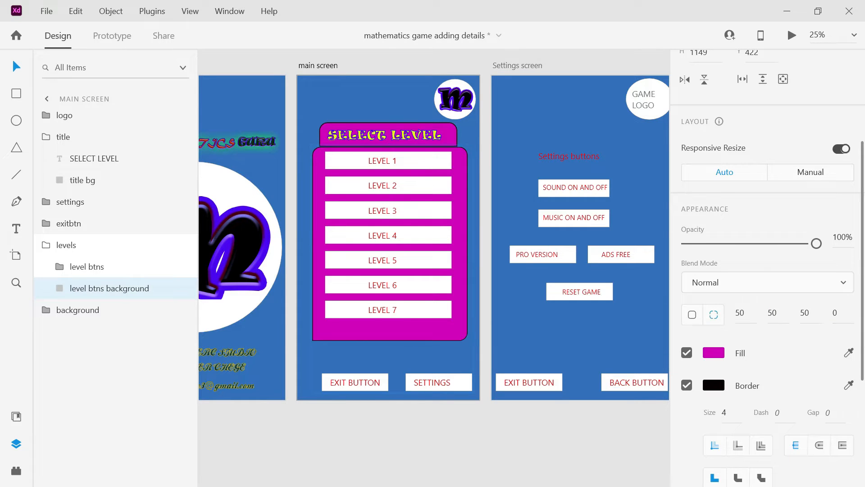
click(841, 313)
text(50)
key(Return)
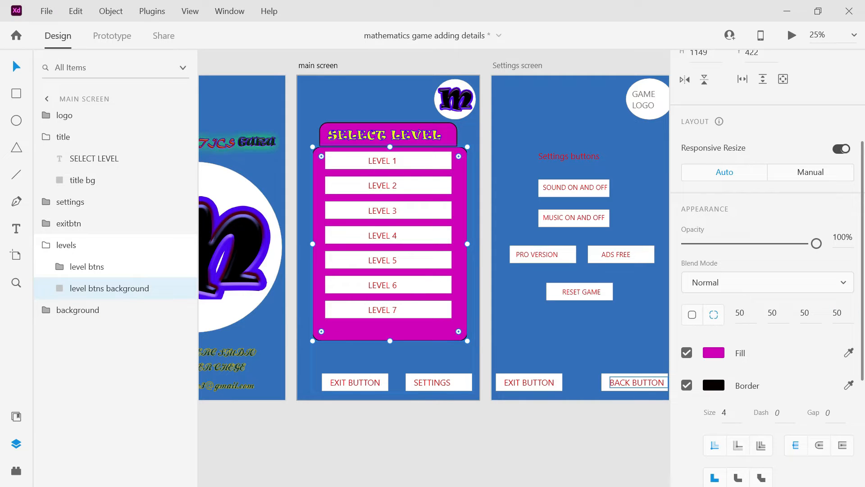
Move the level btns background panel slightly to X 80, Y 425 and deselect it
drag(460, 247, 458, 247)
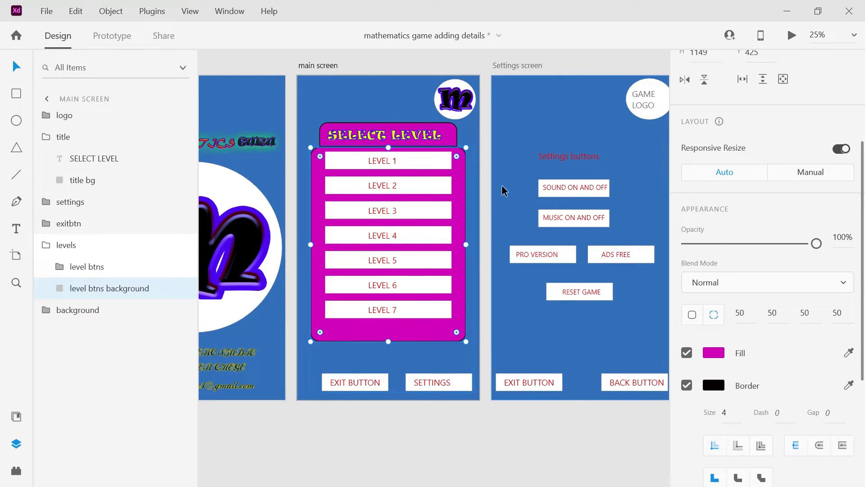
click(518, 120)
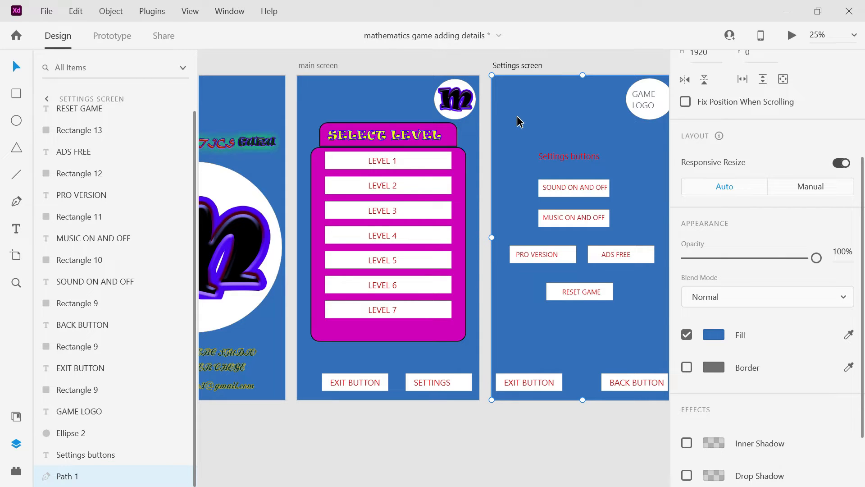
Enable a drop shadow on the level btns background rectangle inside the levels group
click(322, 336)
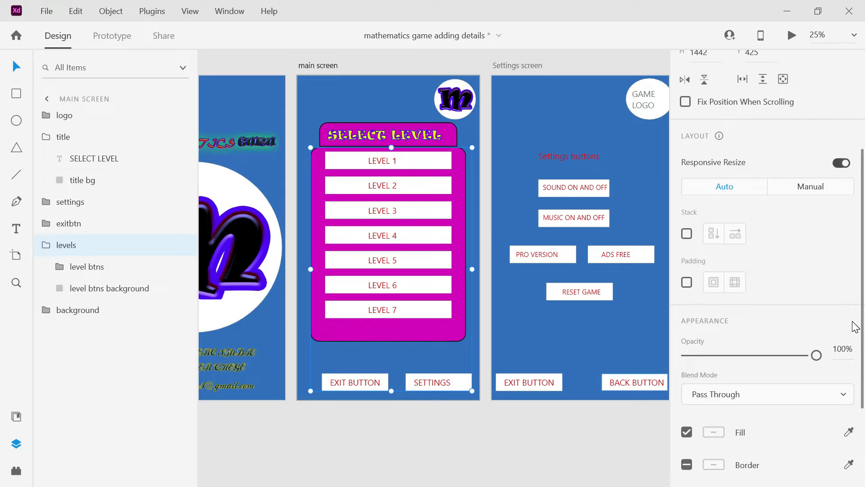
scroll(863, 292, down, 3)
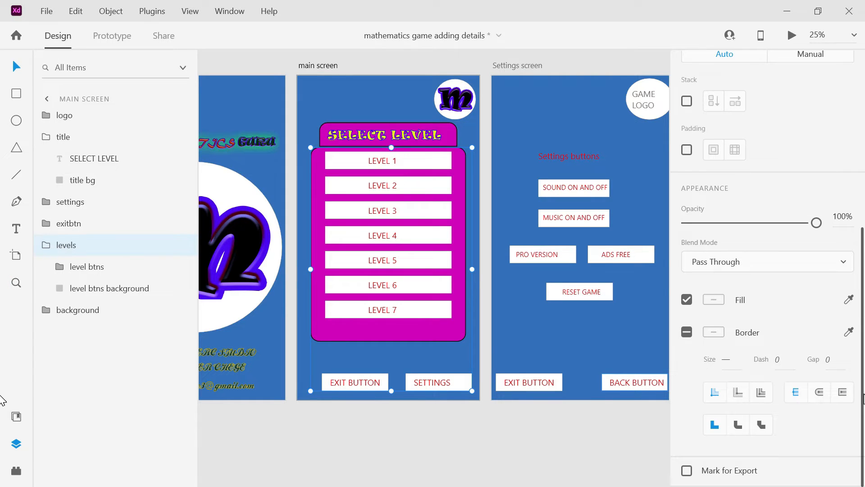
click(93, 292)
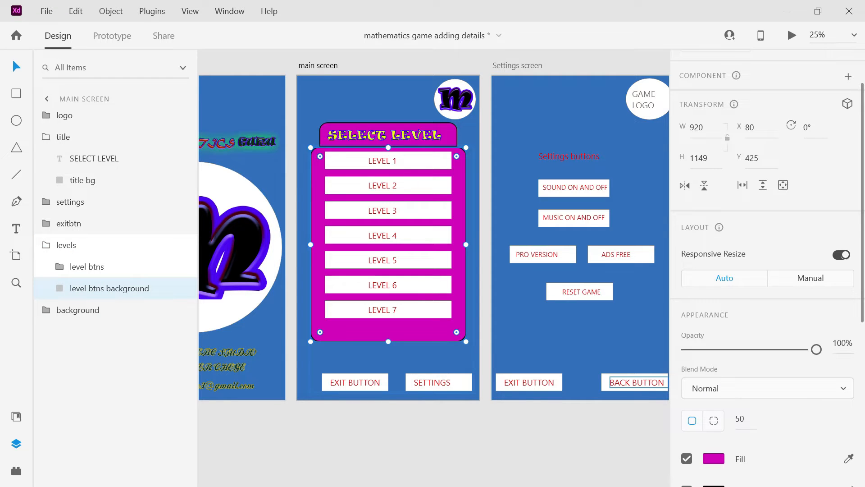
scroll(862, 314, down, 5)
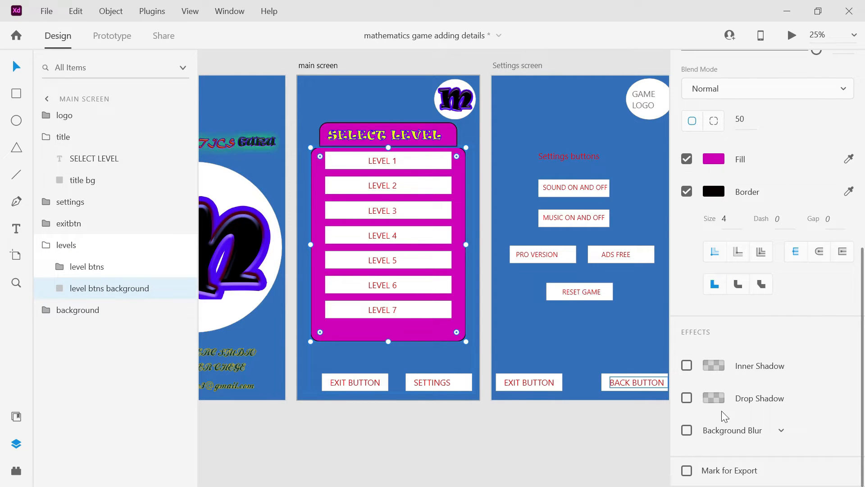
click(687, 398)
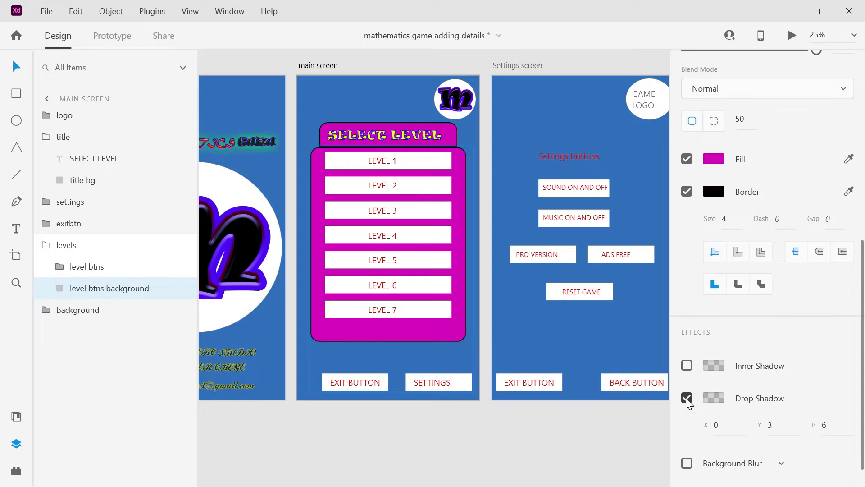
click(687, 398)
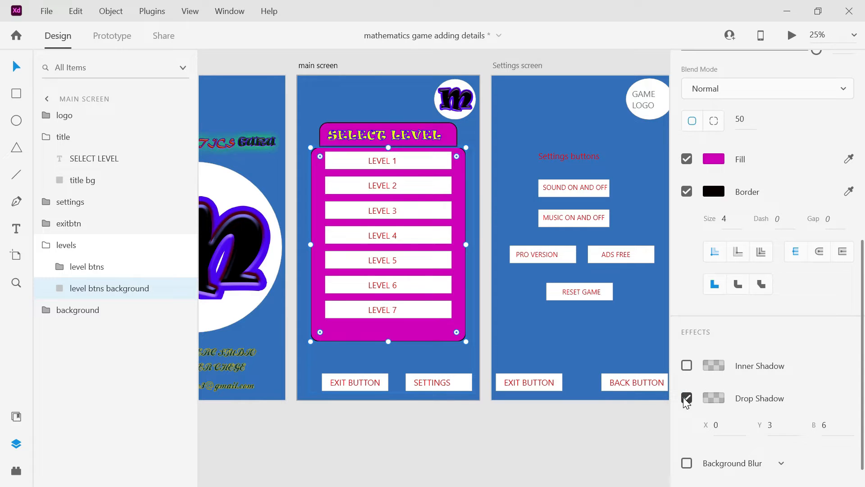
Try an inner shadow in red #EB1616 on the level btns background rectangle in place of the drop shadow
click(687, 366)
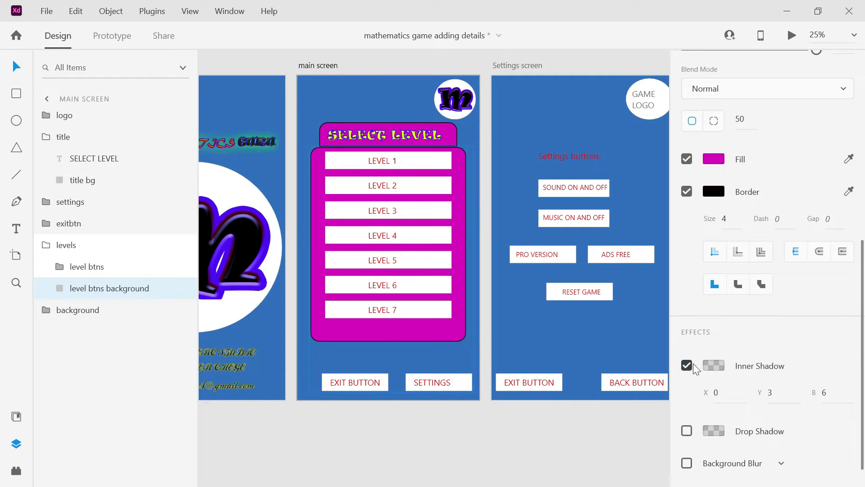
click(718, 366)
drag(622, 352, 617, 282)
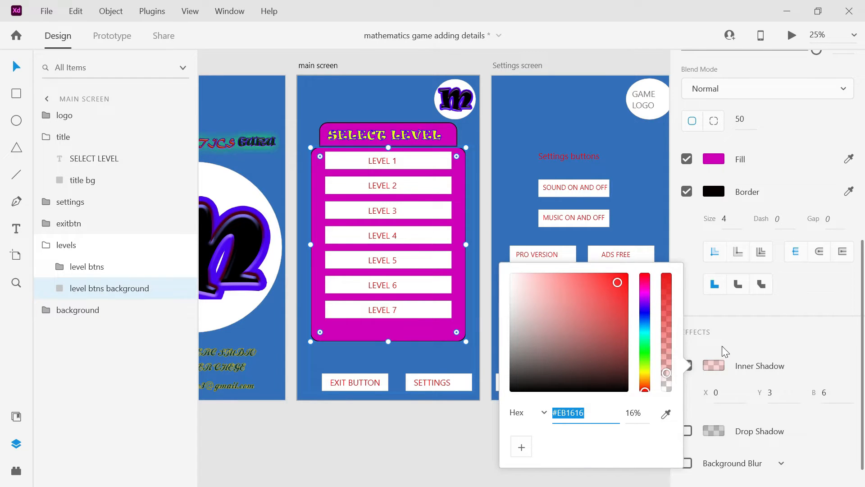
Try inner shadow offsets of X 10 and Y 10 on the level btns background rectangle and turn the inner shadow off
click(716, 392)
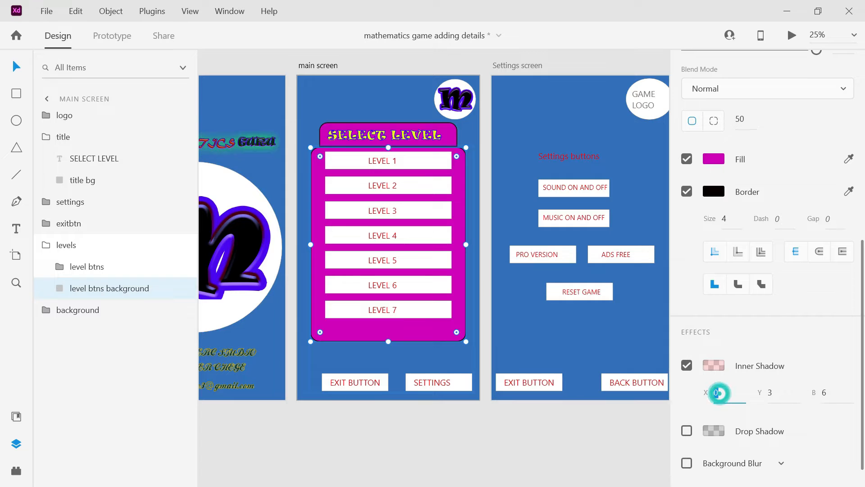
text(4)
key(Return)
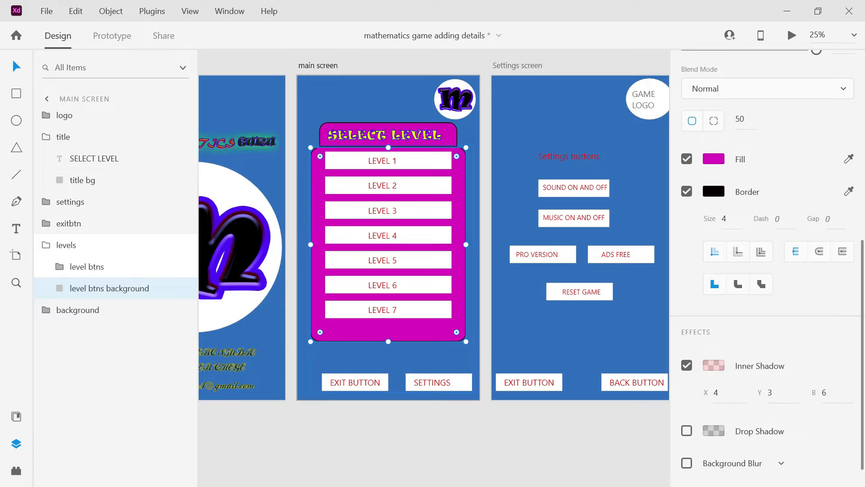
click(717, 392)
text(10)
key(Return)
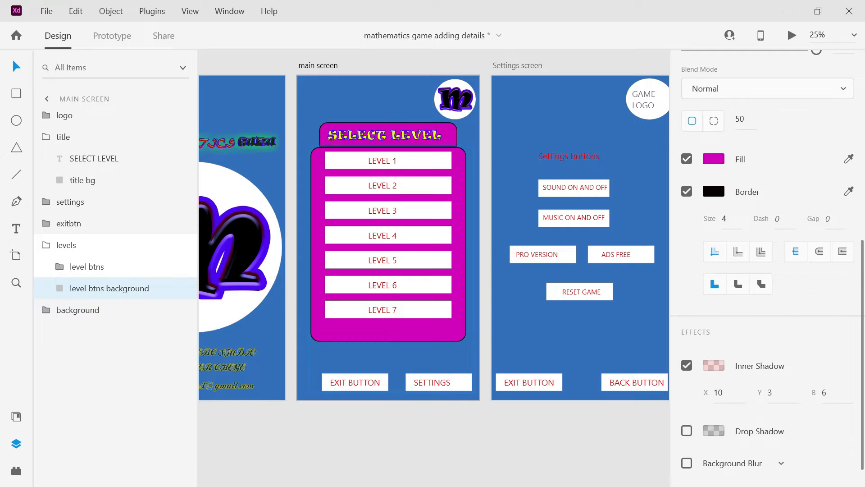
click(776, 392)
text(10)
key(Return)
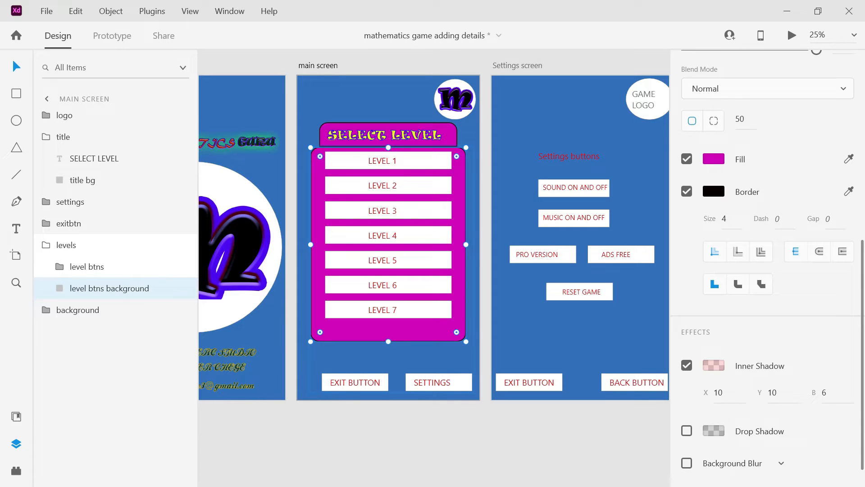
click(691, 369)
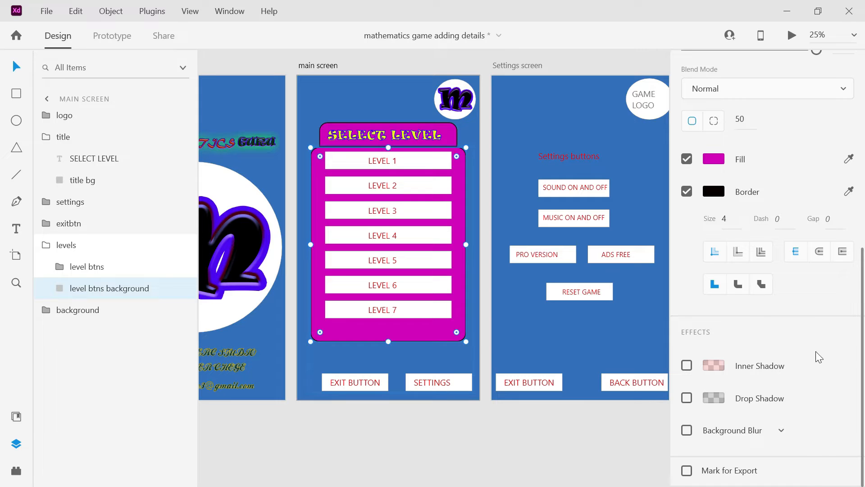
Switch the level btns background rectangle to individual corner radii and select the background group
drag(863, 348, 864, 247)
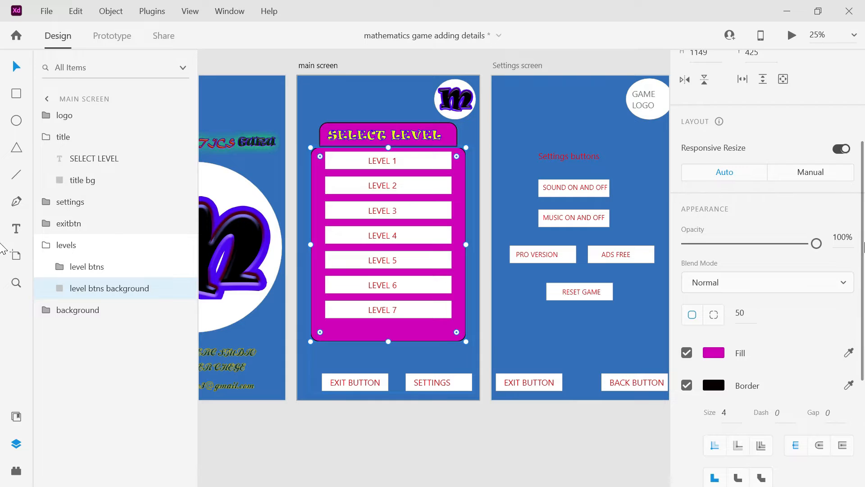
click(717, 314)
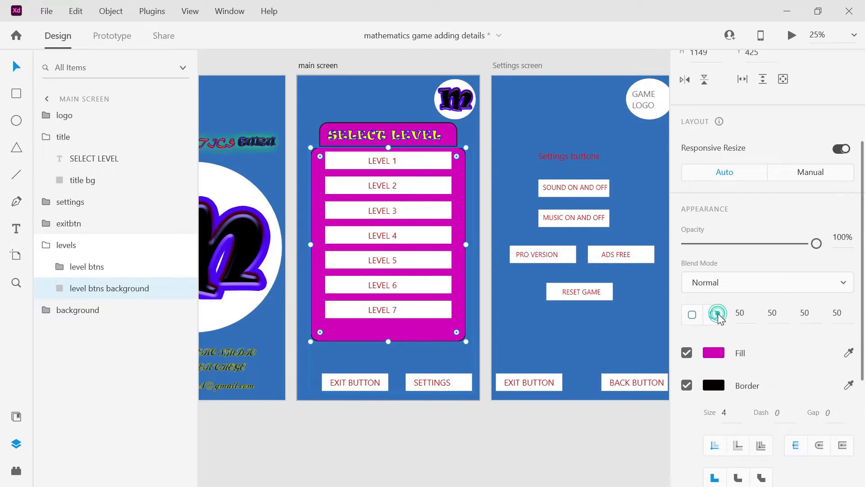
click(718, 315)
scroll(864, 270, up, 2)
scroll(864, 248, up, 5)
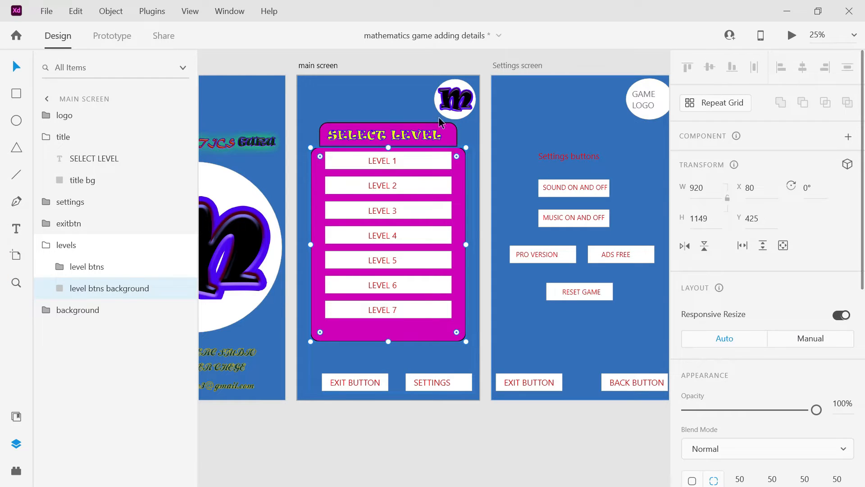
click(407, 91)
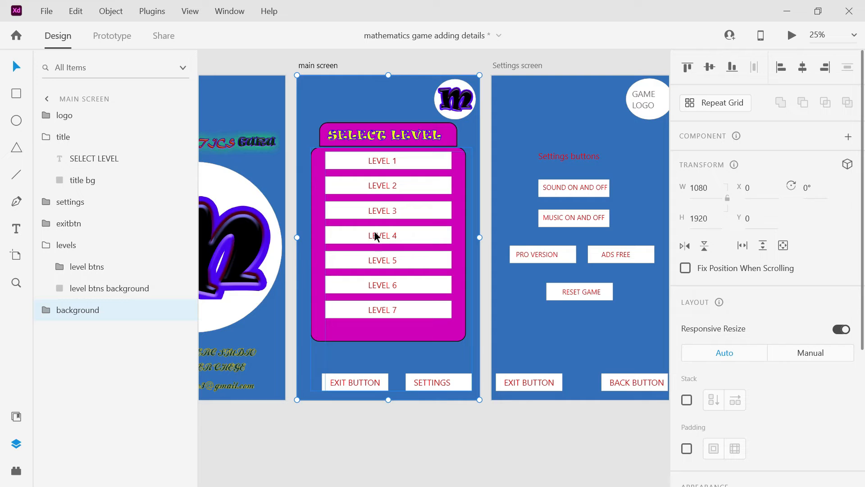
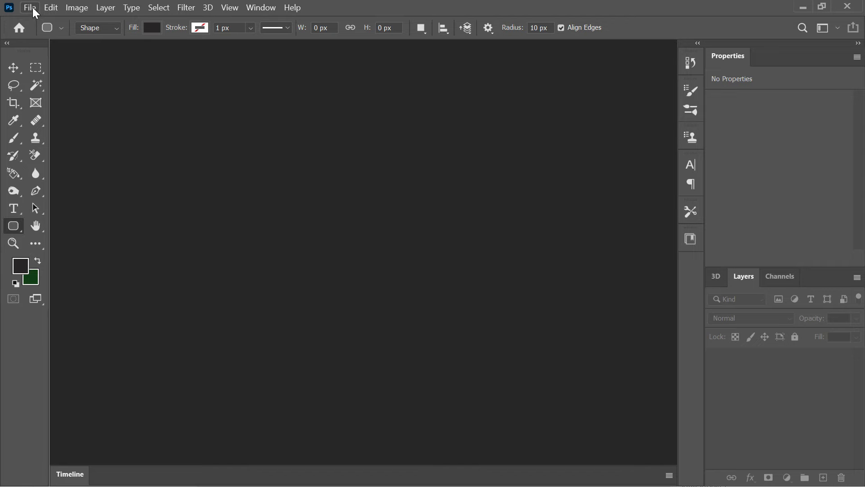
In Photoshop, create a new 1920 x 1920 px document at 72 pixels/inch from the recent custom preset
click(33, 9)
click(40, 20)
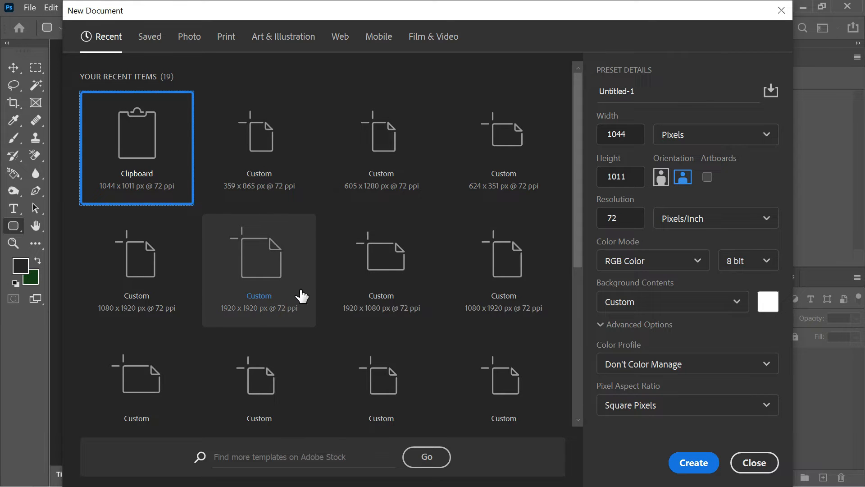
click(287, 294)
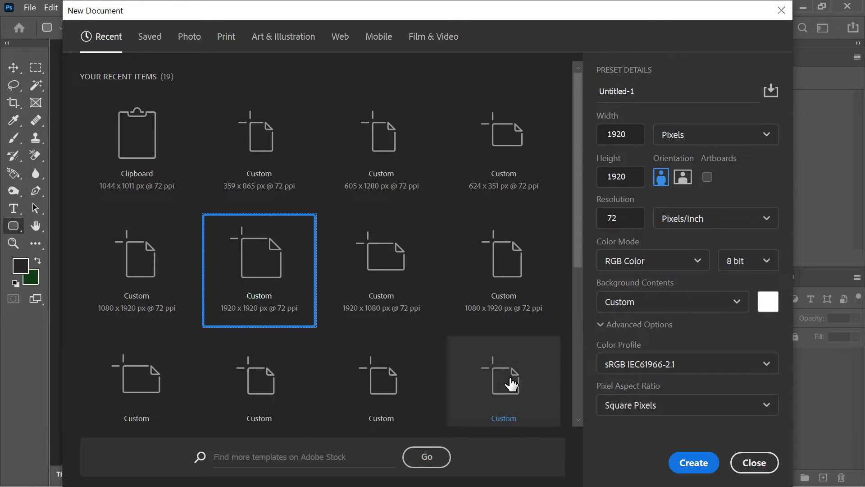
click(705, 464)
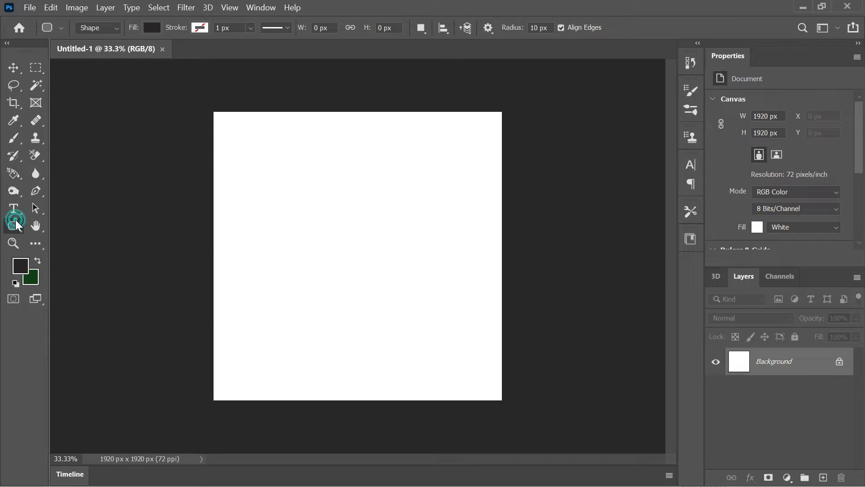
Draw a rounded rectangle about 1821 x 347 px across the upper part of the canvas and fill it with dark blue
drag(217, 134, 492, 186)
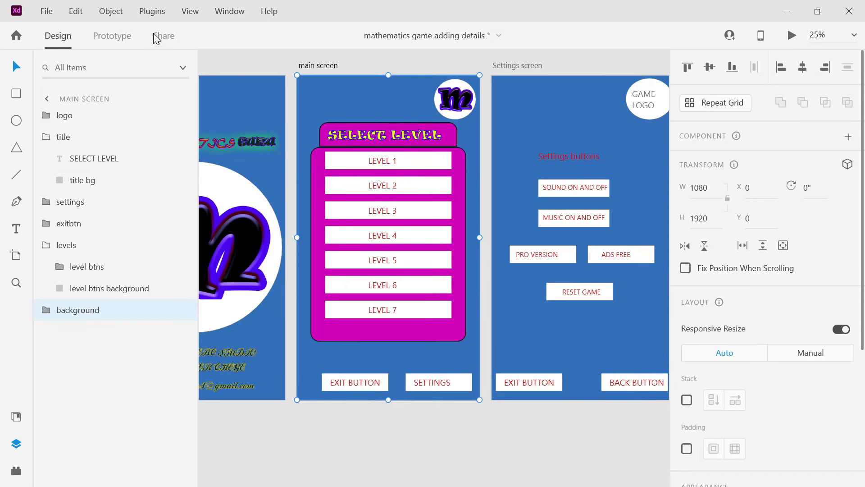
key(alt+Tab)
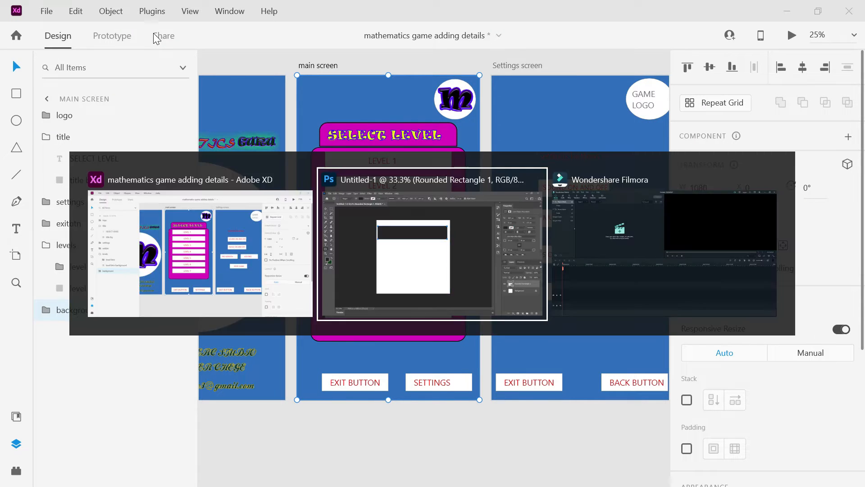
click(148, 29)
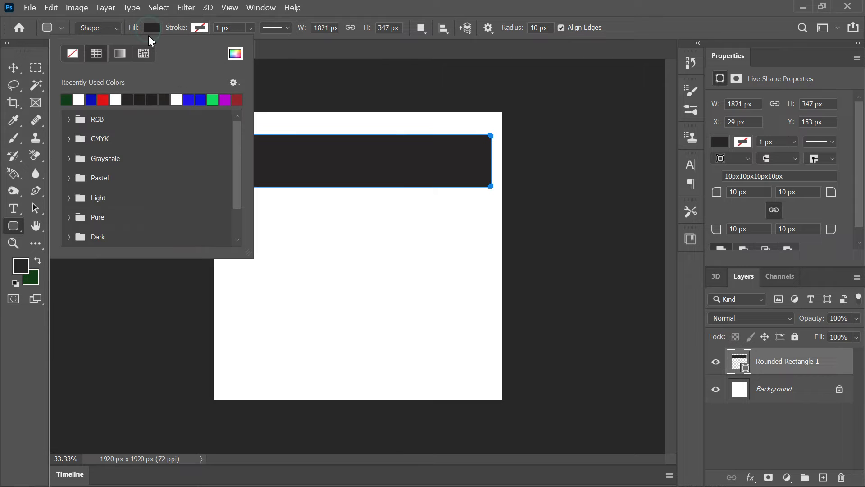
click(92, 100)
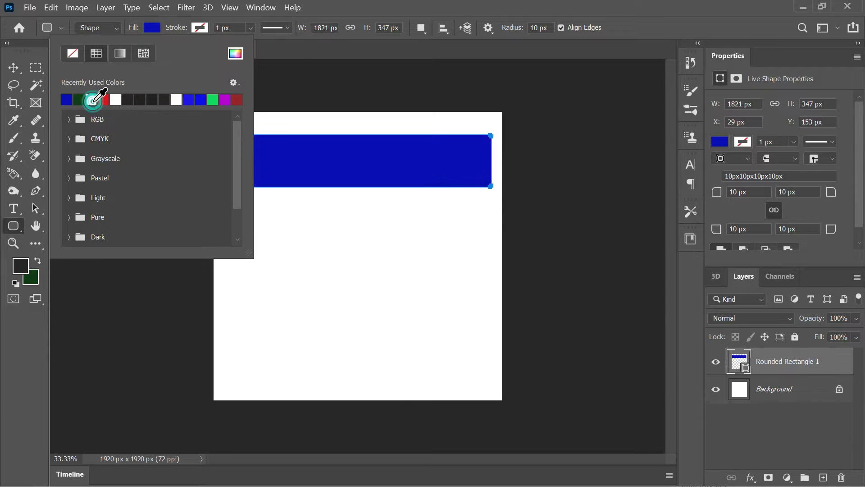
click(296, 55)
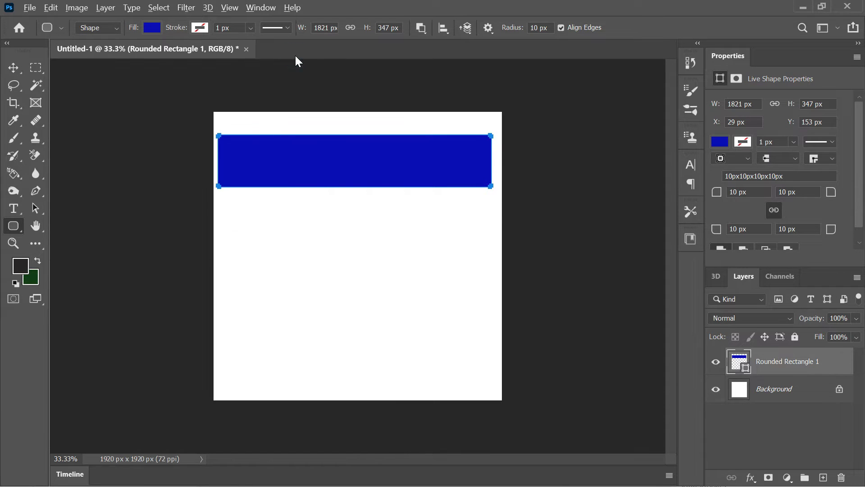
Open the rounded rectangle's layer styles, keep the artwork uncovered, and enable Bevel & Emboss with its settings shown
key(alt+Tab)
key(alt+Tab)
click(831, 360)
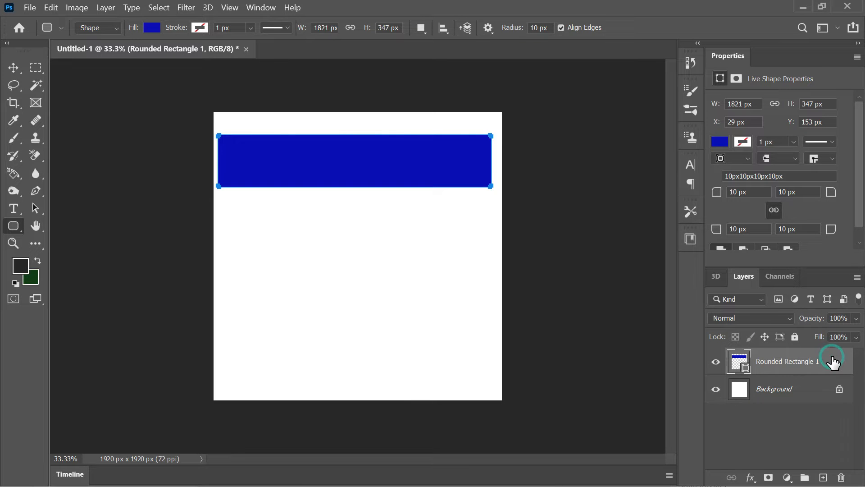
double_click(840, 362)
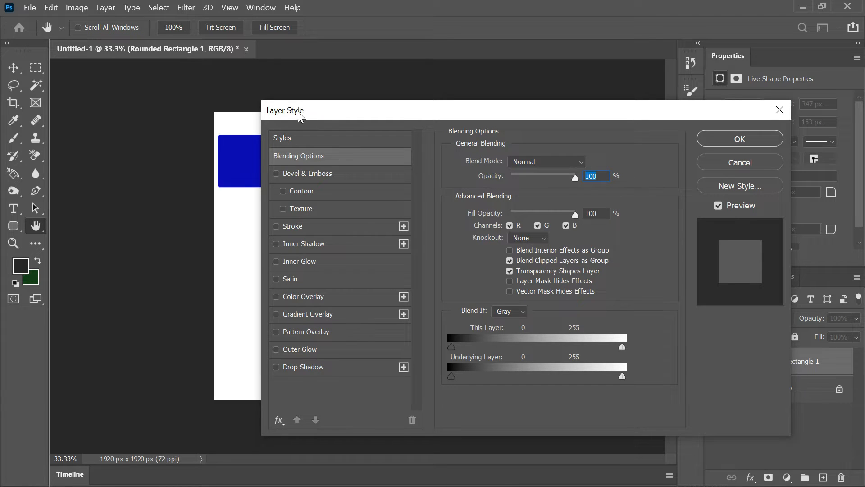
drag(324, 116, 570, 126)
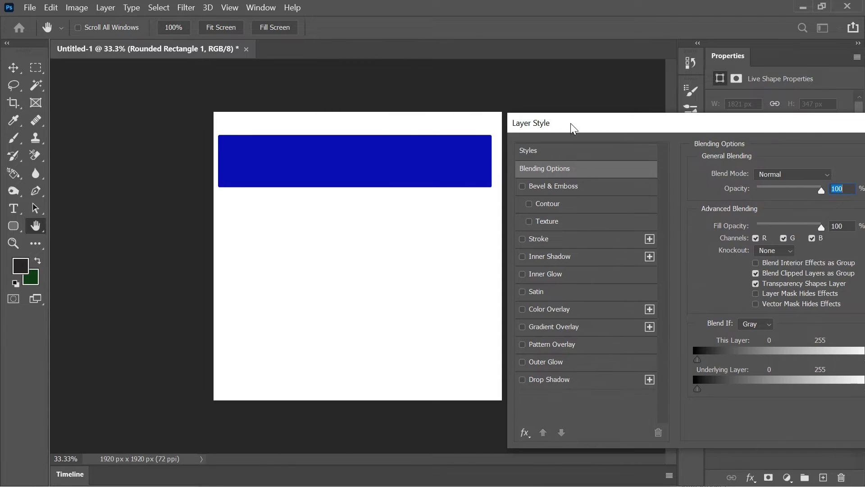
click(523, 186)
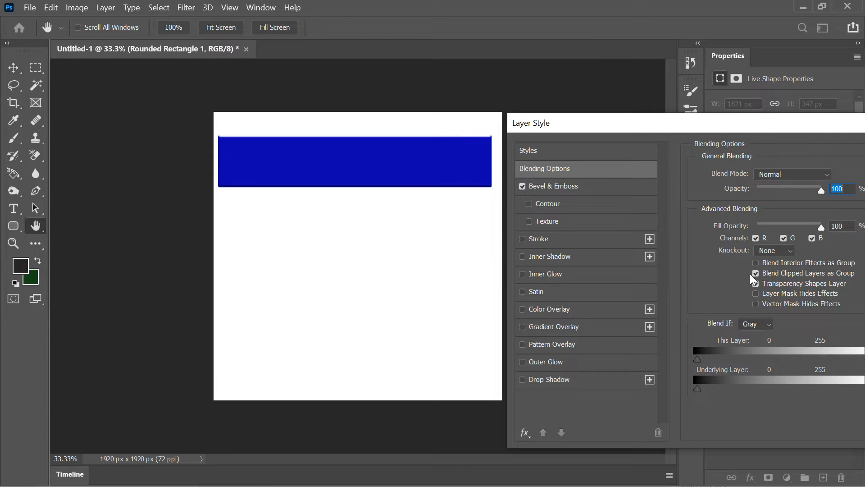
click(555, 185)
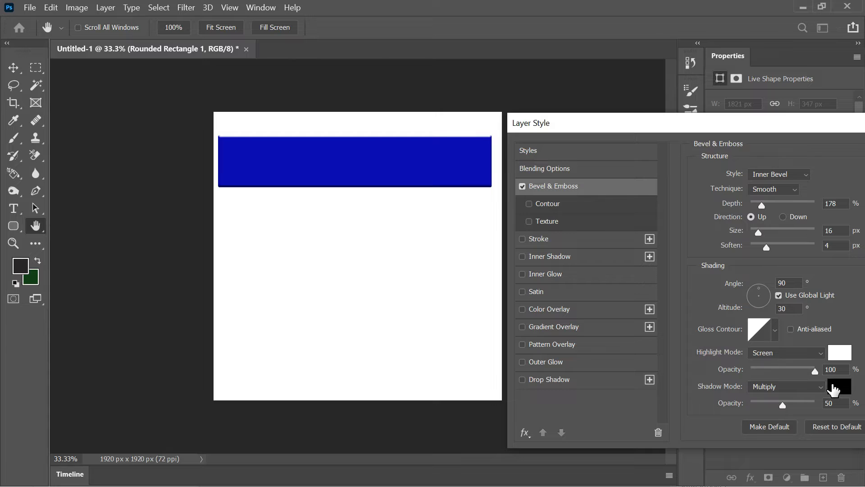
Set the Bevel & Emboss shadow colour to bright red and its shadow opacity to 81%
click(832, 383)
drag(515, 129, 517, 107)
click(634, 99)
drag(784, 405, 804, 407)
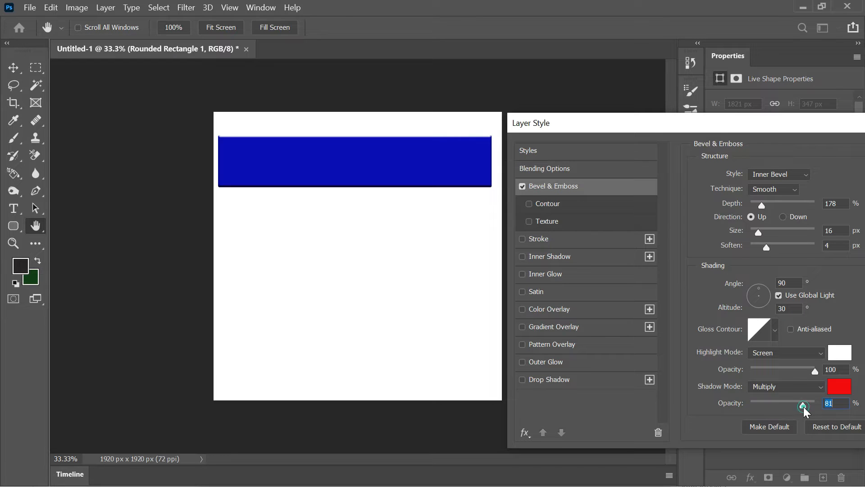
Set the Bevel & Emboss size to 43 px and the depth to 480%
click(772, 234)
drag(771, 236, 765, 236)
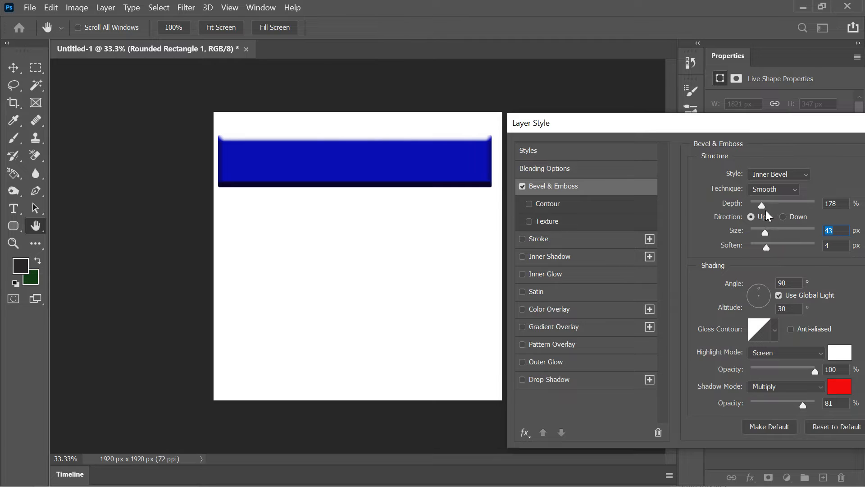
drag(763, 206, 782, 204)
Set the Bevel & Emboss highlight colour to red #e90707
click(834, 354)
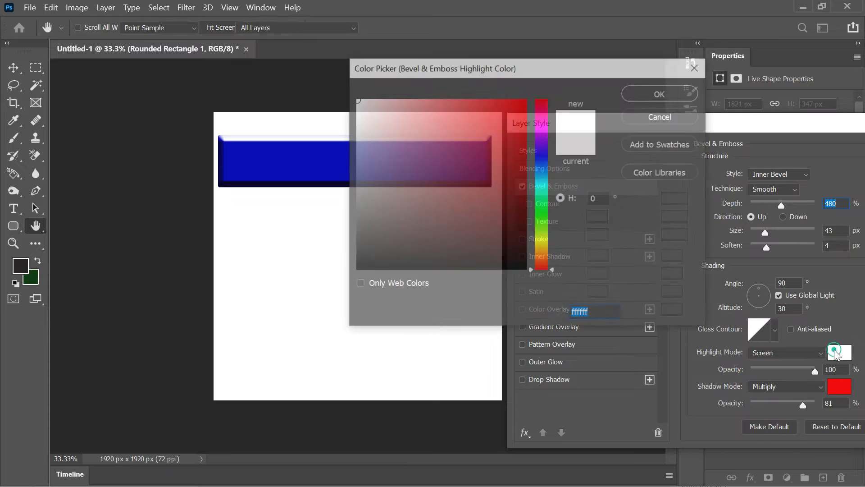
click(508, 116)
drag(508, 116, 521, 113)
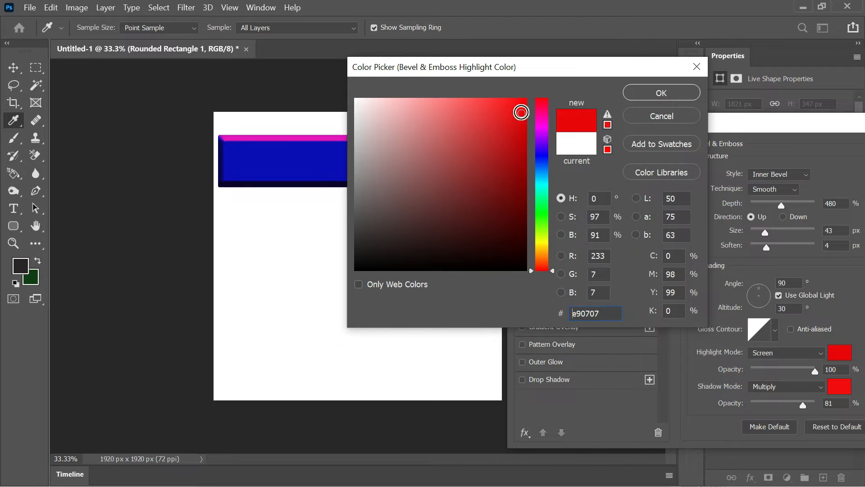
click(640, 98)
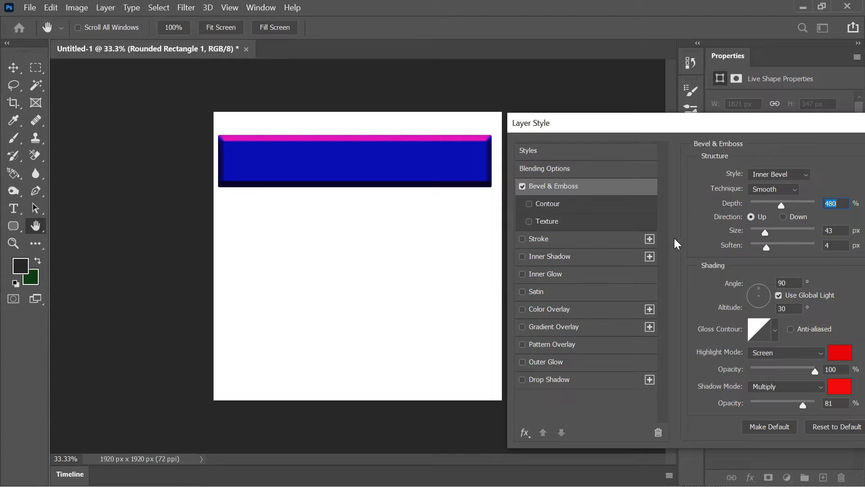
Lower the Bevel & Emboss depth to 209% and raise the shadow opacity to 100%
mouse_move(805, 404)
mouse_down()
mouse_move(778, 404)
mouse_move(804, 404)
mouse_up()
drag(782, 207, 764, 206)
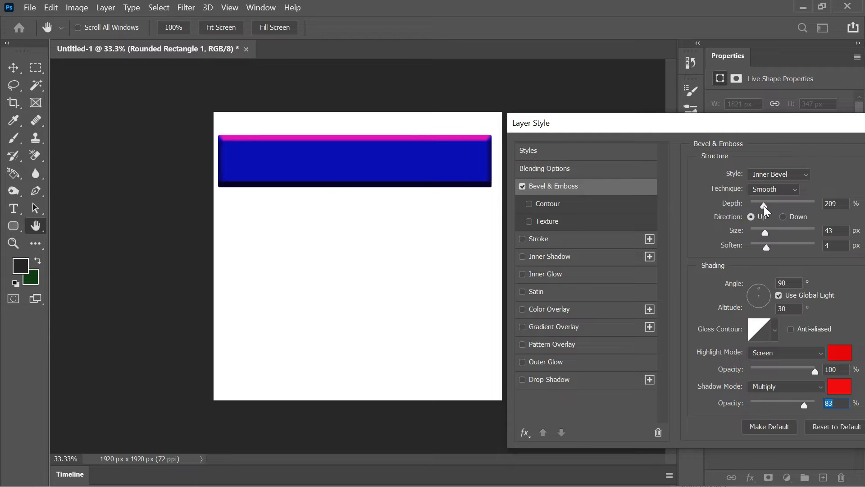
click(764, 204)
click(831, 407)
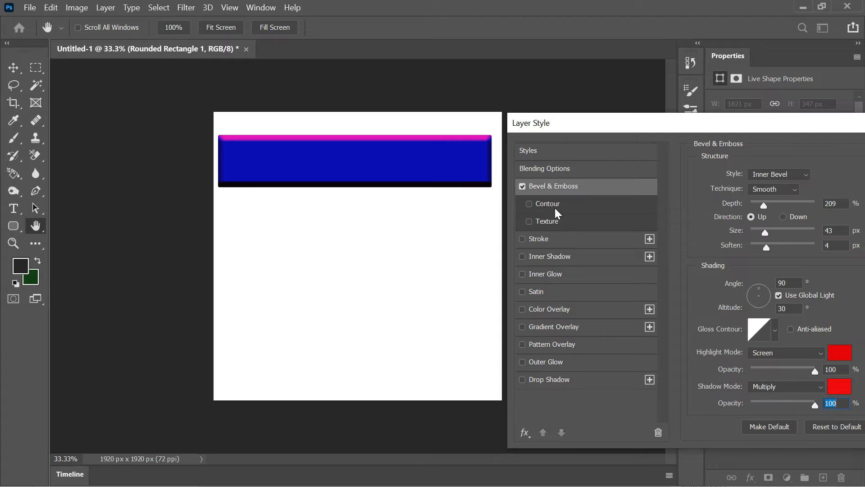
Add a blue outside stroke of 27 px to the rounded rectangle
click(523, 239)
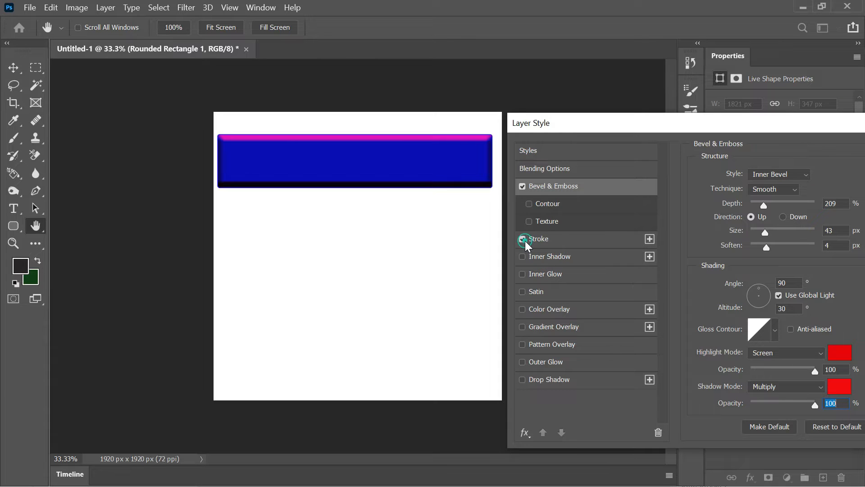
click(541, 239)
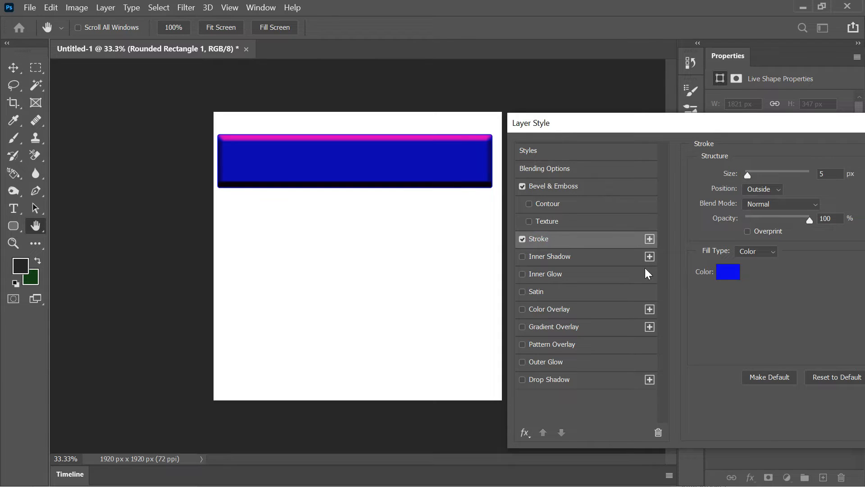
drag(747, 178, 757, 178)
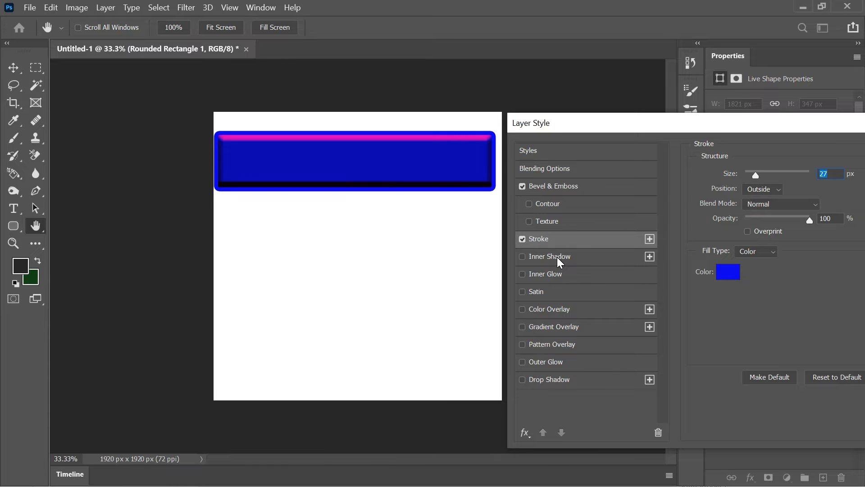
Try a gradient stroke fill with the Blue_03 preset, and return the stroke to the solid colour fill
click(756, 253)
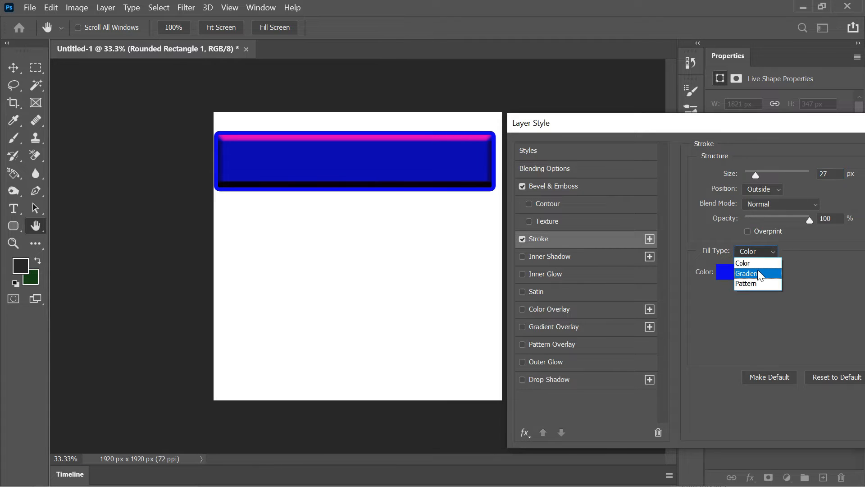
click(758, 270)
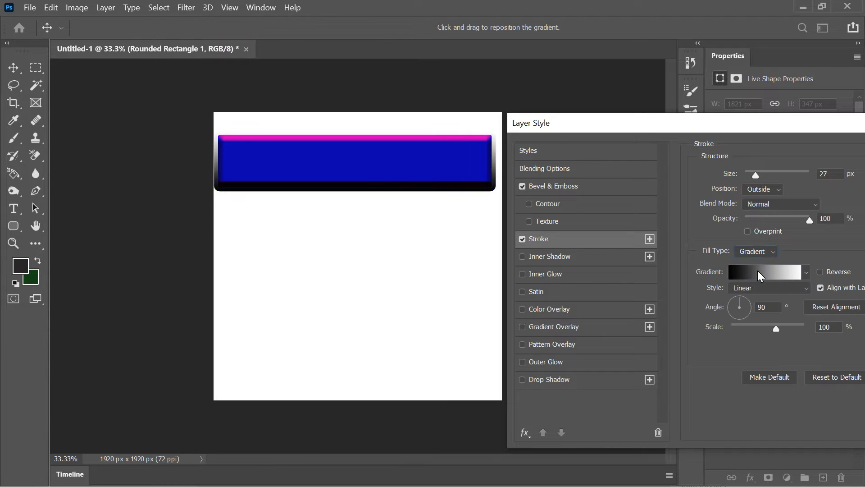
click(757, 271)
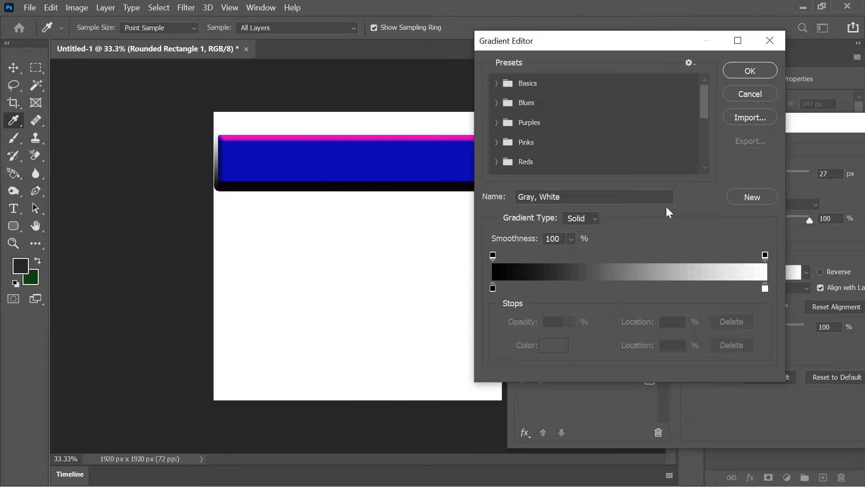
click(496, 103)
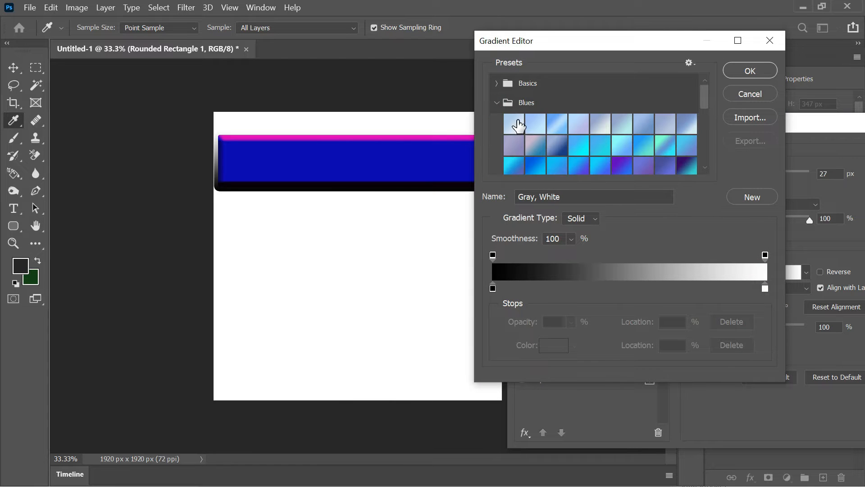
click(551, 125)
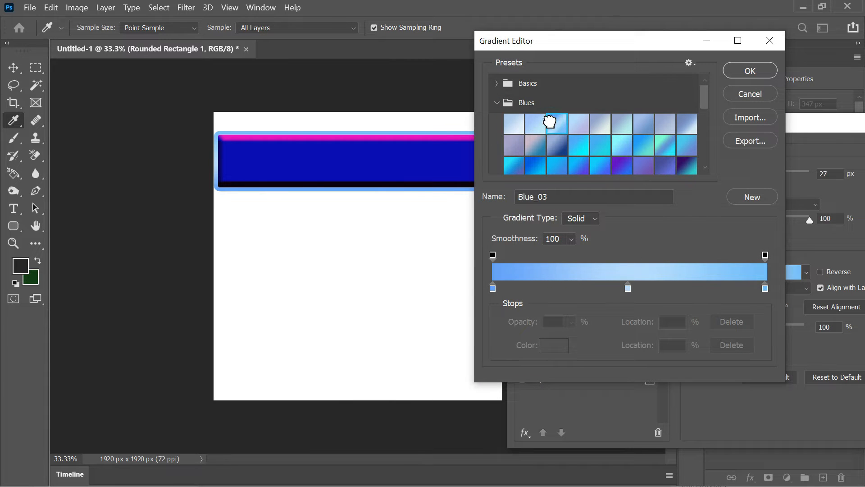
click(769, 74)
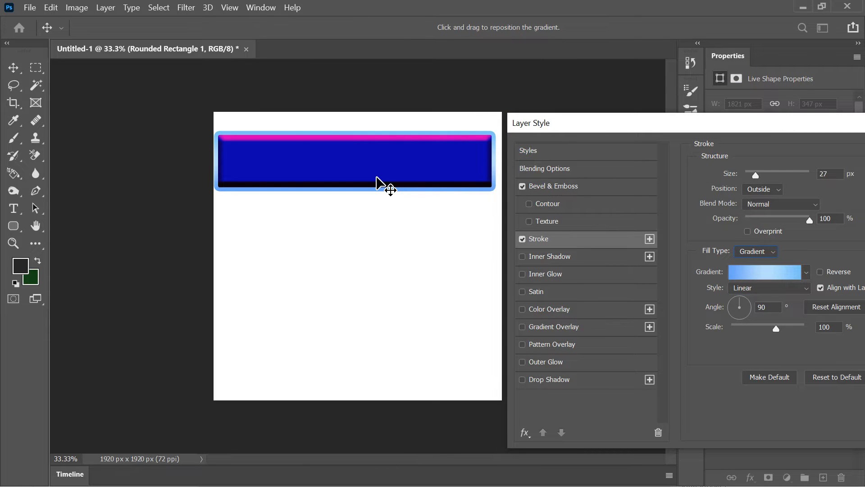
click(773, 250)
click(762, 265)
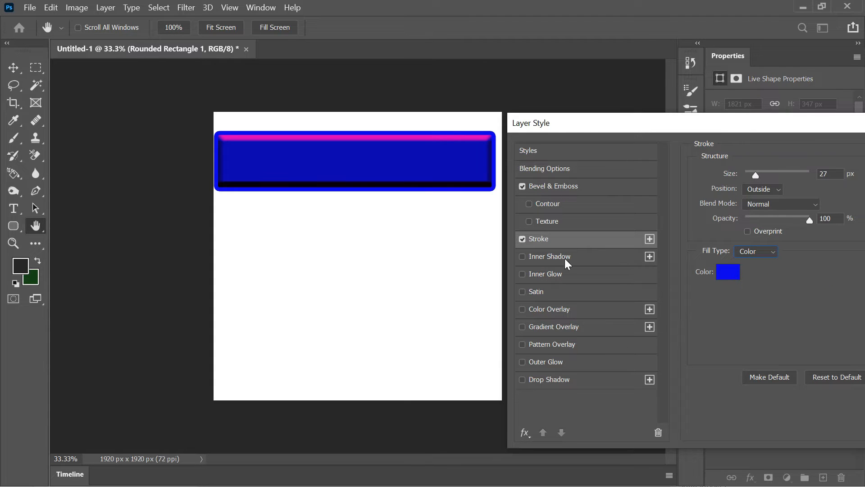
Apply the Bevel & Emboss and Stroke layer styles to the rounded rectangle, leaving the other effects off
click(522, 256)
click(523, 361)
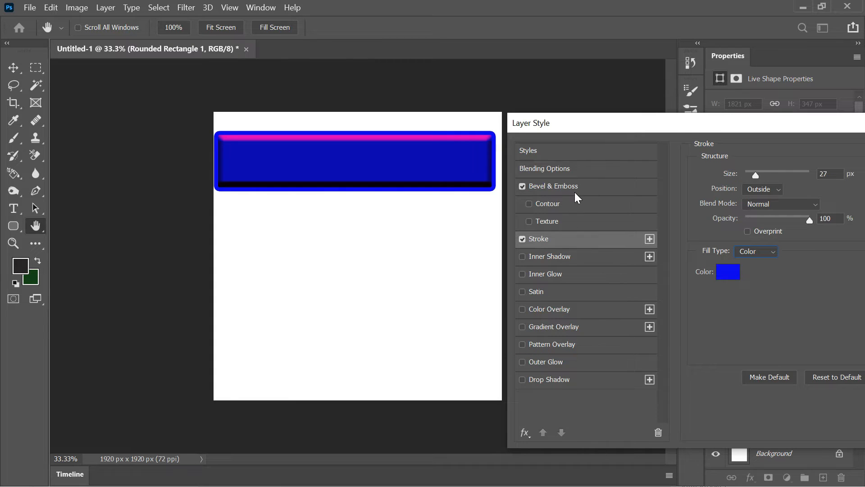
drag(771, 128, 552, 135)
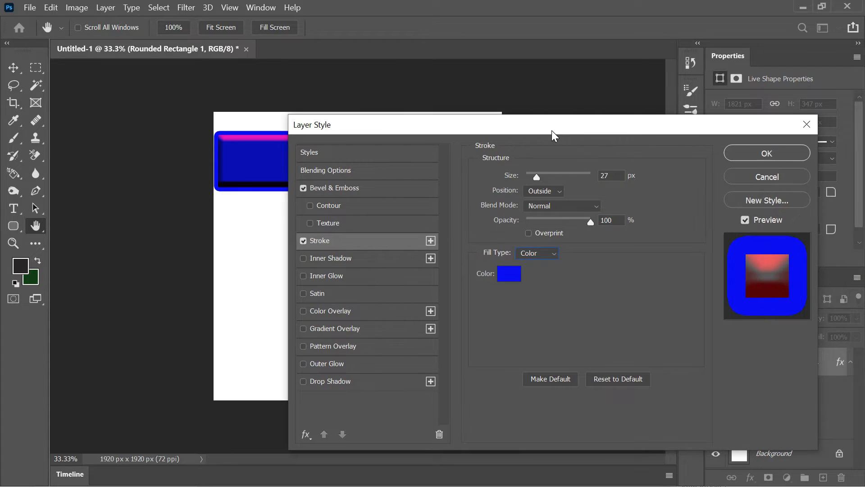
click(793, 154)
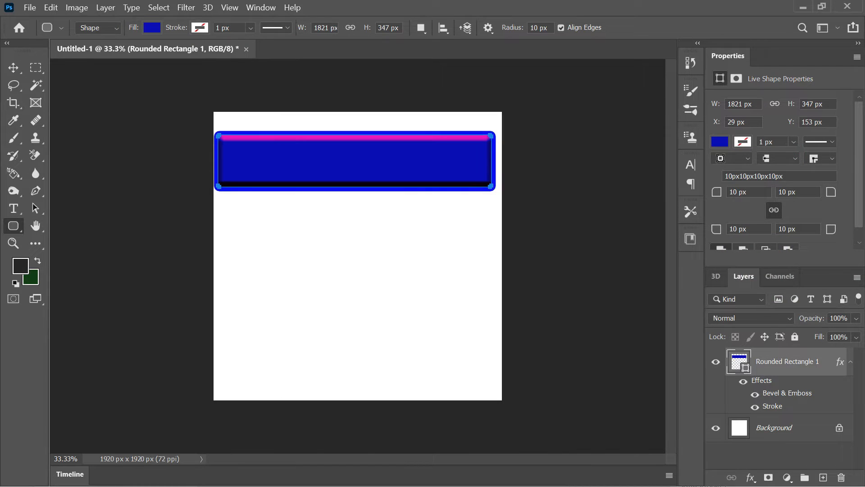
Rename the rounded rectangle's layer as level button bg
double_click(772, 363)
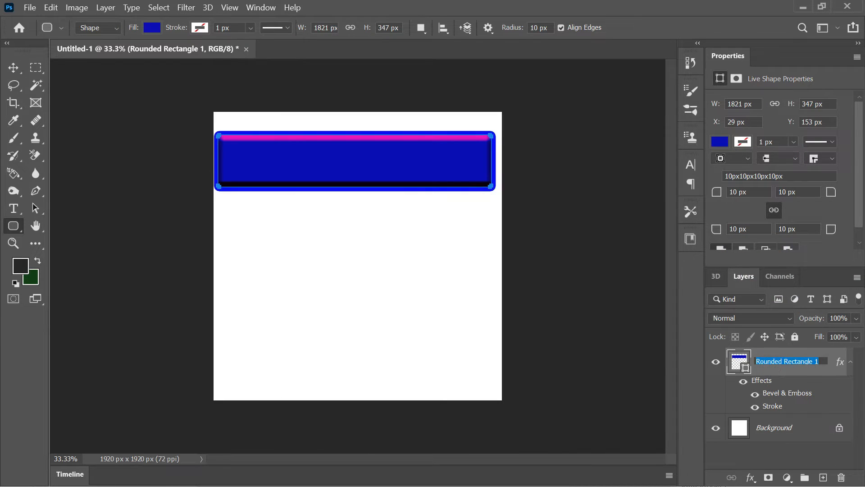
text(le)
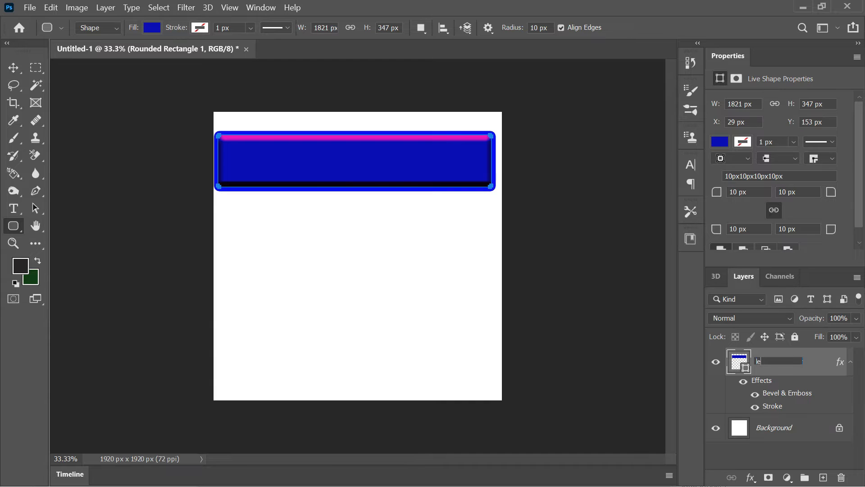
text(vel button bg)
key(Return)
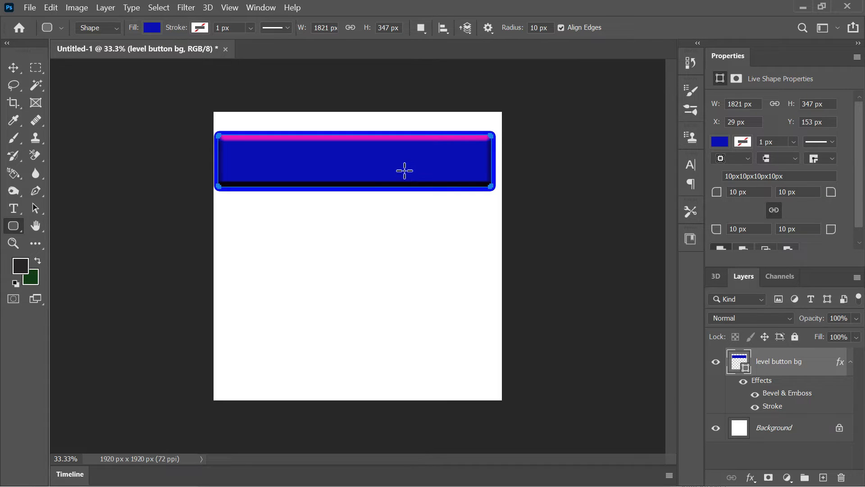
right_click(831, 361)
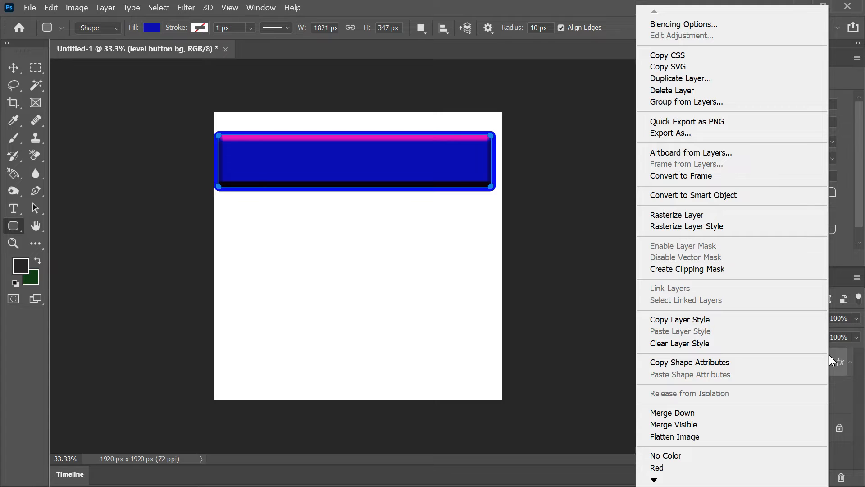
click(539, 215)
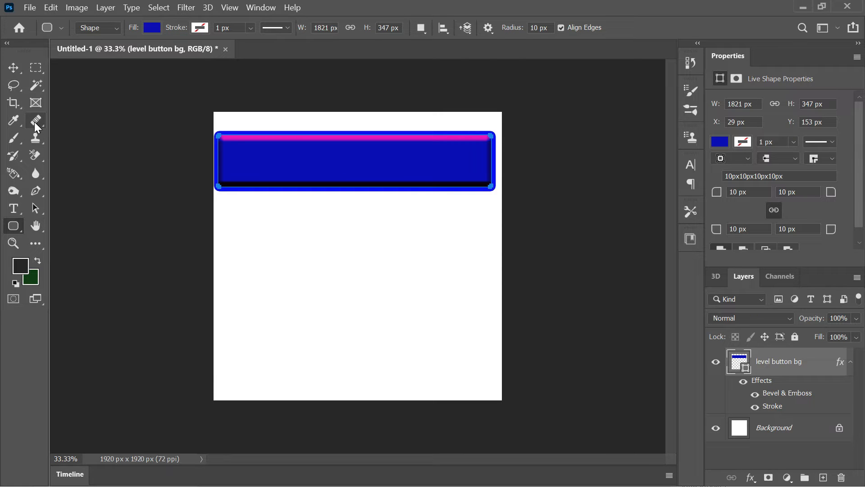
Crop the canvas above and below the blue button, keeping the full width, to about 1920 x 462 px
click(13, 103)
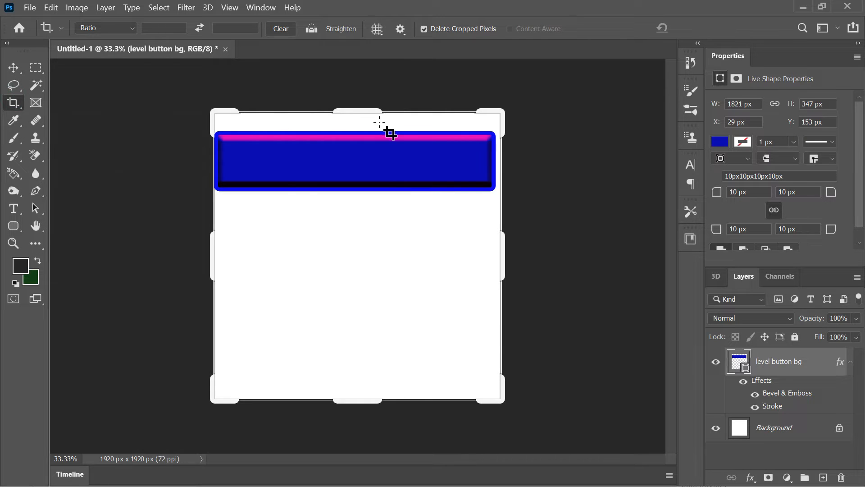
click(368, 112)
drag(369, 111, 367, 115)
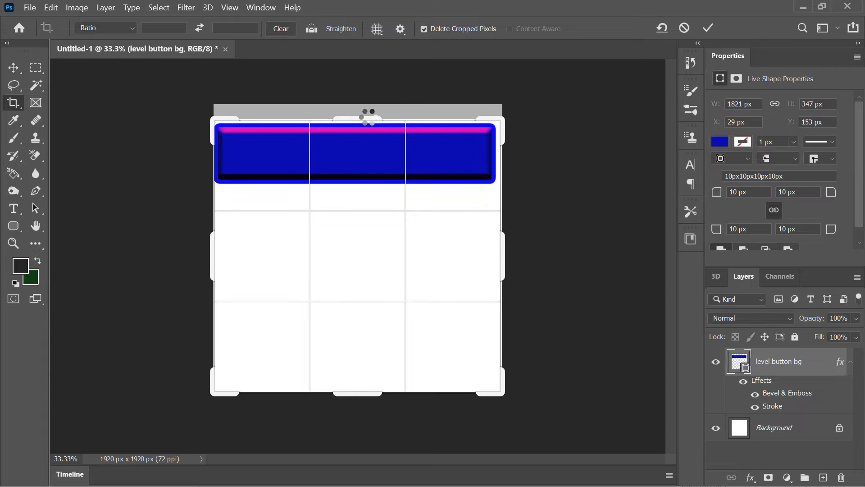
drag(356, 388, 346, 293)
drag(345, 291, 346, 290)
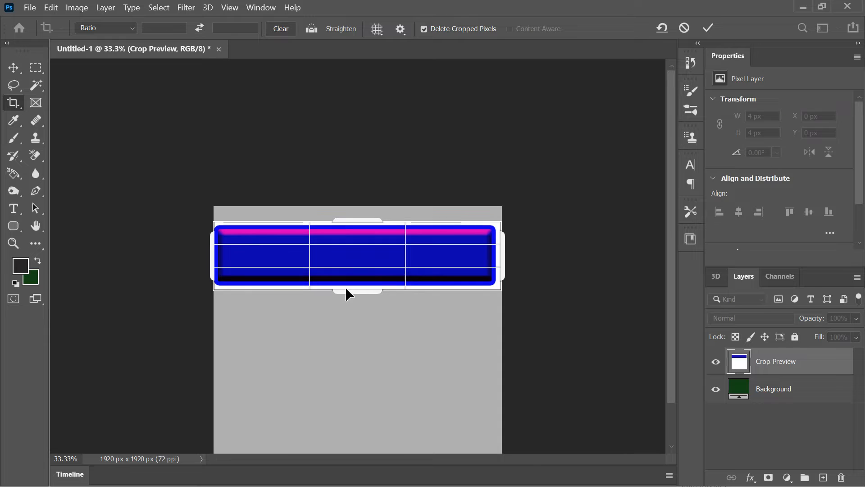
key(Return)
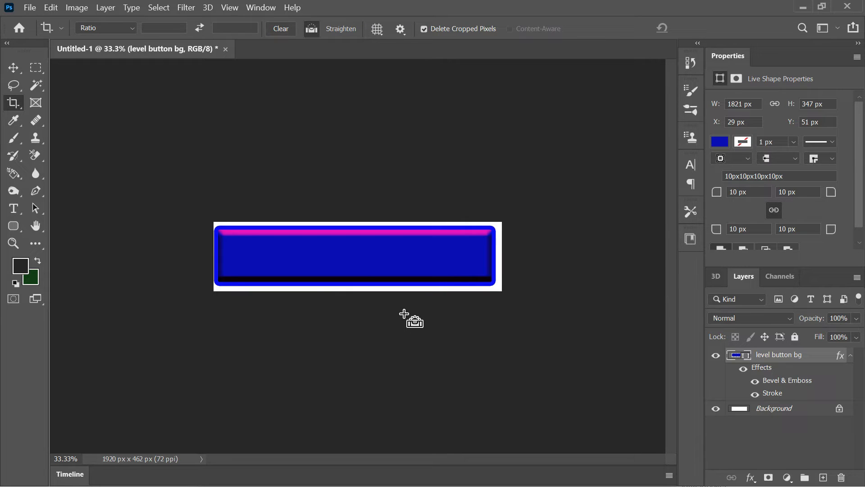
Save the document on the computer as a Photoshop file named level buttons bg in the design folder, with Maximize Compatibility on
click(33, 8)
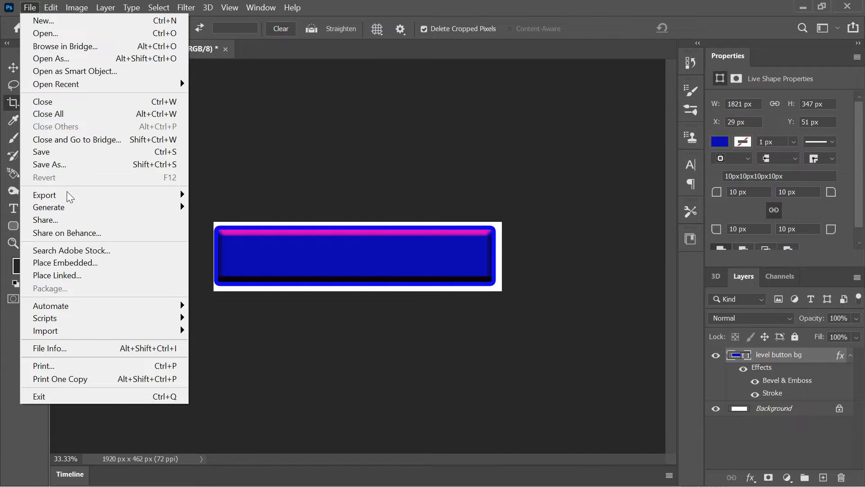
click(50, 164)
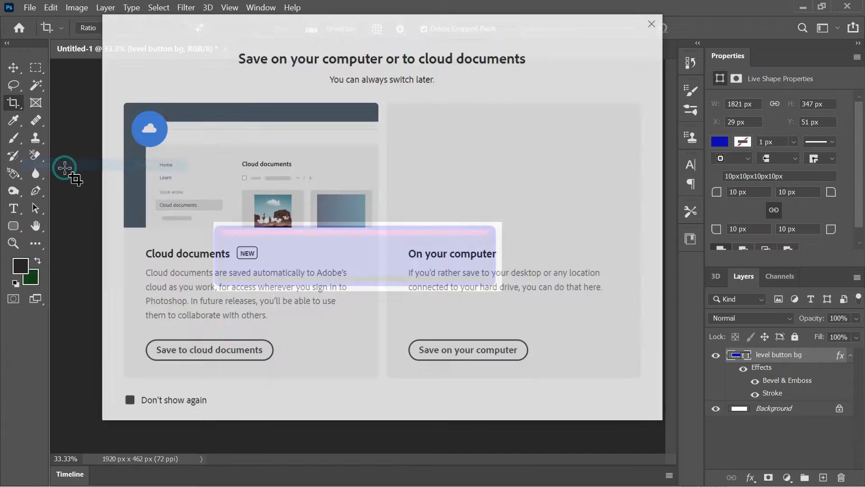
click(469, 350)
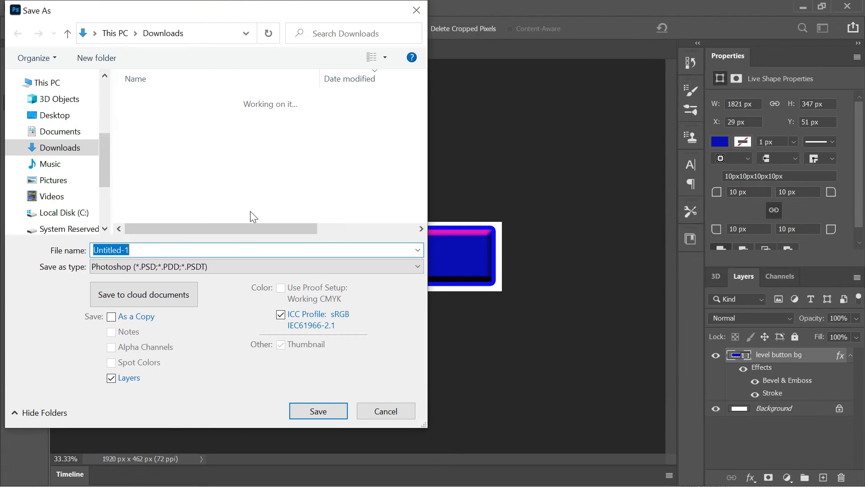
drag(101, 155, 102, 130)
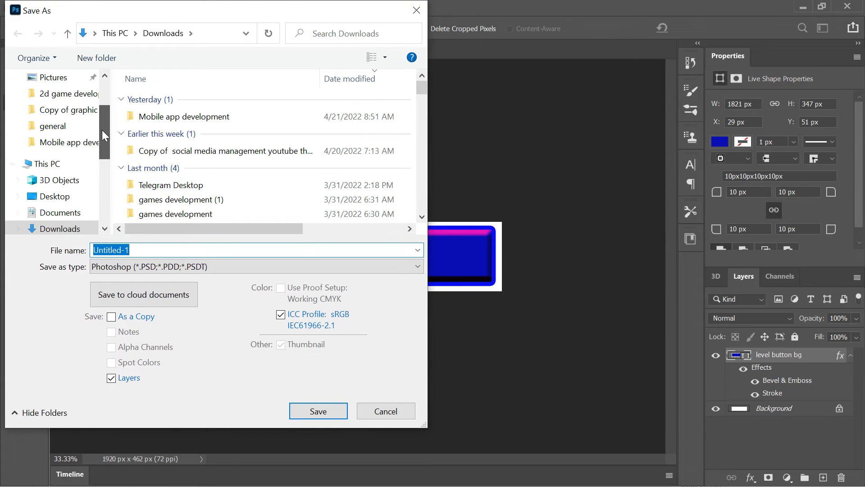
click(64, 93)
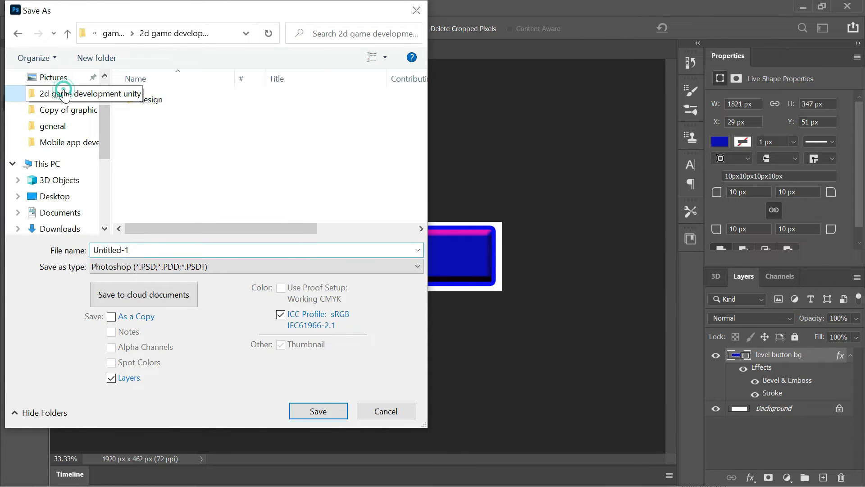
double_click(157, 106)
click(132, 249)
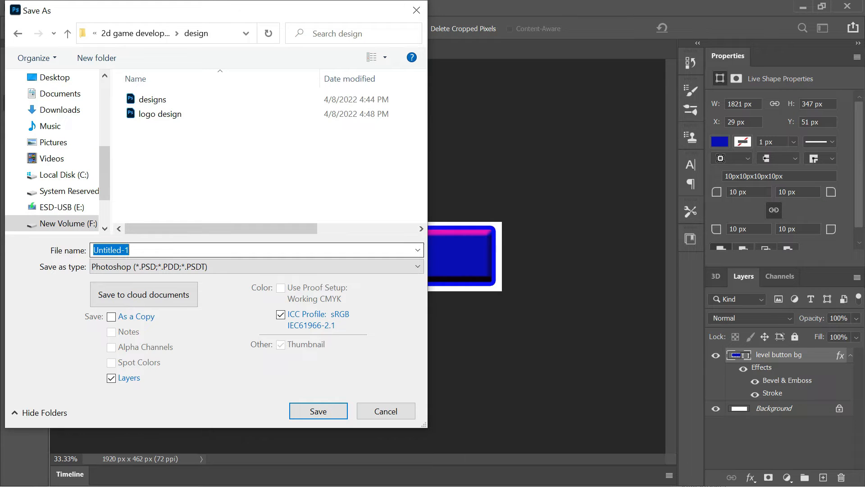
text(buttons bg)
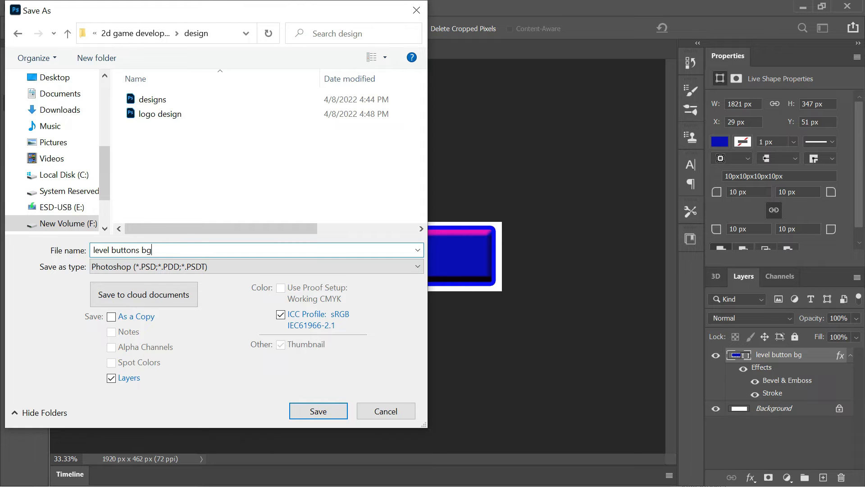
click(318, 411)
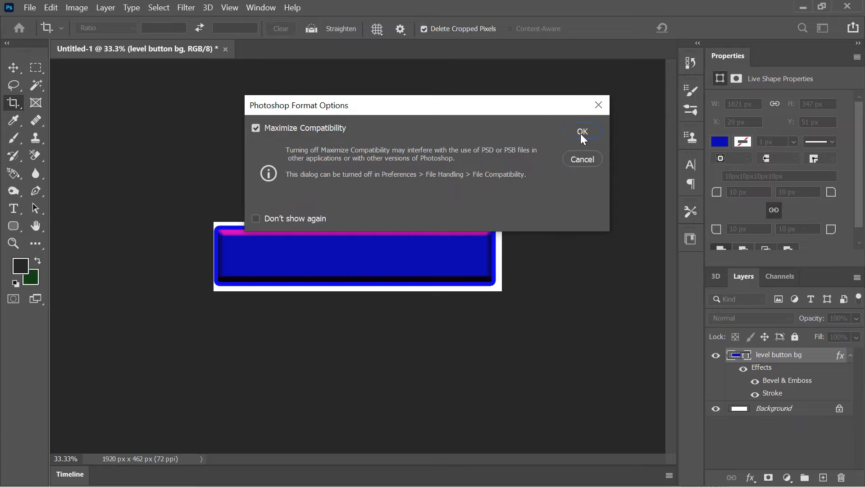
click(582, 132)
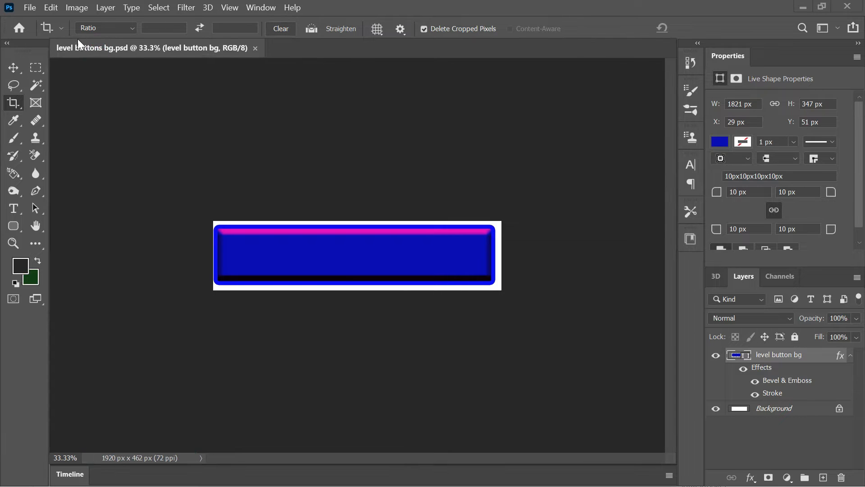
Undo the canvas crop, redo it in the enlarged floating document window, and save the file again
drag(77, 40, 50, 16)
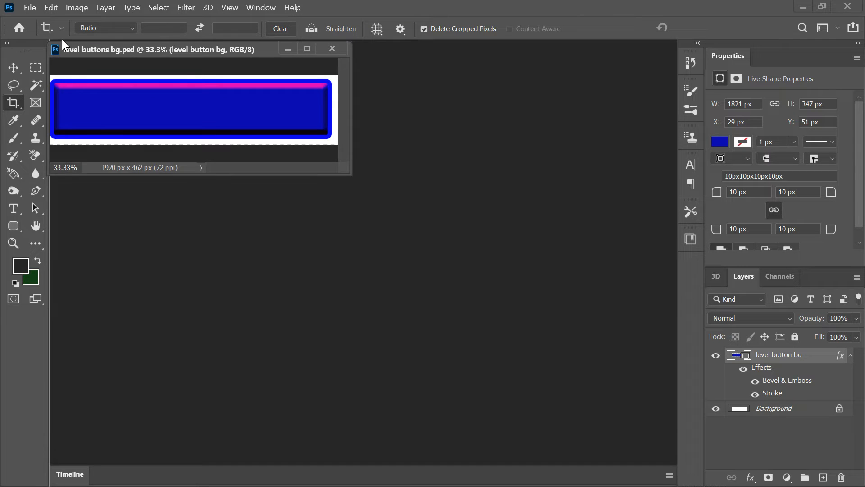
key(ctrl+z)
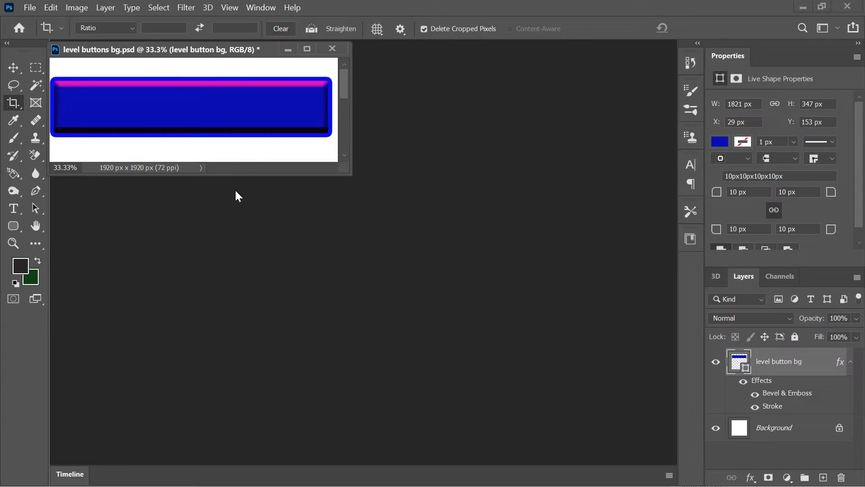
drag(351, 175, 674, 459)
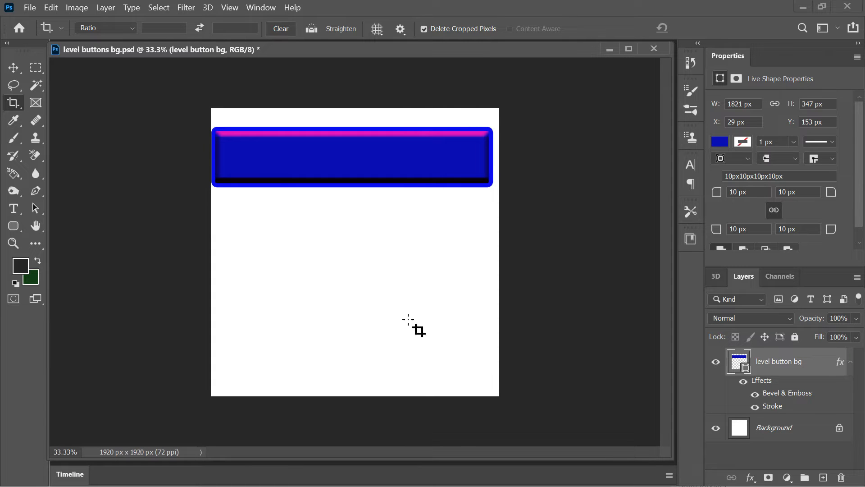
click(51, 8)
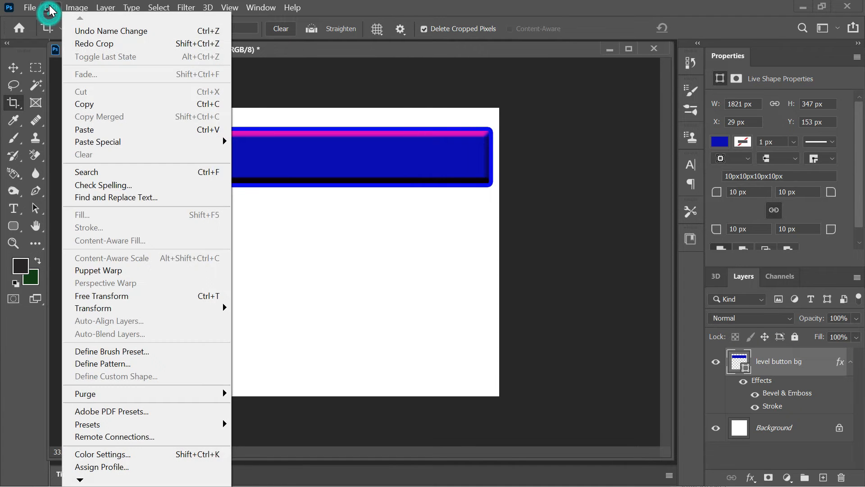
click(75, 44)
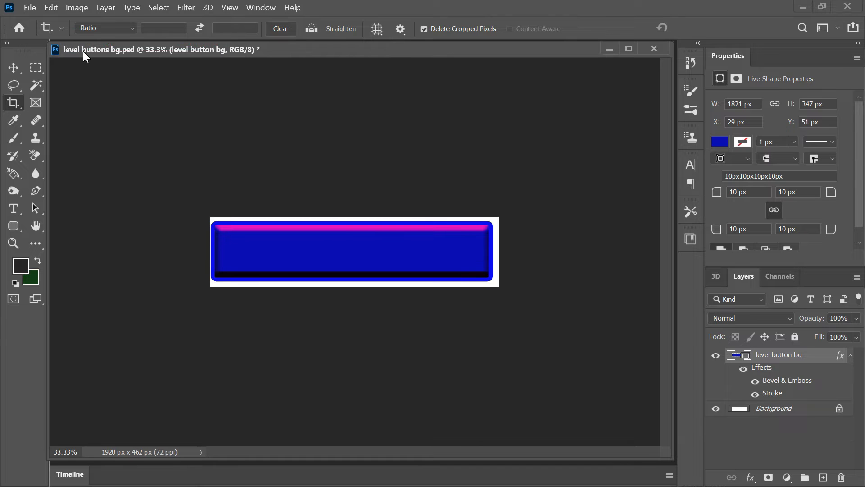
key(ctrl+s)
Quick-export the document as a PNG named level buttons bg in the design folder
click(30, 7)
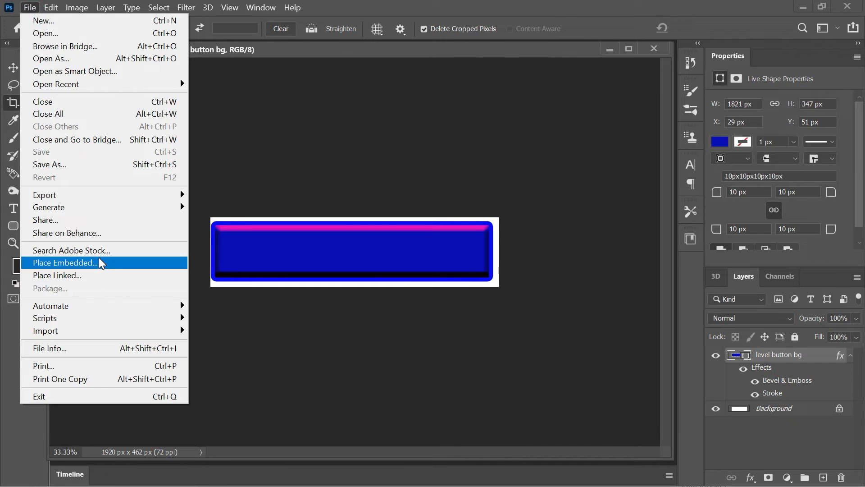
mouse_move(102, 198)
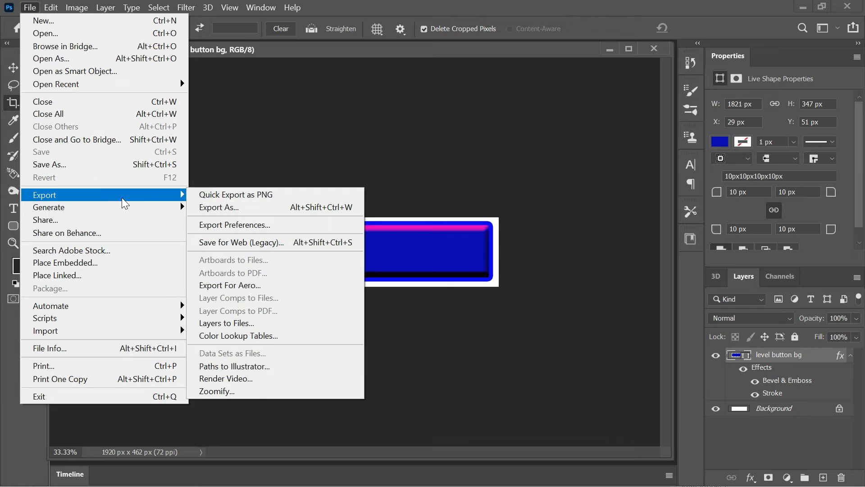
click(202, 194)
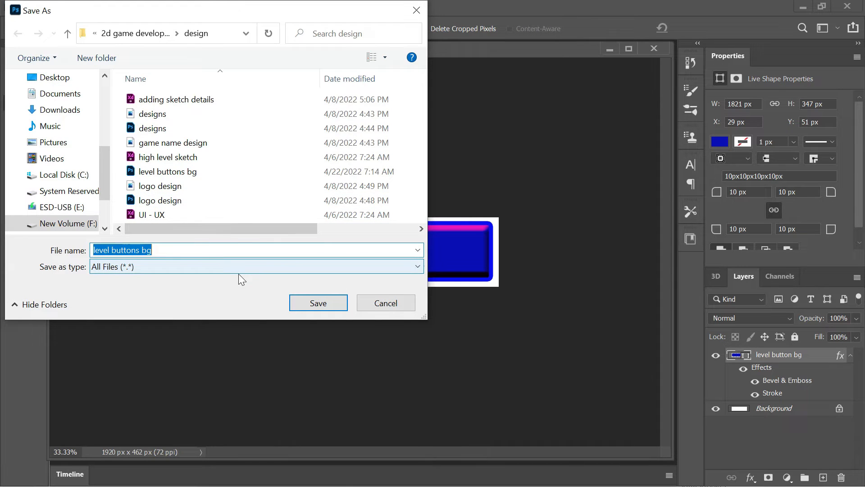
click(306, 305)
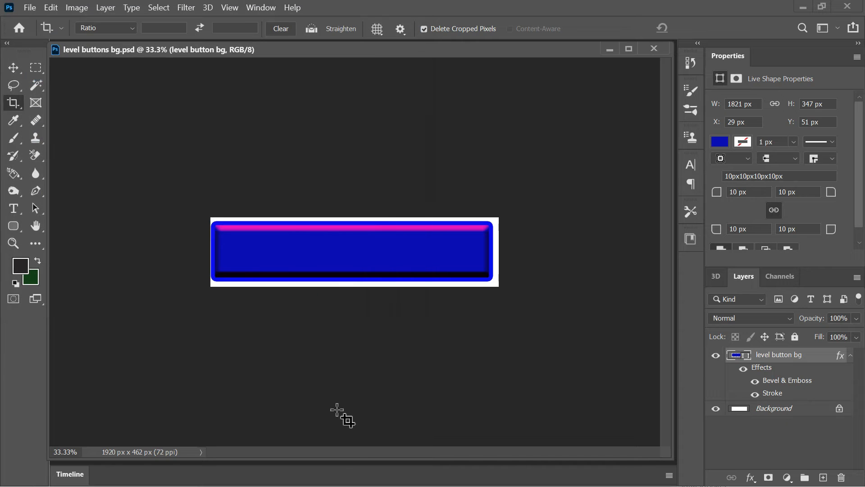
Open the level buttons bg PNG from the design folder inside 2d game development unity, and copy the image from the Photos app
key(alt+Tab)
key(super)
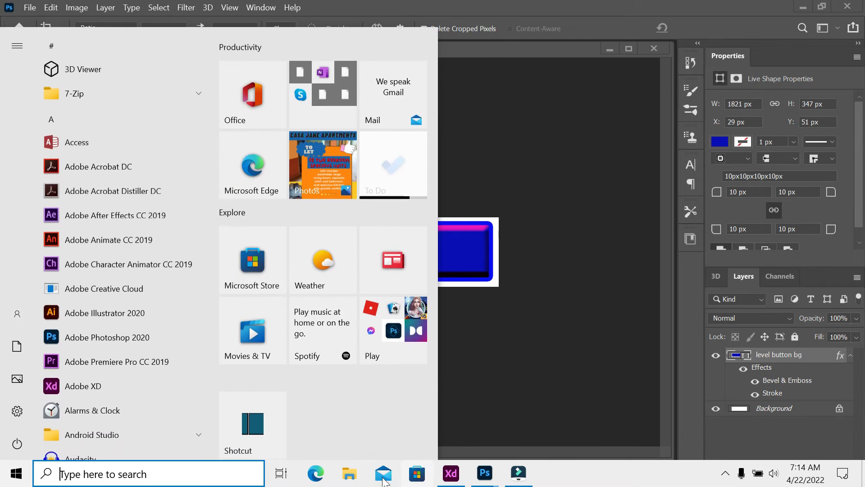
click(355, 474)
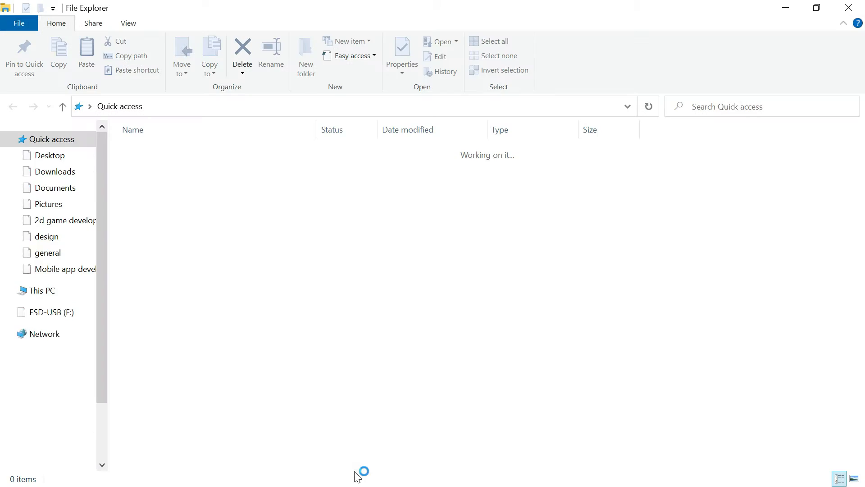
click(65, 223)
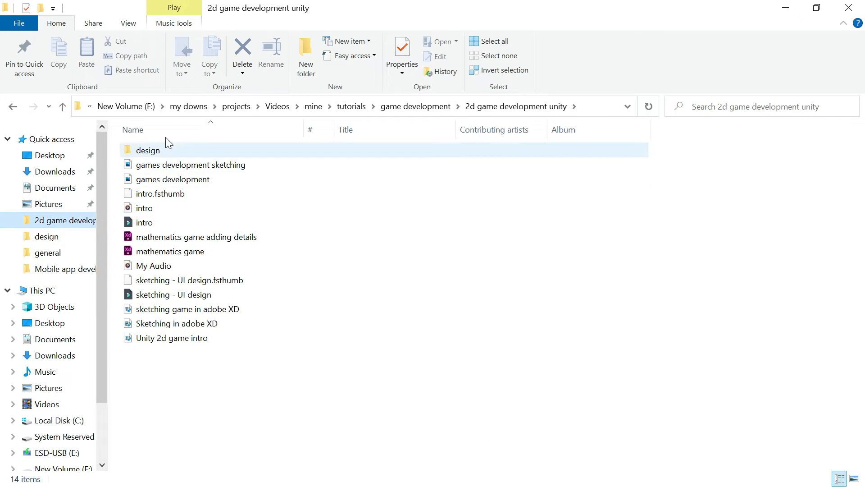
click(161, 146)
double_click(161, 149)
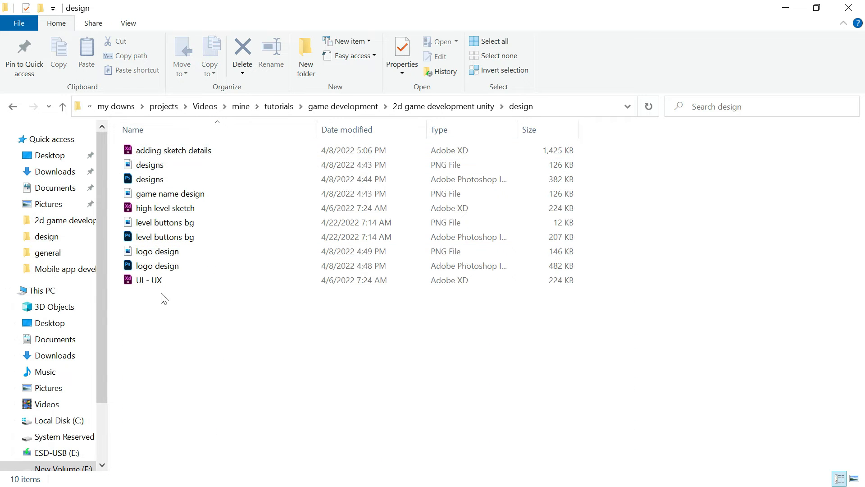
double_click(159, 222)
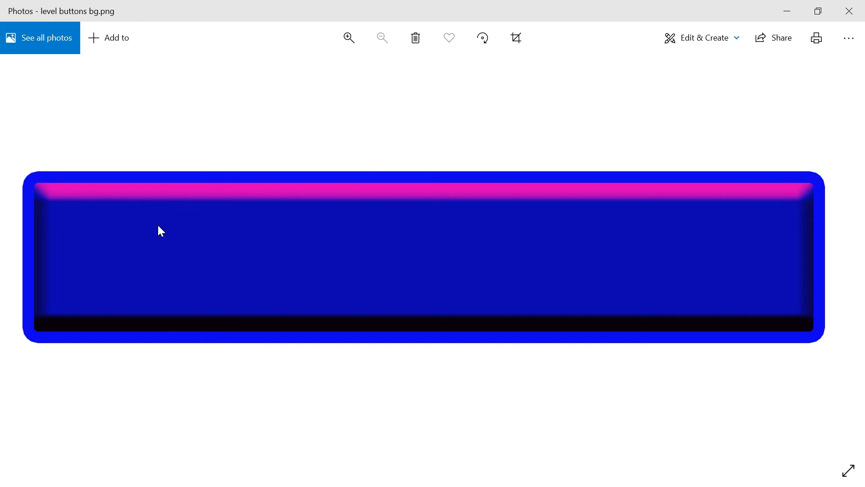
click(850, 40)
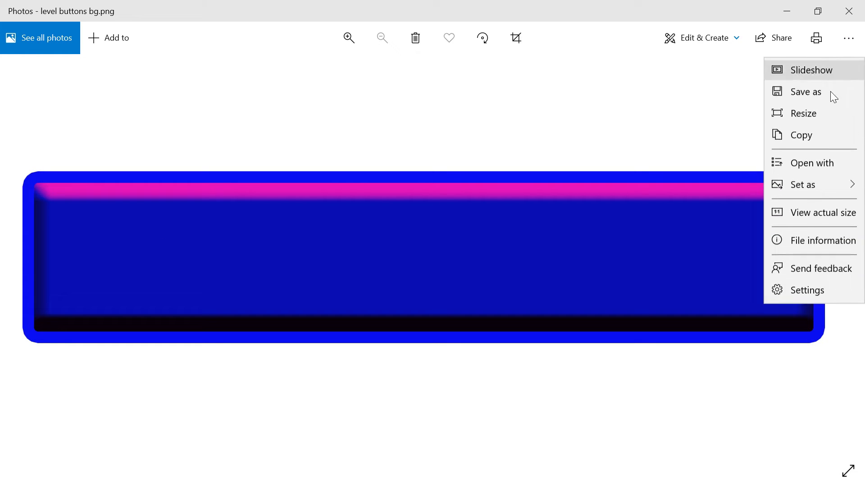
click(806, 136)
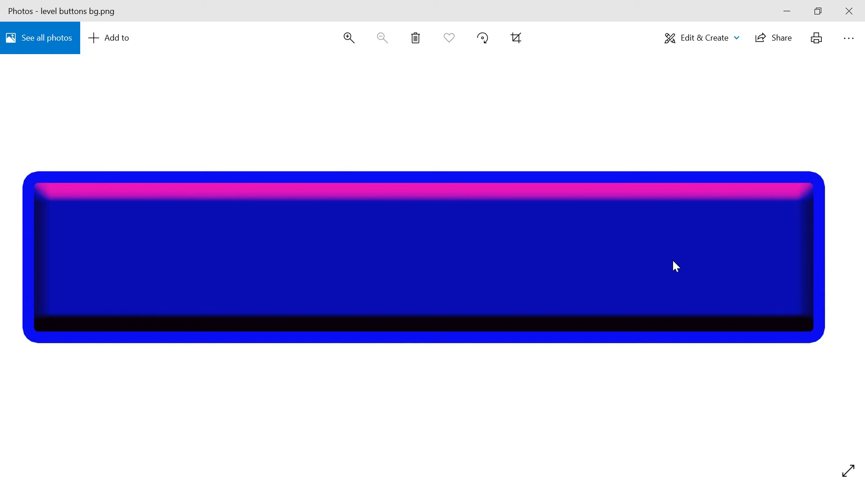
Switch to Adobe XD, try placing the copied button image over the main screen's level buttons, and delete it
key(alt+Tab)
key(Tab)
key(Tab)
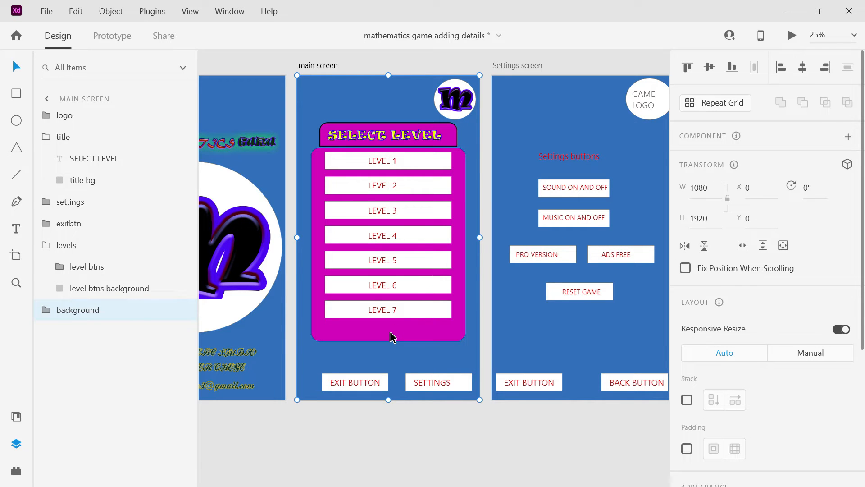
key(ctrl+v)
drag(225, 198, 368, 232)
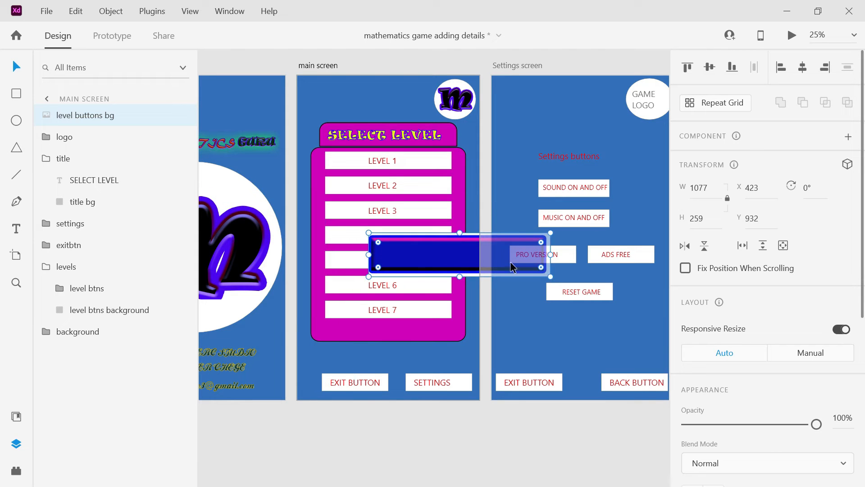
drag(470, 255, 408, 248)
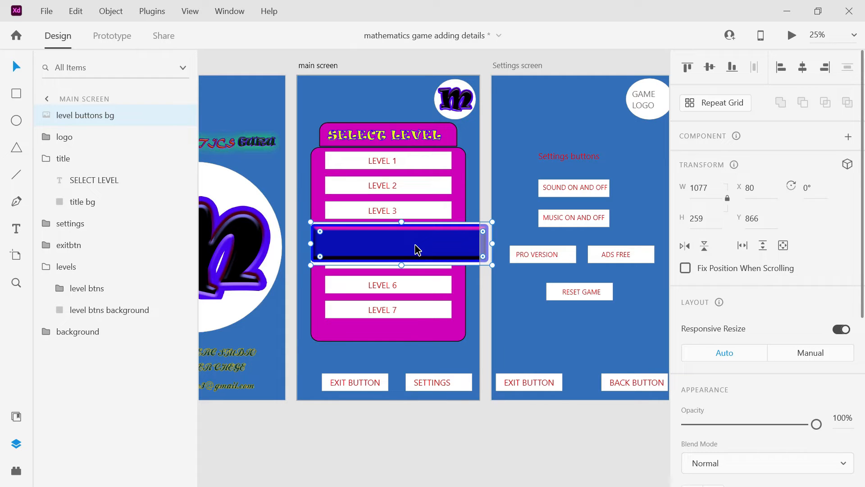
key(Delete)
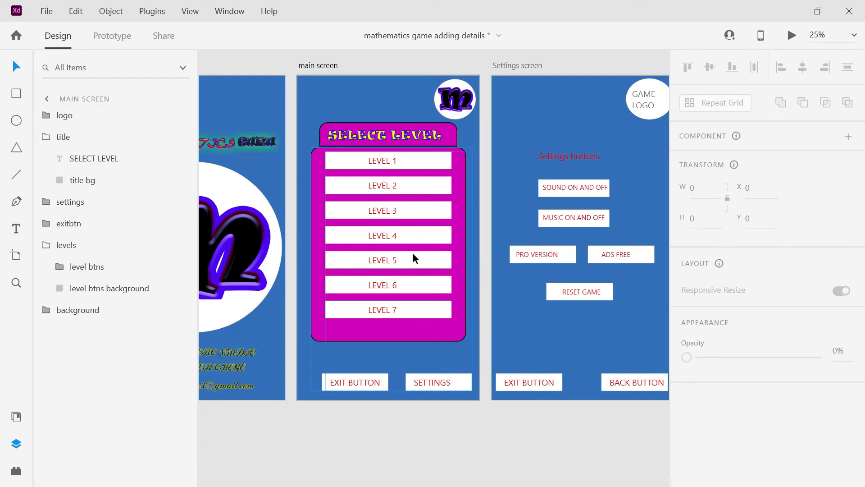
Switch to Photoshop, hide the white Background layer behind the blue button, and save the document
key(alt+Tab)
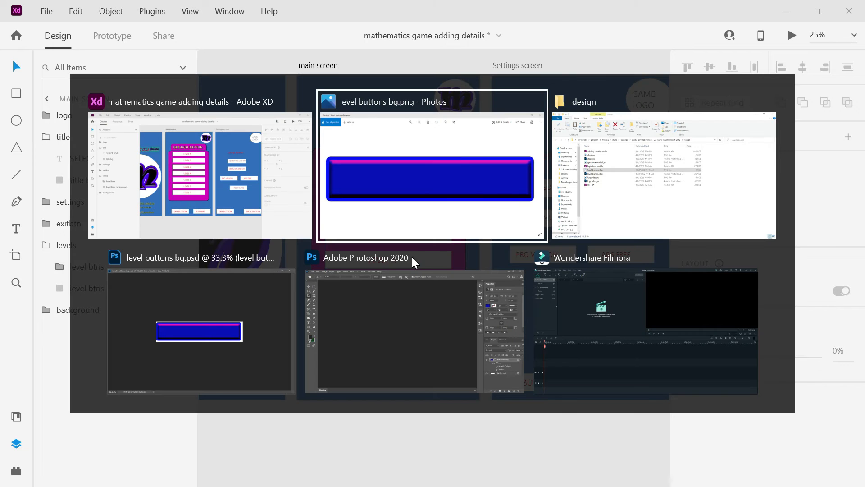
key(alt+Tab)
key(alt+Tab)
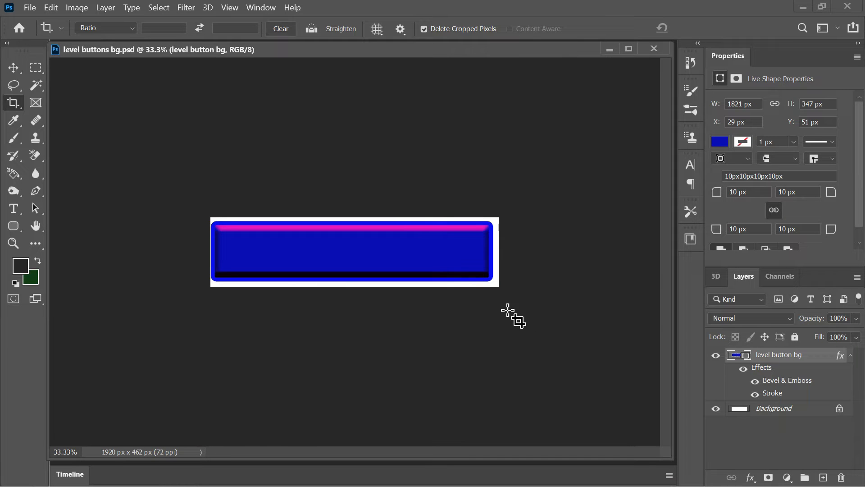
click(718, 409)
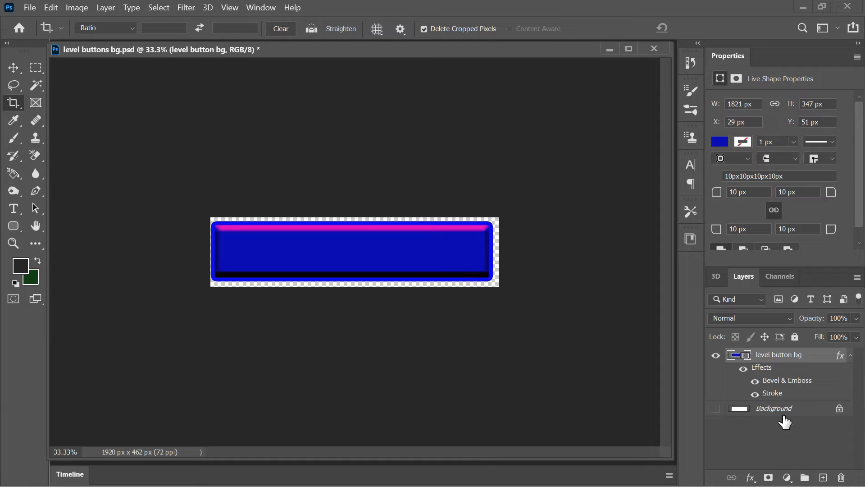
click(30, 8)
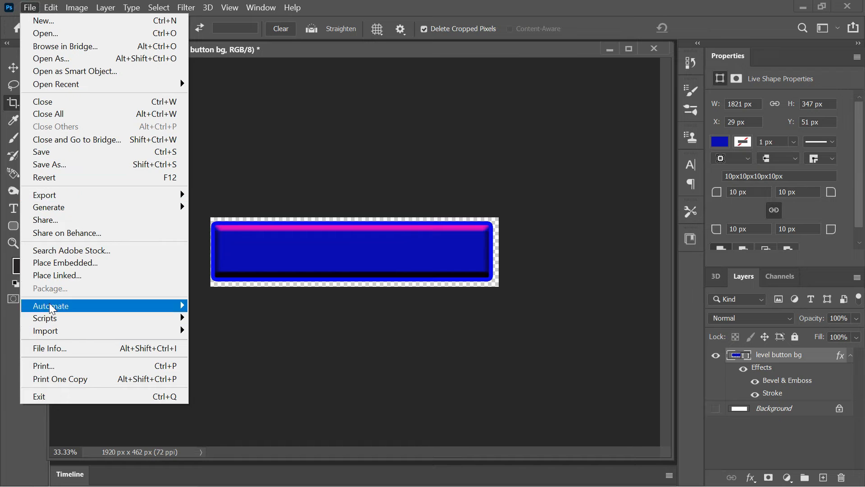
click(64, 153)
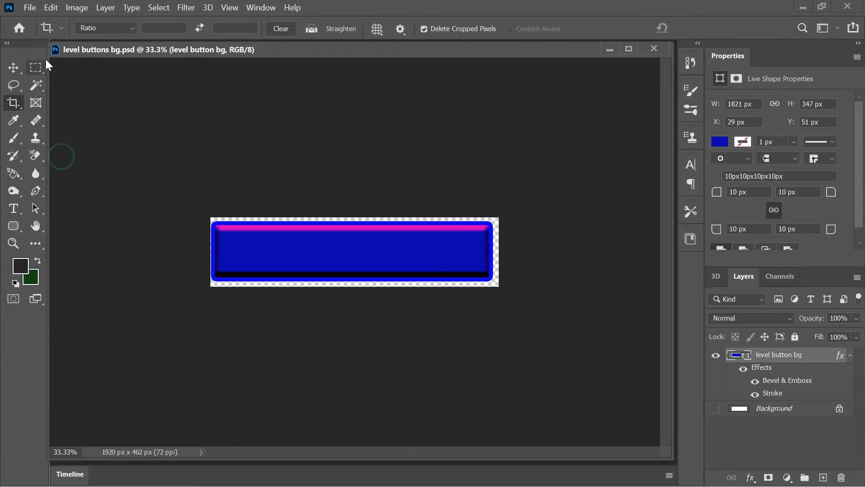
Quick-export the button with its transparent background as a PNG, replacing the existing level buttons bg image in the design folder
click(27, 14)
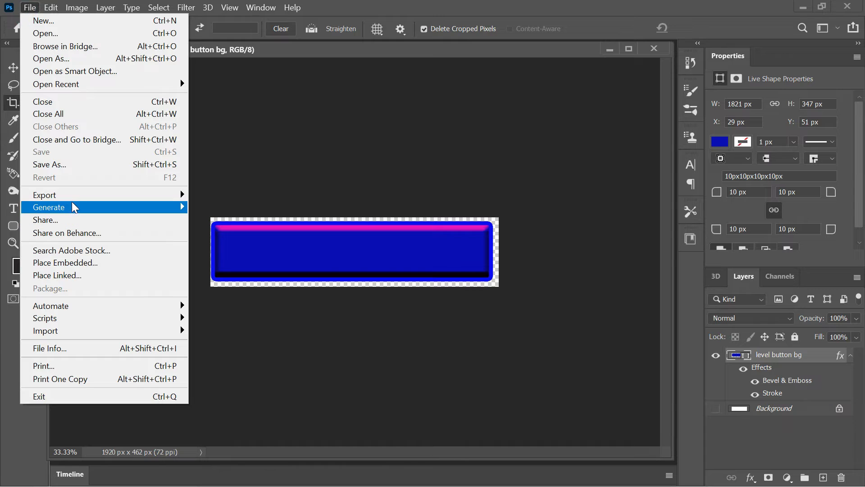
mouse_move(77, 196)
click(223, 196)
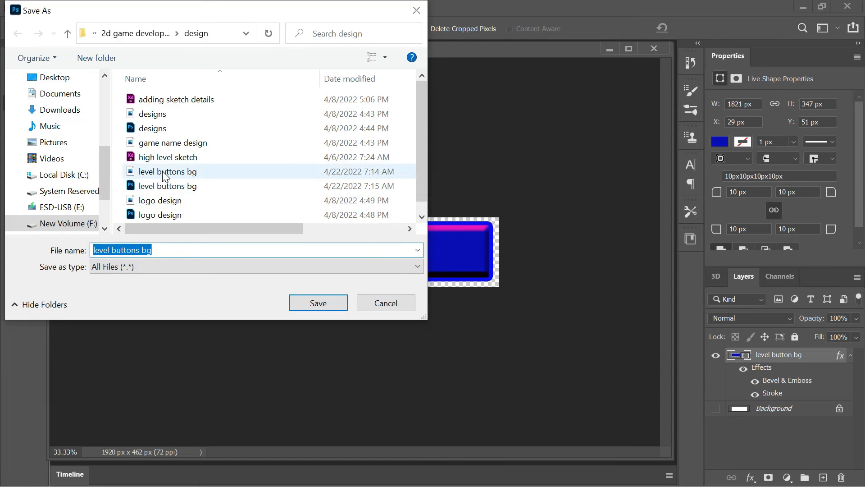
click(165, 176)
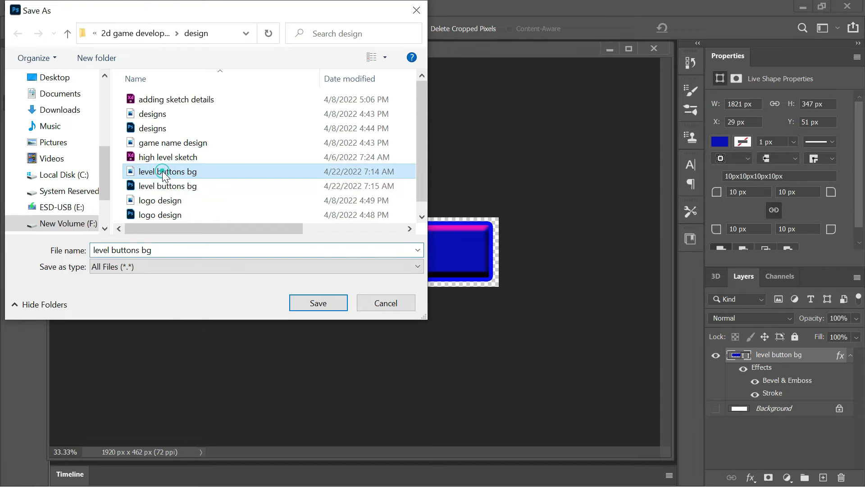
click(305, 303)
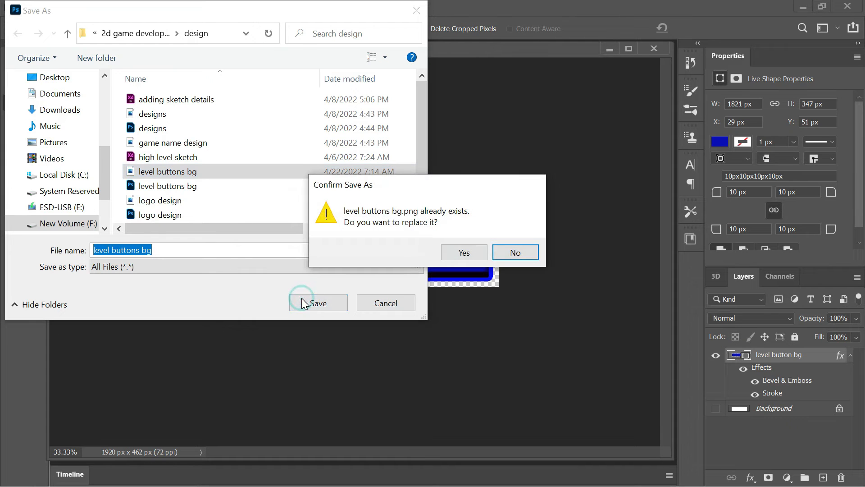
click(464, 253)
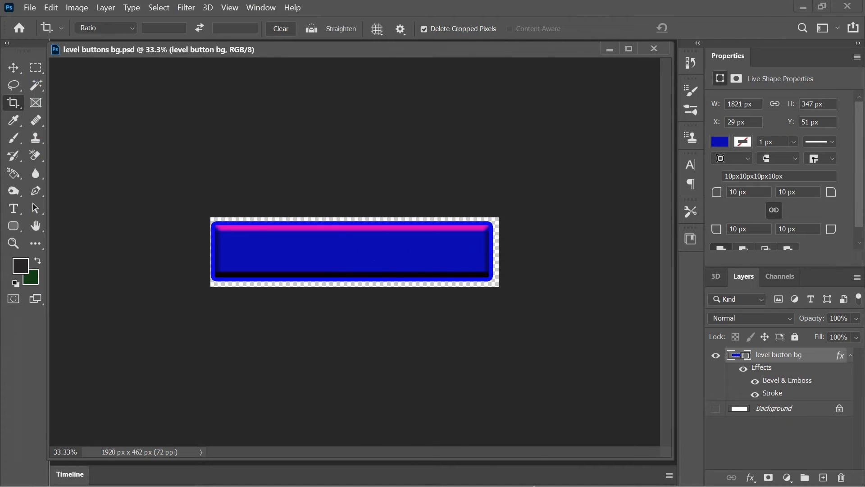
Switch to the Photos app showing the level buttons bg PNG
key(alt+Tab)
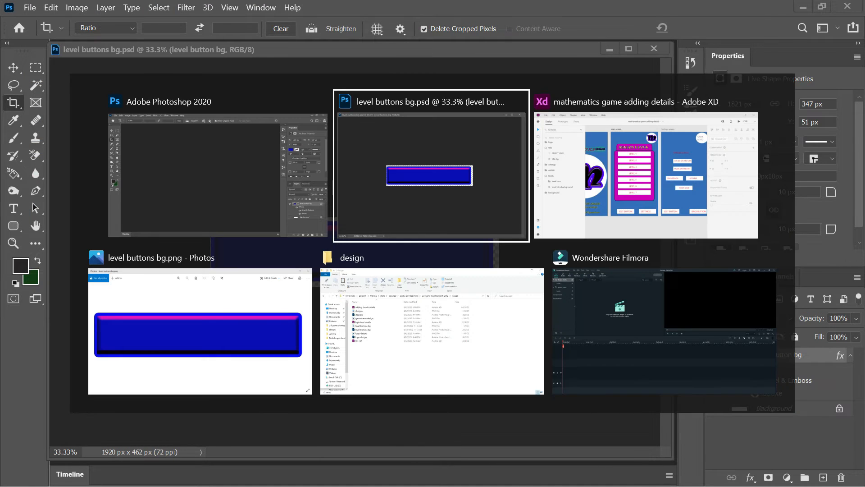
key(alt+Tab)
key(alt+Tab)
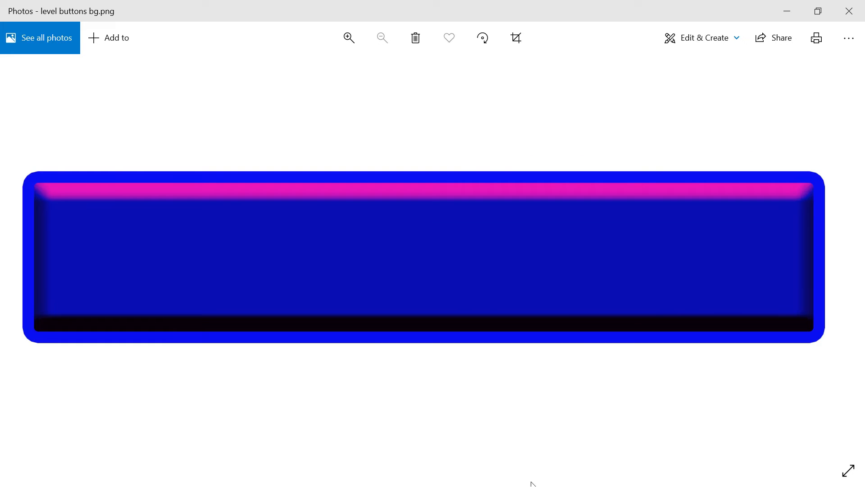
Reopen level buttons bg.png from the design folder in the image viewer and copy the image
click(841, 13)
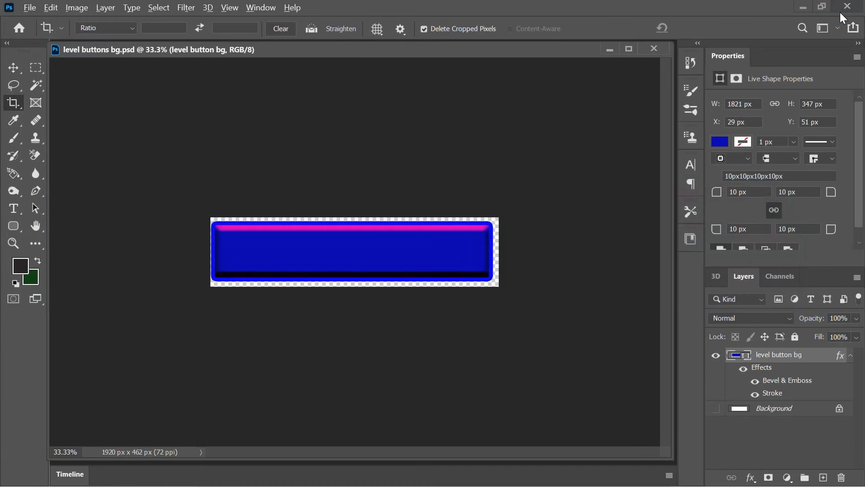
key(alt+Tab)
key(alt+Tab)
key(alt+Tab)
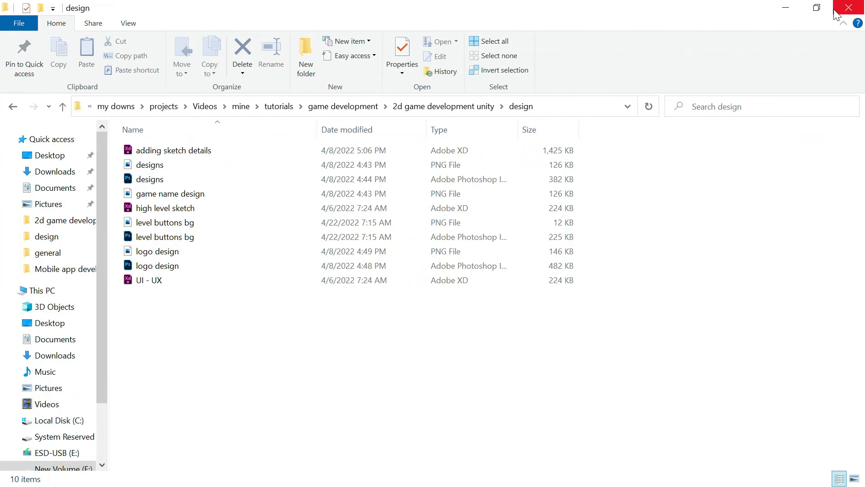
double_click(147, 229)
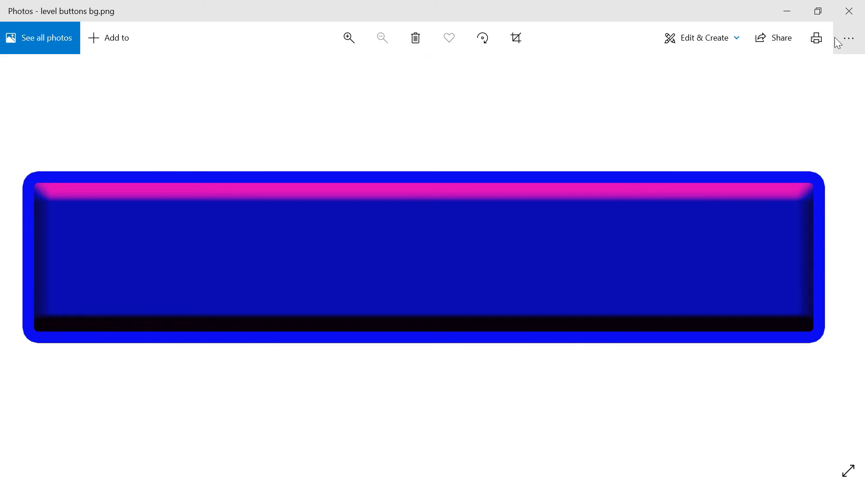
click(849, 38)
click(801, 134)
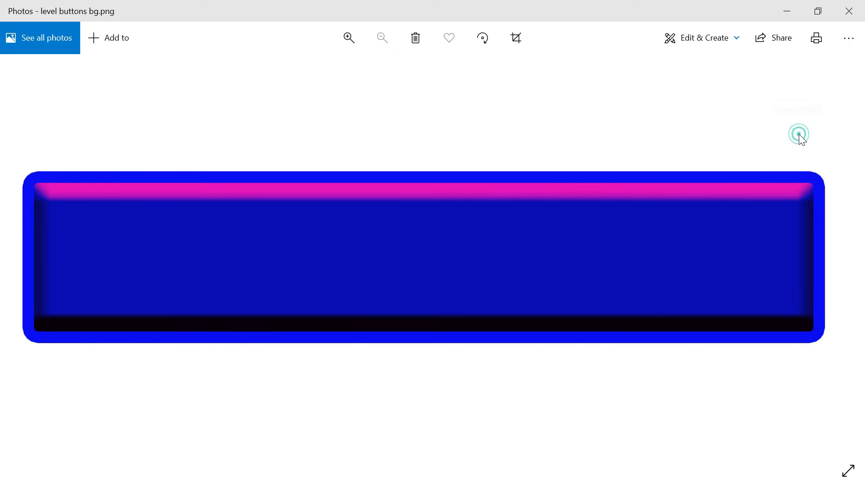
Switch to Adobe XD and paste the copied button image onto the main screen artboard
key(alt+Tab)
key(alt+Tab)
key(alt+Tab)
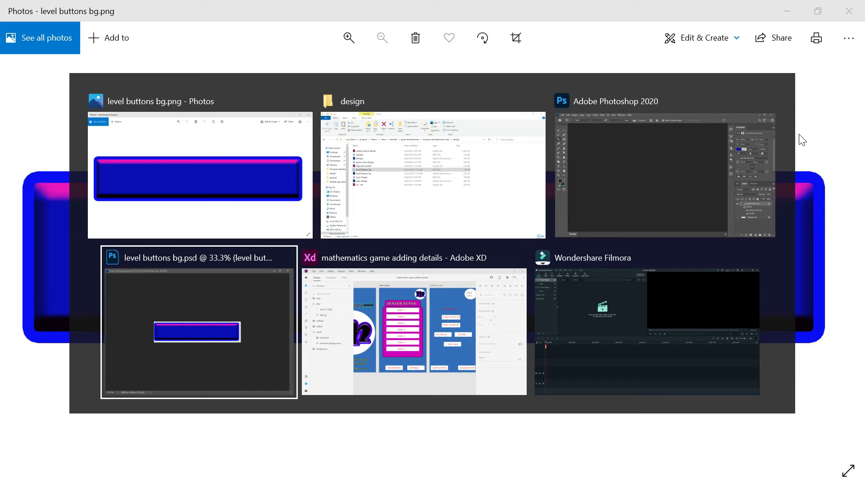
key(alt+Tab)
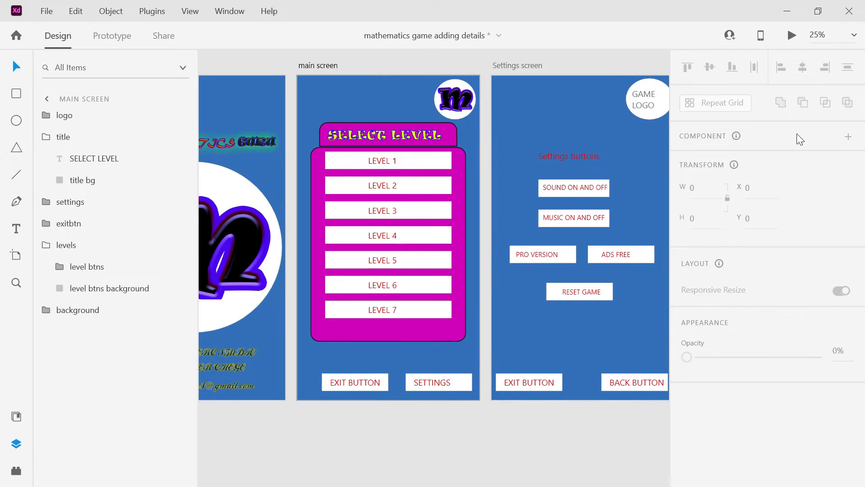
click(334, 100)
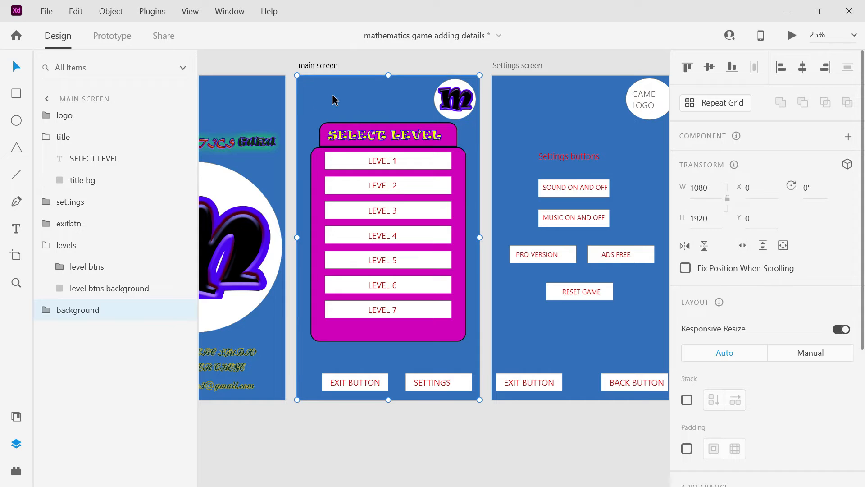
key(ctrl+v)
Move the pasted button image over the LEVEL 1 button and shrink it proportionally to about 681 by 164
drag(227, 199, 323, 233)
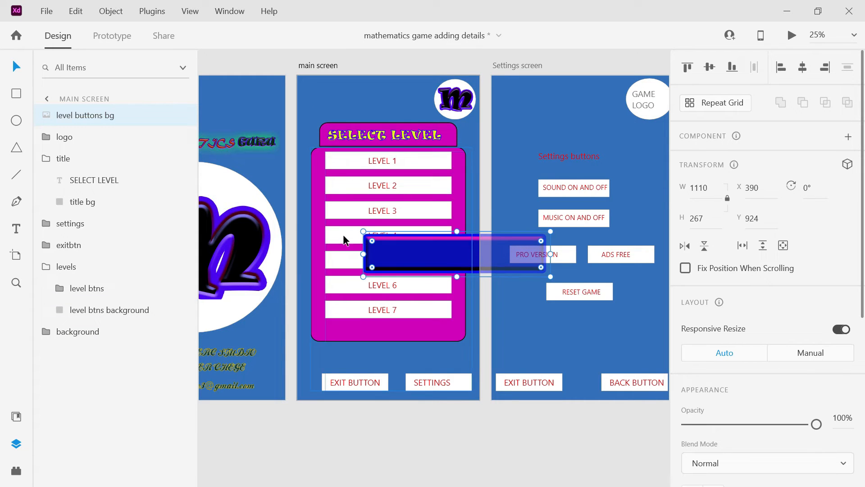
drag(394, 246, 346, 226)
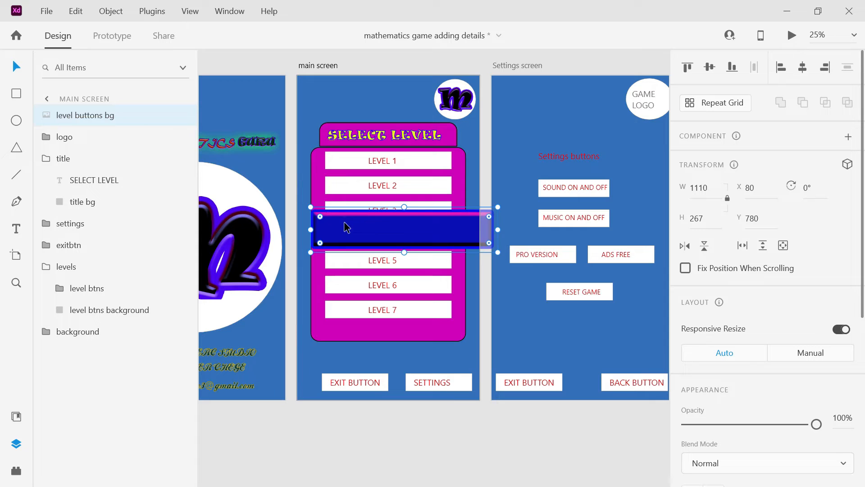
drag(498, 253, 455, 163)
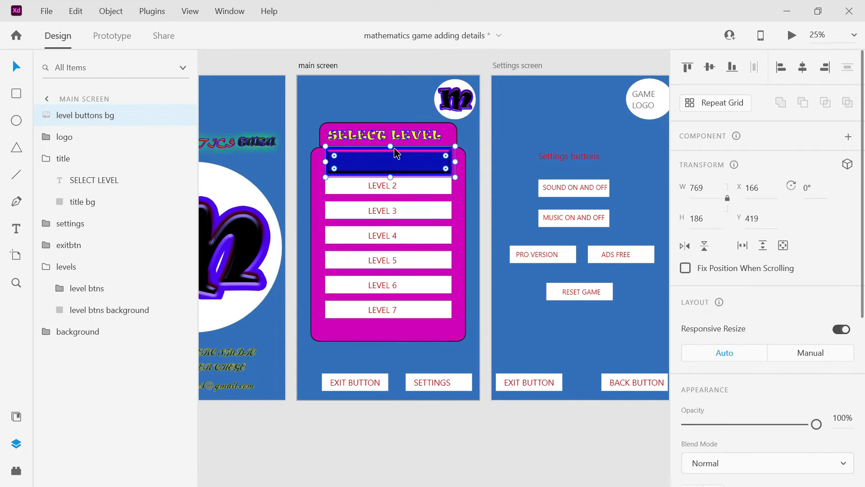
drag(391, 147, 393, 168)
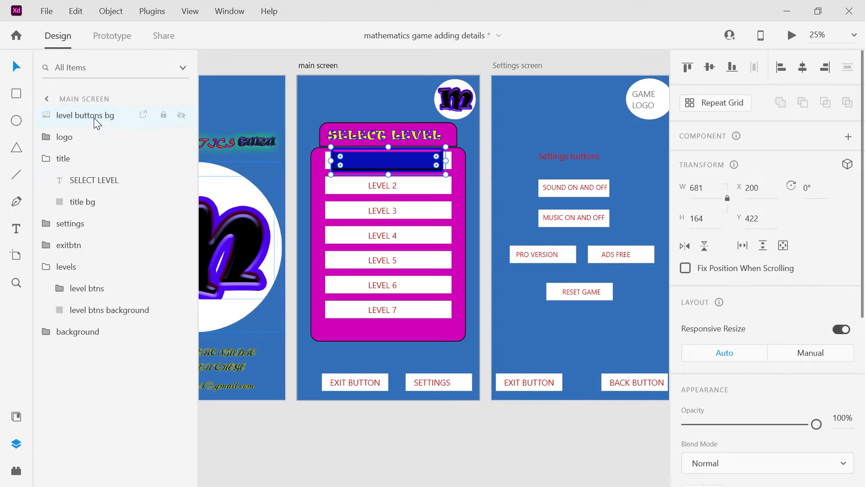
Collapse the title group and move the level buttons bg layer into the levels group
click(40, 158)
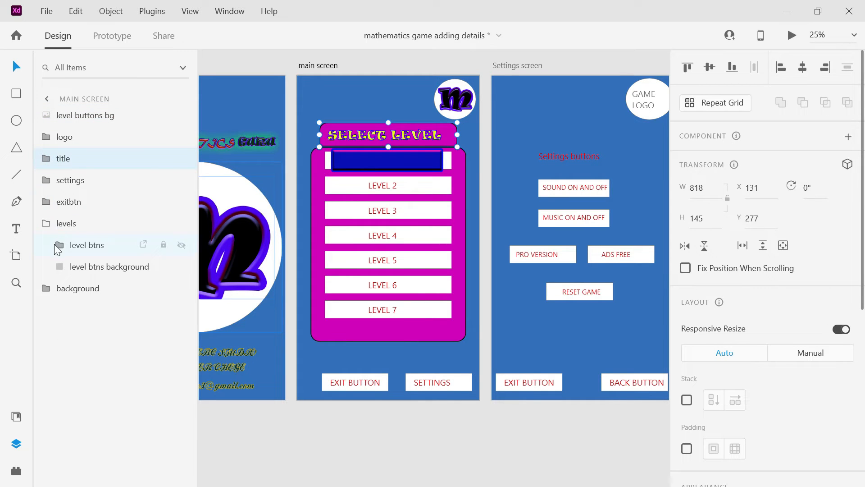
click(75, 114)
drag(71, 224, 70, 230)
Expand the level btns group and delete Rectangle 2, the white rectangle behind the LEVEL 1 text
double_click(59, 247)
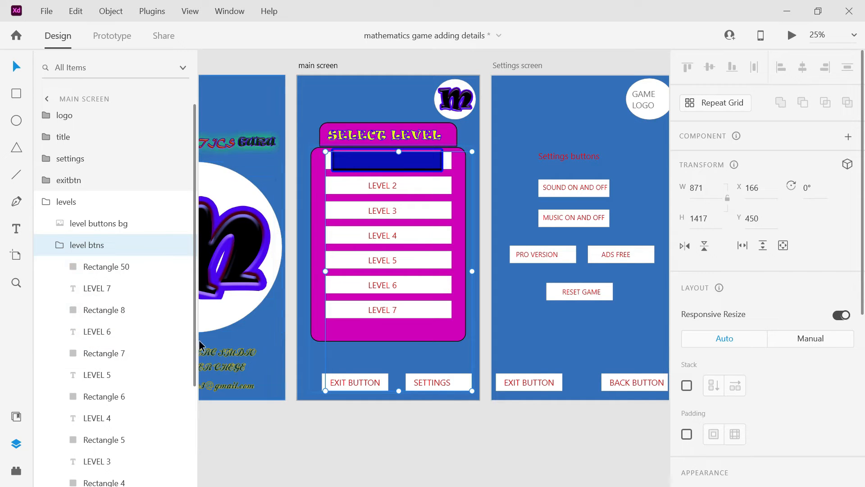
drag(194, 334, 188, 423)
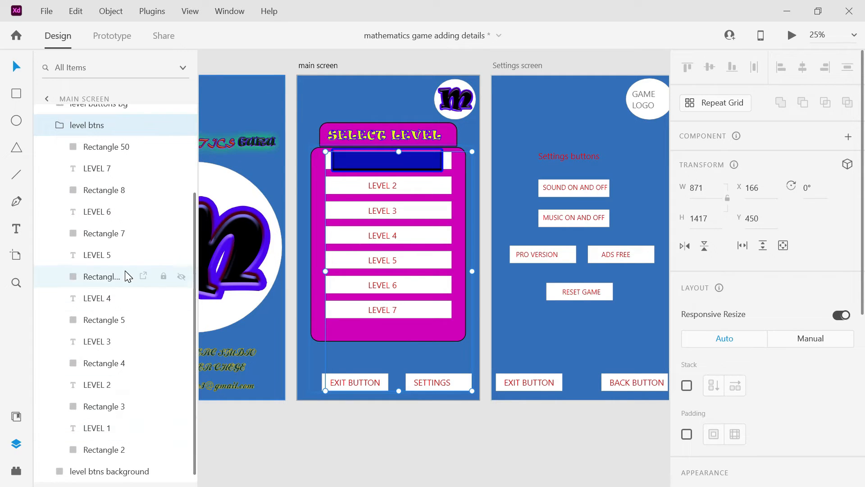
click(107, 153)
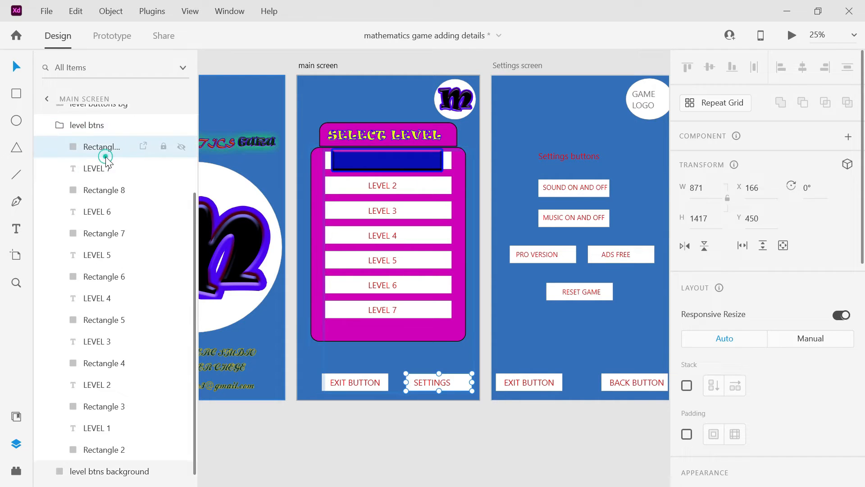
click(95, 430)
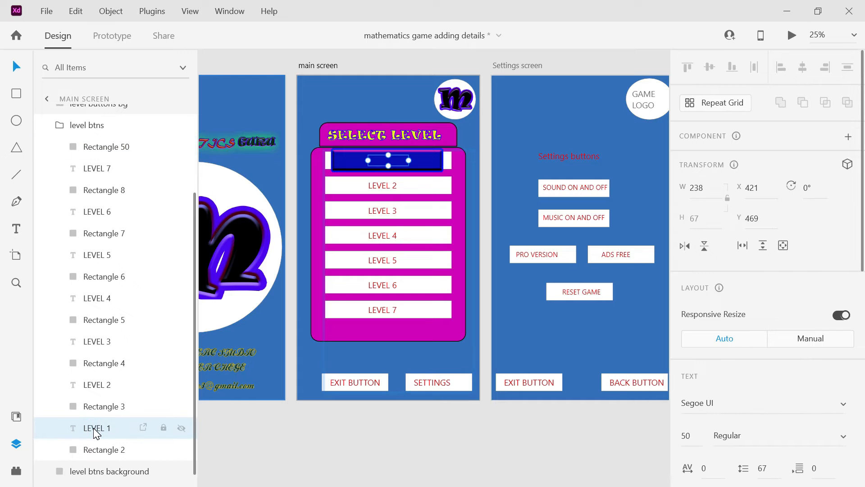
click(100, 452)
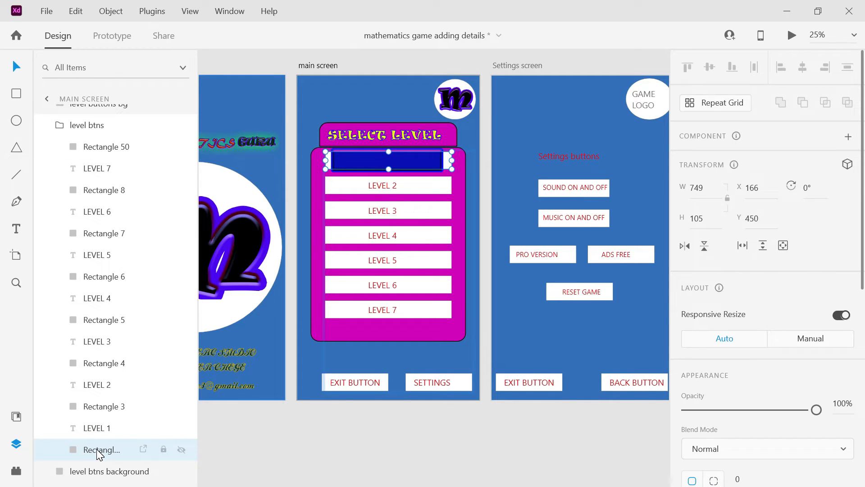
key(Delete)
Place the LEVEL 1 text layer first in the level btns group, with the level buttons bg image directly beneath it
drag(98, 443, 96, 267)
drag(105, 230, 100, 275)
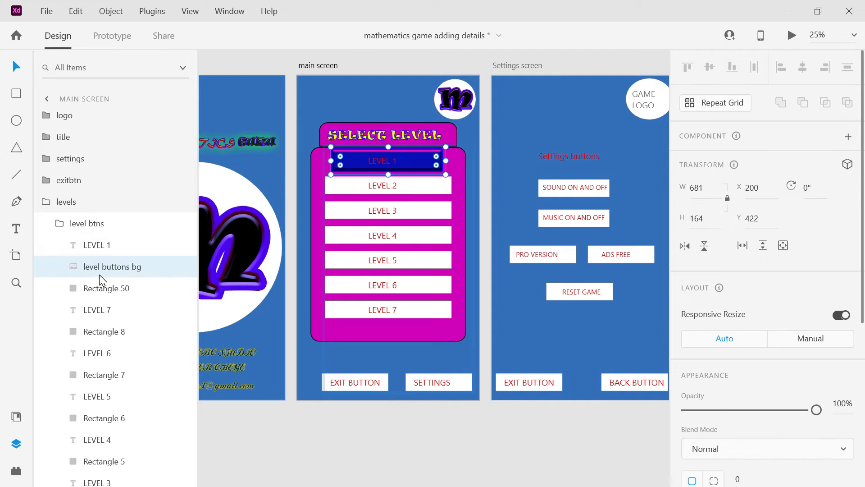
click(100, 265)
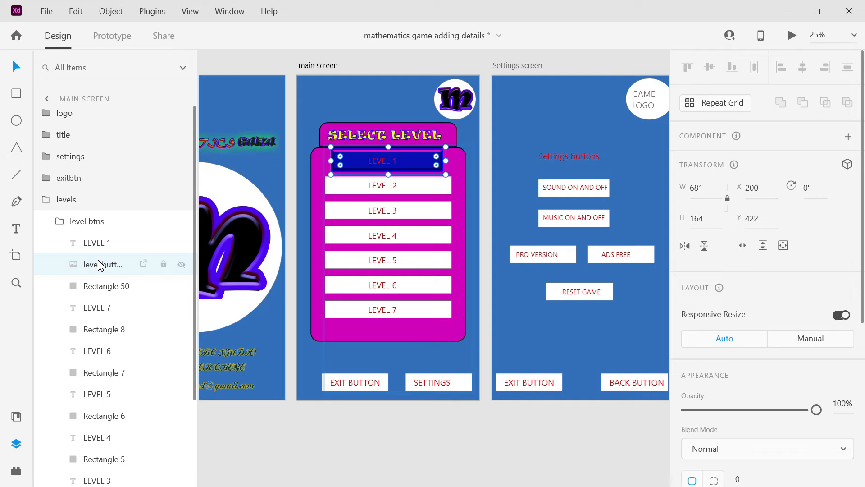
Set the LEVEL 1 text to Black Italic at font size 70
click(93, 242)
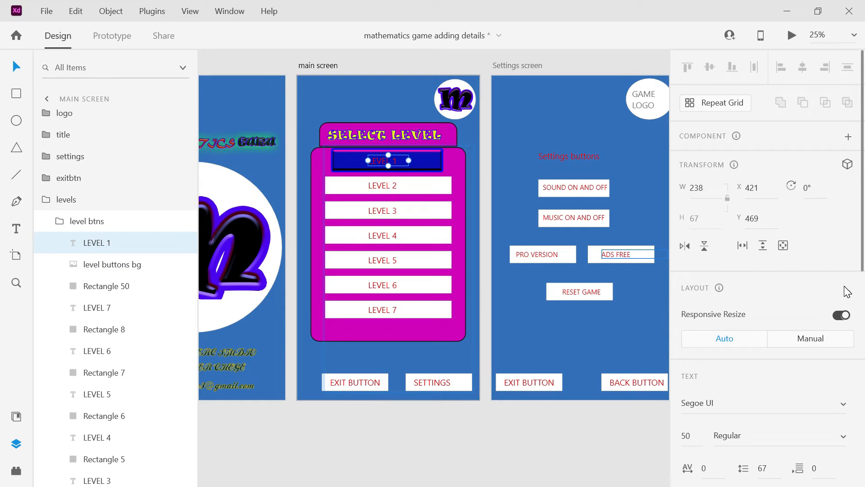
scroll(848, 288, down, 3)
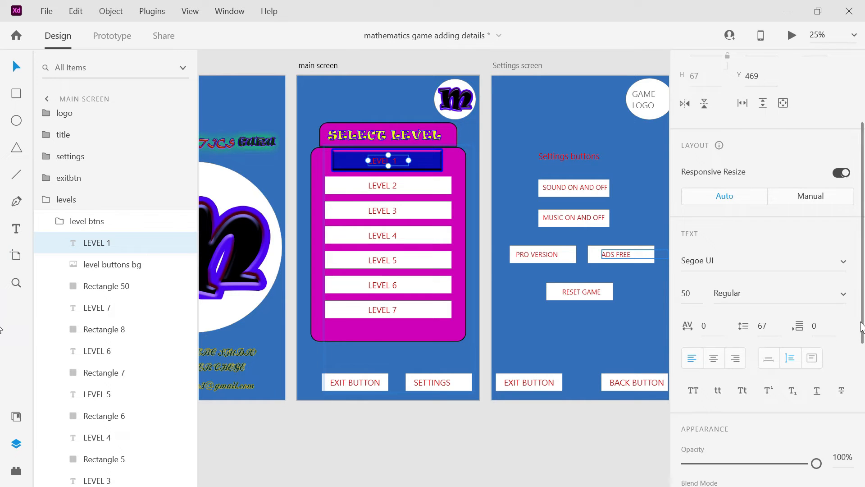
click(846, 292)
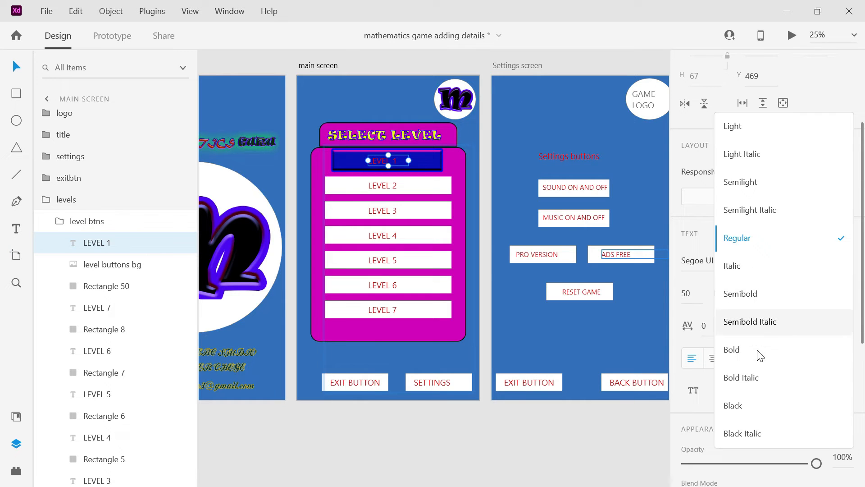
click(749, 436)
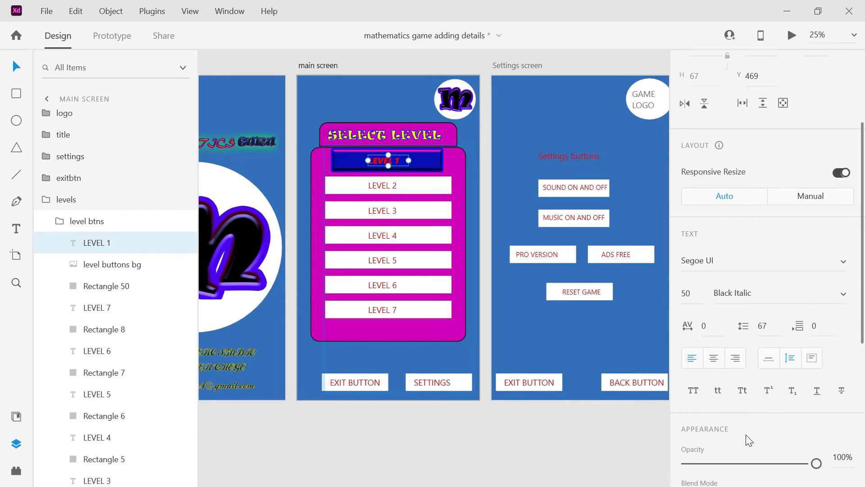
click(689, 294)
text(70)
key(Return)
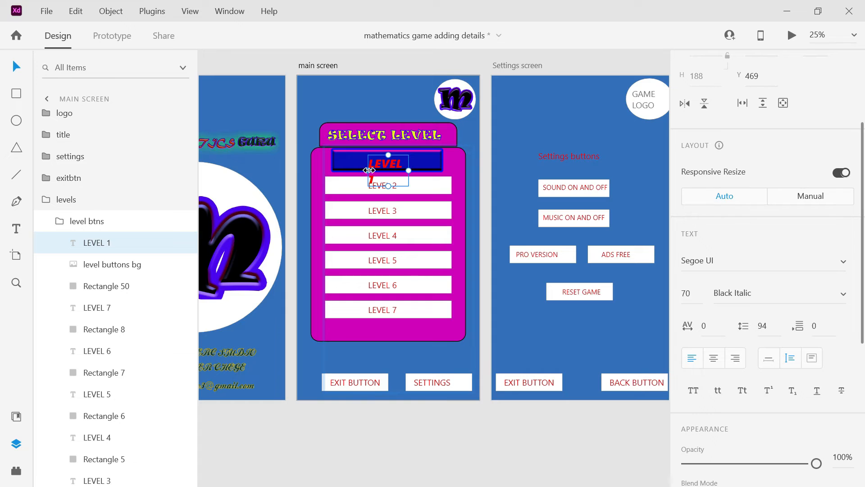
Widen the LEVEL 1 text box to about 393 so it fits one line, and centre it on the blue button at Y 447
mouse_move(370, 170)
mouse_down()
mouse_move(339, 166)
mouse_move(374, 163)
mouse_up()
key(Down)
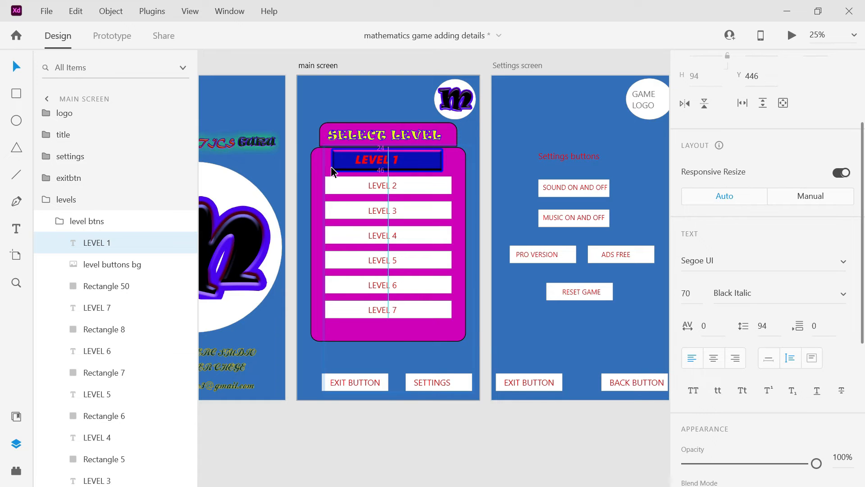
key(Down)
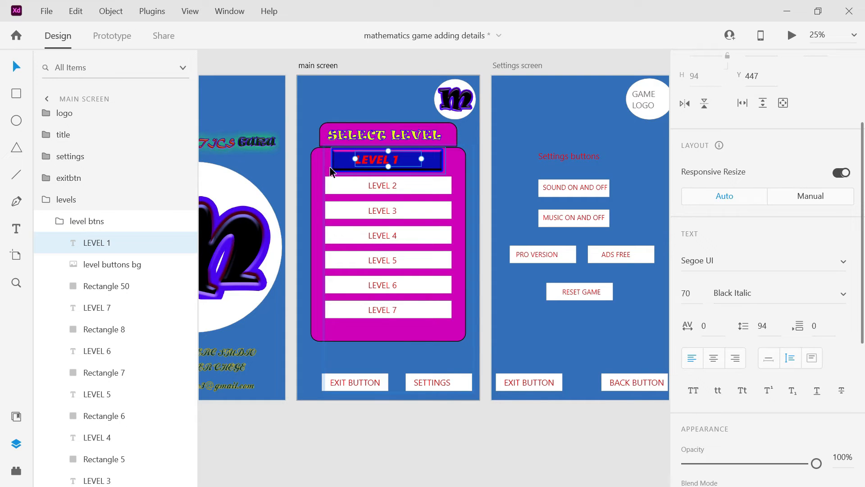
click(417, 70)
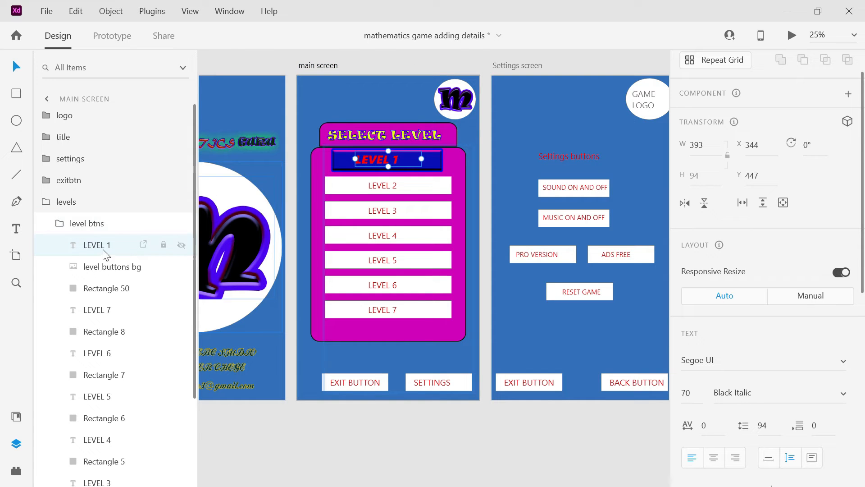
Select the LEVEL 1 text and its button image together and nudge them down to Y 434
click(112, 266)
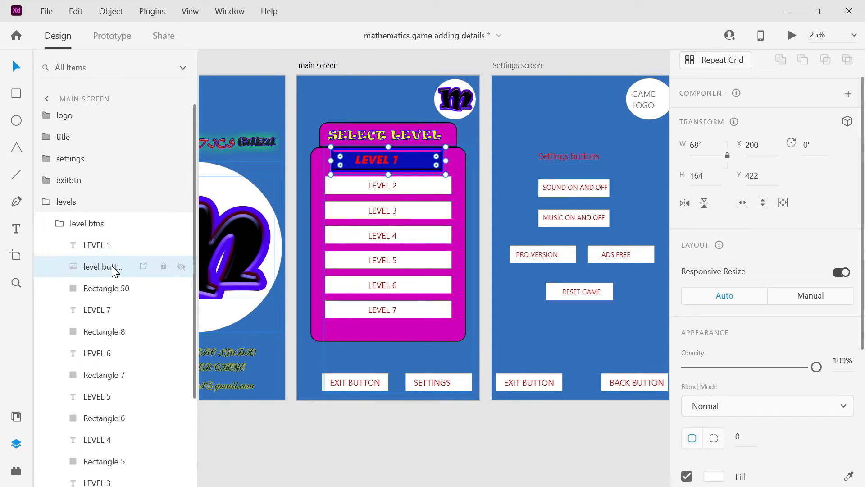
shift+click(102, 247)
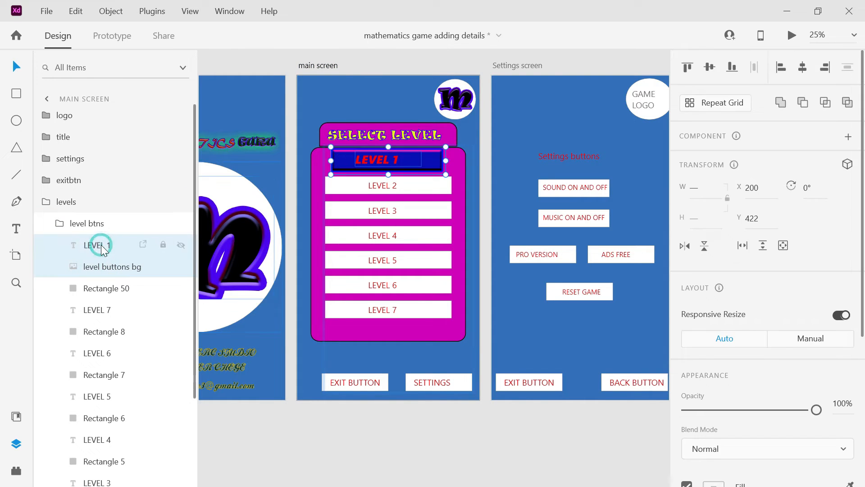
key(Down)
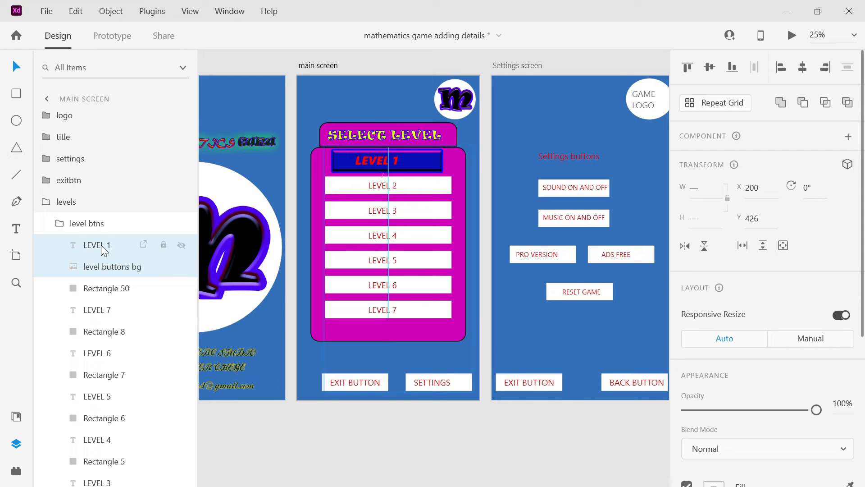
key(Down)
key(Down)
key(Down)
key(Down)
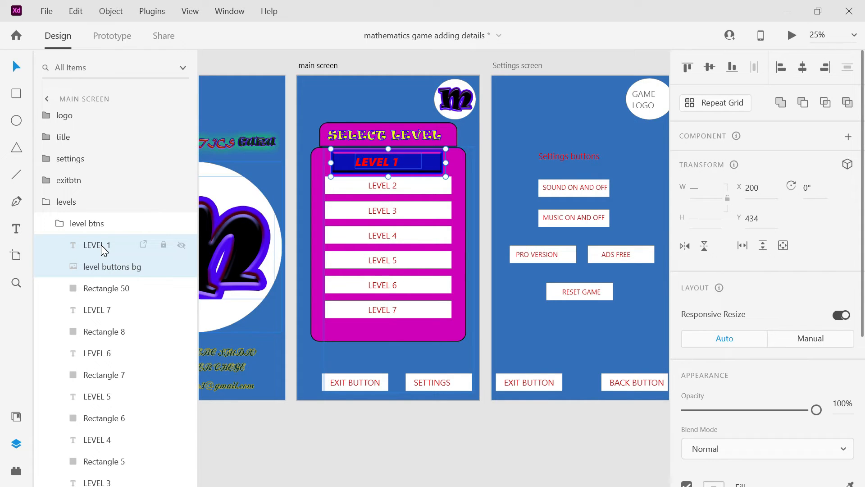
click(370, 163)
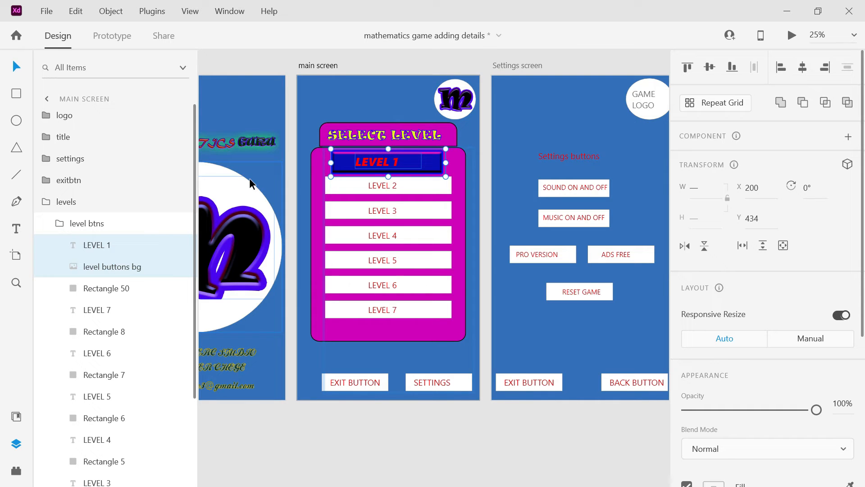
Adjust the button image to Y 433 and the LEVEL 1 text to Y 468
click(105, 270)
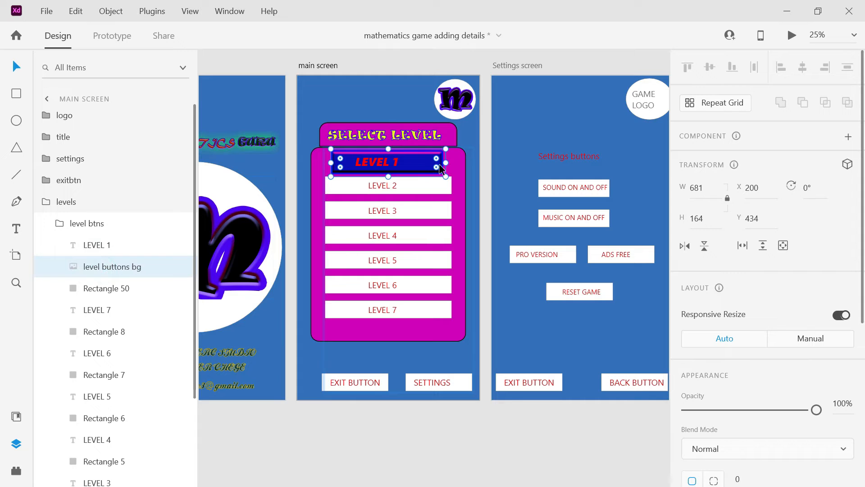
drag(425, 165, 425, 164)
click(112, 244)
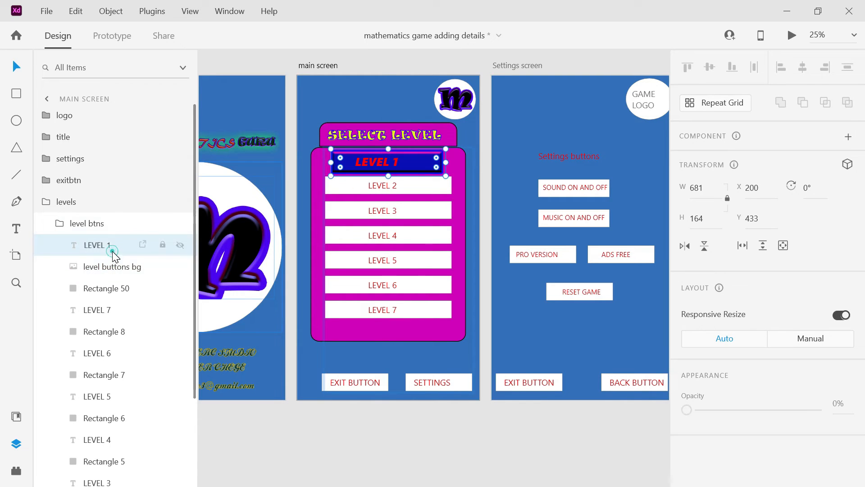
drag(411, 163, 412, 163)
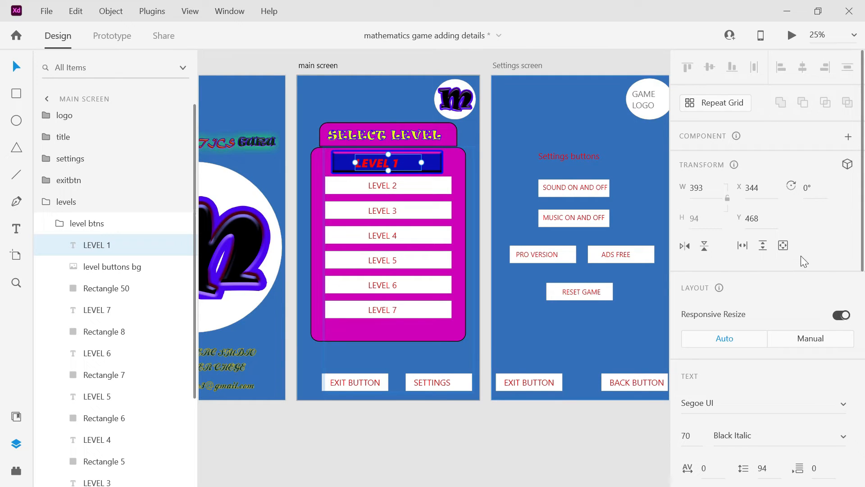
Centre-align the LEVEL 1 text within its text box
scroll(864, 187, down, 5)
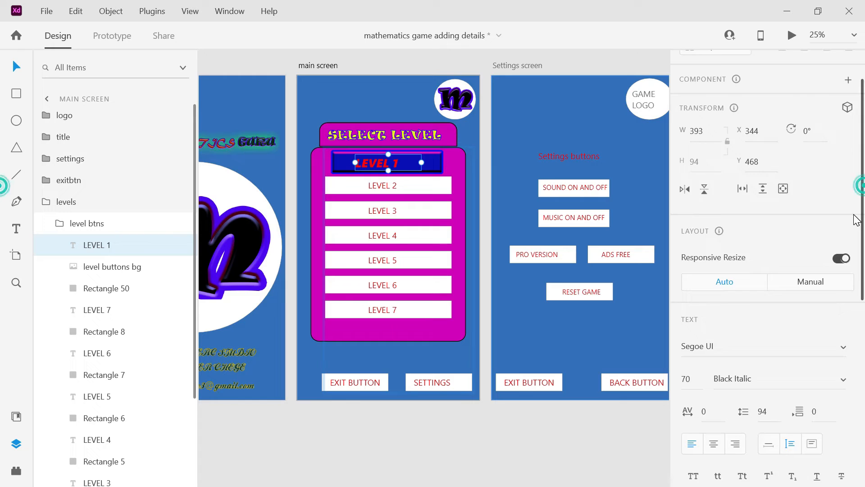
click(709, 332)
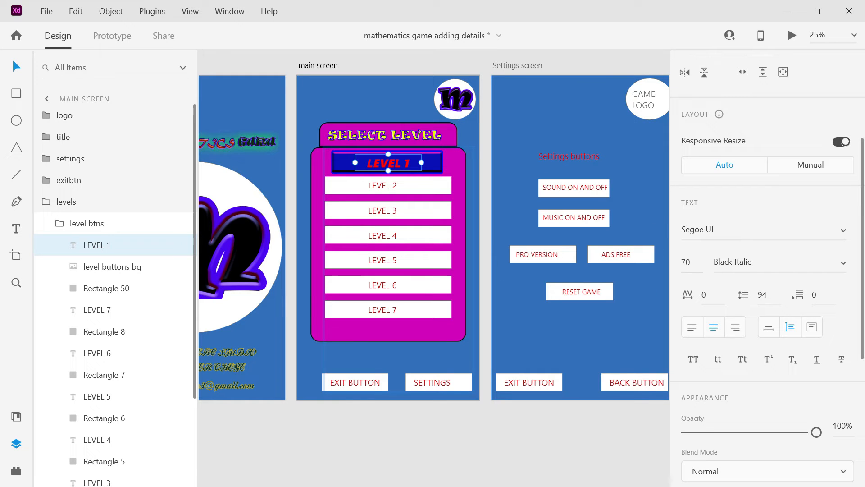
Try out alternative fonts on the LEVEL 1 text, from Segoe UI back to Bas Relief and forward to Marlett
click(726, 230)
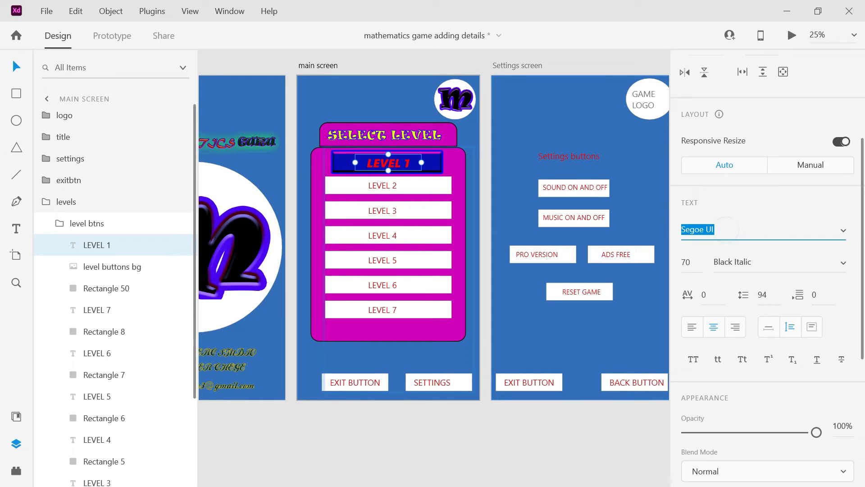
key(Down)
key(Down)
key(Down)
key(Up)
key(Up)
key(Up)
key(Up)
key(Up)
key(Up)
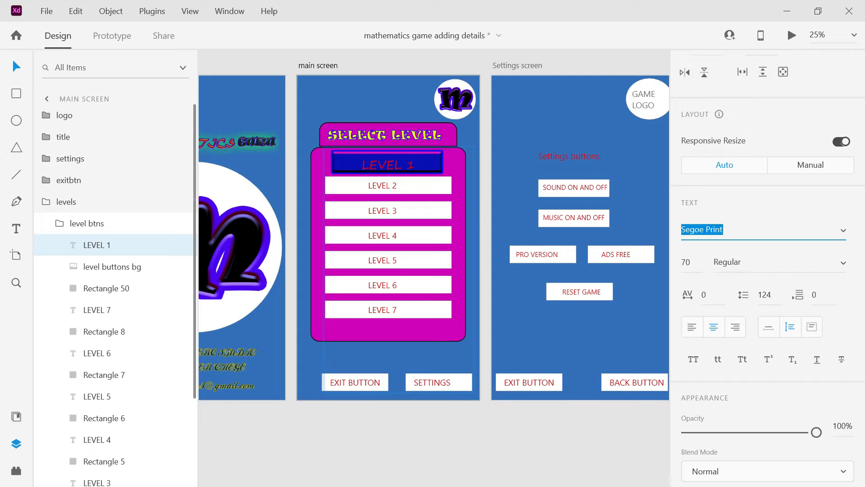
key(Up)
key(Down)
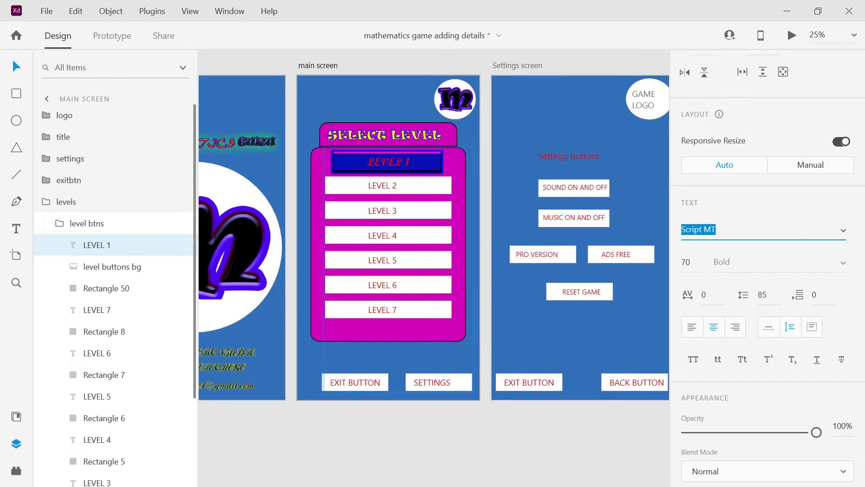
key(Up)
key(Up)
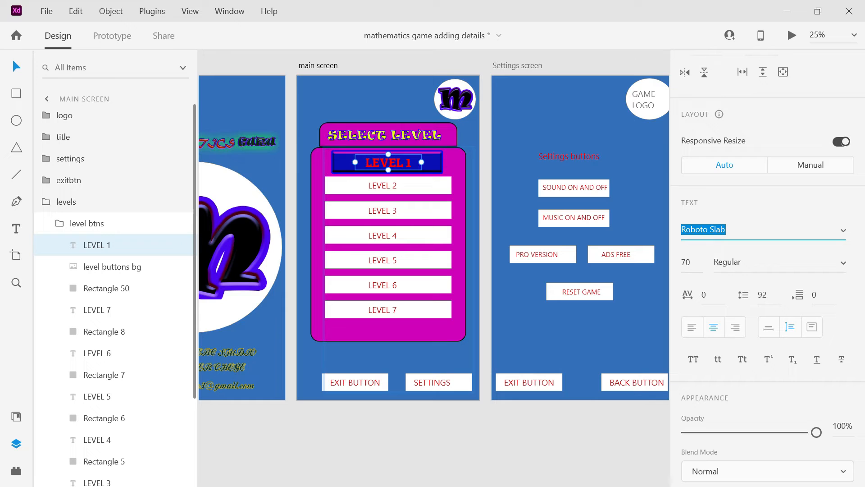
key(Up)
key(Up)
key(Up)
key(Up)
key(Up)
key(Up)
key(Up)
key(Up)
key(Up)
key(Up)
key(Up)
key(Up)
key(Up)
key(Up)
key(Up)
key(Up)
key(Up)
key(Up)
key(Up)
key(Up)
key(Up)
key(Up)
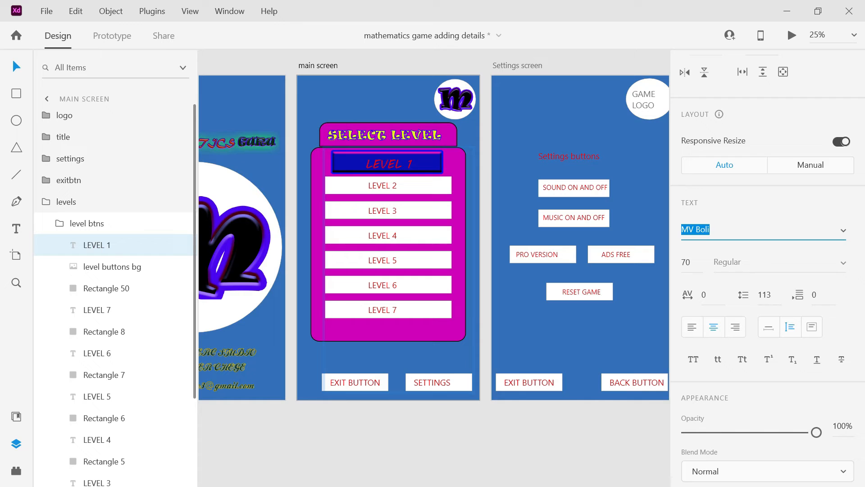
key(Up)
key(Up)
key(Up)
key(Up)
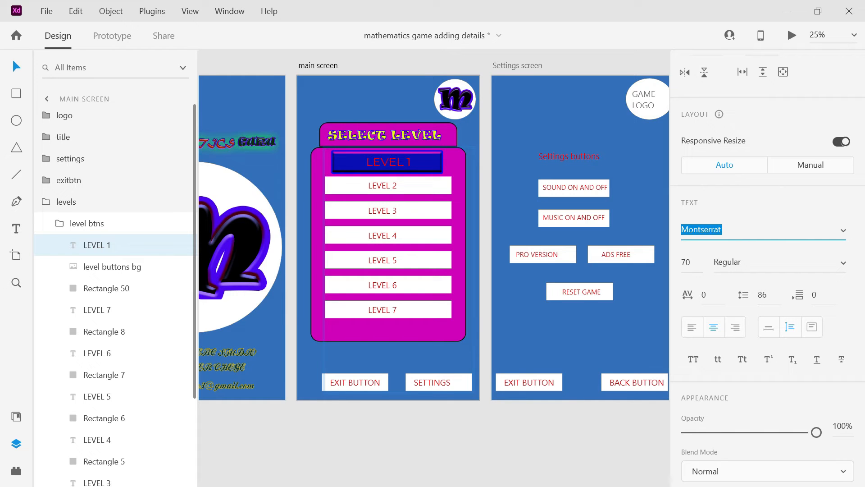
key(Up)
key(Up)
key(Up)
key(Up)
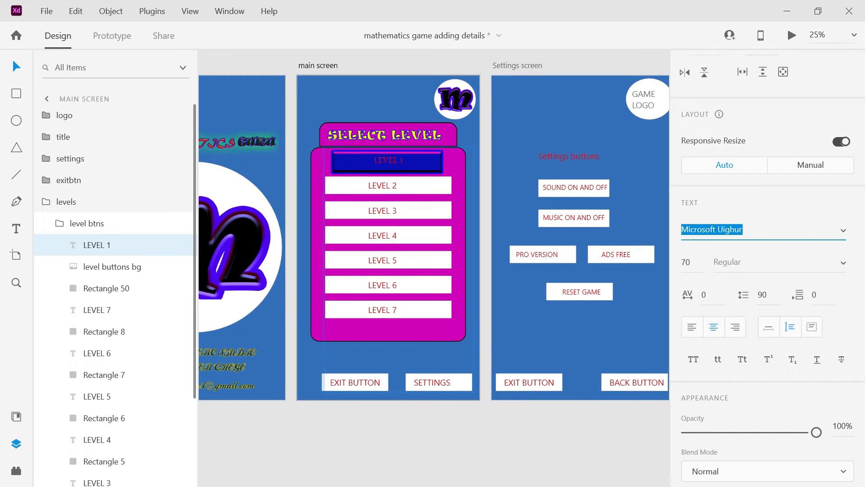
key(Up)
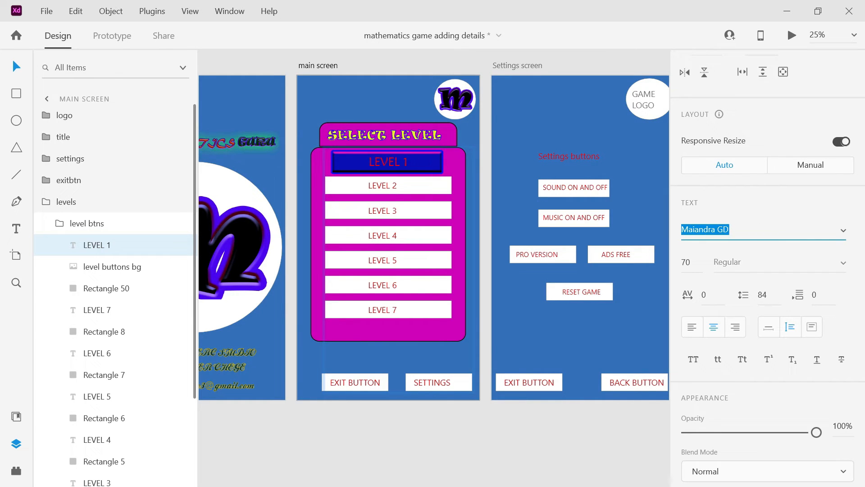
key(Up)
key(Up)
key(Up)
key(Up)
key(Up)
key(Up)
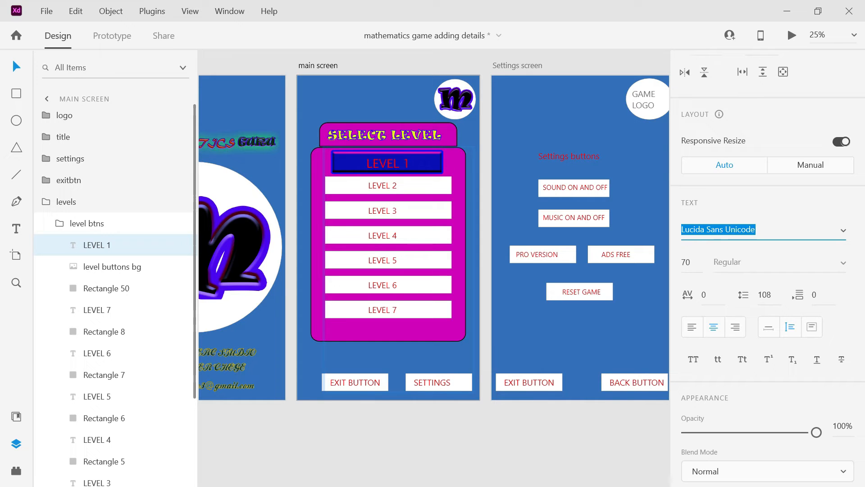
key(Up)
key(Up)
key(Up)
key(Up)
key(Up)
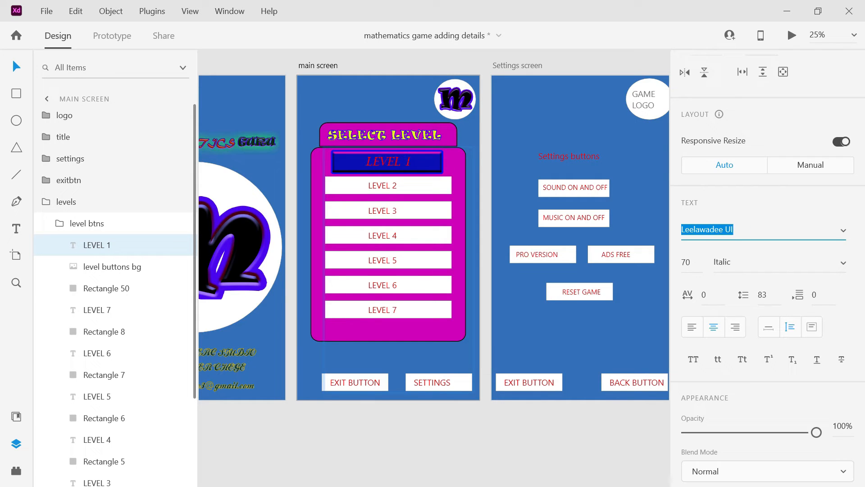
key(Up)
key(Up)
key(Up)
key(Up)
key(Up)
key(Up)
key(Up)
key(Up)
key(Up)
key(Up)
key(Up)
key(Up)
key(Up)
key(Up)
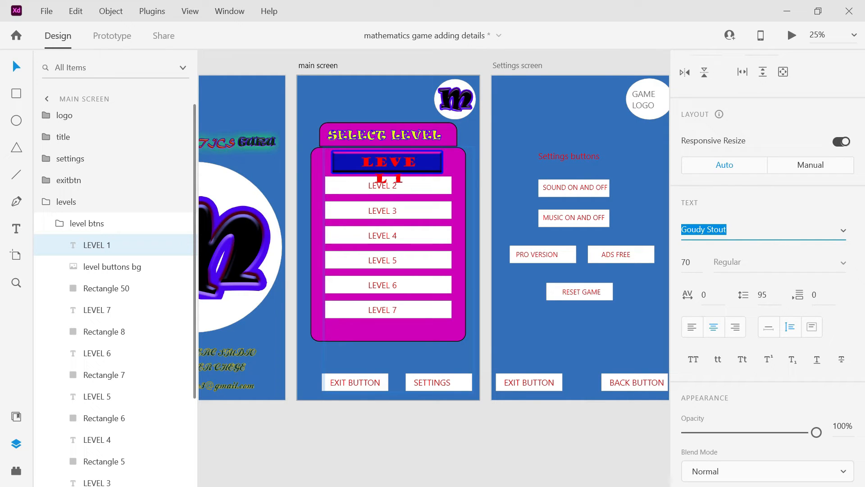
key(Up)
key(Up)
key(Up)
key(Up)
key(Up)
key(Up)
key(Up)
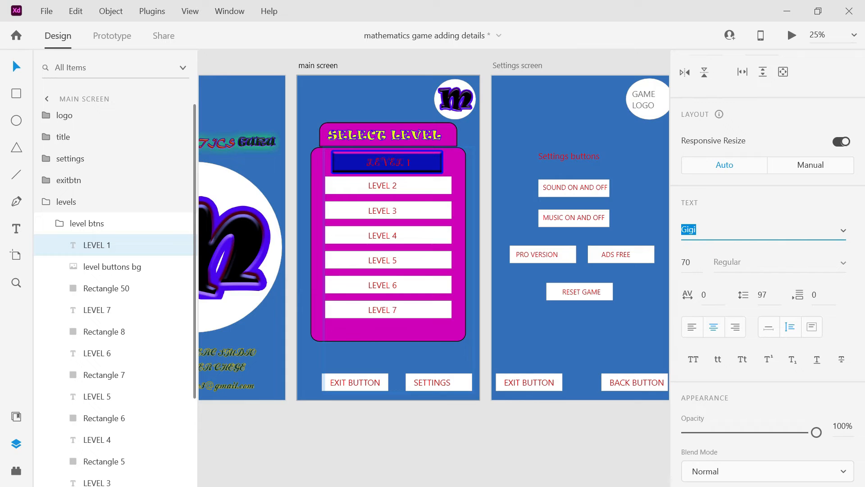
key(Up)
key(Up)
key(Up)
key(Up)
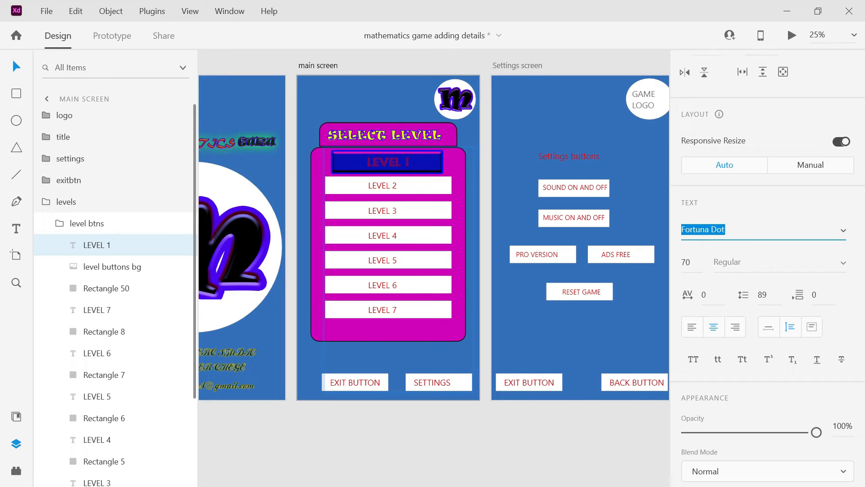
key(Up)
key(Up)
key(Up)
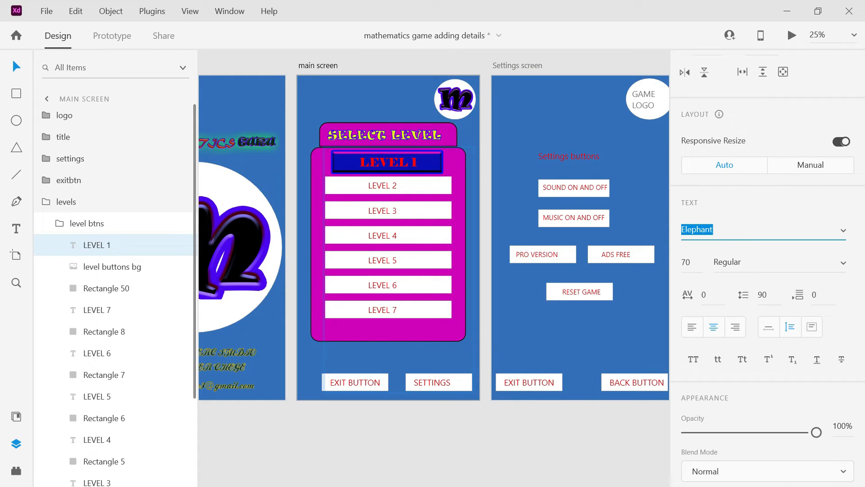
key(Up)
key(Up)
key(Up)
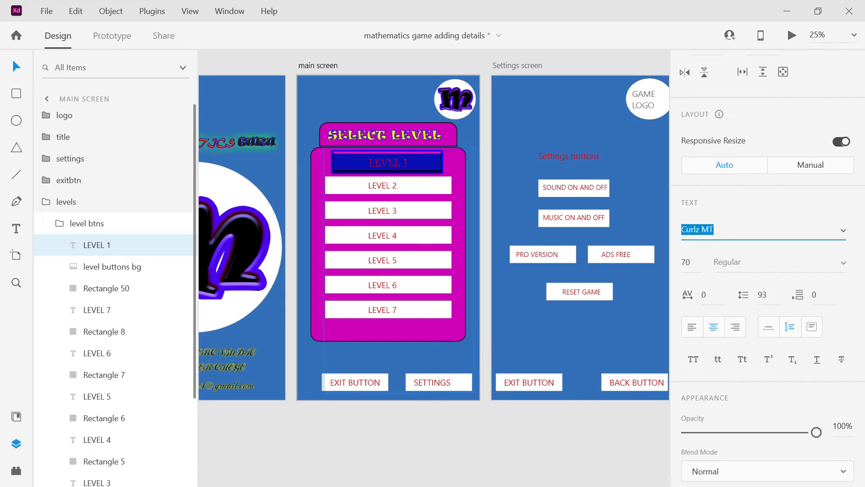
key(Up)
key(Up)
key(Up)
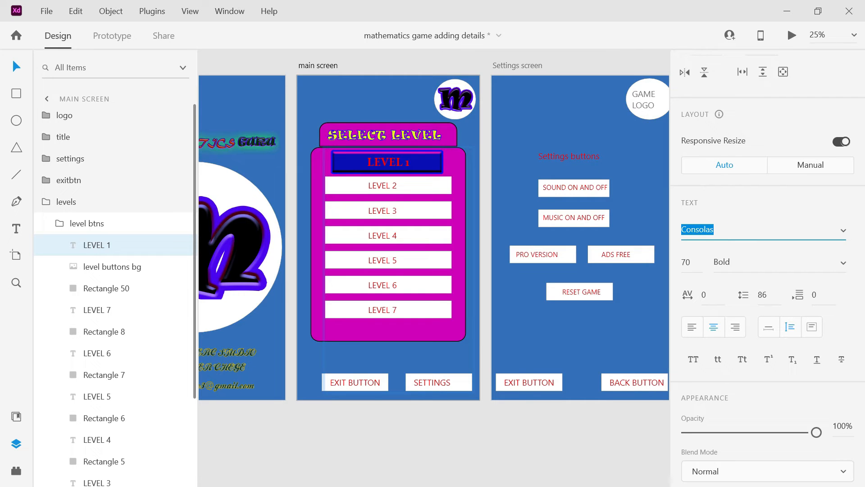
key(Up)
key(Up)
key(Up)
key(Up)
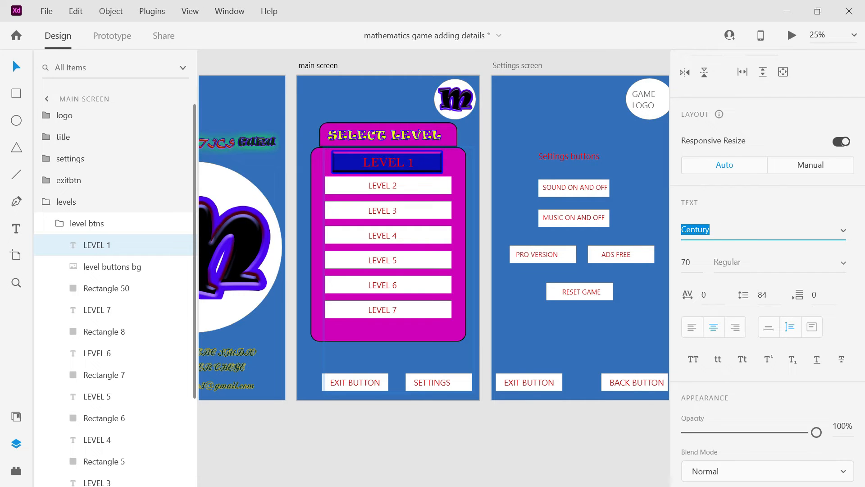
key(Up)
key(Up)
key(Up)
key(Up)
key(Up)
key(Up)
key(Up)
key(Up)
key(Up)
key(Up)
key(Up)
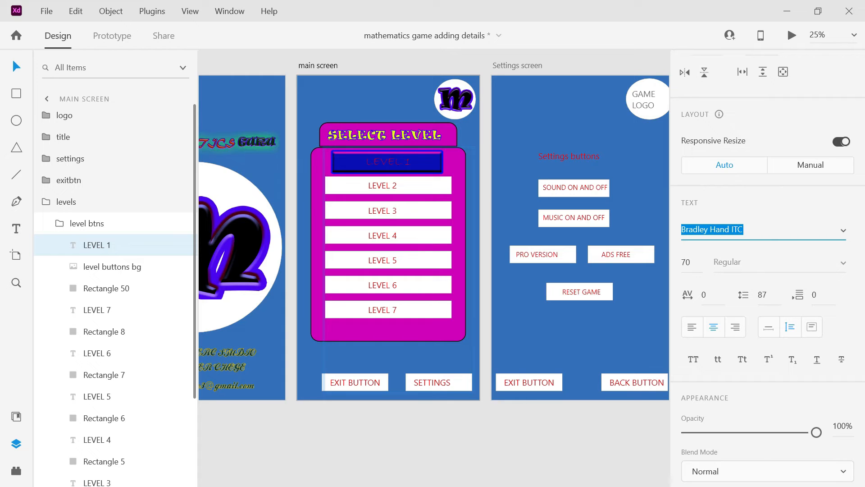
key(Up)
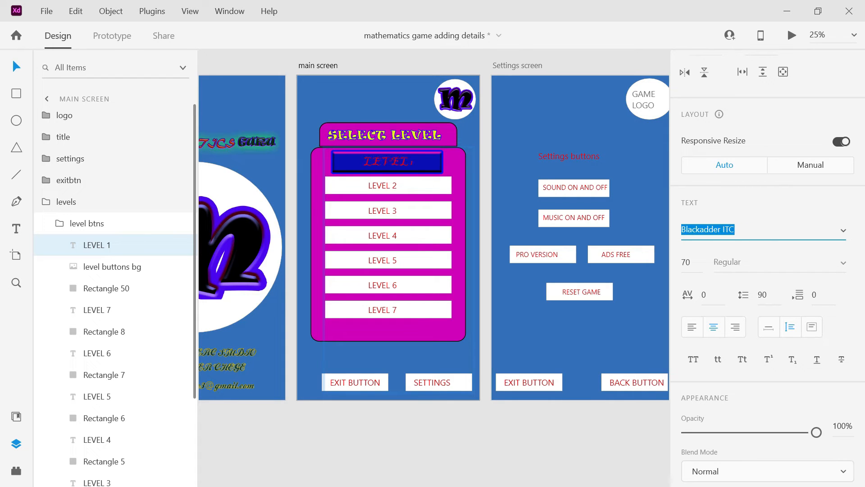
key(Up)
key(Up)
key(Up)
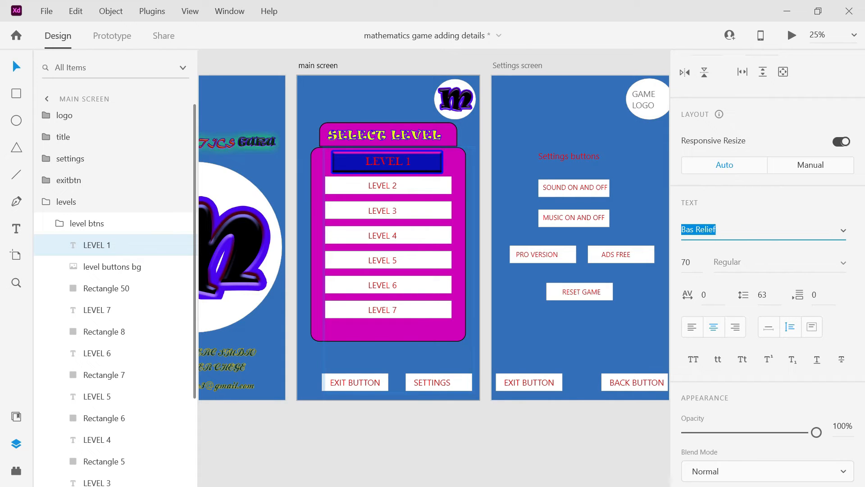
key(Up)
key(Up)
key(Up)
key(Down)
key(Down)
key(Down)
key(Down)
key(Down)
key(Down)
key(Down)
key(Down)
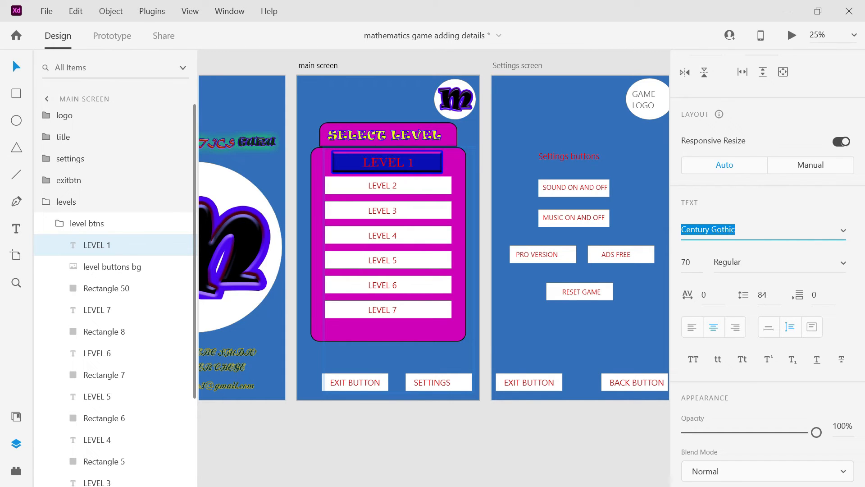
key(Down)
key(Down)
key(Down)
key(Down)
key(Down)
key(Down)
key(Down)
key(Down)
key(Down)
key(Down)
key(Down)
key(Down)
key(Down)
key(Down)
key(Down)
key(Down)
key(Down)
key(Down)
key(Down)
key(Down)
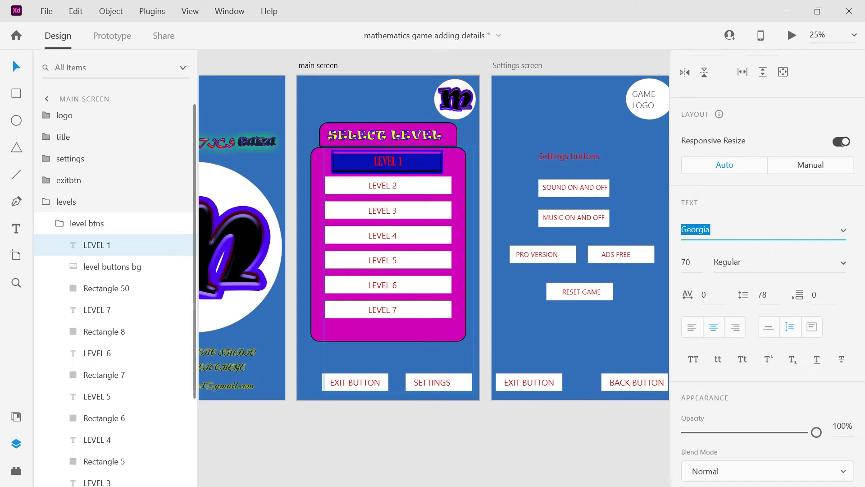
key(Down)
key(Down)
key(Down)
key(Down)
key(Down)
key(Down)
key(Down)
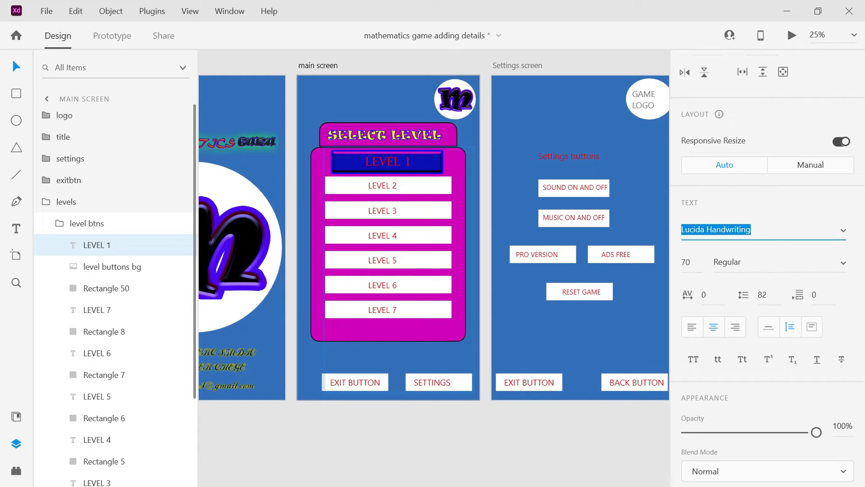
key(Down)
key(Down)
key(Down)
key(Down)
key(Down)
key(Down)
key(Down)
key(Down)
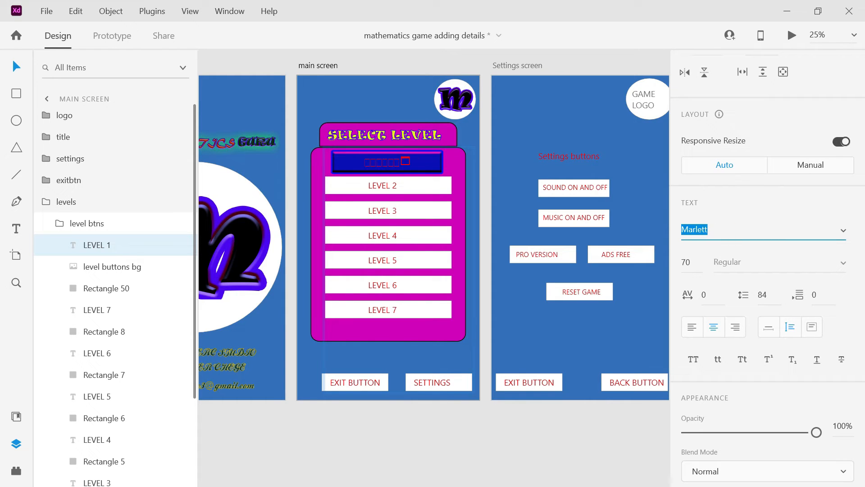
Browse onward through the font list past Marlett and set the LEVEL 1 text to Ravie
key(Down)
key(Down)
key(Down)
key(Down)
key(Down)
key(Down)
key(Down)
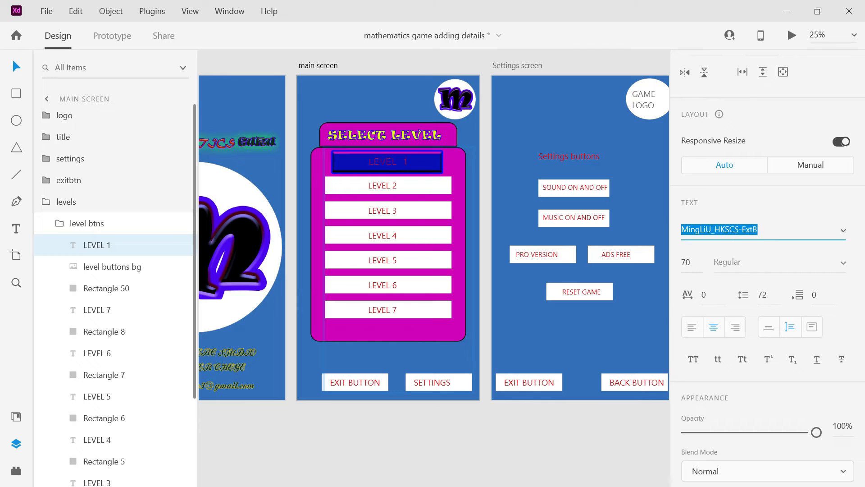
key(Down)
key(Down)
key(Down)
key(Down)
key(Down)
key(Down)
key(Down)
key(Down)
key(Down)
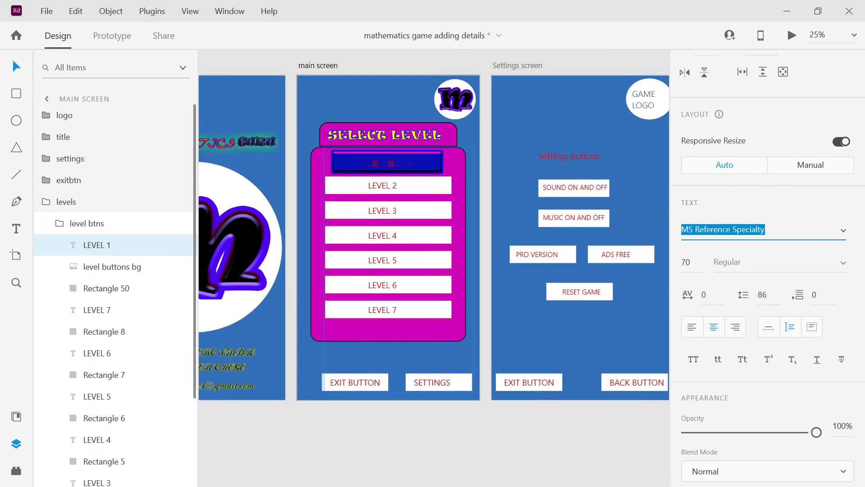
key(Down)
key(Down)
key(Down)
key(Down)
key(Down)
key(Down)
key(Down)
key(Down)
key(Down)
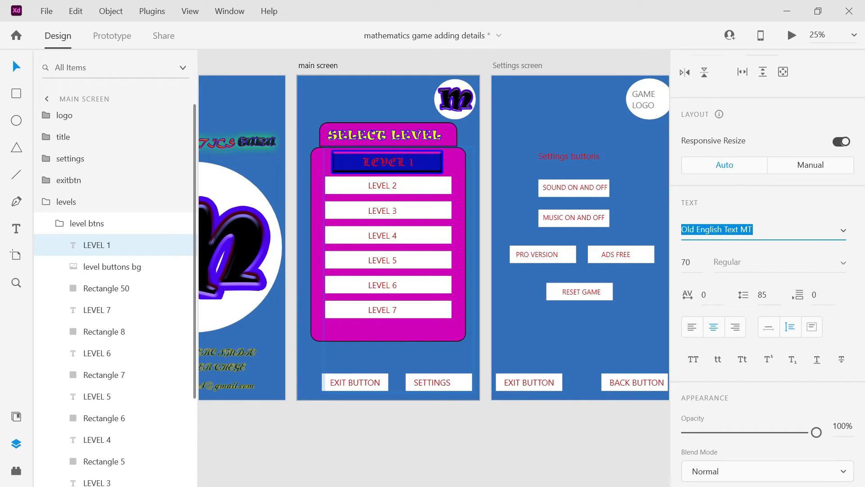
key(Down)
key(Down)
key(Down)
key(Down)
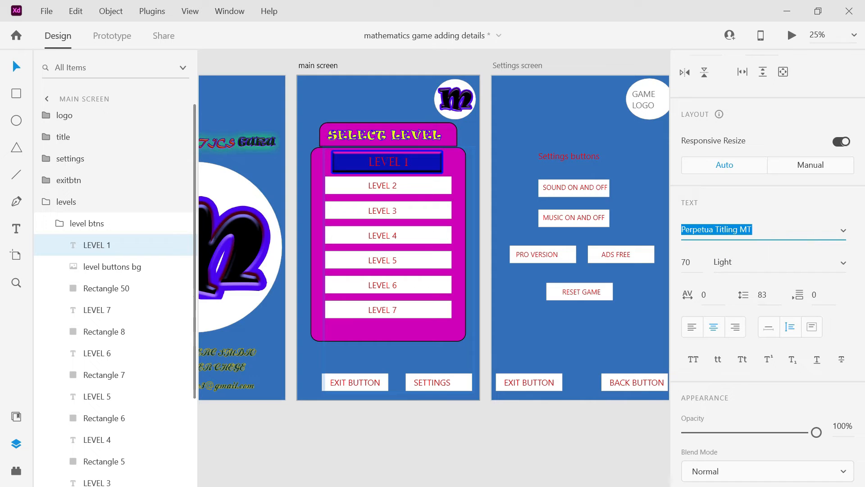
key(Down)
key(Down)
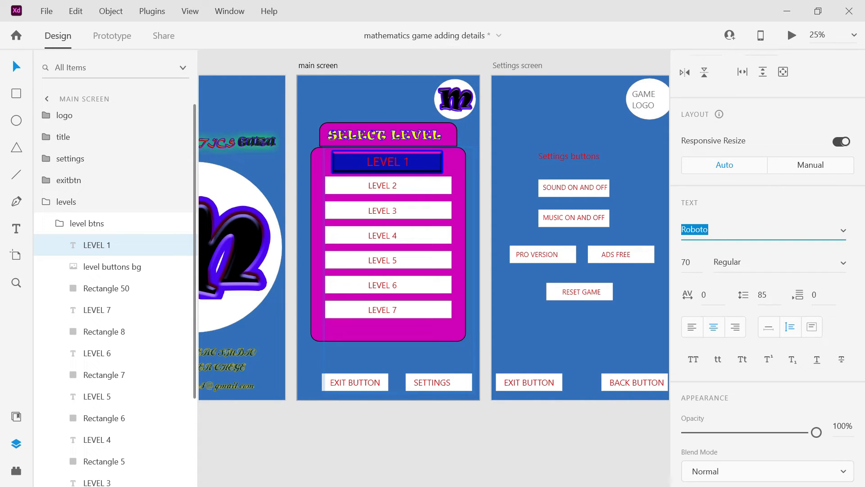
key(Up)
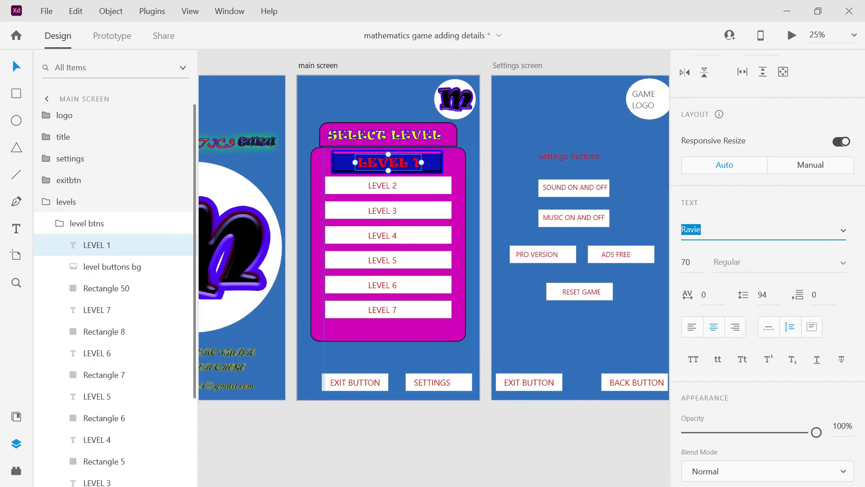
click(585, 58)
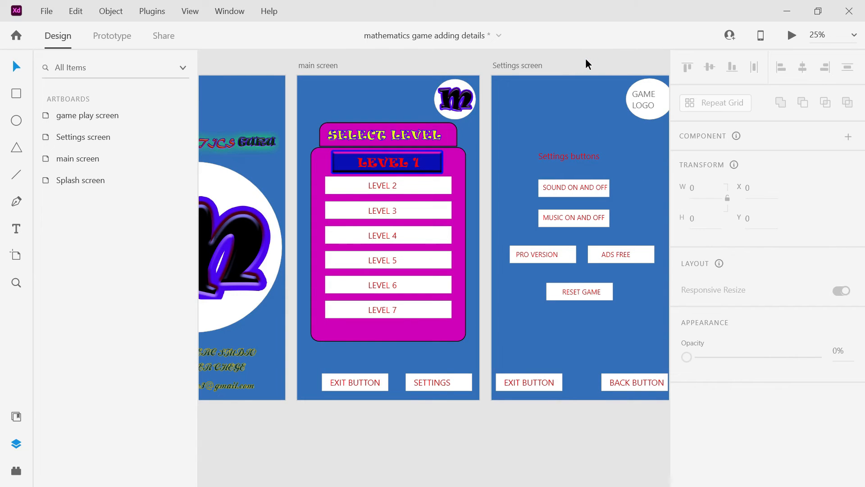
Group the LEVEL 1 text with its level buttons bg image and name the group level 1
click(391, 192)
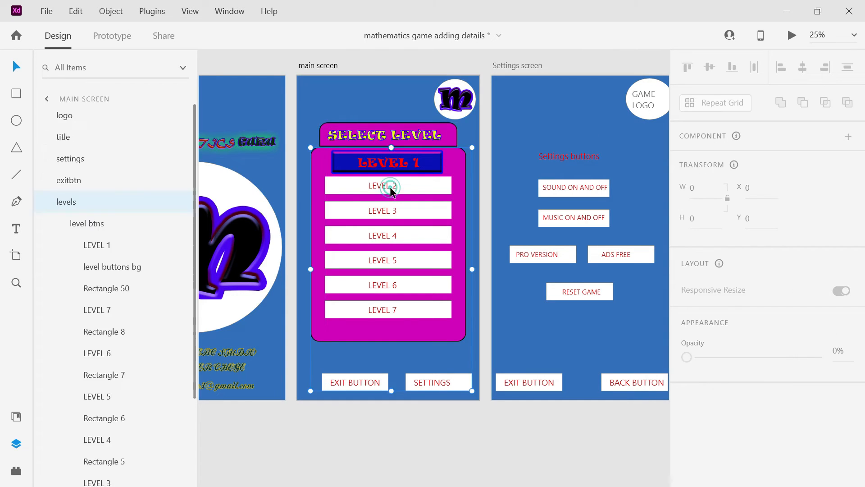
click(116, 267)
shift+click(101, 247)
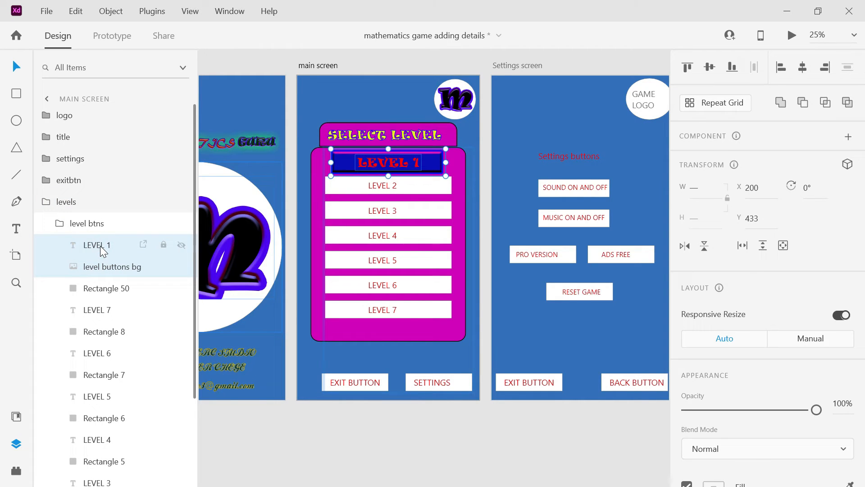
right_click(101, 246)
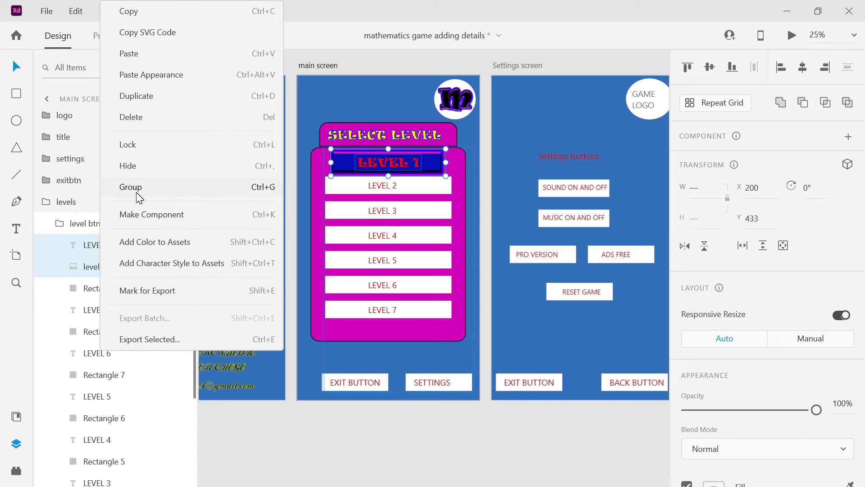
click(137, 193)
double_click(103, 244)
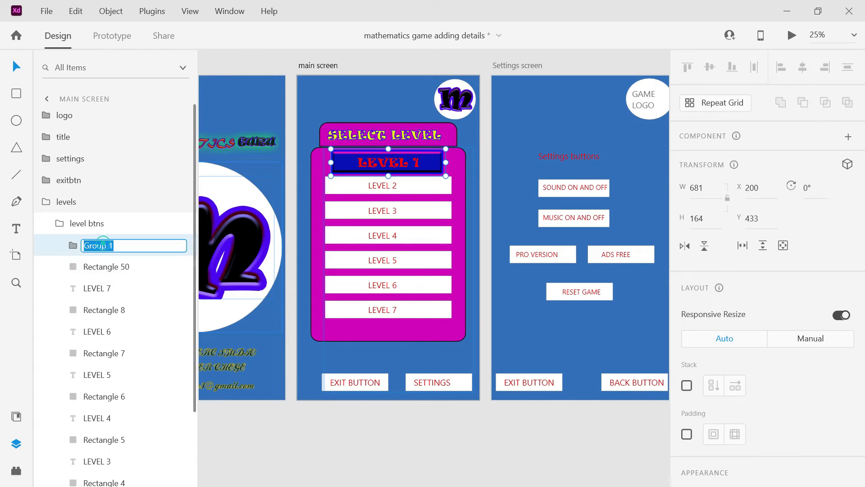
text(level)
key(Return)
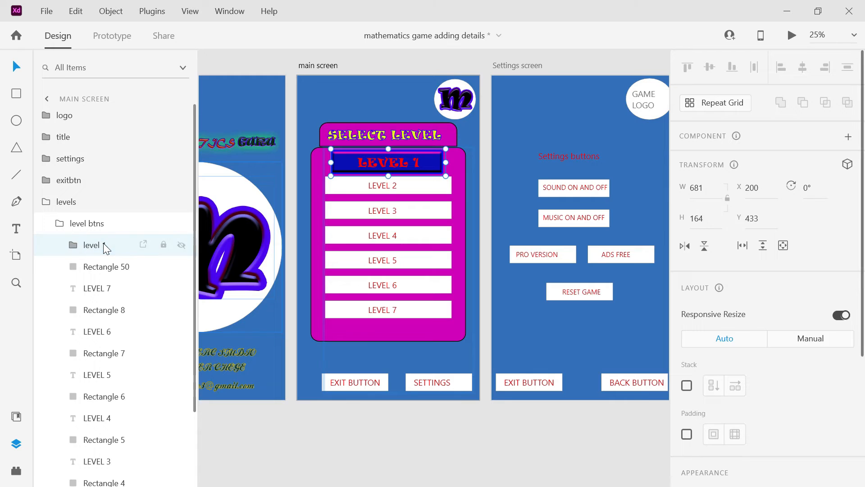
Delete all old level button layers from Rectangle 50 through Rectangle 3, including the LEVEL 2 to LEVEL 7 texts
click(102, 267)
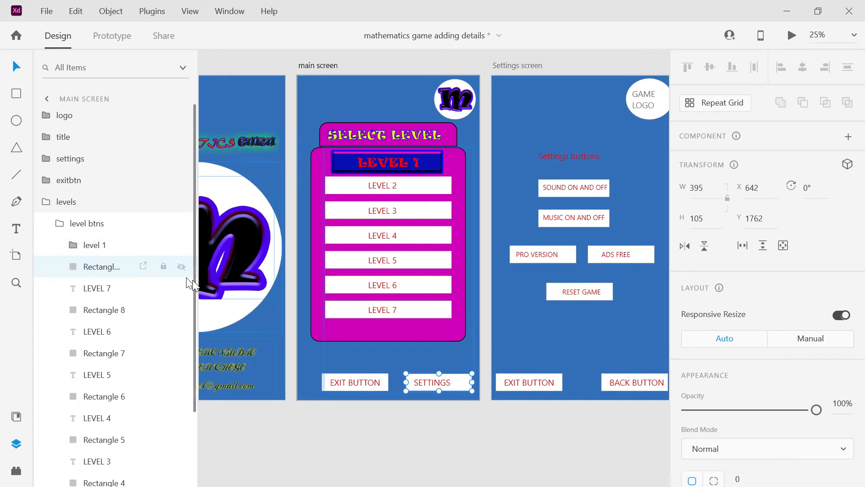
drag(194, 279, 188, 354)
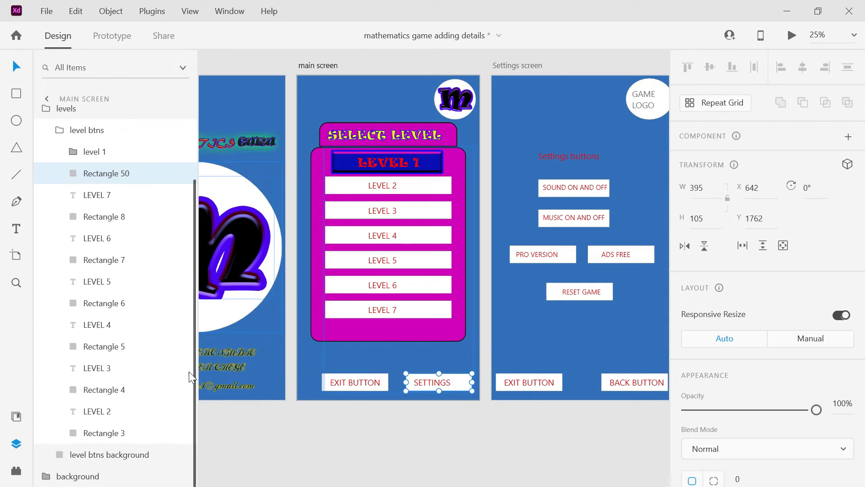
shift+click(117, 432)
right_click(104, 324)
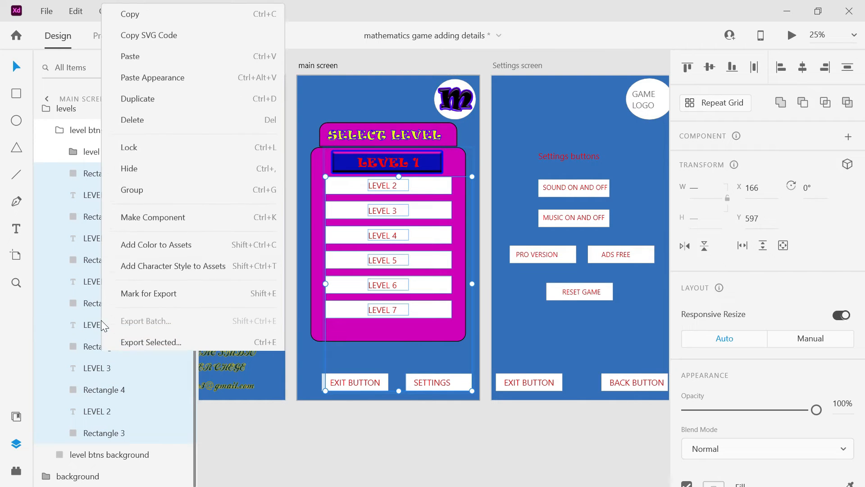
click(148, 116)
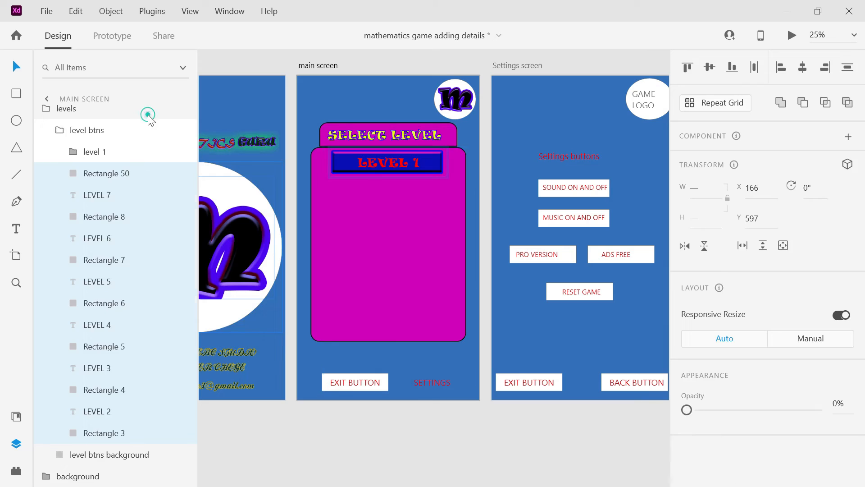
Duplicate the level 1 group and rename the lower of the two groups level 2
click(92, 246)
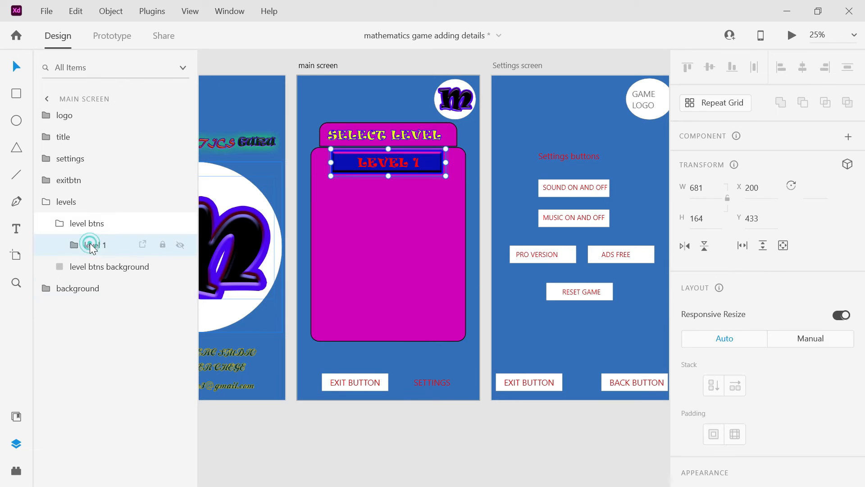
right_click(92, 246)
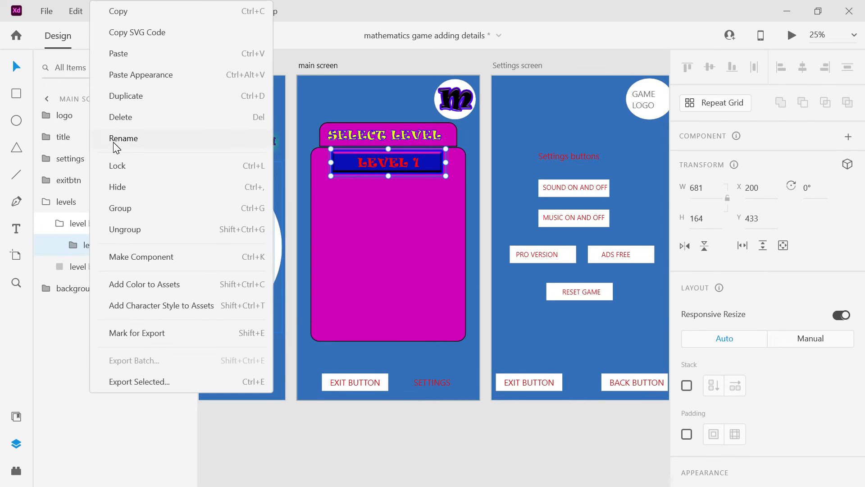
click(122, 96)
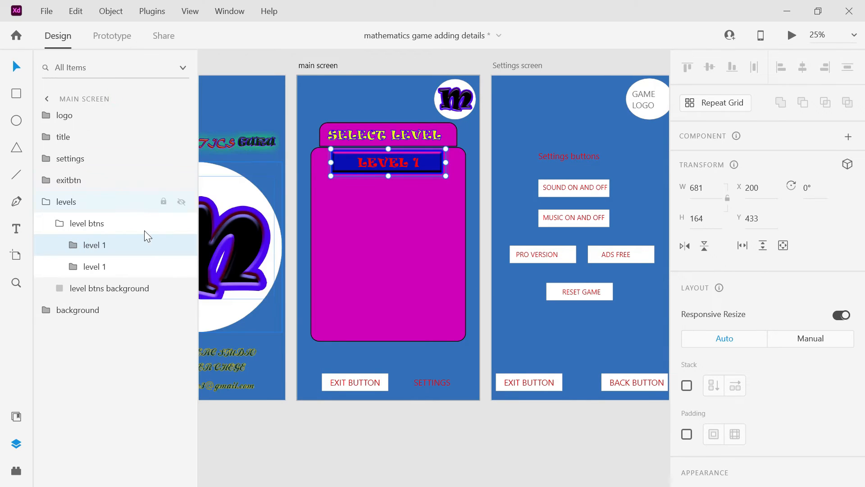
click(109, 267)
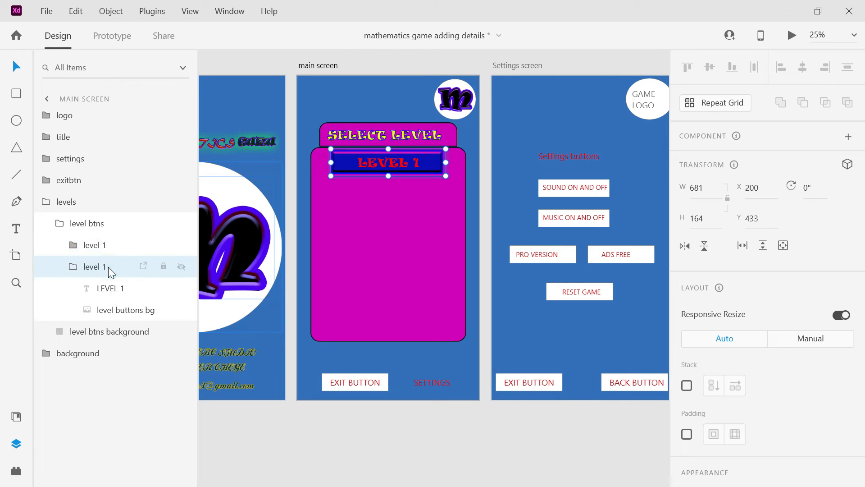
double_click(104, 267)
click(103, 266)
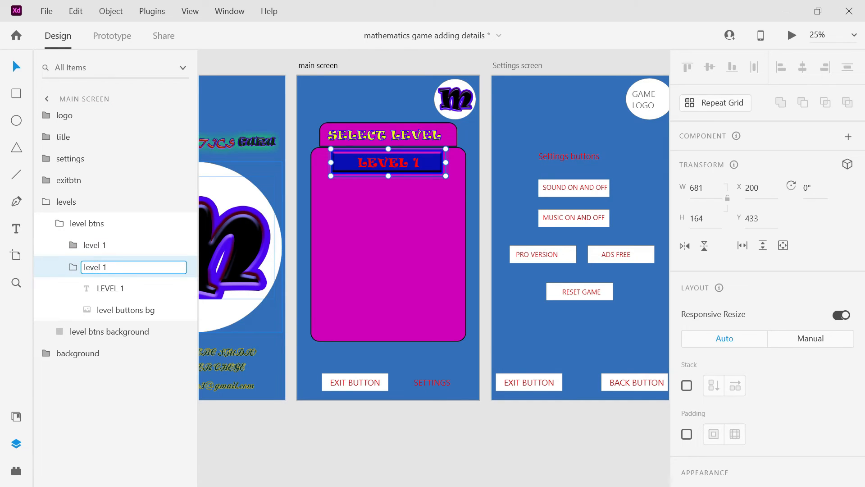
click(122, 286)
double_click(110, 267)
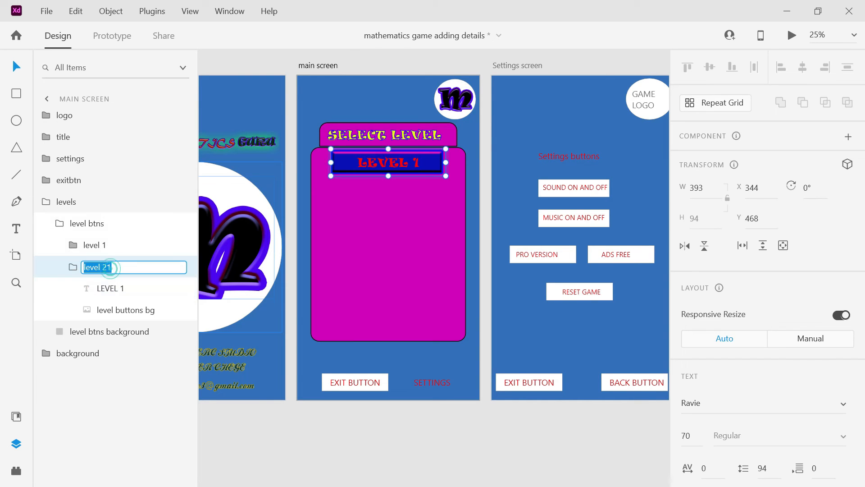
click(113, 267)
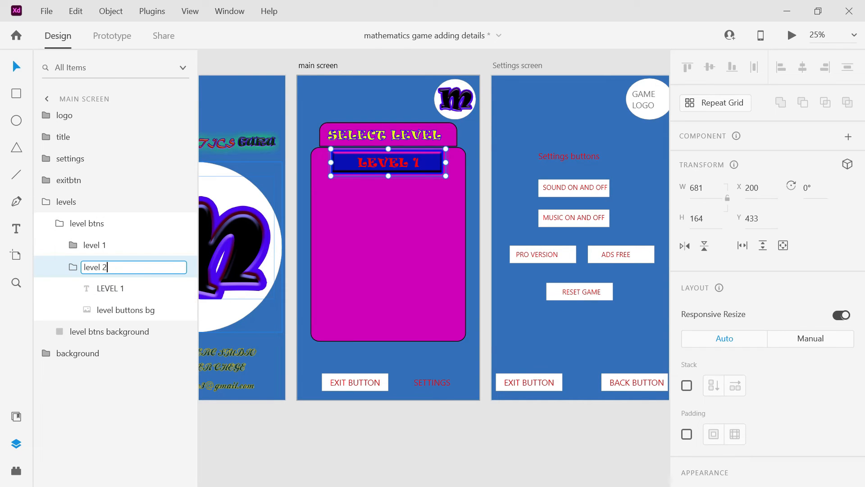
click(116, 288)
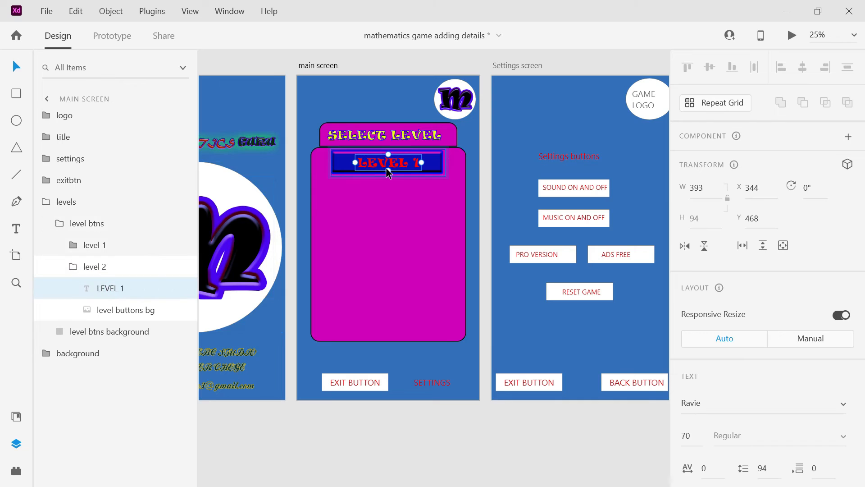
Try changing the text of the topmost of the two overlapping buttons to LEVEL 2
click(414, 164)
double_click(415, 164)
double_click(415, 164)
click(417, 162)
key(BackSpace)
text(2)
key(Return)
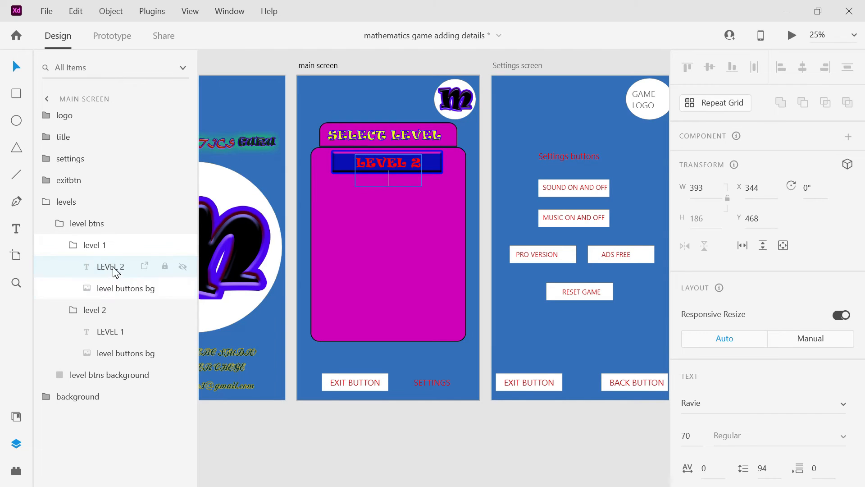
Restore the edited button text in the level 1 group to LEVEL 1
key(BackSpace)
key(BackSpace)
text(1)
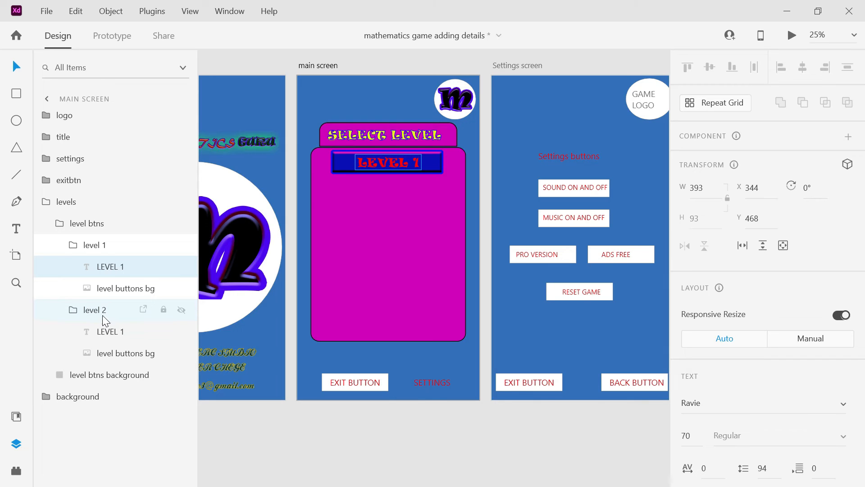
Move the front duplicate button to Y 597, directly beneath the other one, and change its text to LEVEL 2
click(103, 316)
drag(423, 166, 423, 192)
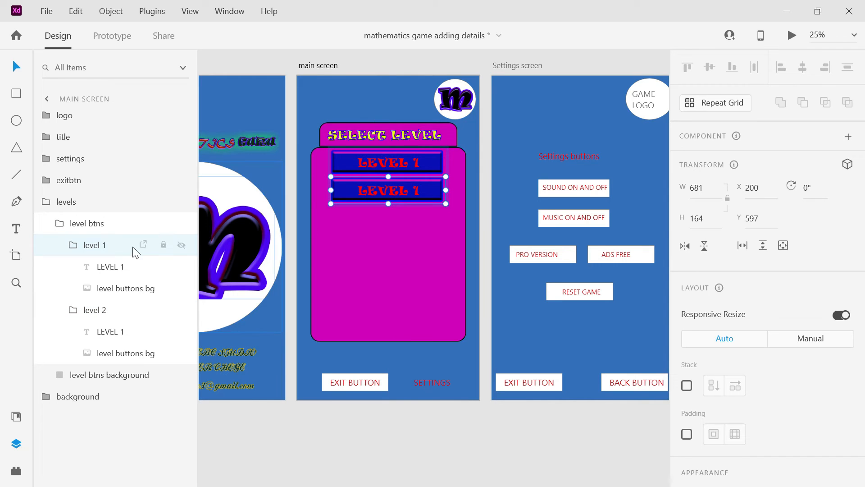
click(124, 334)
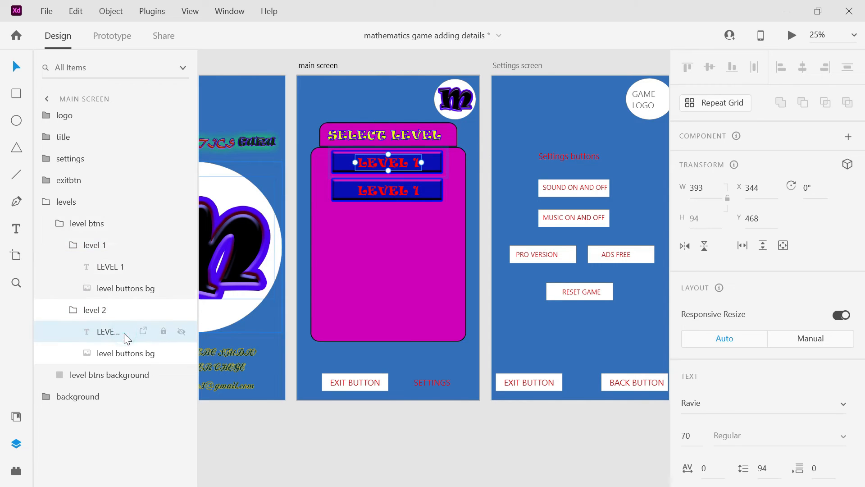
click(415, 196)
double_click(414, 194)
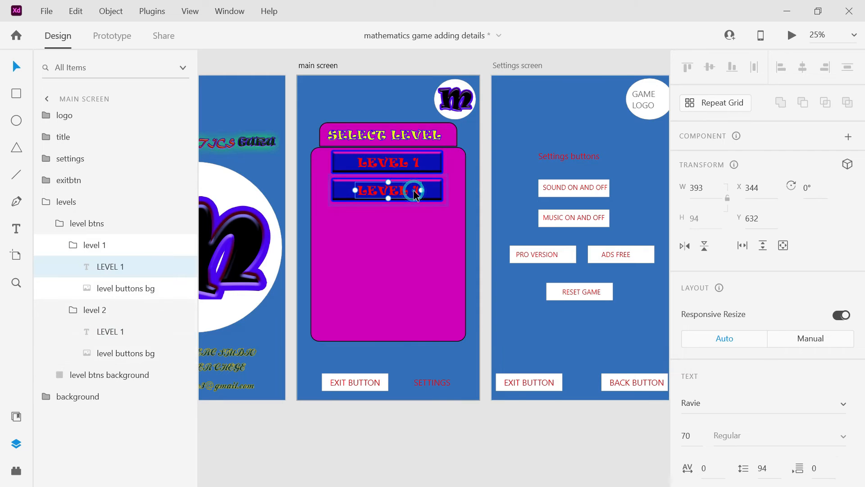
double_click(414, 192)
double_click(415, 191)
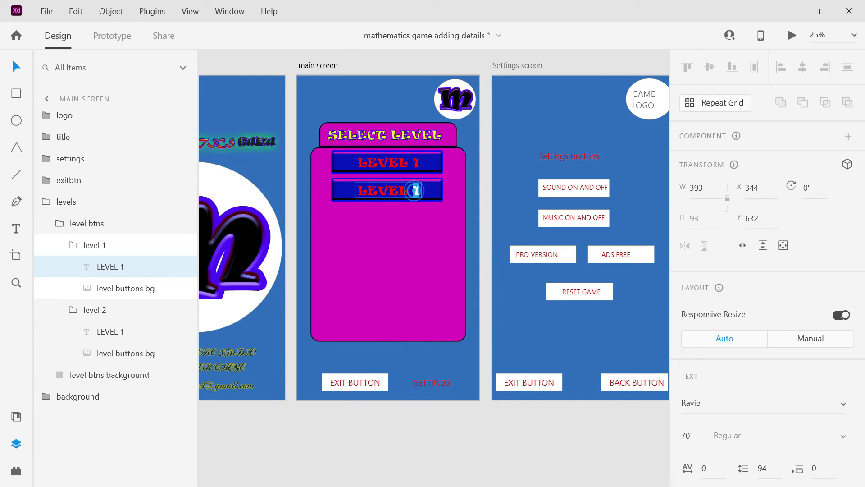
text(2)
key(Return)
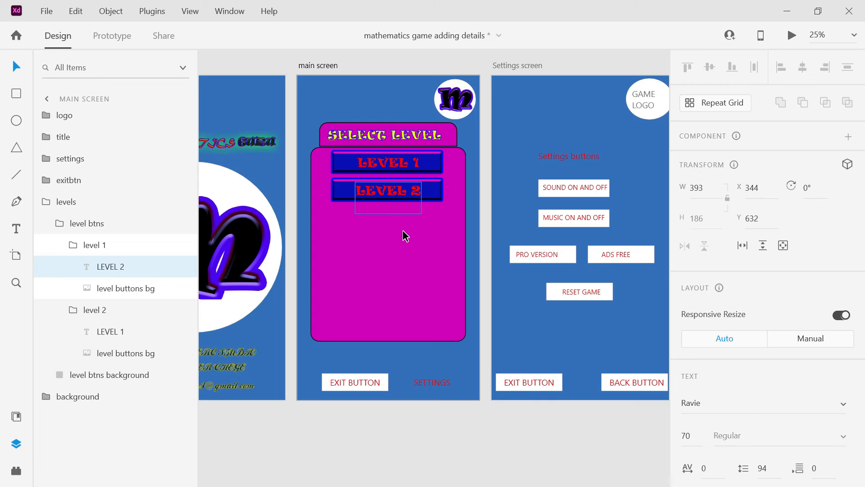
key(BackSpace)
click(399, 234)
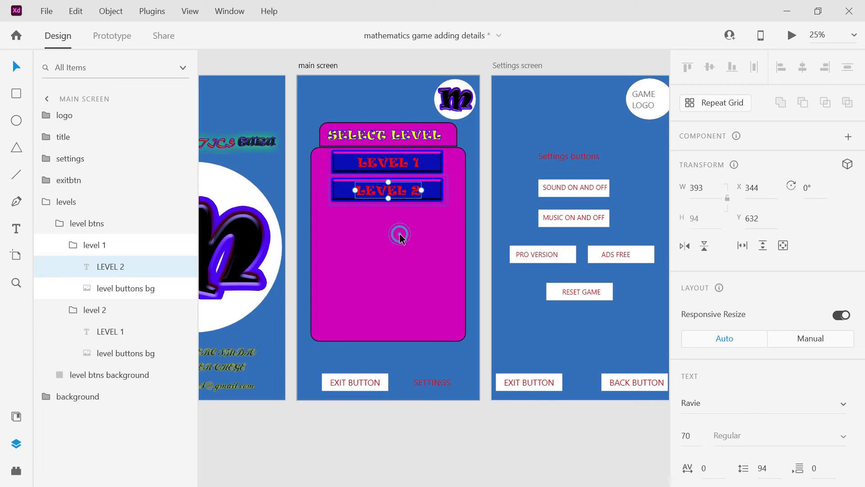
click(387, 241)
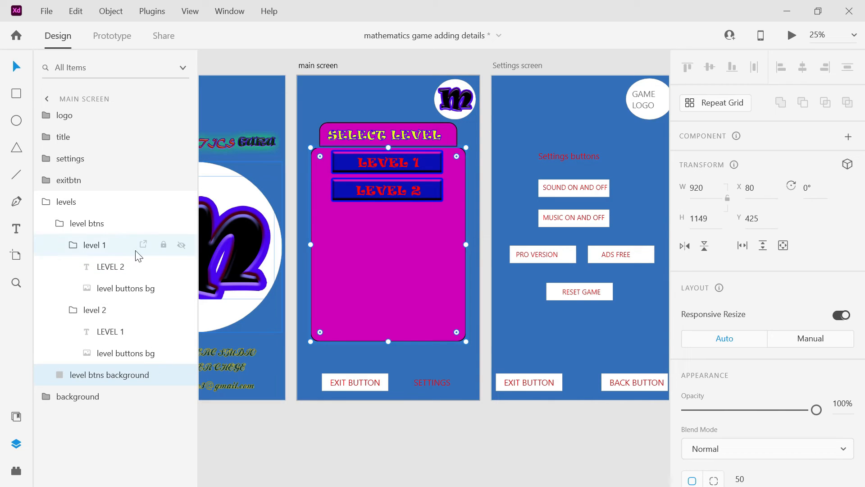
Duplicate the LEVEL 1 button's group and move the copy to Y 761, directly beneath the LEVEL 2 button
click(96, 309)
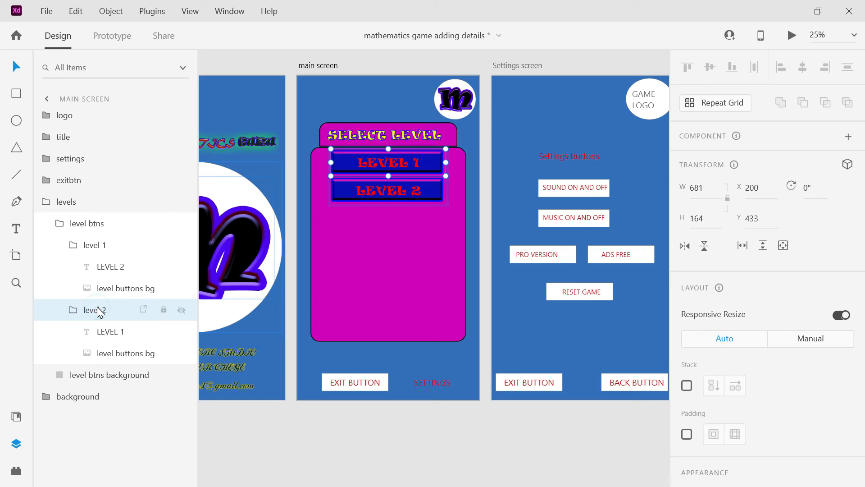
click(75, 309)
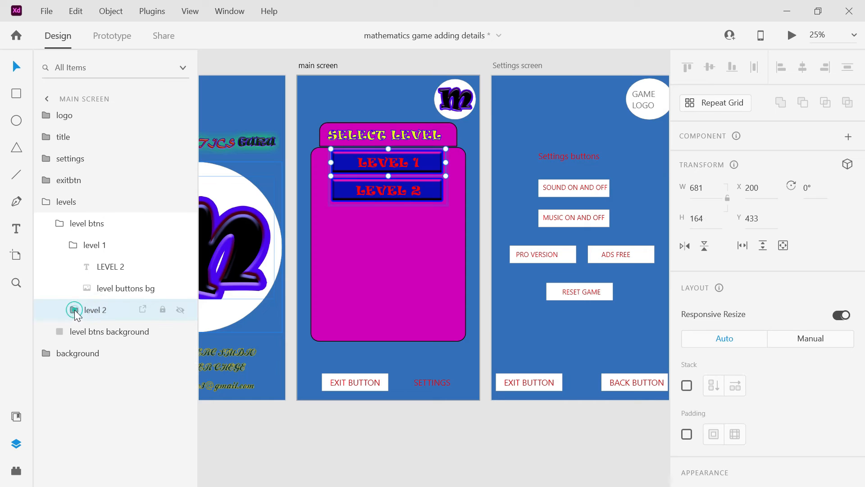
click(72, 245)
click(91, 271)
right_click(92, 273)
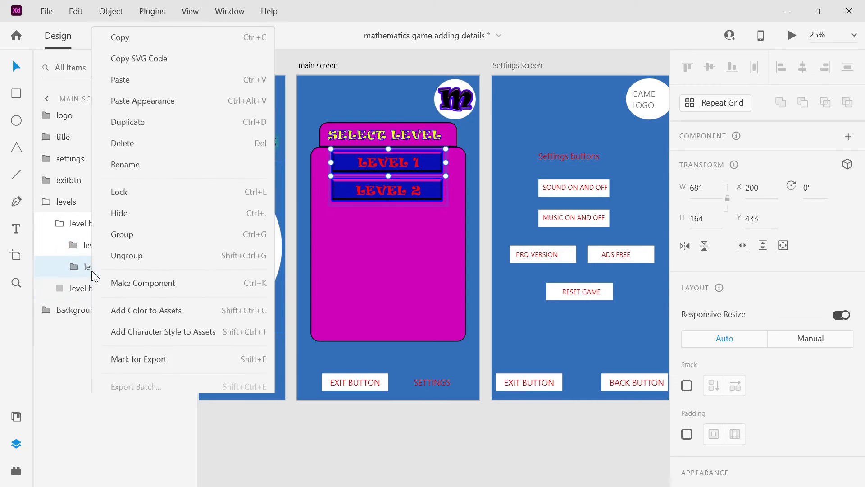
click(140, 97)
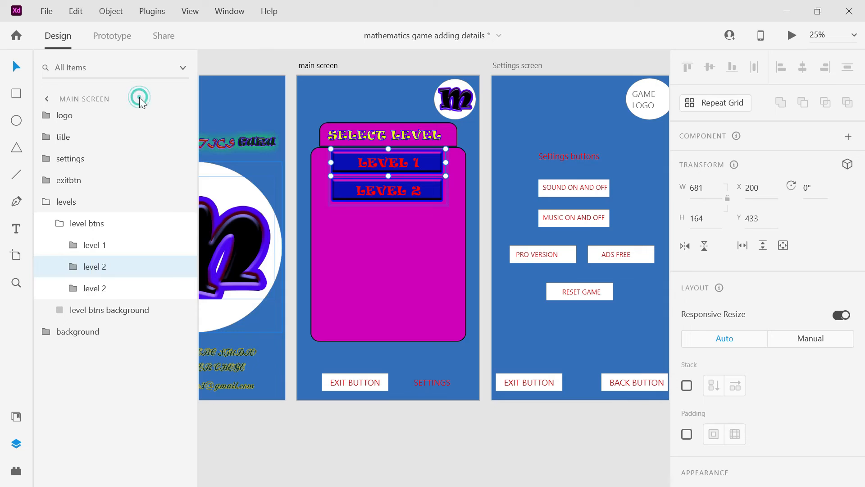
click(118, 290)
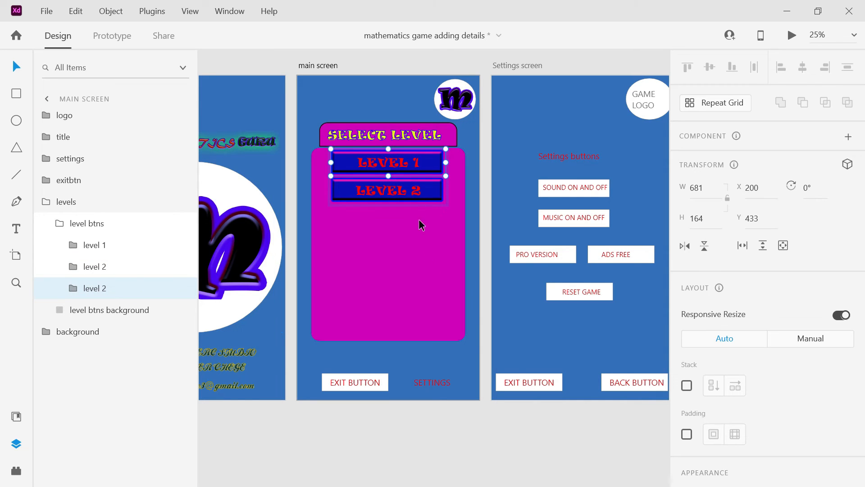
drag(429, 162, 424, 219)
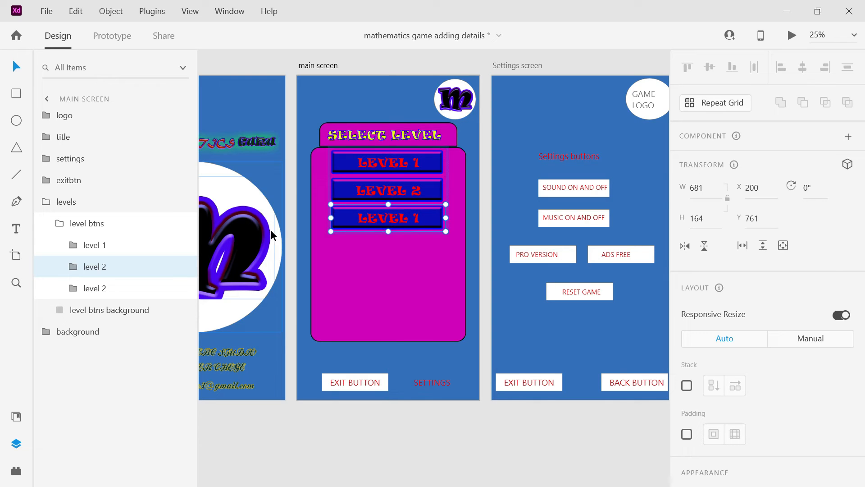
Rename the group that holds the LEVEL 2 button to level 2
click(109, 290)
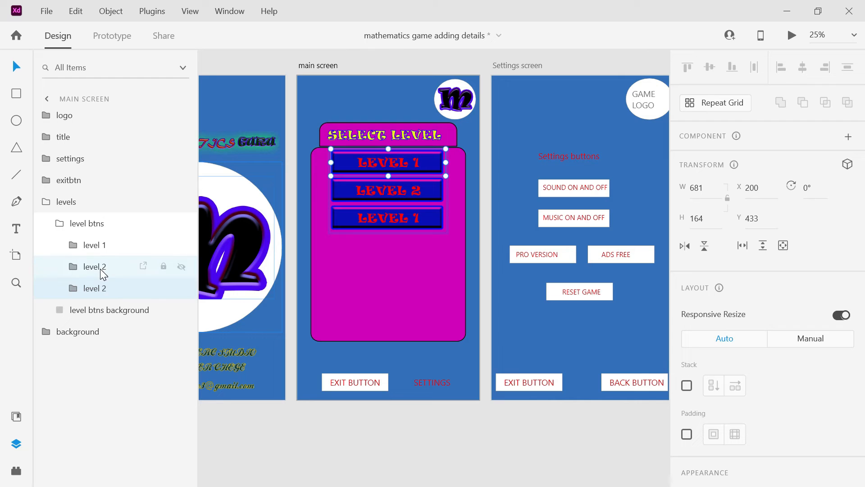
click(96, 250)
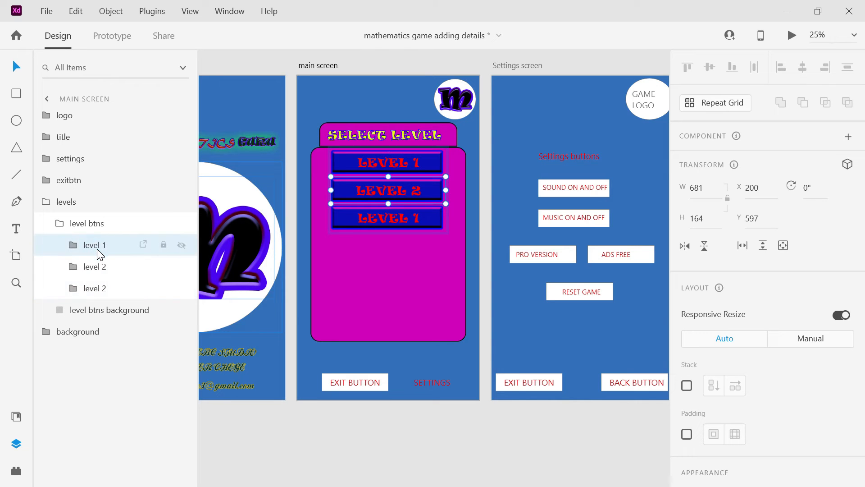
click(72, 249)
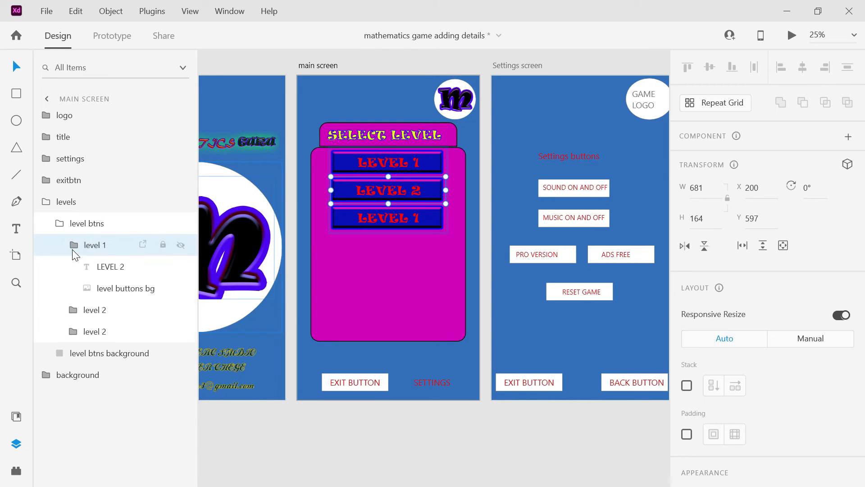
double_click(104, 247)
click(103, 246)
double_click(104, 246)
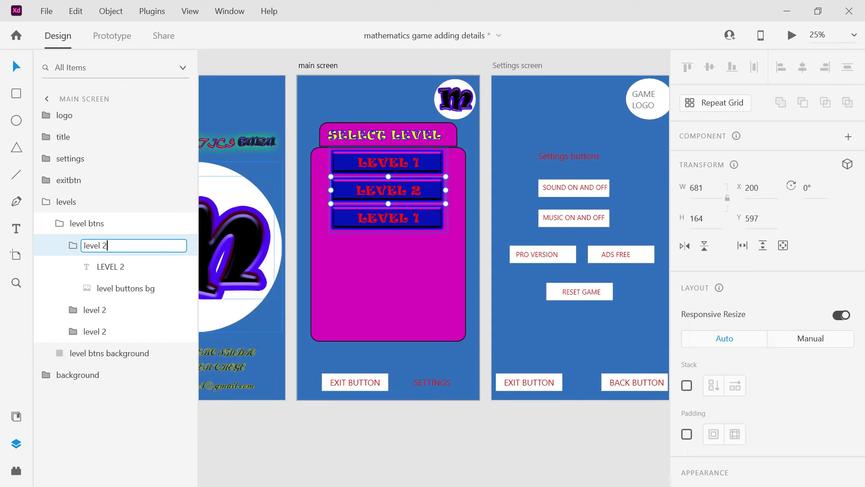
text(2)
key(Return)
Reorder the LEVEL 1 button's group to be first inside level btns and change its name to level 21
click(105, 332)
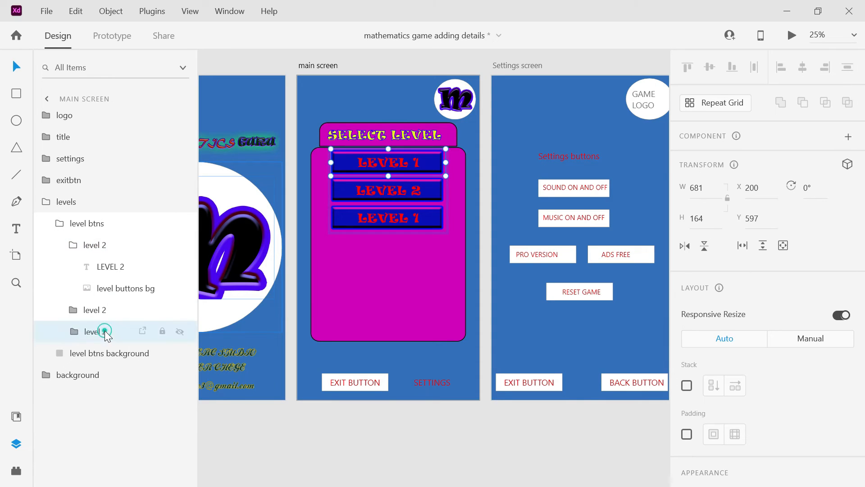
drag(105, 331, 102, 247)
double_click(102, 247)
click(106, 246)
text(1)
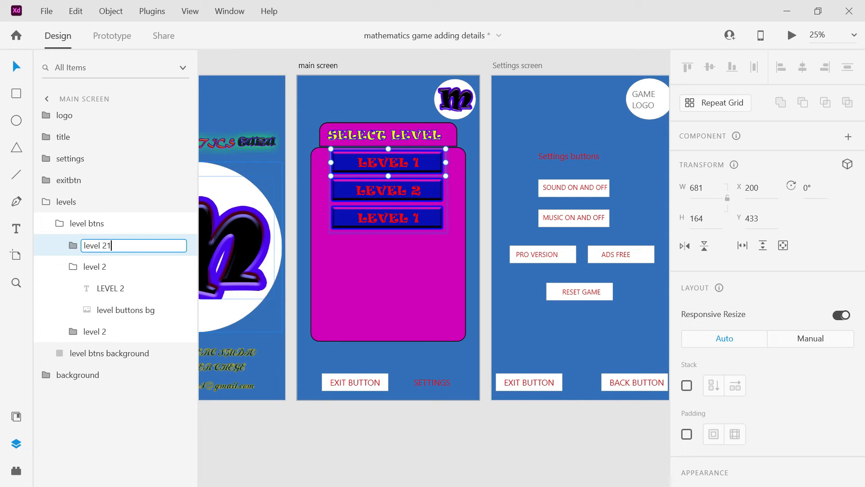
key(Return)
Collapse the two upper button groups and rename the third button's group level 3
click(75, 248)
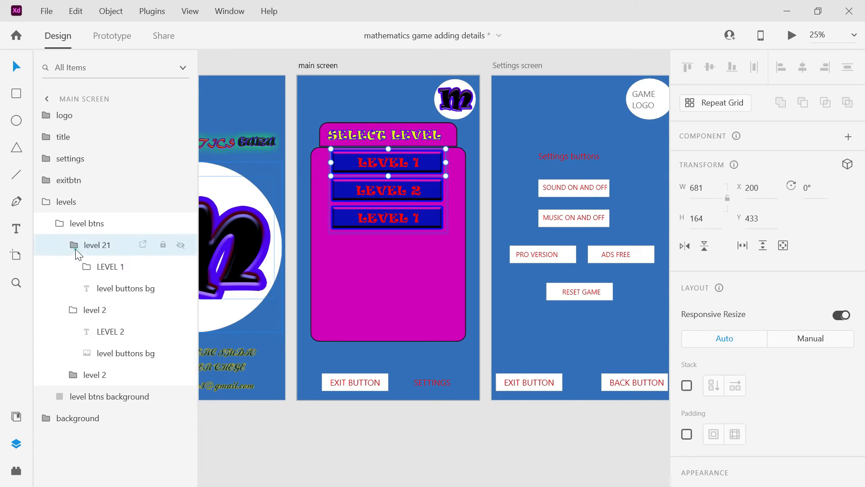
click(75, 249)
click(73, 268)
click(73, 288)
click(73, 288)
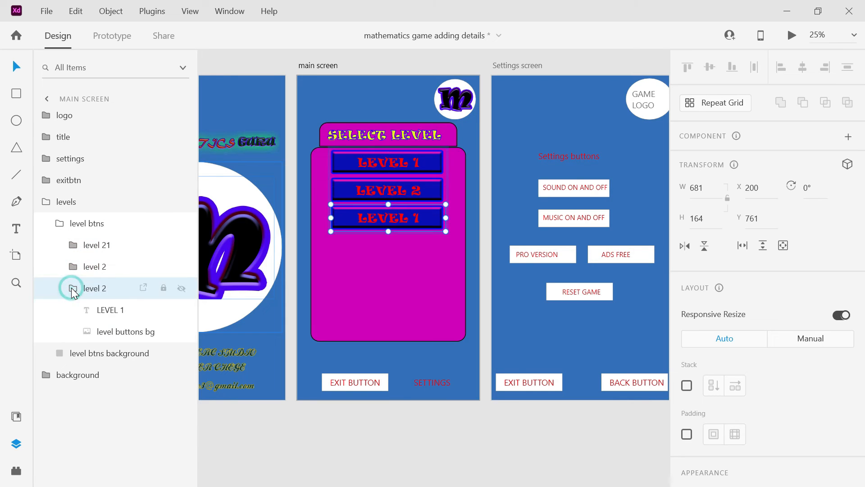
double_click(100, 289)
double_click(104, 289)
text(3)
key(Return)
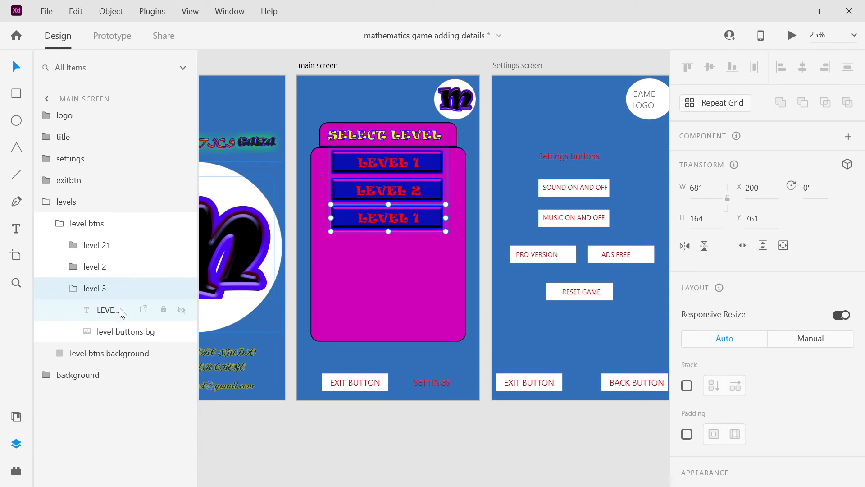
Change the third button's text to LEVEL 3
click(119, 309)
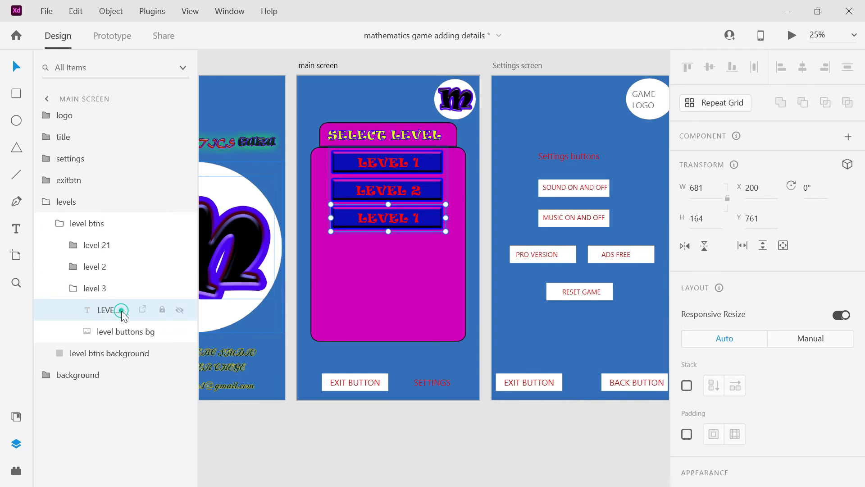
double_click(414, 218)
double_click(414, 217)
text(3)
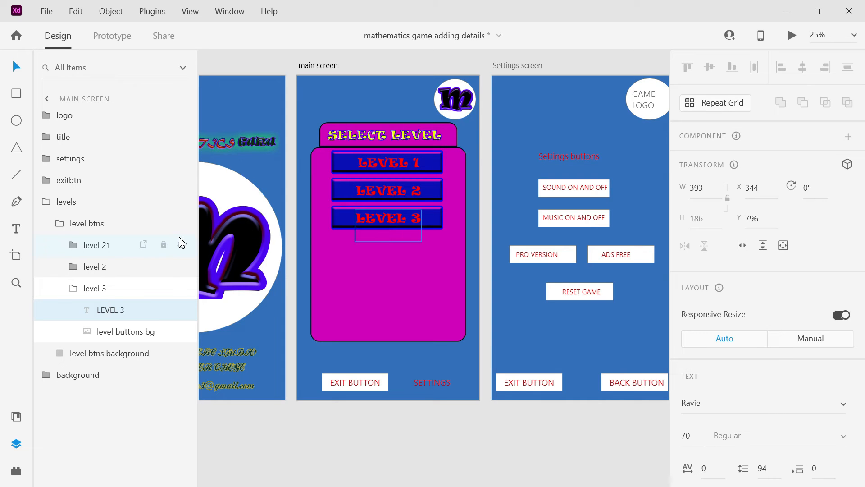
key(BackSpace)
Correct the name of the level 21 group to level 1
double_click(100, 245)
click(100, 245)
drag(108, 245, 102, 245)
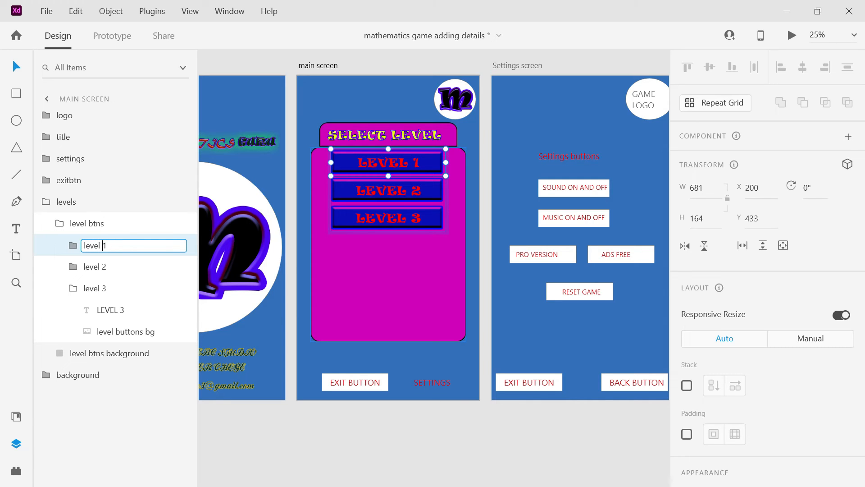
click(77, 246)
click(77, 246)
Duplicate the level 3 group and move the copy to Y 925, directly beneath the LEVEL 3 button
click(76, 266)
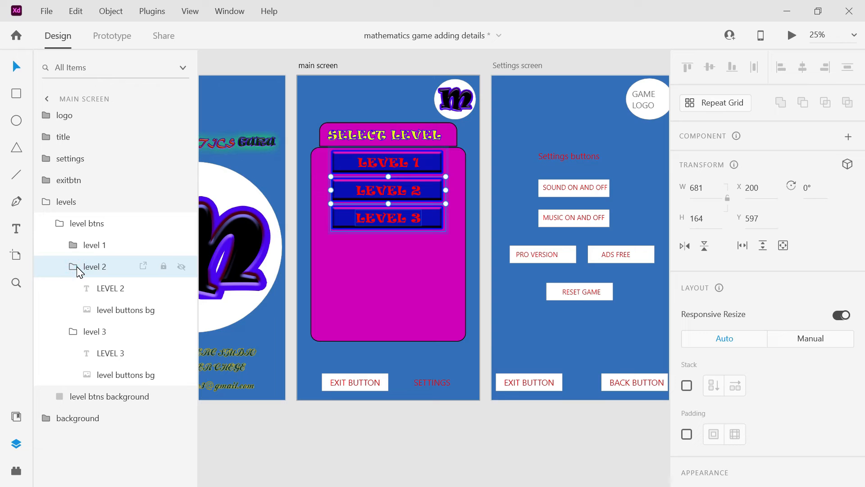
click(76, 268)
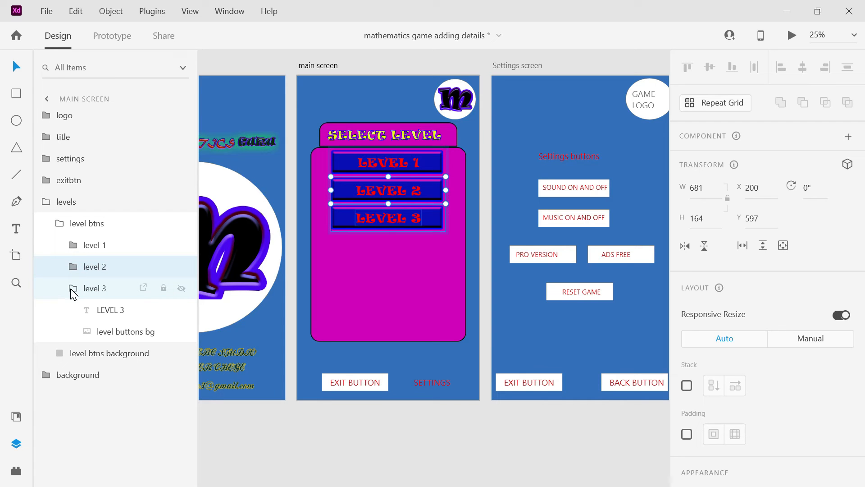
click(73, 290)
right_click(86, 291)
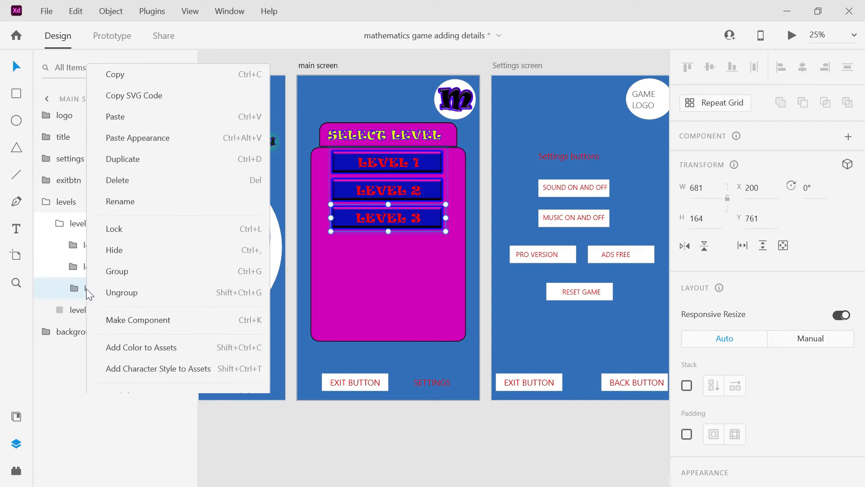
click(124, 93)
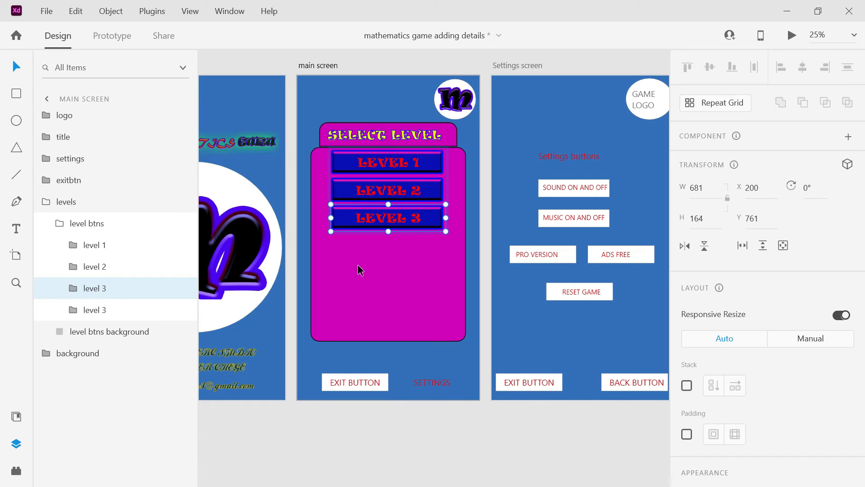
click(97, 309)
drag(419, 224, 425, 249)
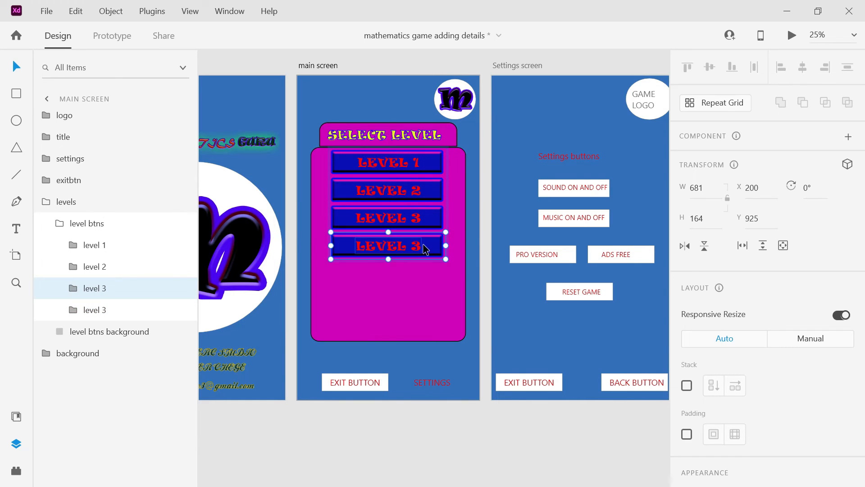
click(104, 314)
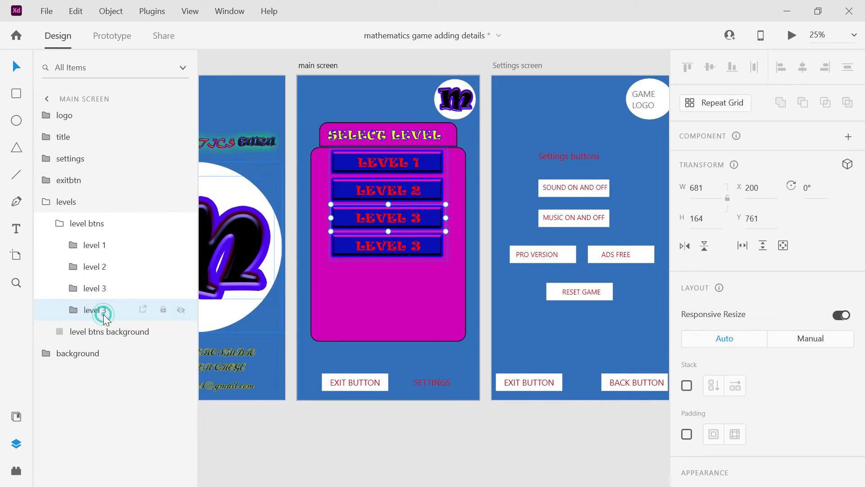
drag(104, 315, 103, 291)
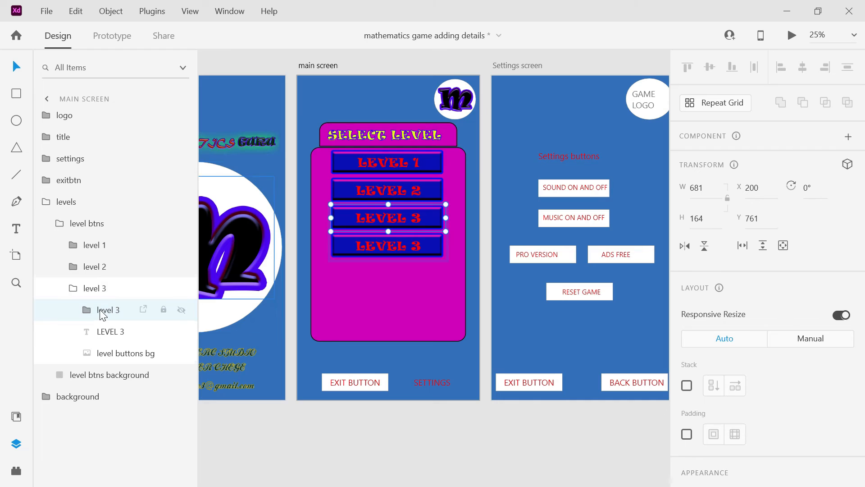
key(ctrl+z)
Reorder the two level 3 groups so that the one for the button at Y 761 comes directly below level 2
click(74, 290)
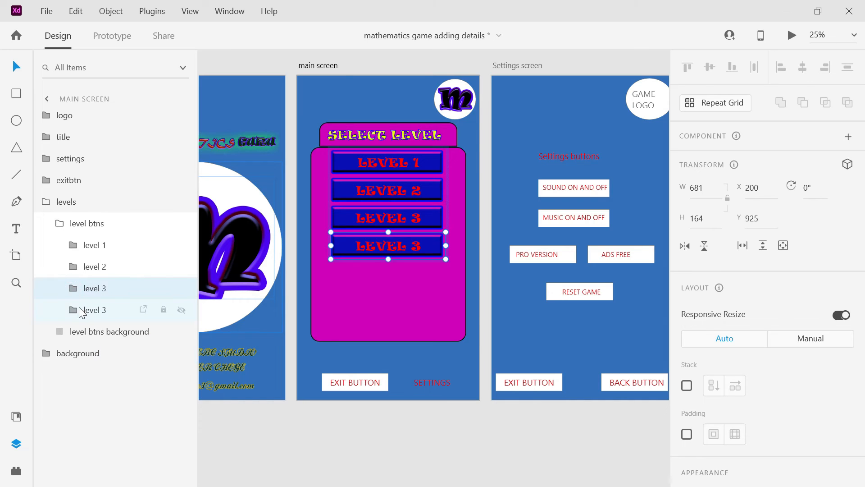
drag(86, 317, 84, 280)
click(75, 310)
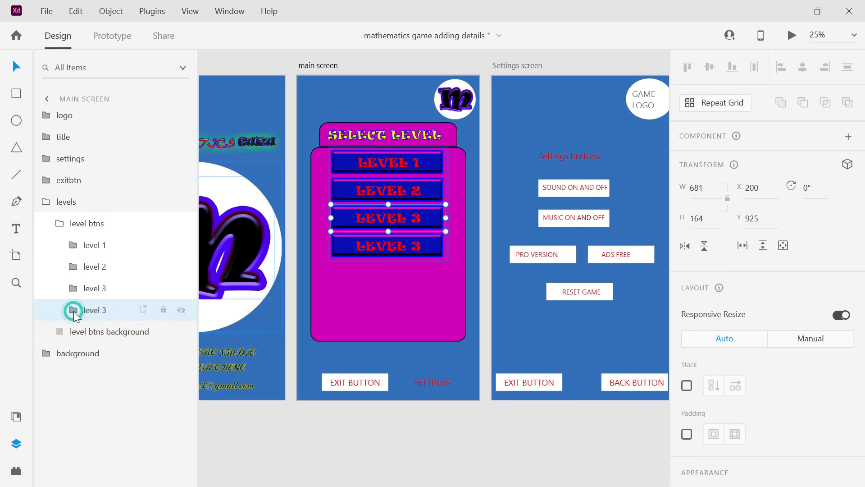
drag(77, 314, 97, 280)
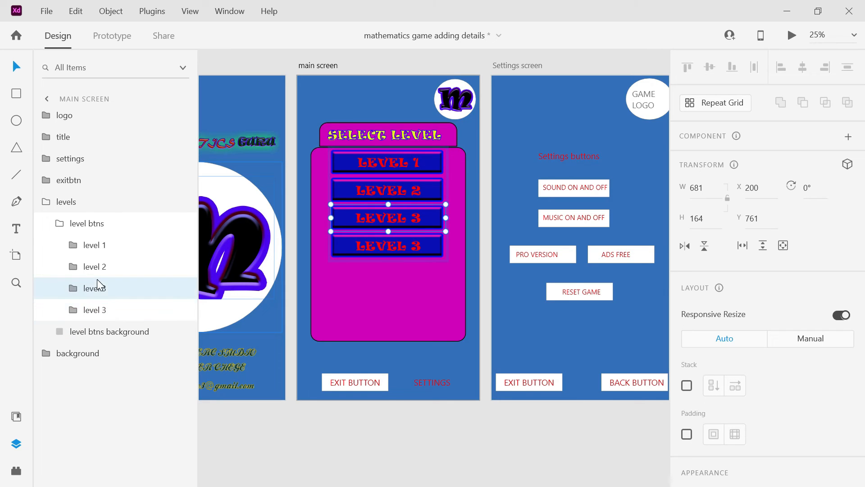
Rename the fourth button's group, the lower of the two level 3 groups, to level 4
click(99, 310)
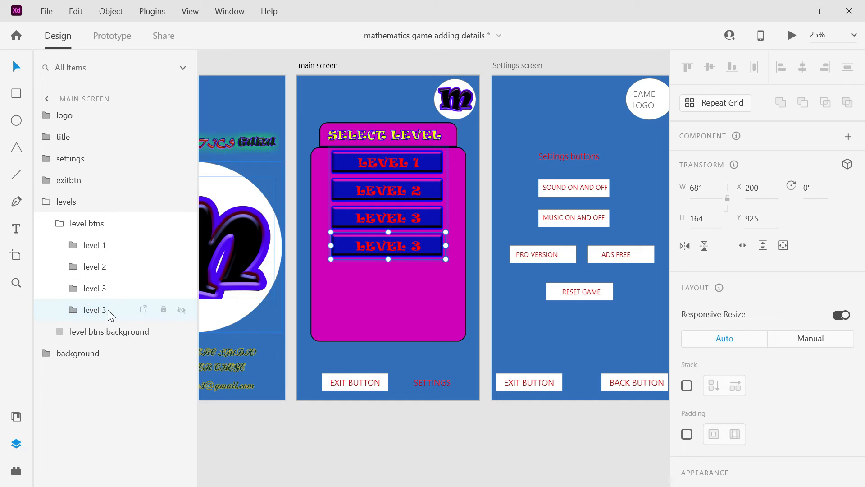
double_click(112, 310)
double_click(105, 310)
click(103, 310)
click(107, 311)
text(4)
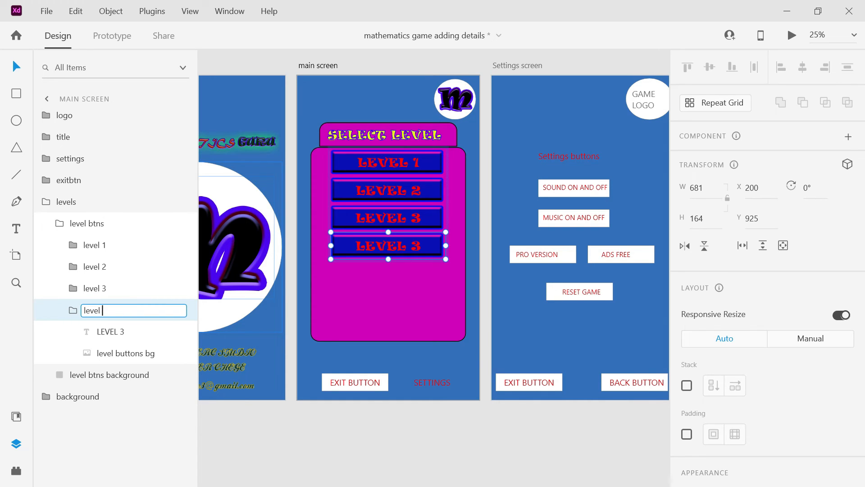
Change the fourth button's text to LEVEL 4 and widen its text box to about 415 so it fits on one line
click(404, 248)
double_click(415, 250)
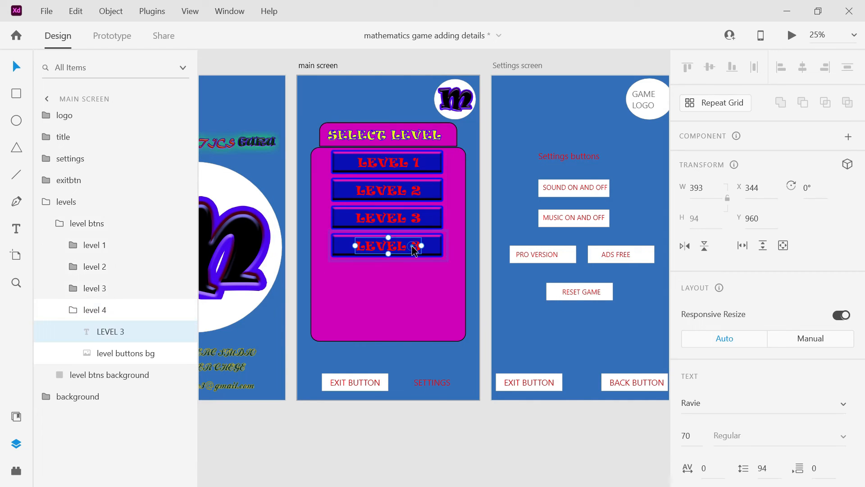
double_click(411, 246)
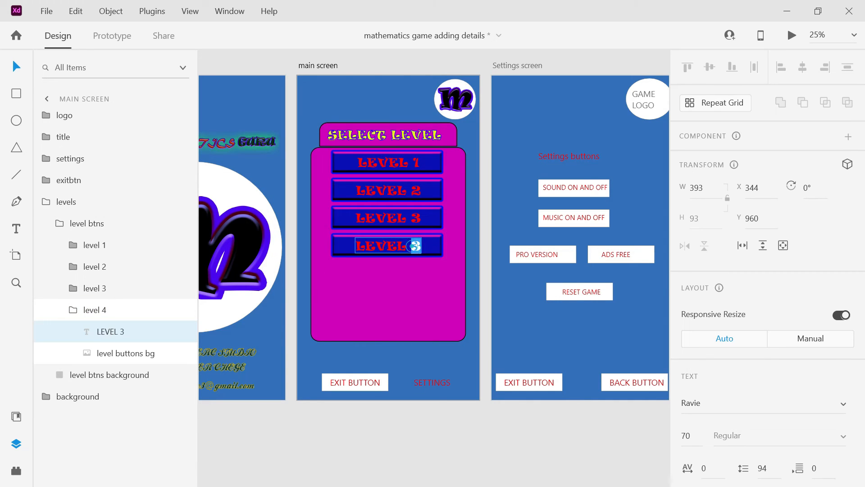
text(4)
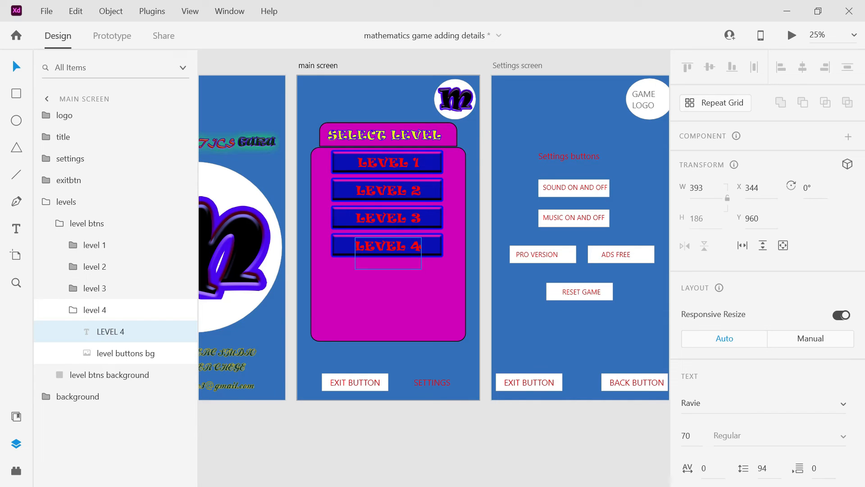
key(Escape)
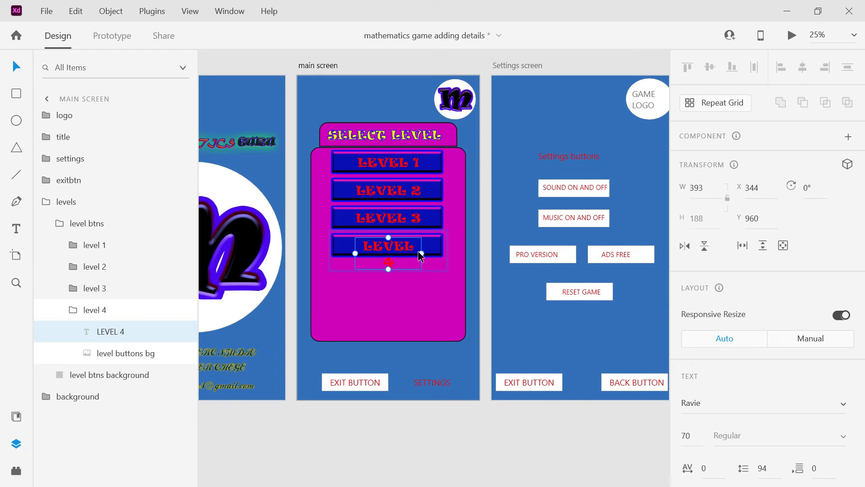
drag(421, 251, 426, 247)
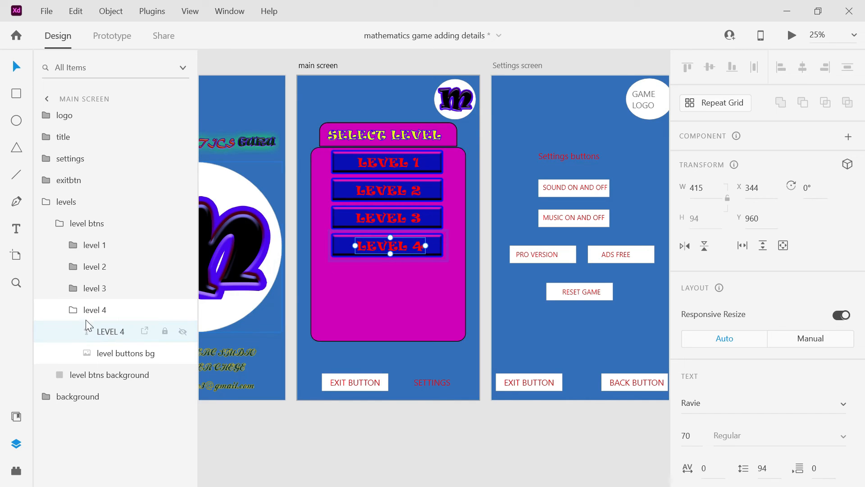
Duplicate the level 4 group and move one copy to Y 1089, directly beneath the LEVEL 4 button
click(74, 310)
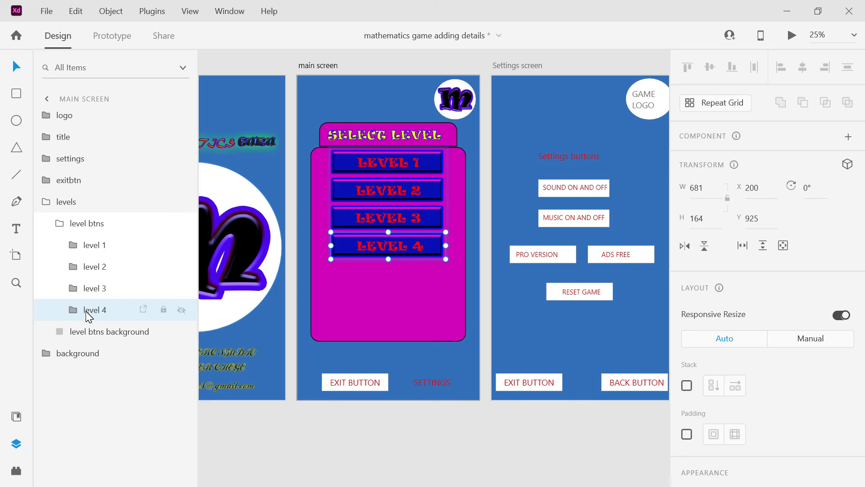
right_click(87, 313)
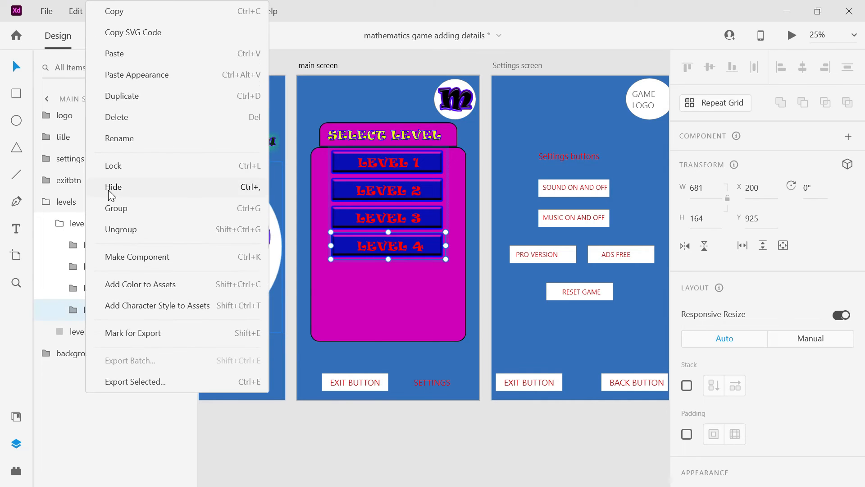
click(120, 96)
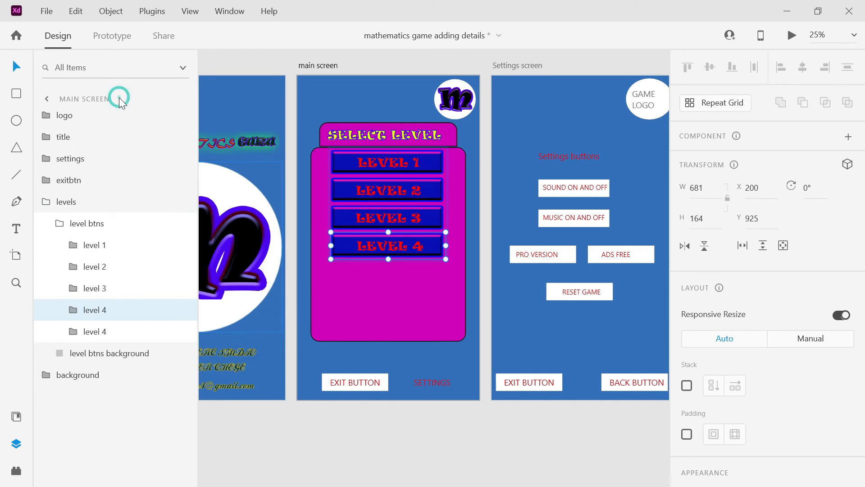
click(91, 333)
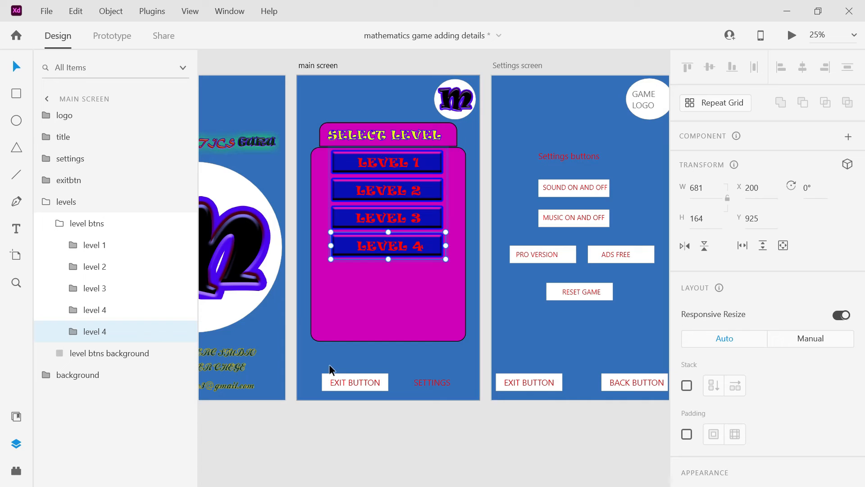
drag(414, 248, 415, 255)
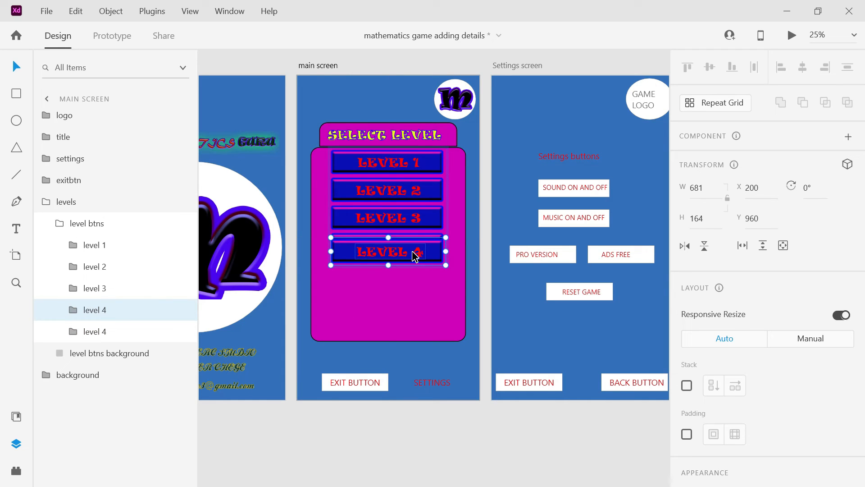
drag(414, 255, 413, 277)
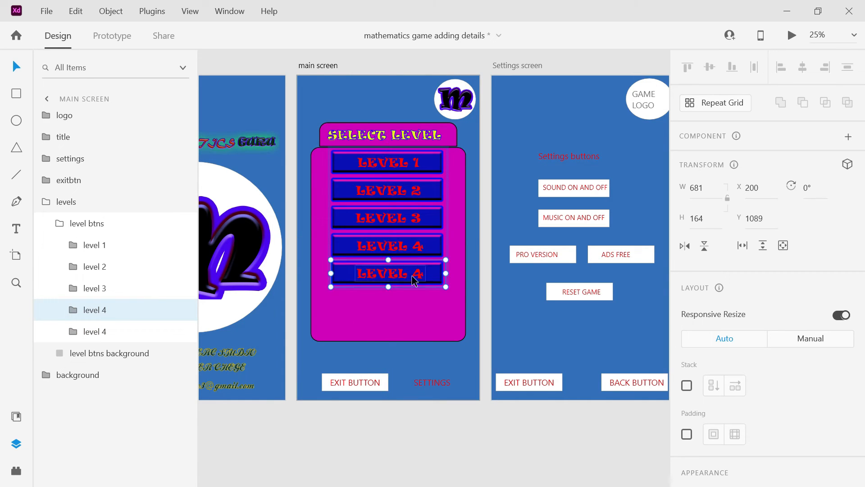
Reorder the two level 4 groups so the fifth button's group comes last, and rename that group to level 5
drag(100, 339, 92, 309)
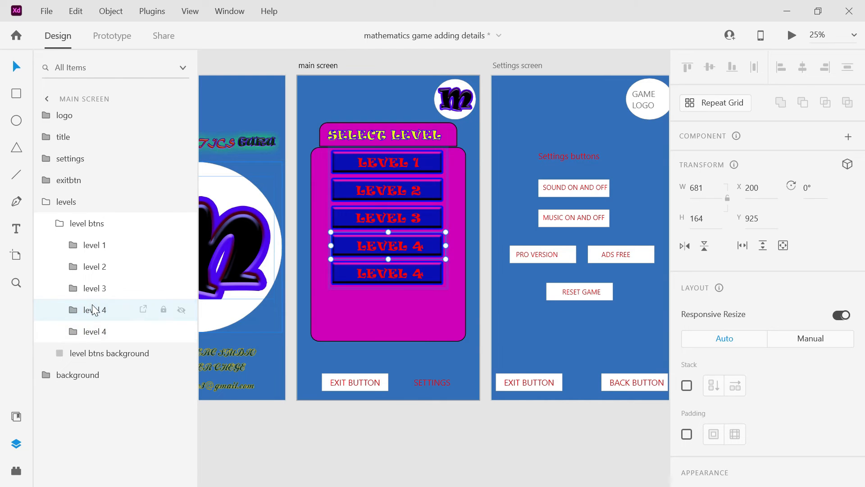
click(101, 334)
double_click(101, 334)
double_click(103, 332)
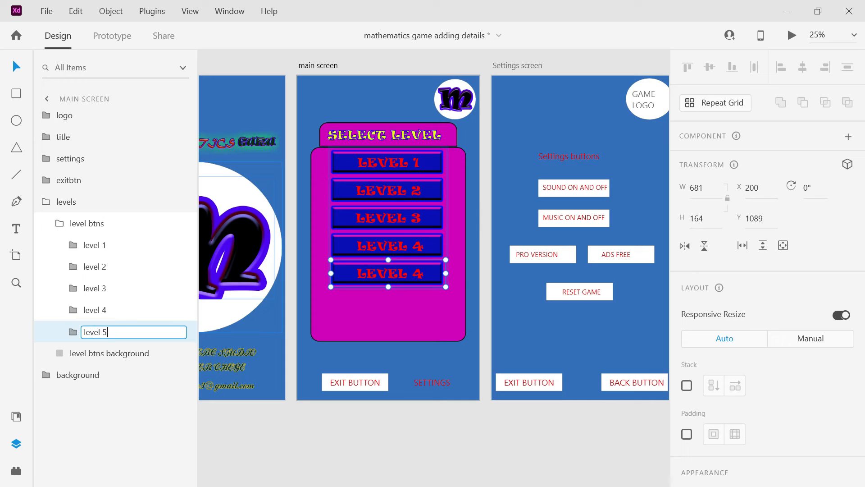
text(5)
Change the text on the fifth button to LEVEL 5
click(73, 334)
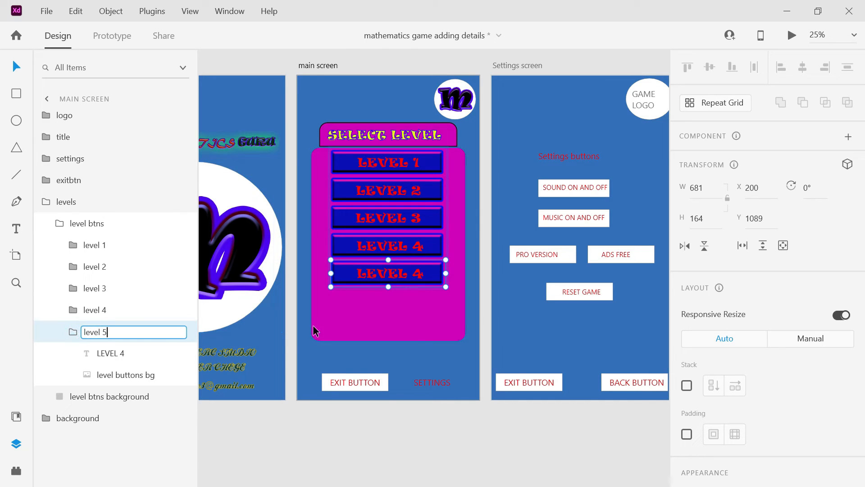
click(117, 356)
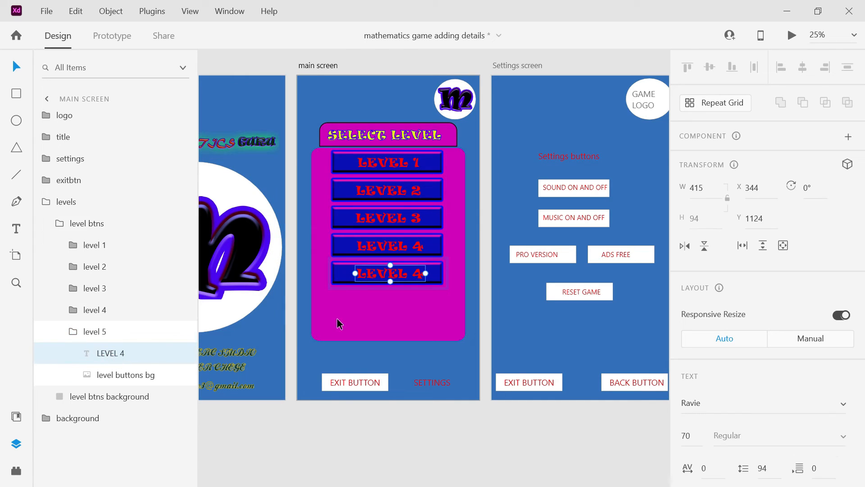
double_click(418, 277)
double_click(418, 276)
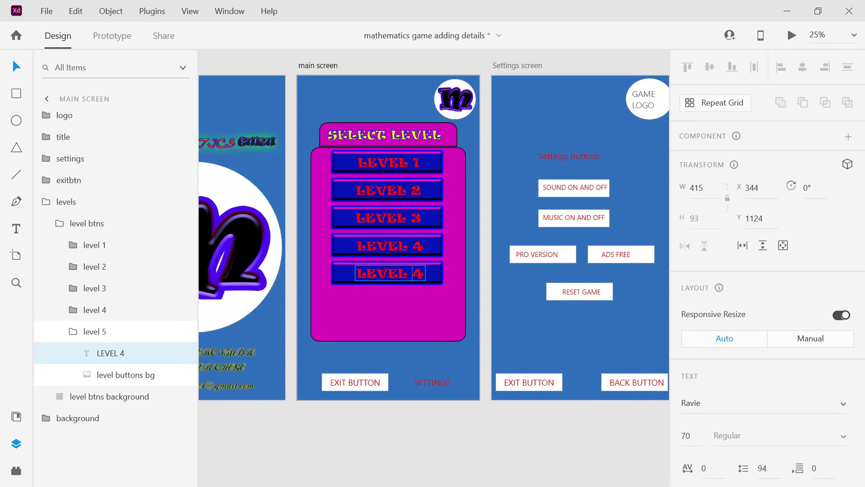
text(5)
key(Escape)
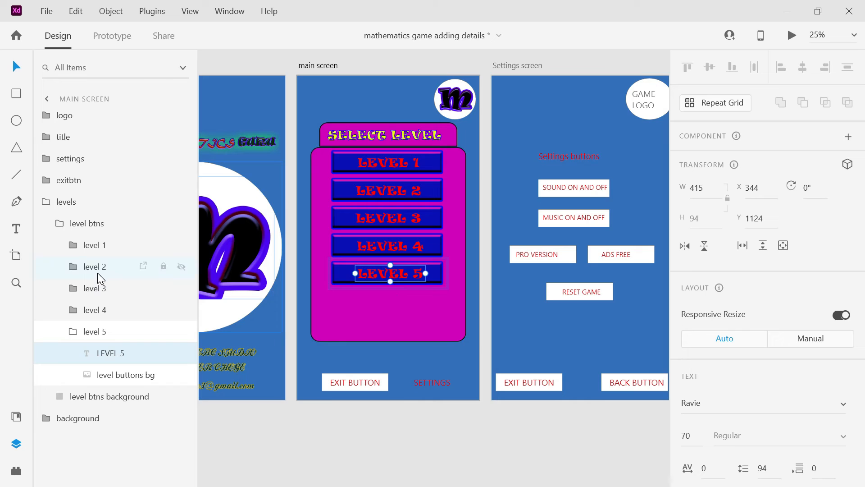
Move the level 1 to level 5 groups down together so that the top button sits at Y 550
click(77, 333)
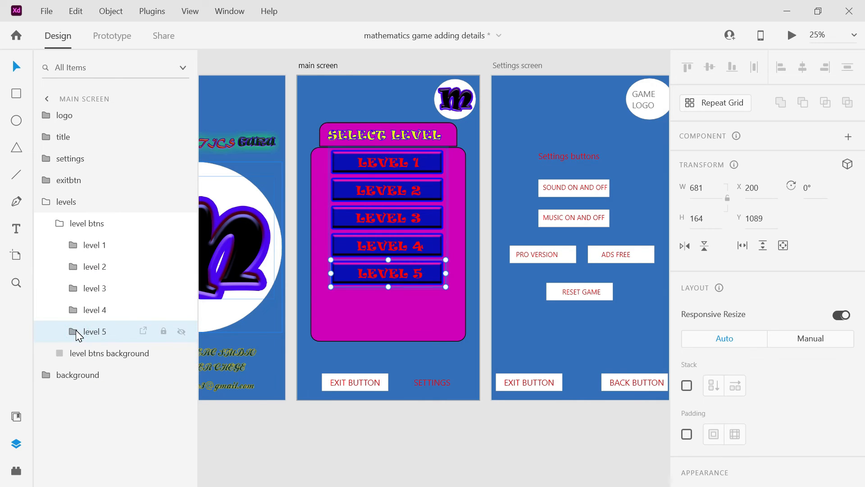
shift+click(89, 246)
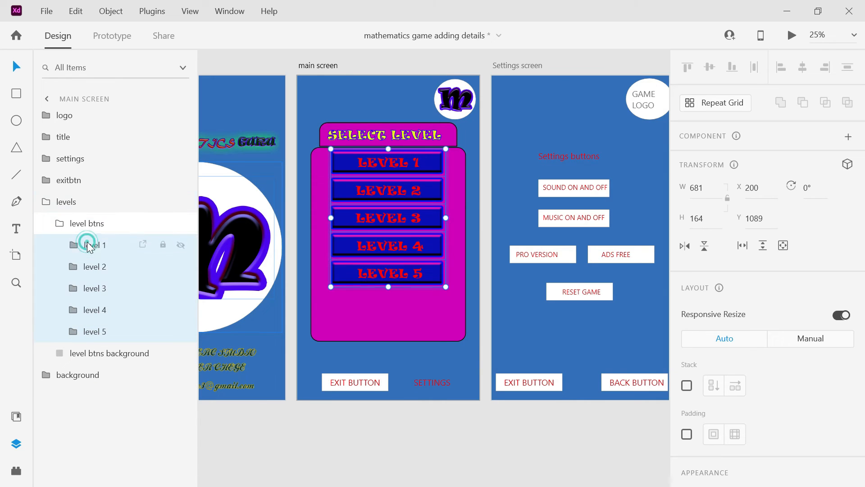
drag(422, 207, 427, 229)
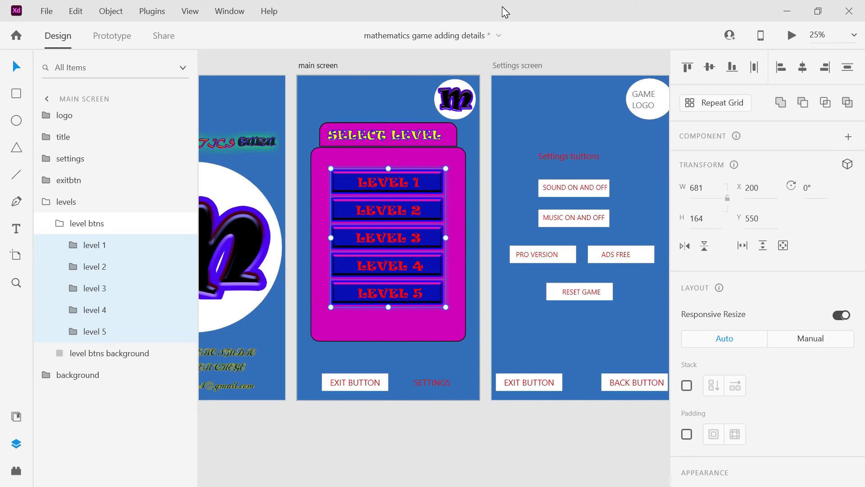
click(512, 114)
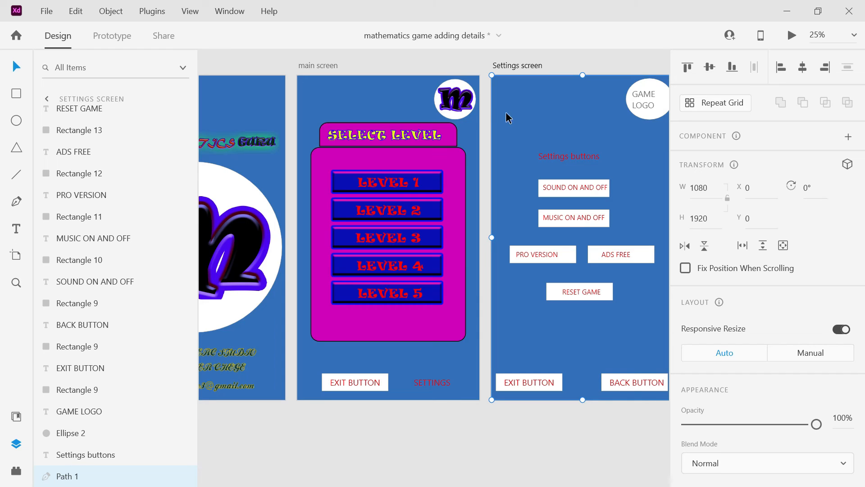
click(372, 246)
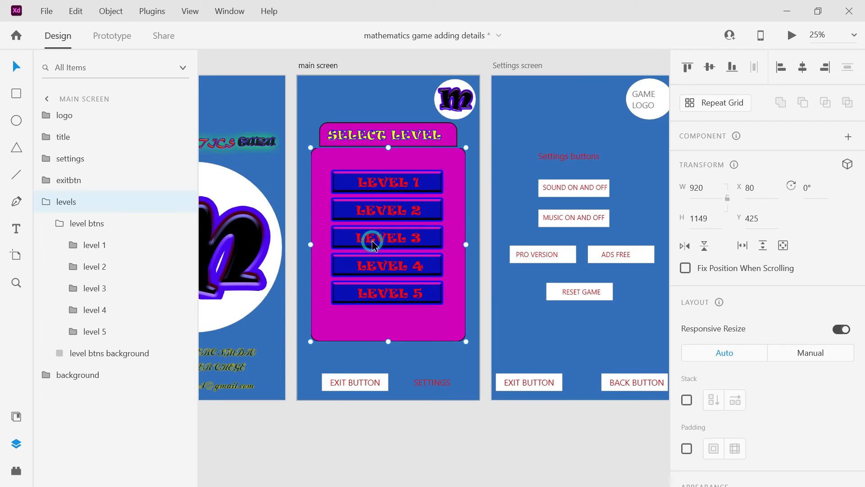
Move the five level groups up together to Y 467 and shorten the level btns background to a height of about 944
click(96, 246)
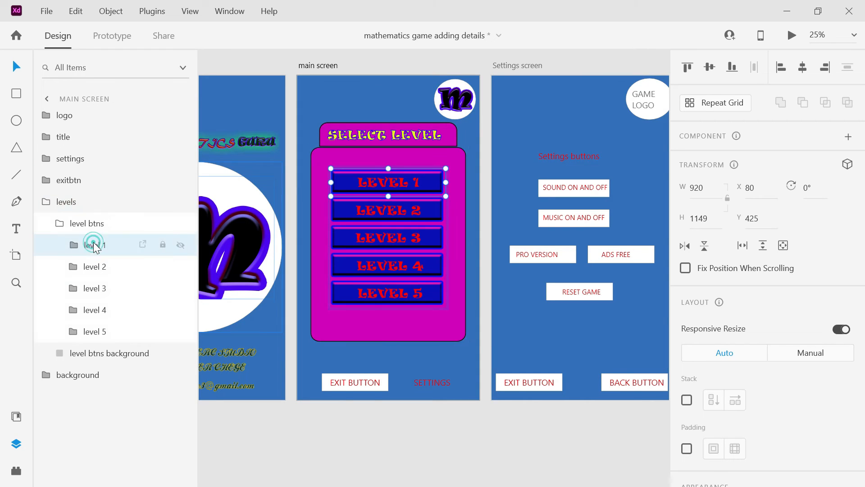
shift+click(93, 331)
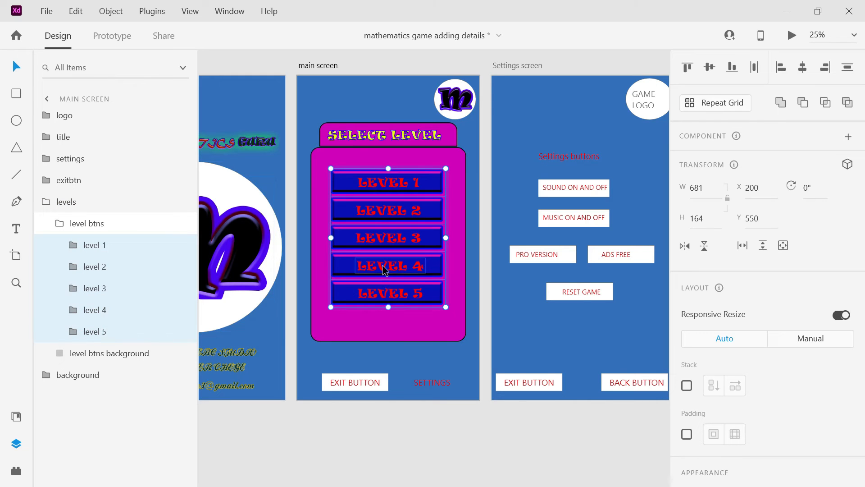
drag(389, 265, 389, 249)
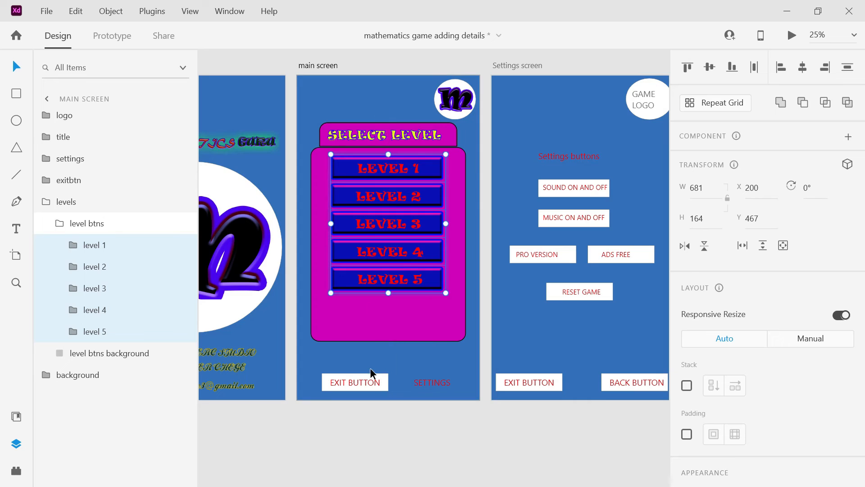
click(378, 331)
drag(387, 340, 386, 307)
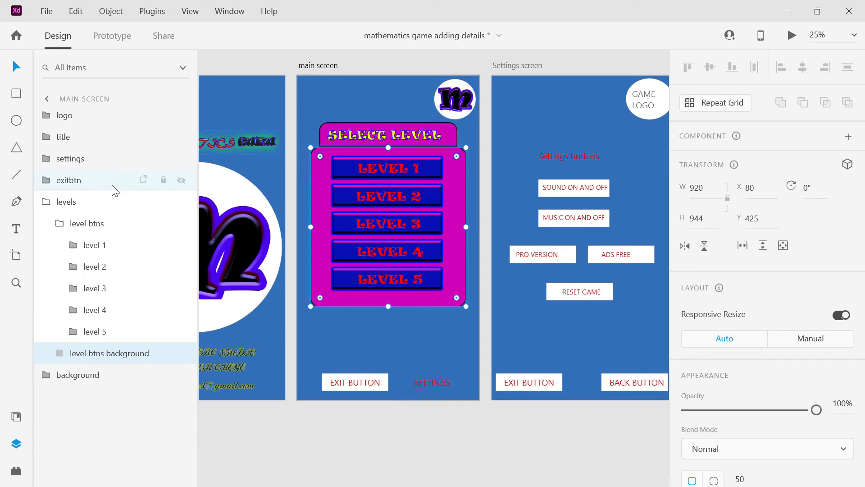
Place the levels group directly below title in the layer order and move both groups down together to Y 381
click(47, 204)
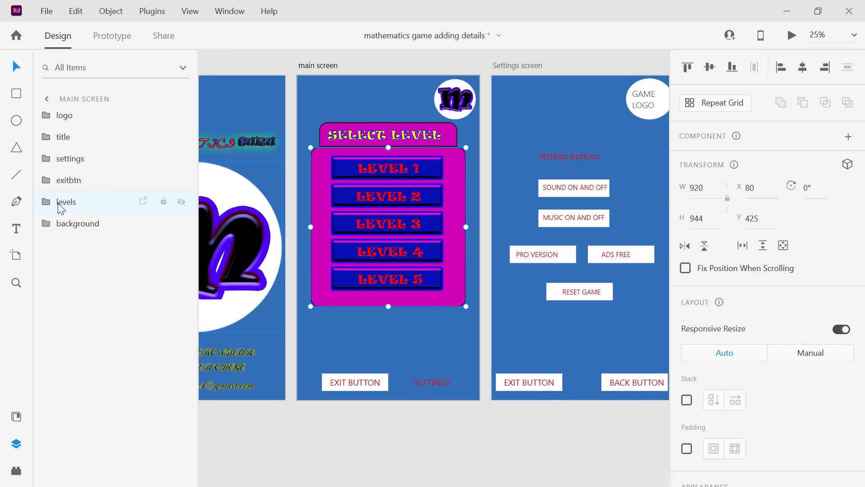
drag(65, 205, 61, 151)
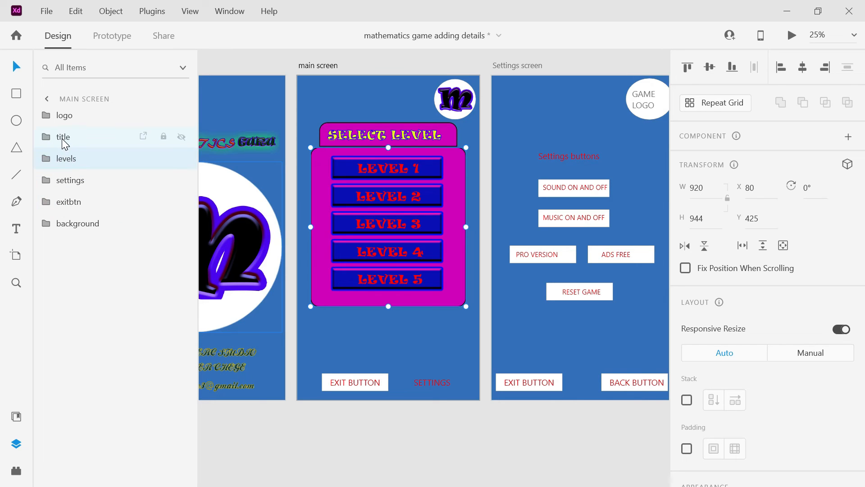
shift+click(65, 141)
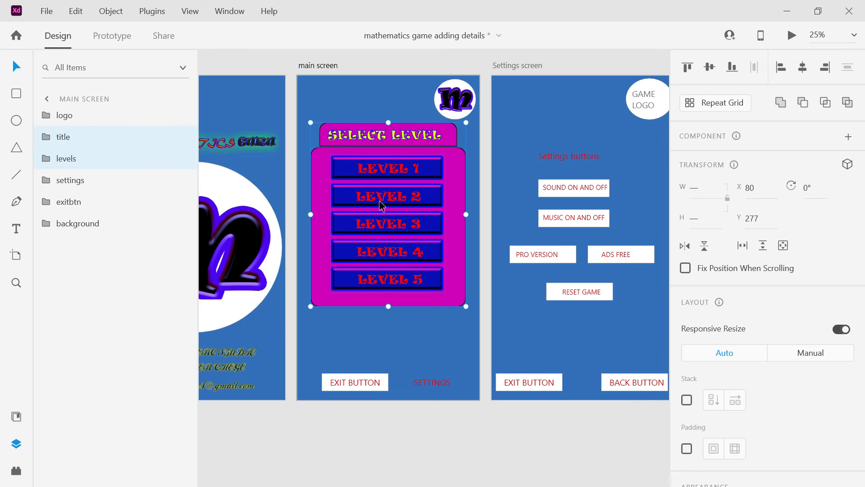
drag(380, 205, 382, 221)
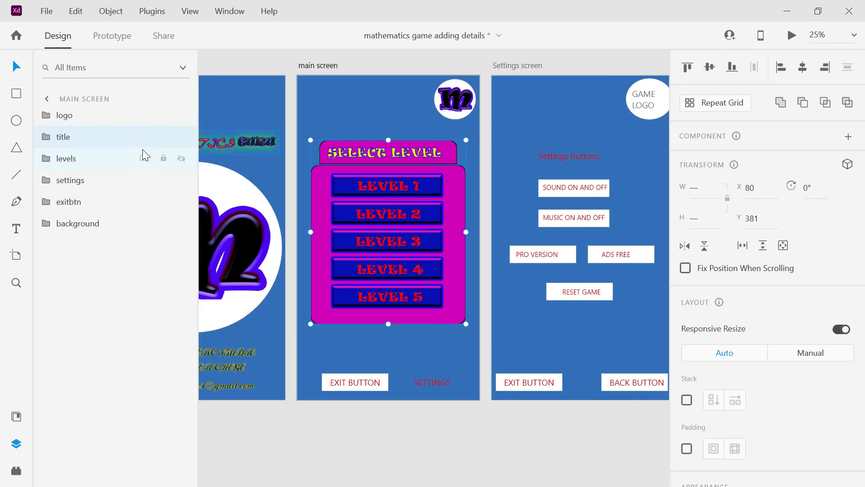
Move the main screen's logo group to about X 788, Y 88
click(82, 118)
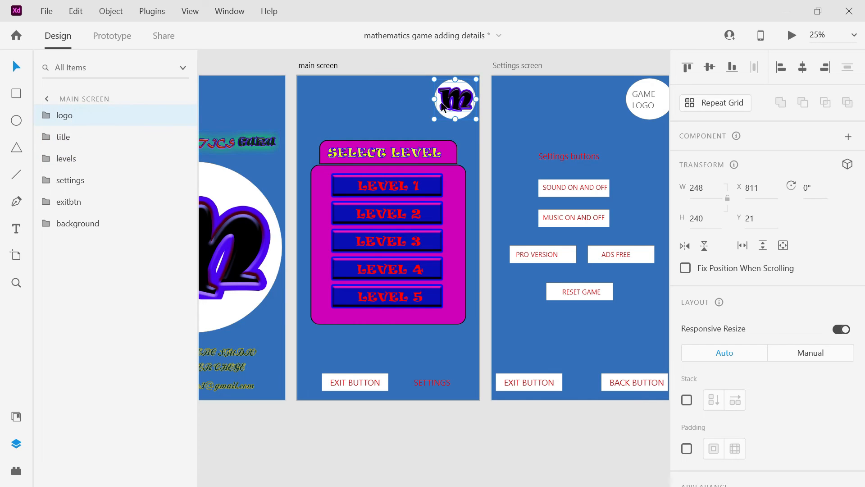
mouse_move(455, 97)
mouse_down()
mouse_move(465, 110)
mouse_move(457, 112)
mouse_up()
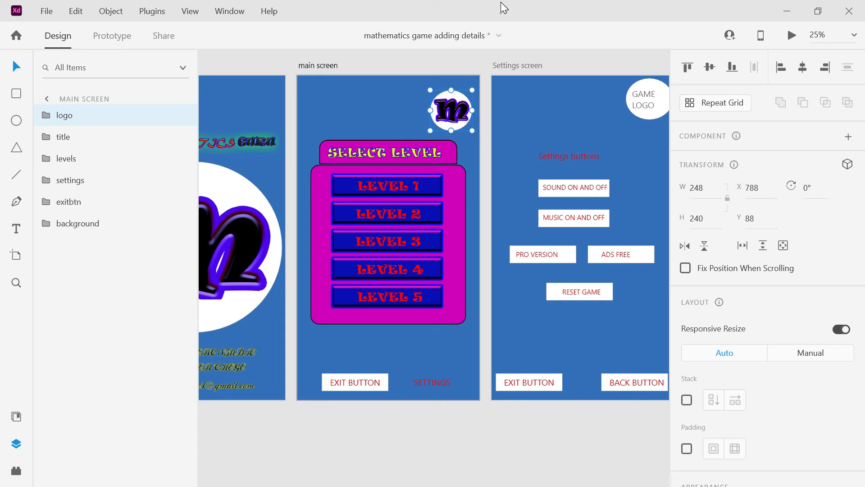
click(384, 113)
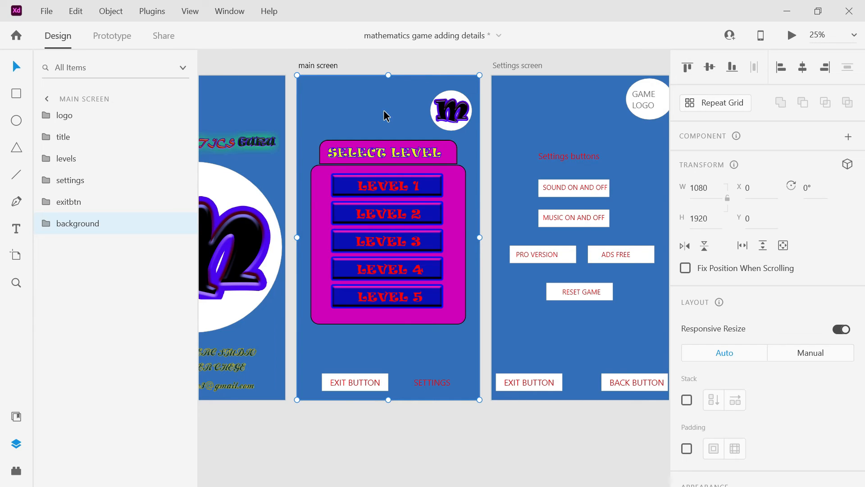
Close the level buttons bg.png preview in Photos, switch to Photoshop and close level buttons bg.psd
click(435, 388)
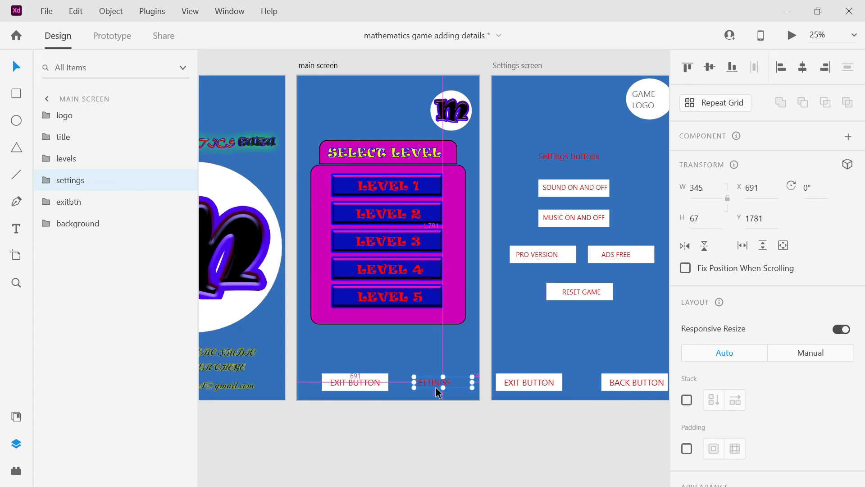
key(alt+Tab)
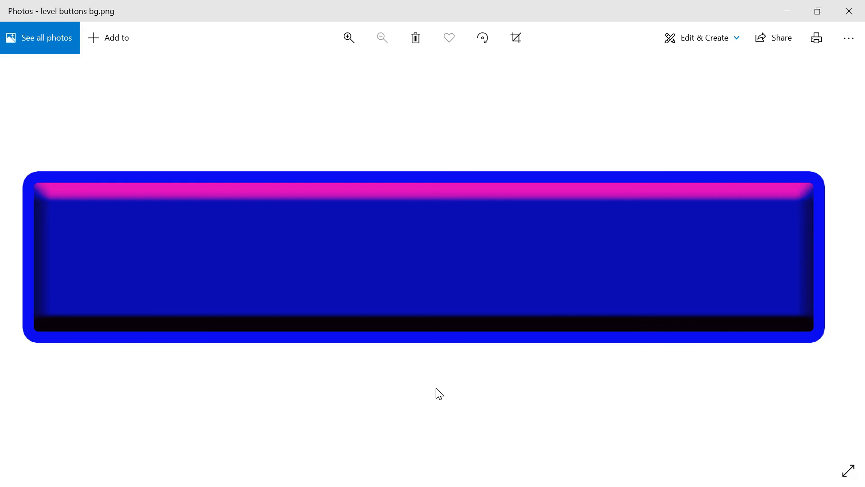
click(849, 10)
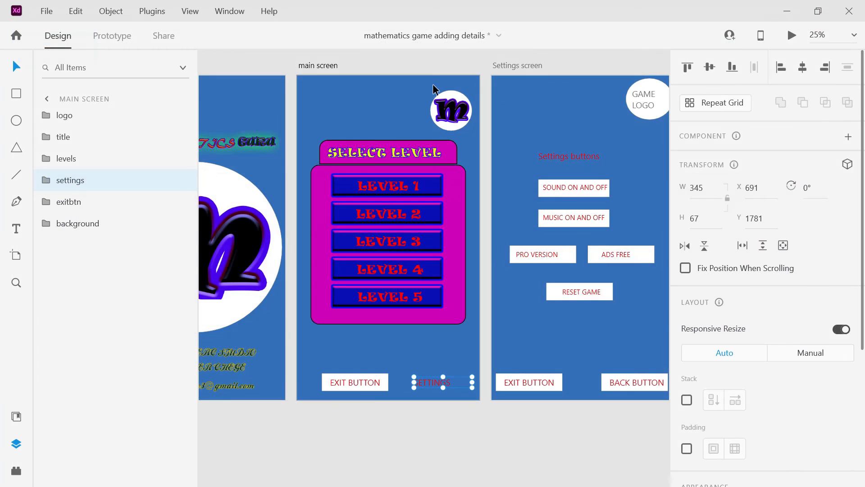
key(alt+Tab)
key(Tab)
key(Tab)
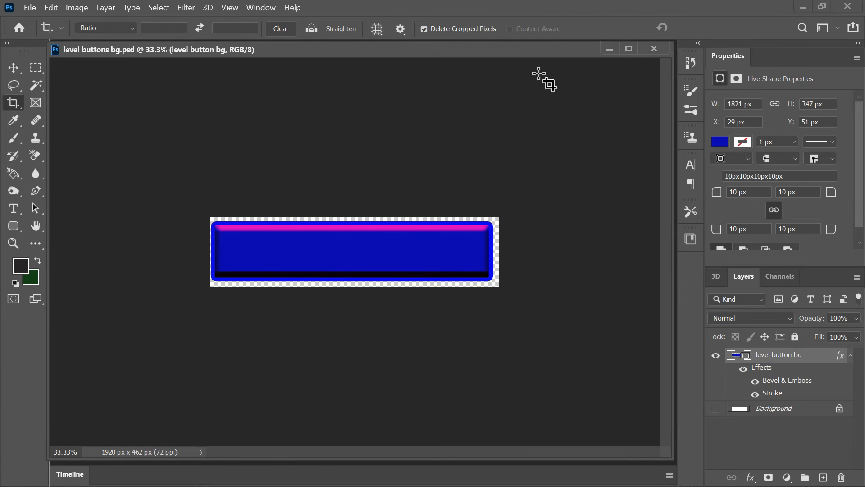
click(655, 48)
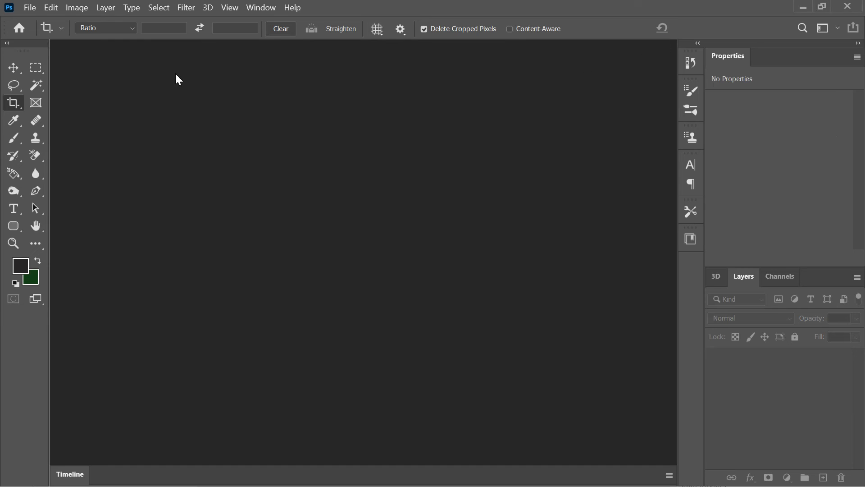
Create a new 1920 x 1080 px document with a white background
click(31, 9)
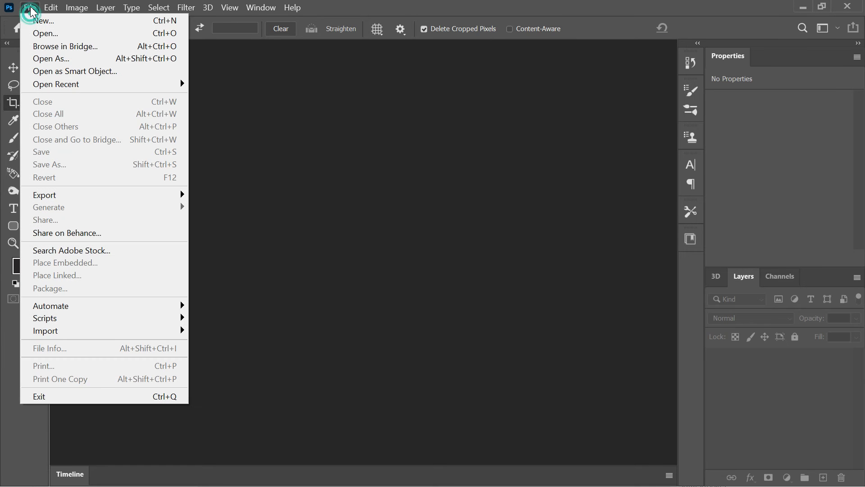
click(45, 27)
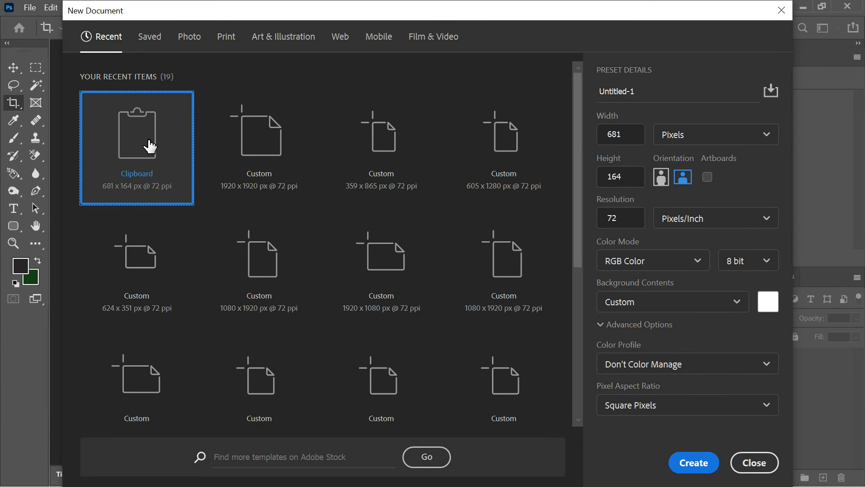
click(289, 279)
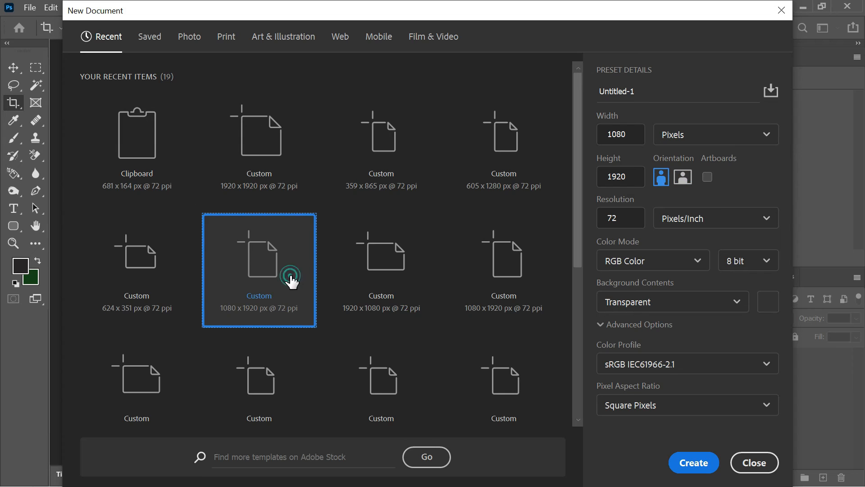
click(389, 292)
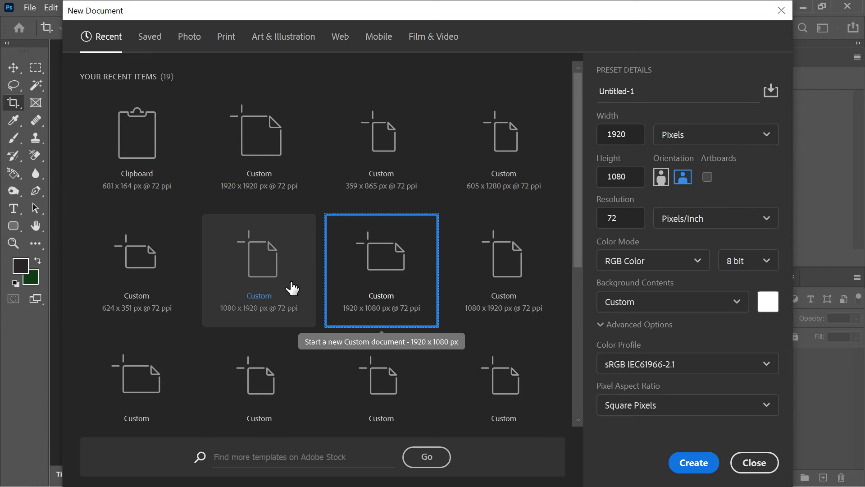
double_click(362, 285)
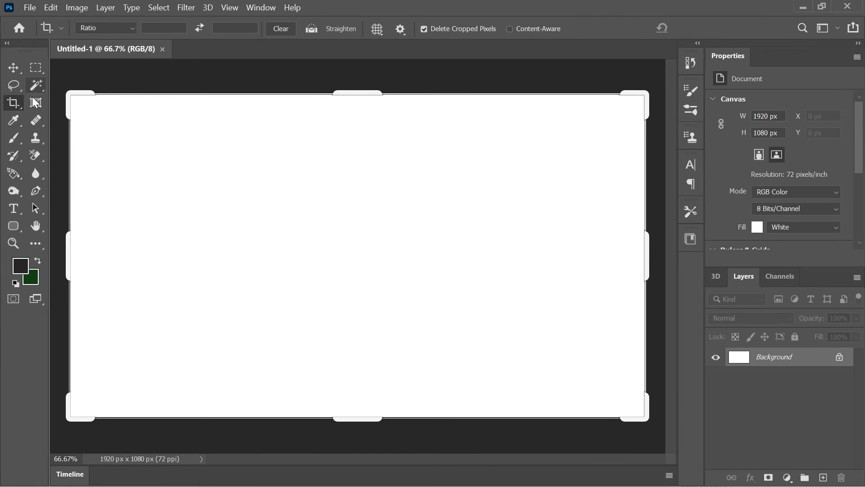
Draw a rounded rectangle about 1505 x 311 px with a 10 px corner radius across the upper middle of the canvas
click(13, 225)
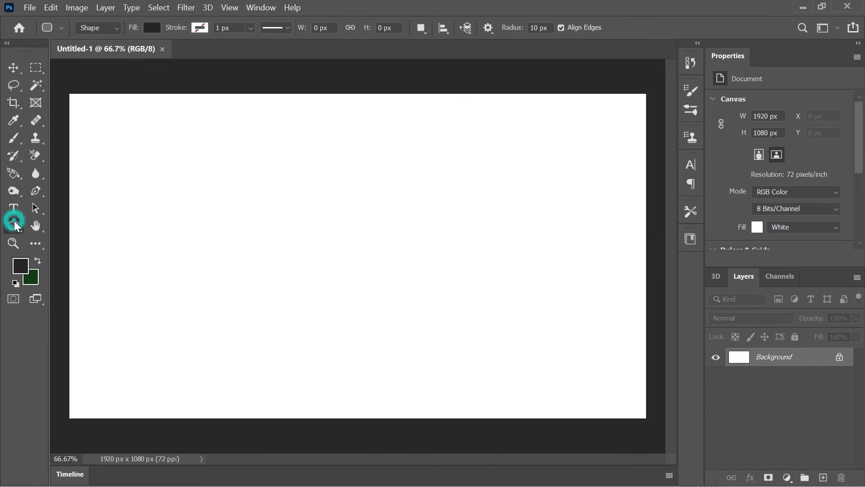
drag(113, 181, 564, 272)
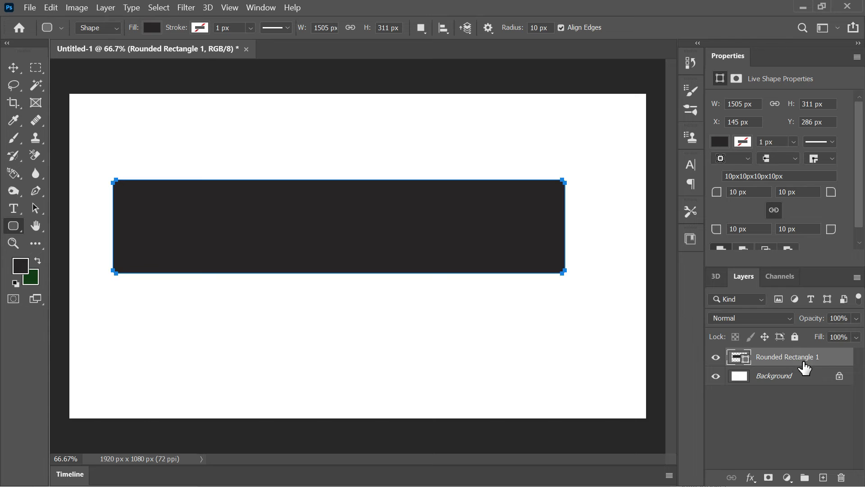
double_click(818, 358)
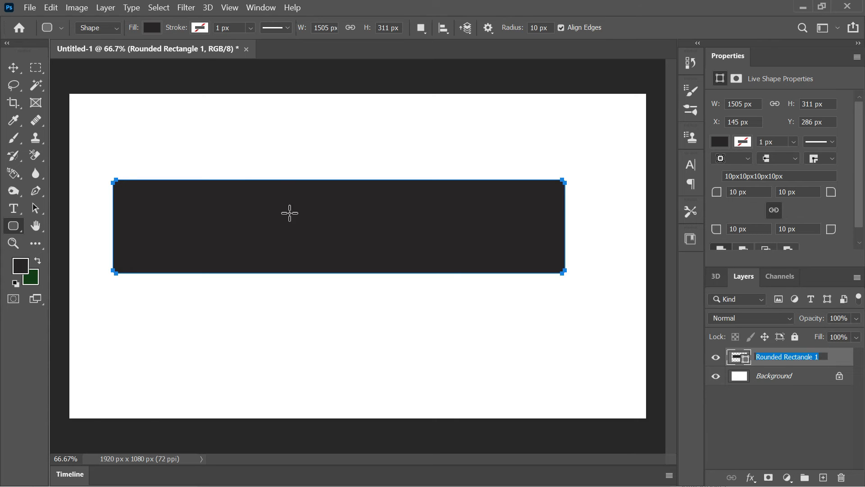
Change the rounded rectangle's fill to purple #a904ff
click(148, 27)
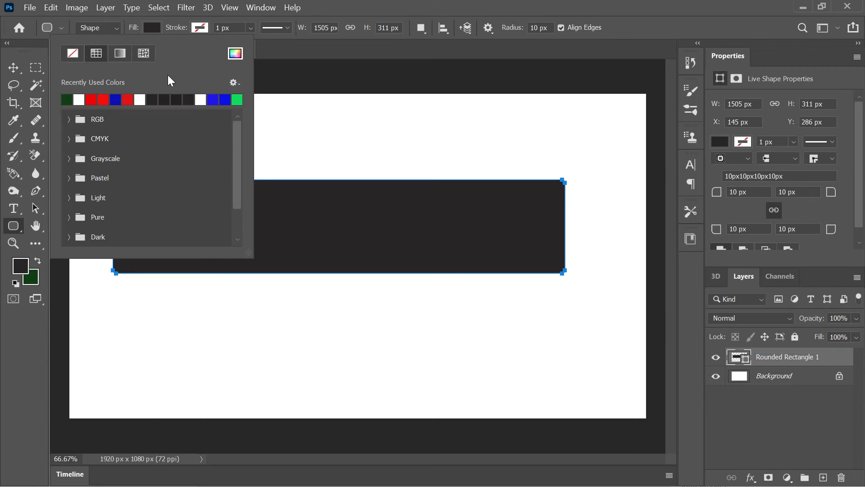
click(238, 101)
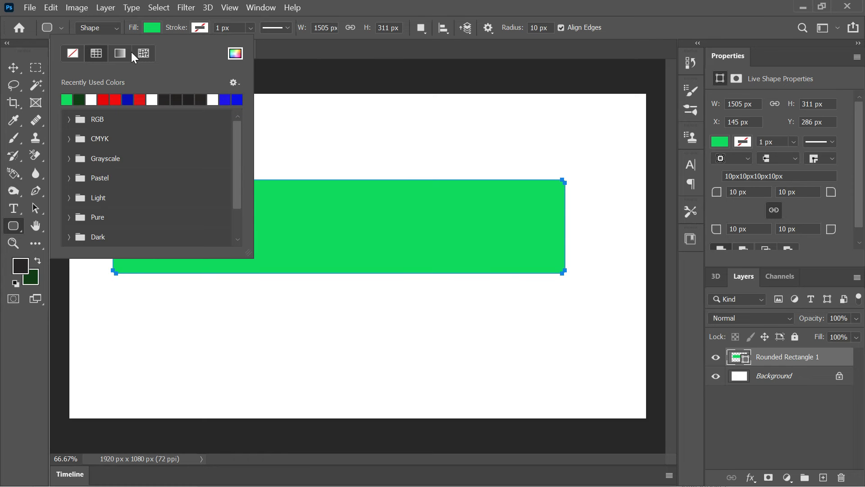
click(234, 54)
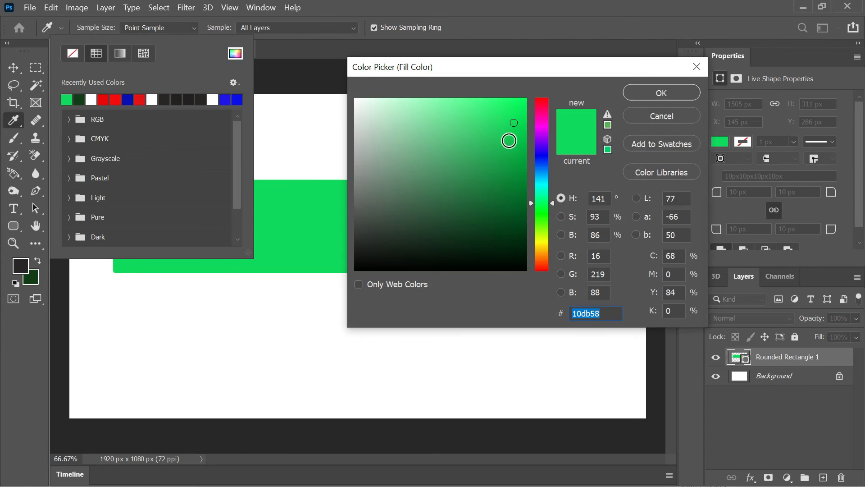
drag(518, 115, 527, 98)
drag(549, 202, 550, 136)
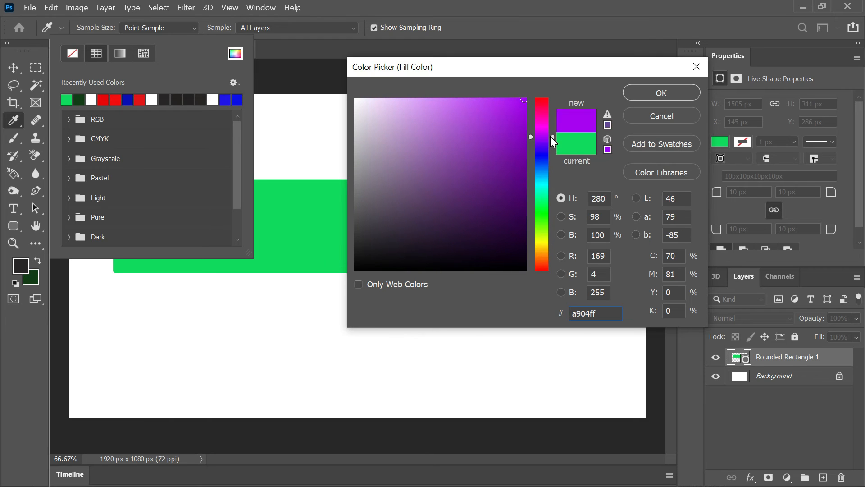
click(662, 92)
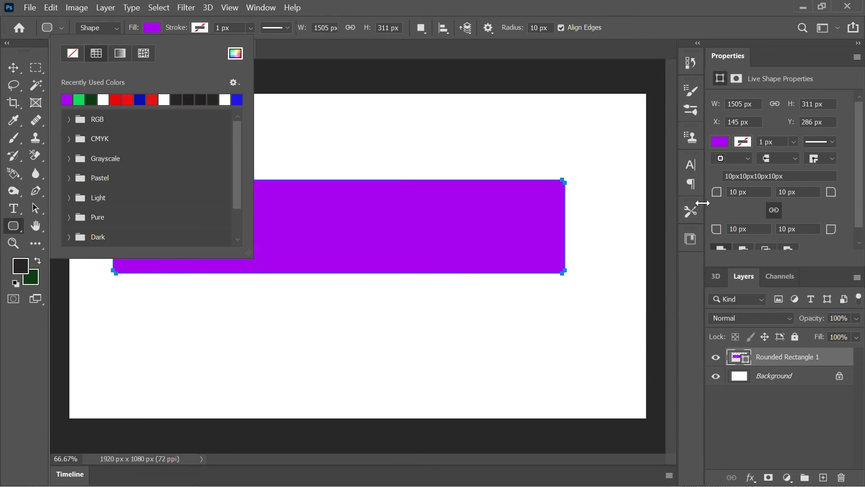
Rename the rounded rectangle layer as other buttons bg
double_click(826, 356)
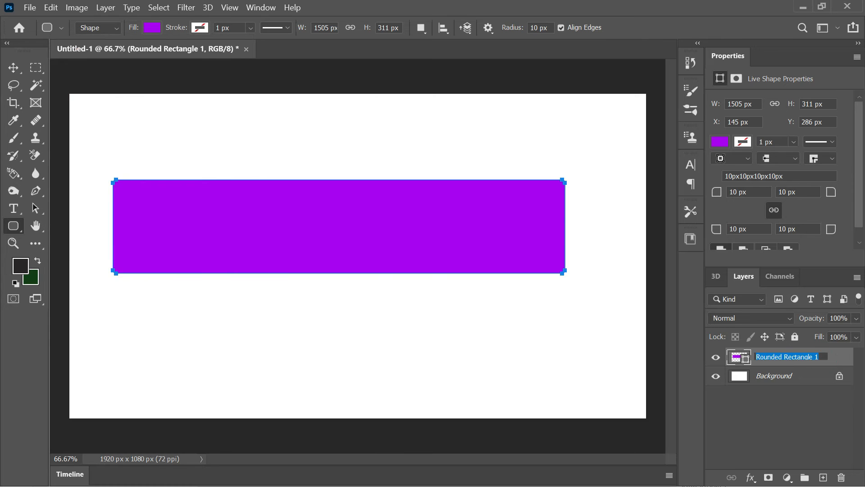
click(806, 357)
text(o)
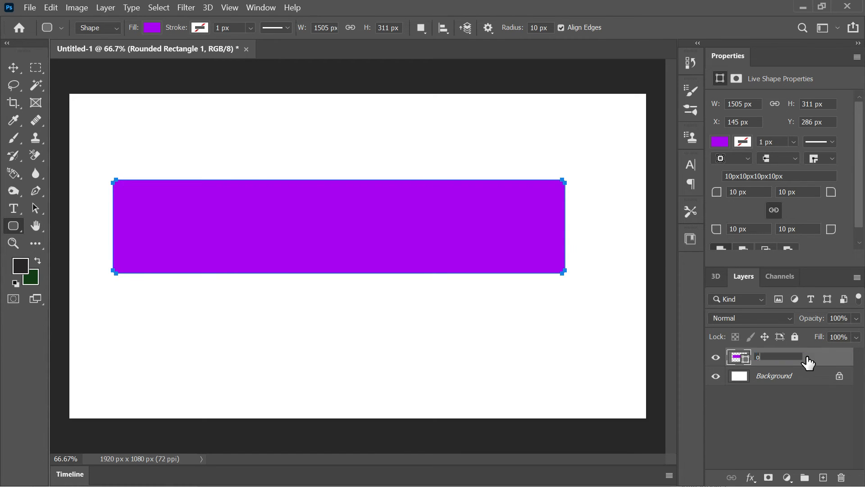
text(ther buttons bg)
key(Return)
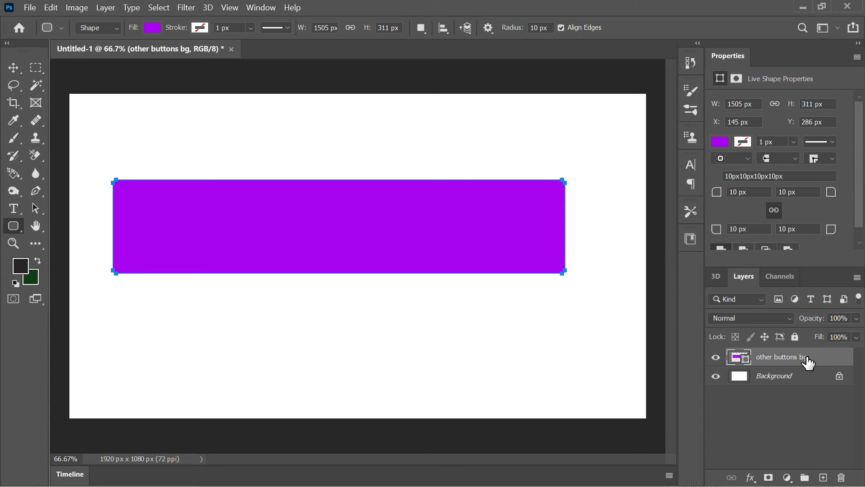
Add Bevel & Emboss to the other buttons bg layer with depth 386%, size 21 px and soften 7 px
double_click(839, 361)
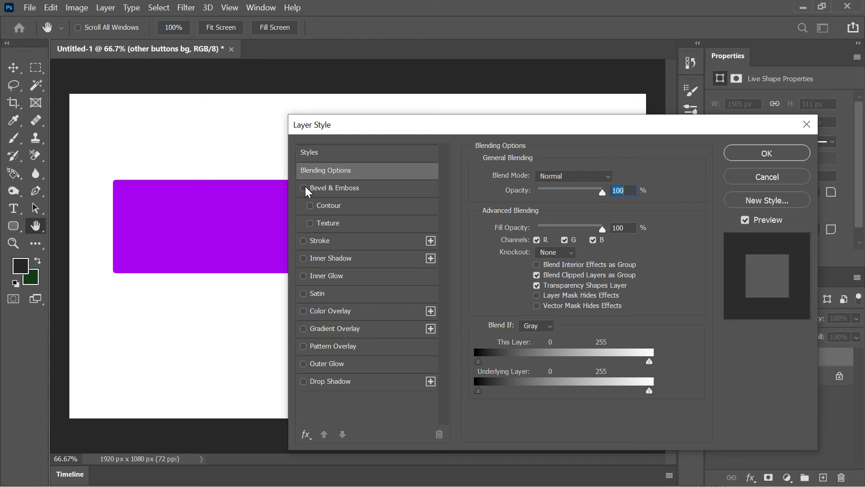
click(303, 188)
click(325, 188)
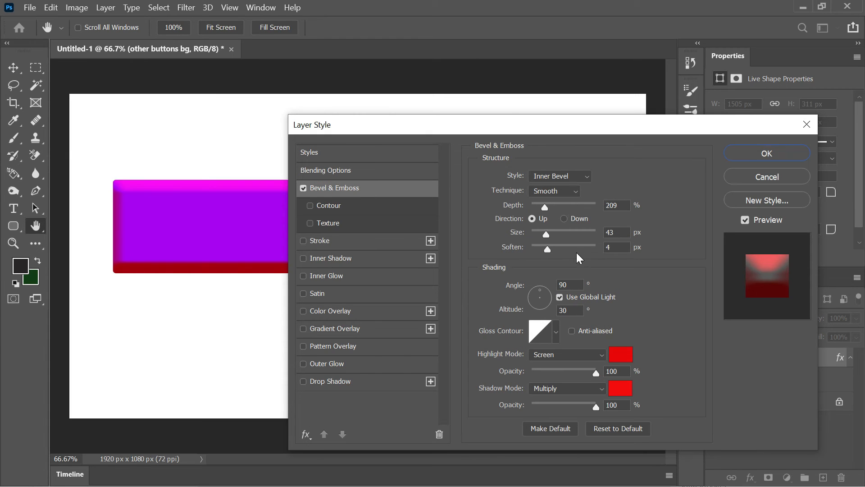
drag(545, 207, 556, 210)
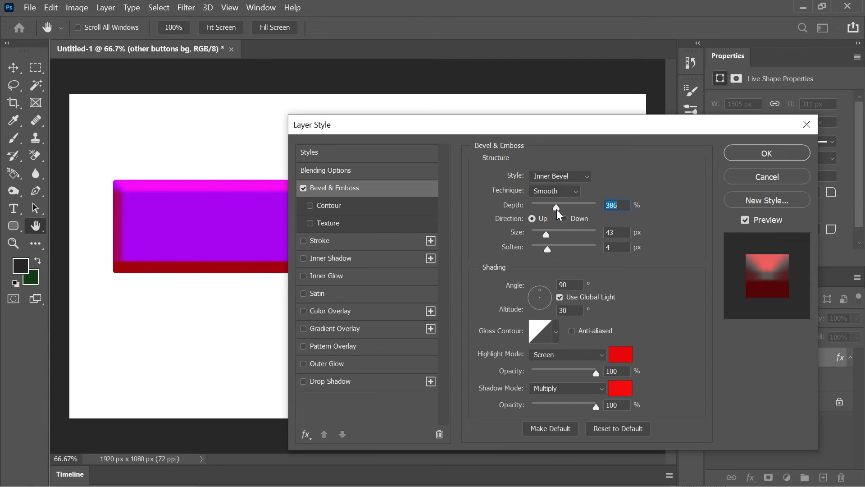
click(557, 236)
mouse_move(561, 236)
mouse_down()
mouse_move(540, 234)
mouse_move(559, 251)
mouse_up()
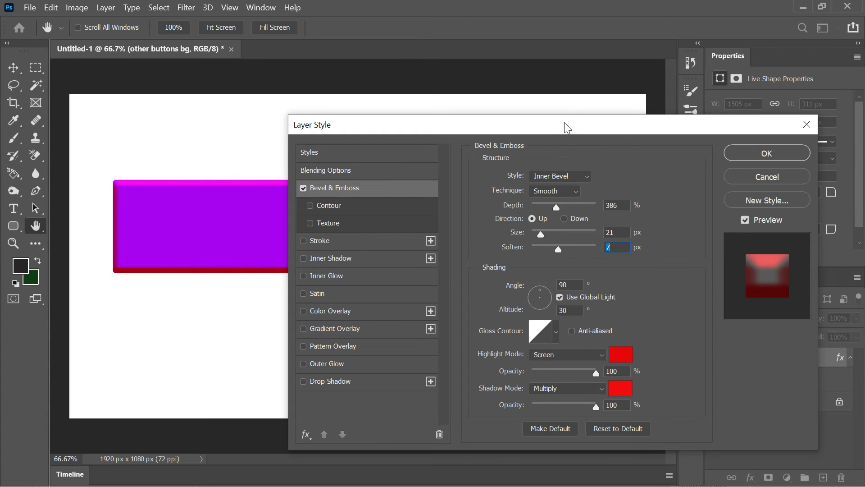
Enable Contour for the bevel and leave Texture off
drag(567, 127, 605, 96)
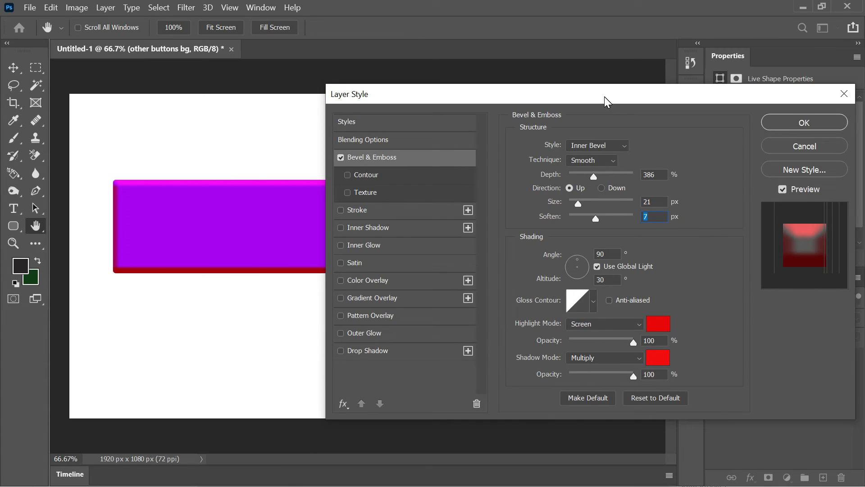
click(349, 194)
click(349, 194)
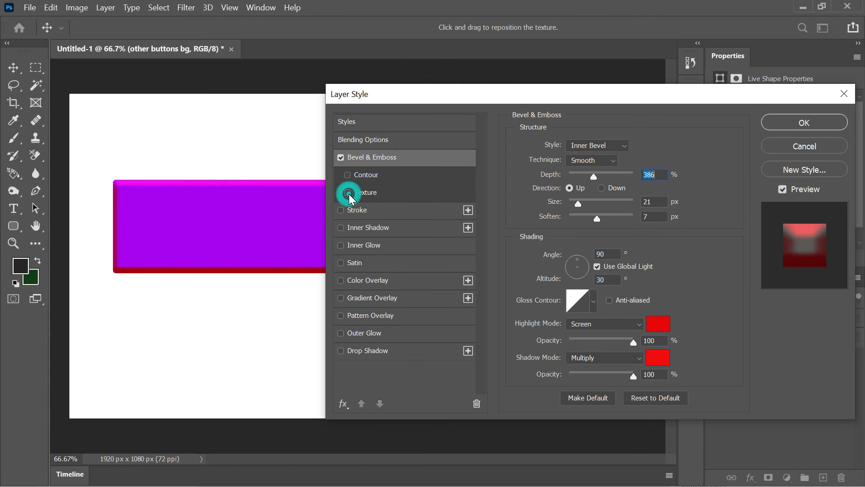
click(350, 174)
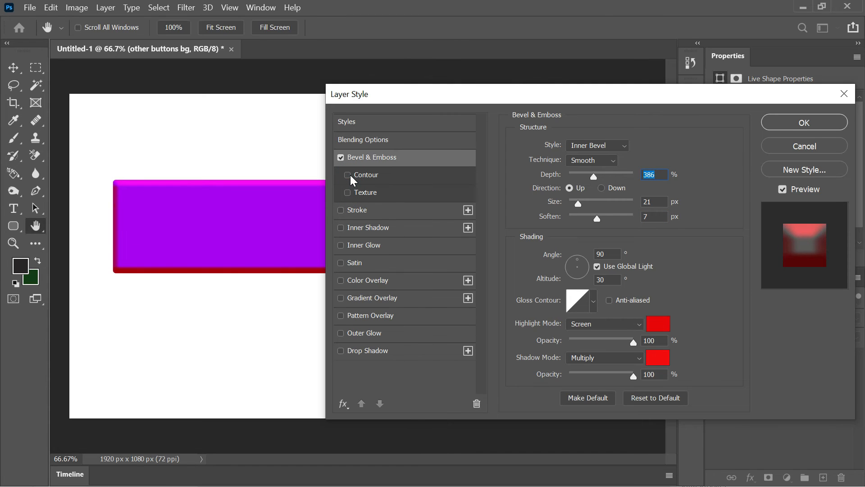
Add an outside stroke of 27 px to the button background and set its color to light blue #05c7f7
click(341, 210)
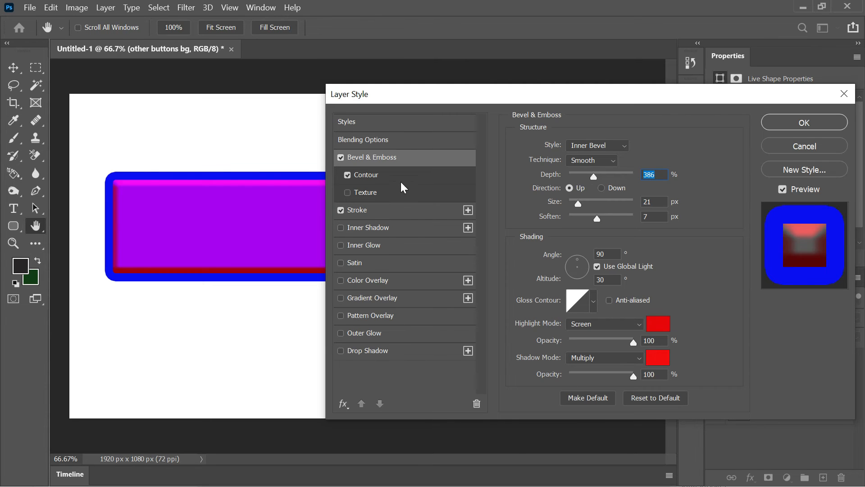
click(399, 210)
click(547, 243)
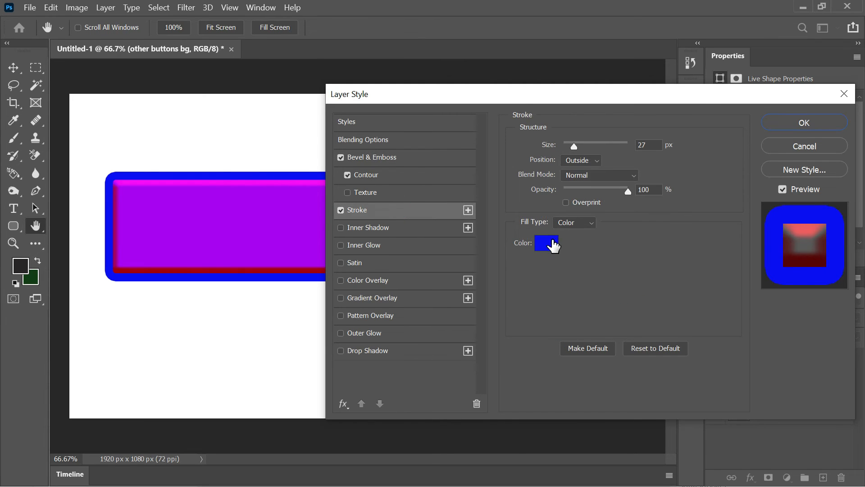
drag(552, 157, 549, 178)
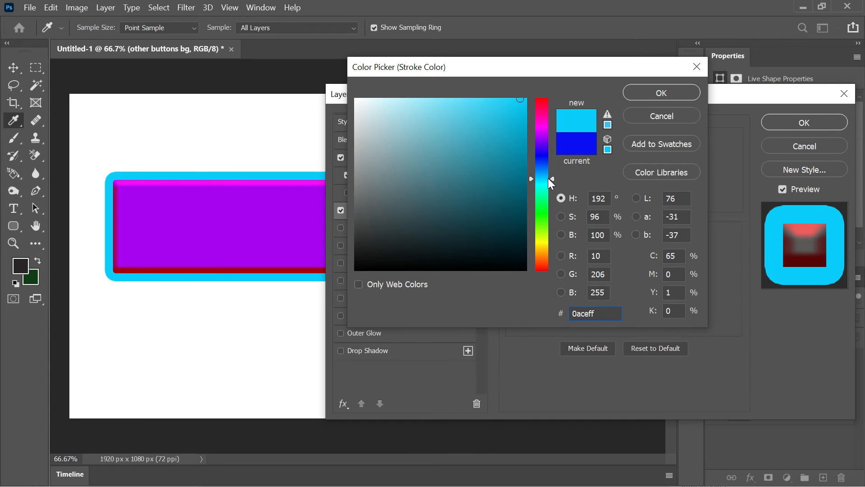
click(524, 104)
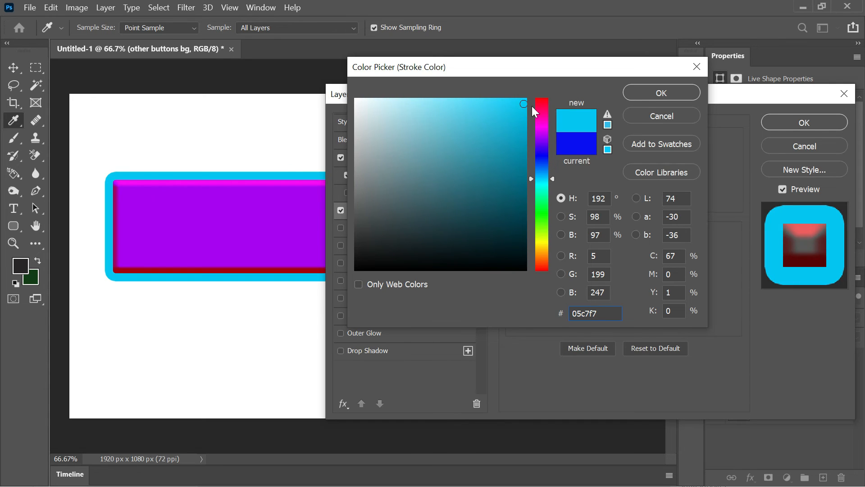
click(640, 93)
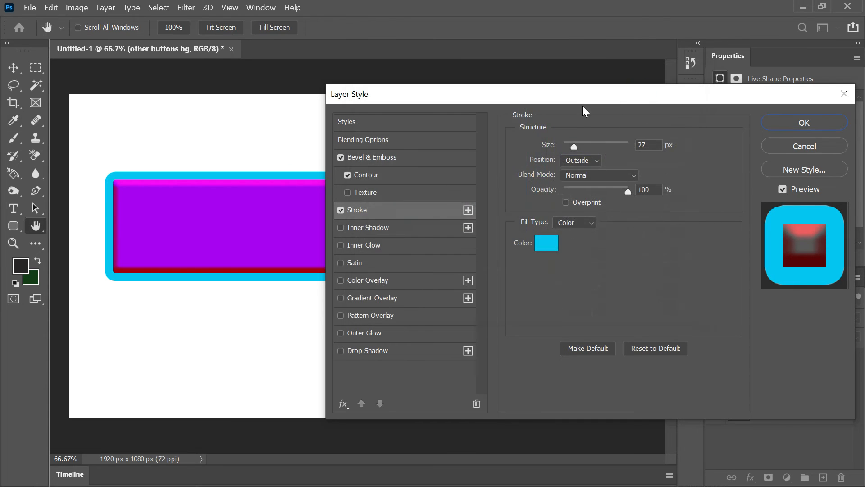
Add a Gradient Overlay with the Reflected style to the other buttons bg layer and apply the layer style
drag(570, 98, 471, 112)
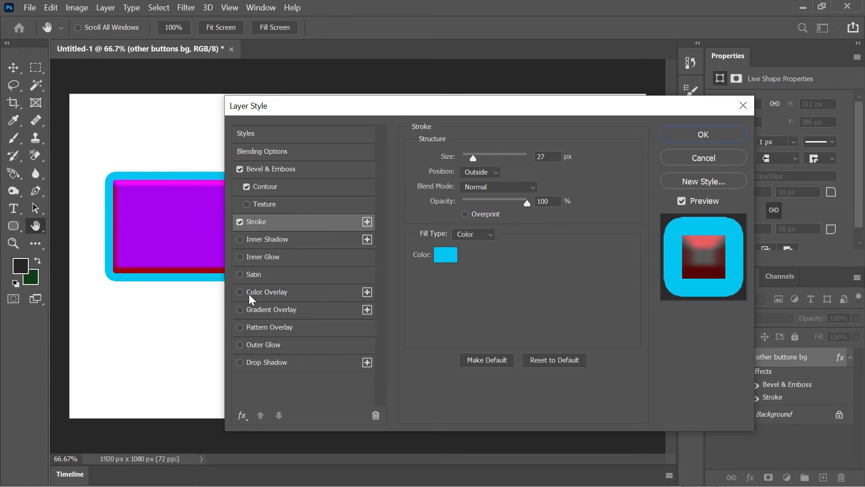
click(239, 309)
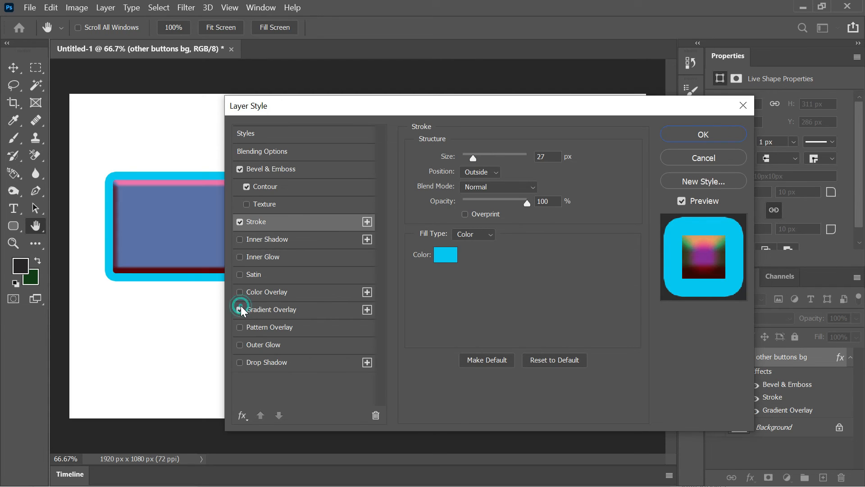
click(248, 309)
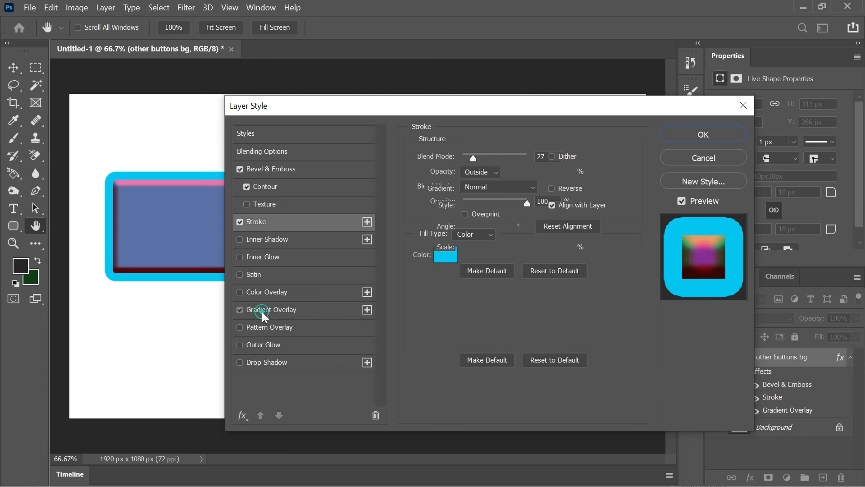
drag(542, 109, 745, 180)
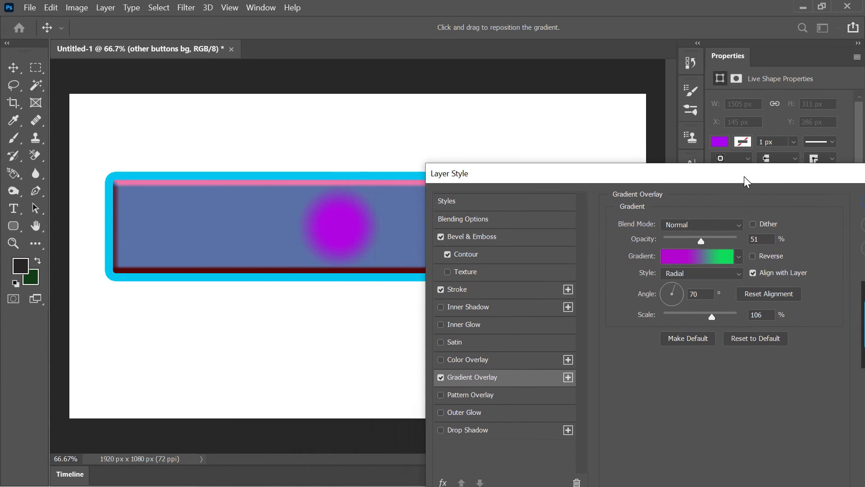
click(731, 273)
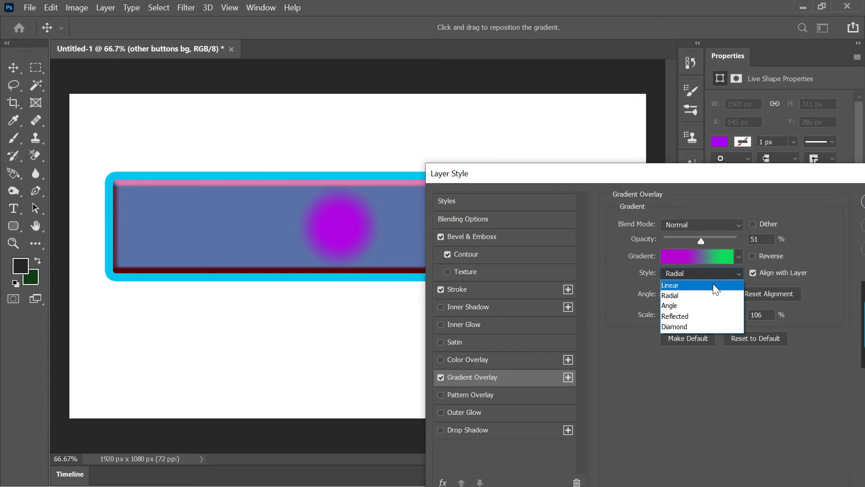
click(713, 283)
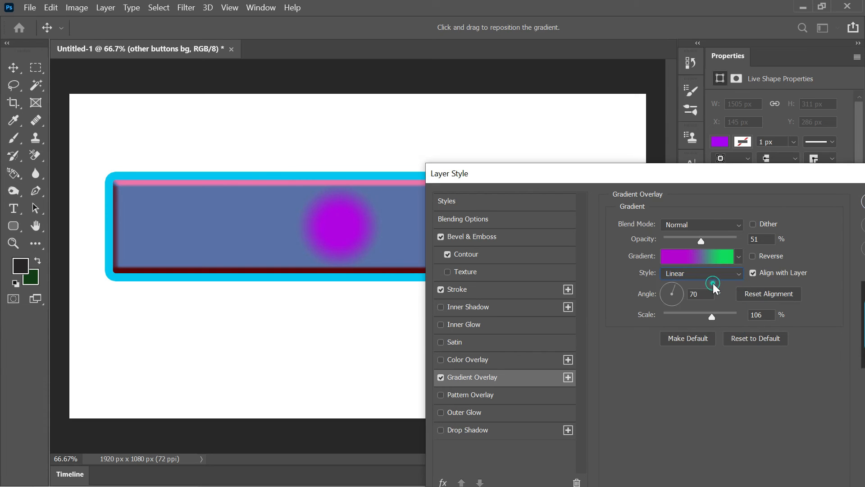
click(737, 274)
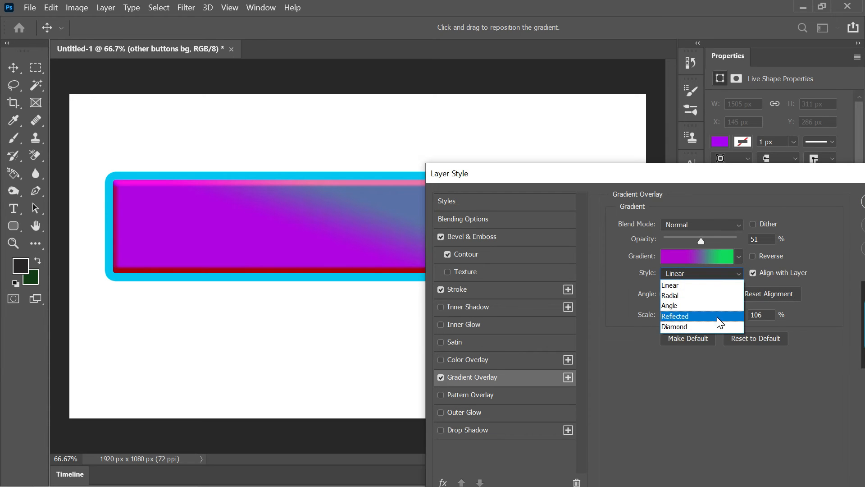
click(720, 317)
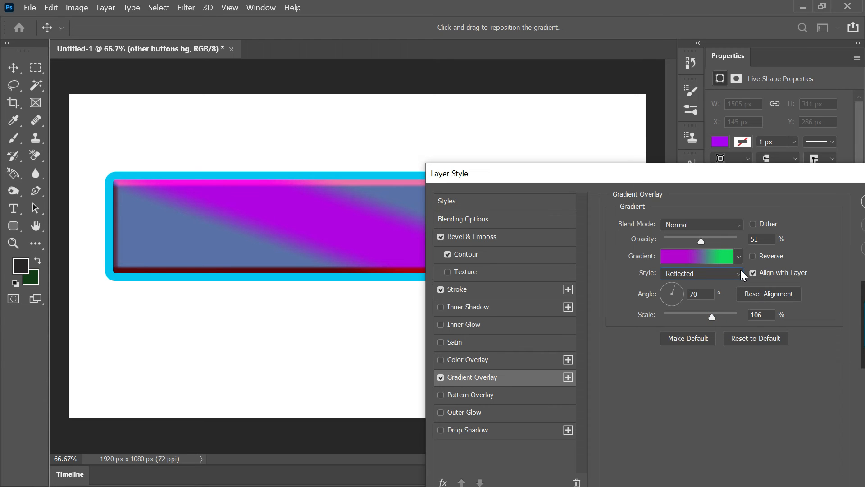
drag(727, 176, 493, 110)
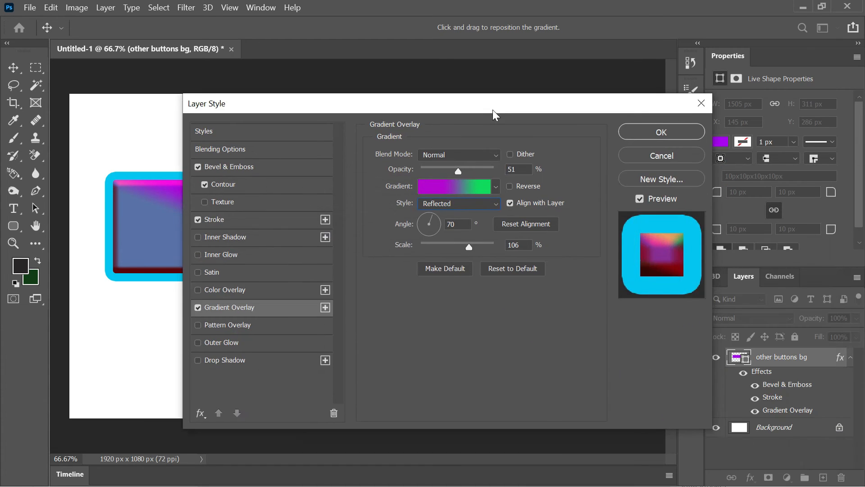
click(652, 135)
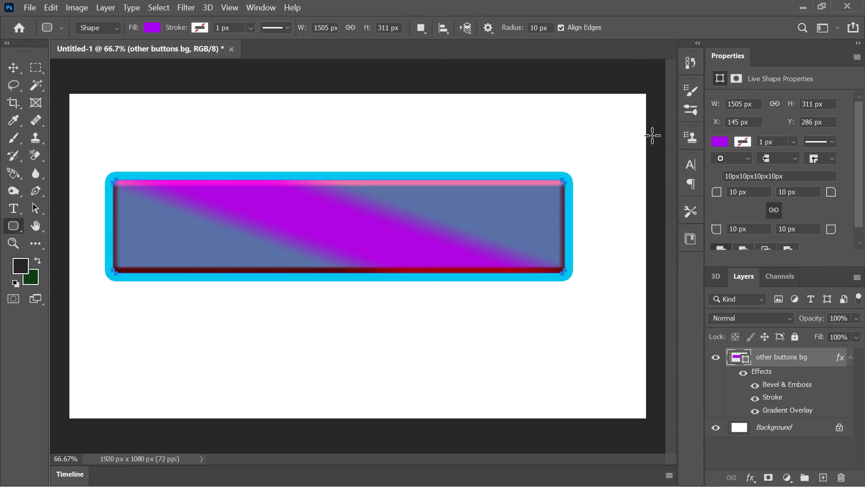
Crop the canvas closely around the button to about 1587 x 402 px and hide the white Background layer
click(14, 103)
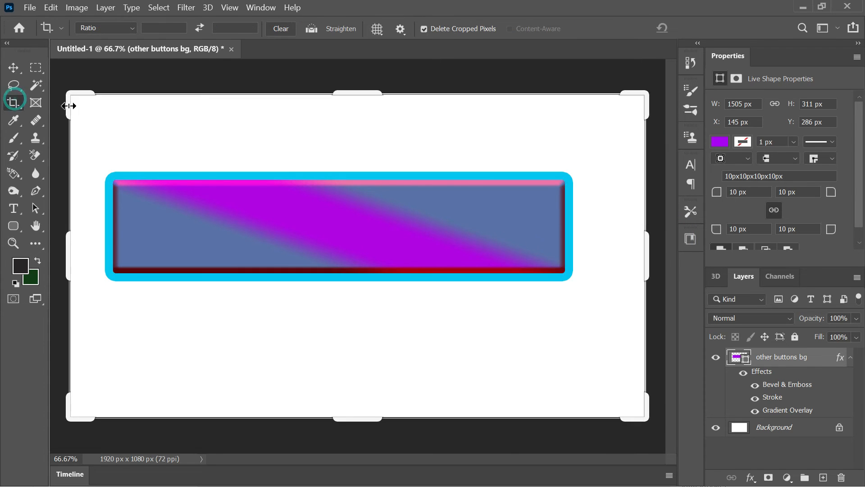
drag(77, 102, 85, 132)
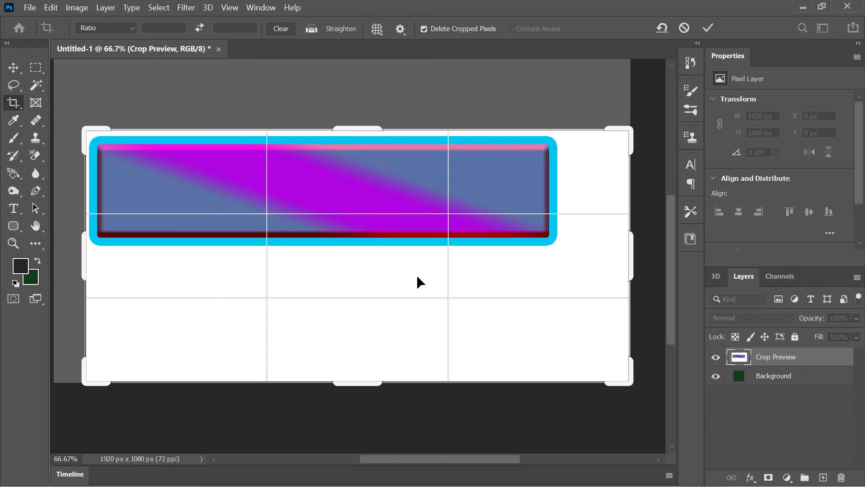
drag(625, 380, 593, 314)
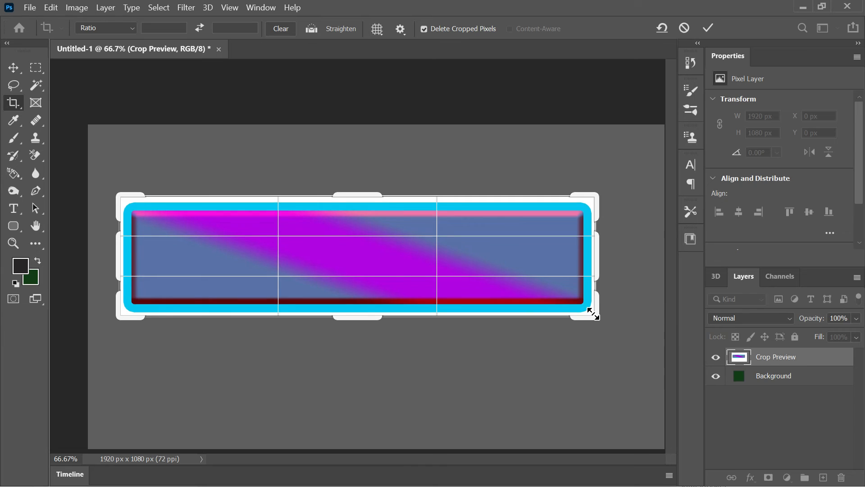
key(Return)
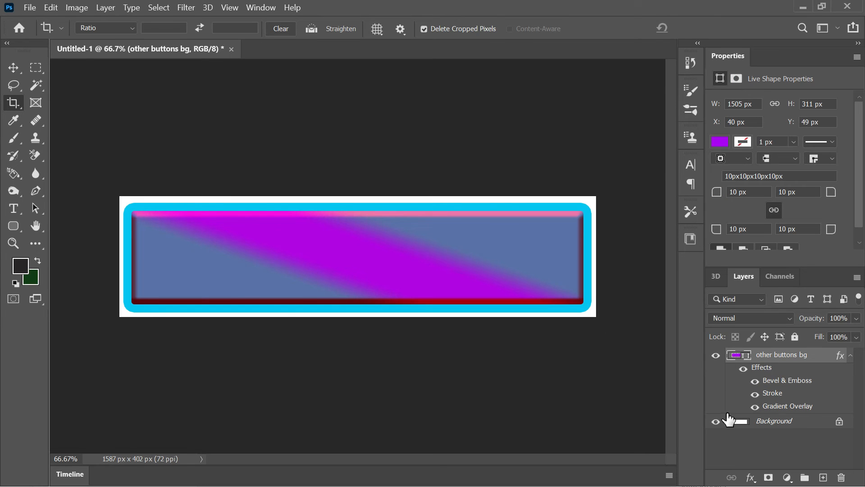
click(715, 421)
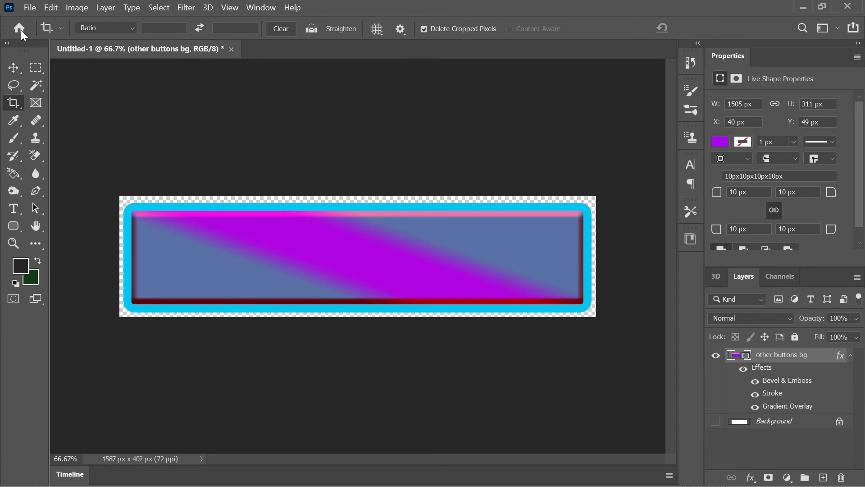
Save the document on the computer as the Photoshop file other button bg in the design folder, keeping Maximize Compatibility on
click(30, 7)
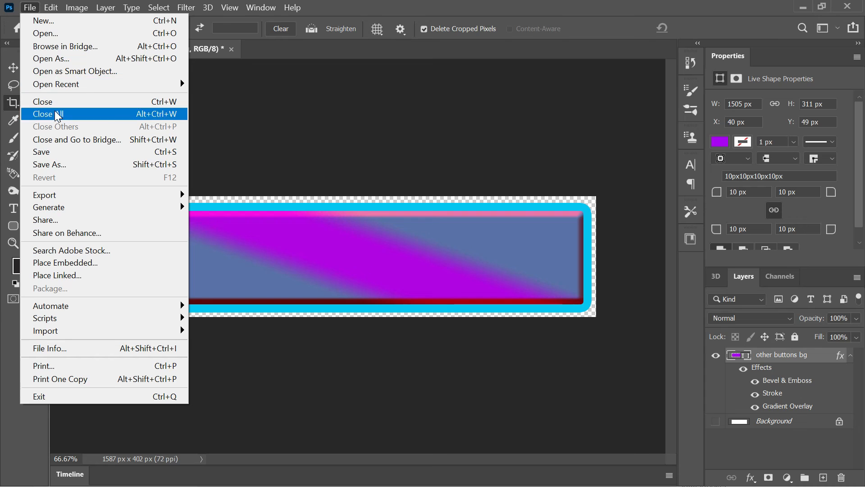
click(63, 165)
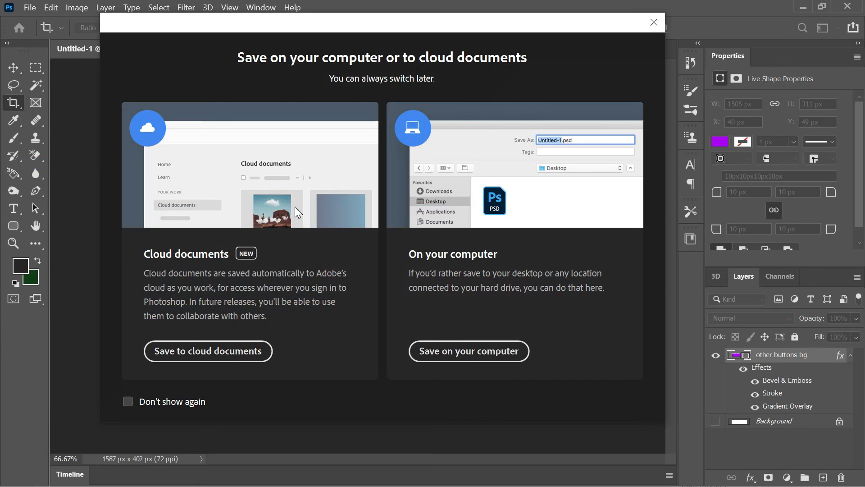
click(468, 356)
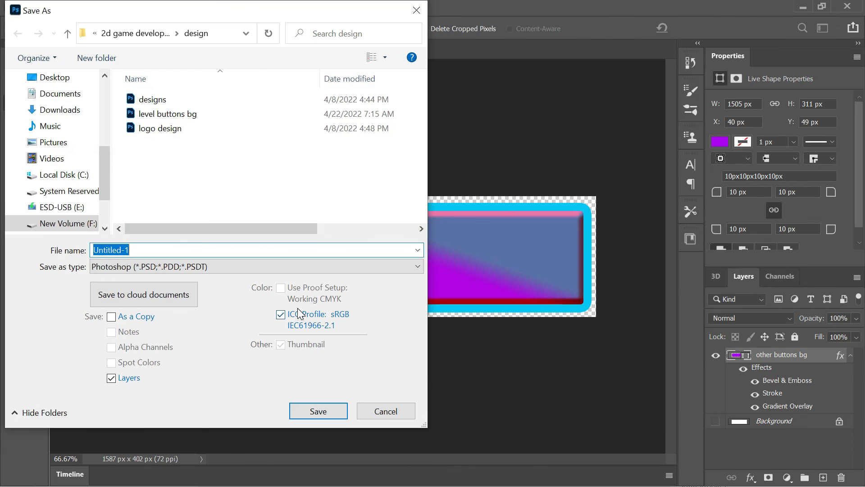
text(othe)
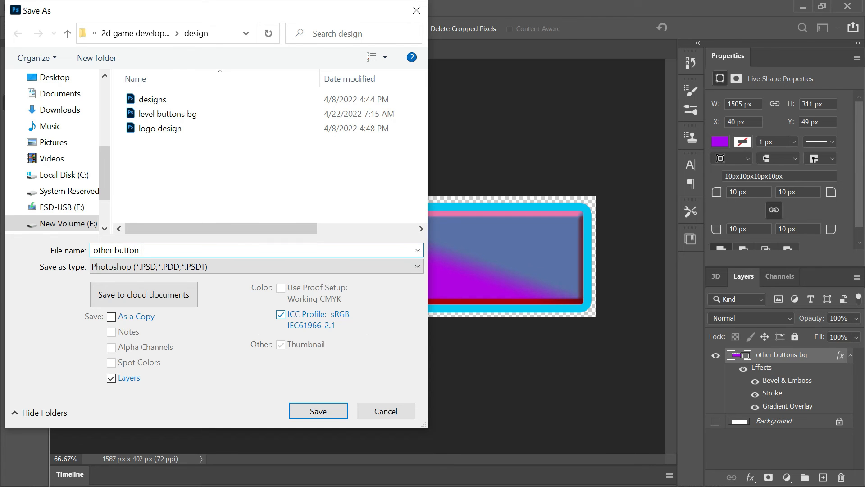
text(r buttons bg)
key(Return)
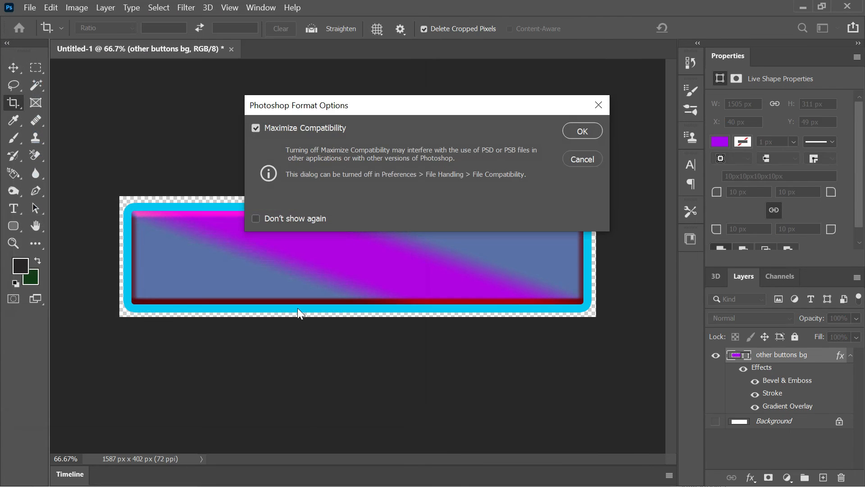
click(582, 130)
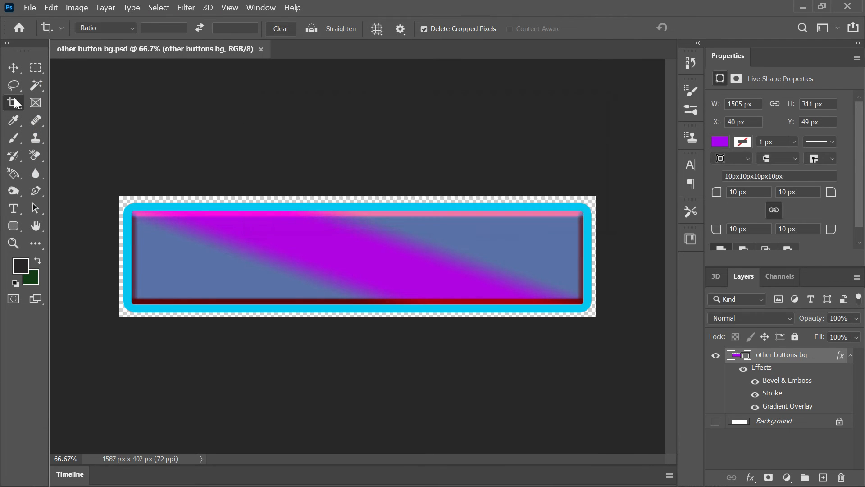
Quick-export the button as a PNG named other button bg into the design folder and activate the Move tool
click(29, 9)
mouse_move(72, 194)
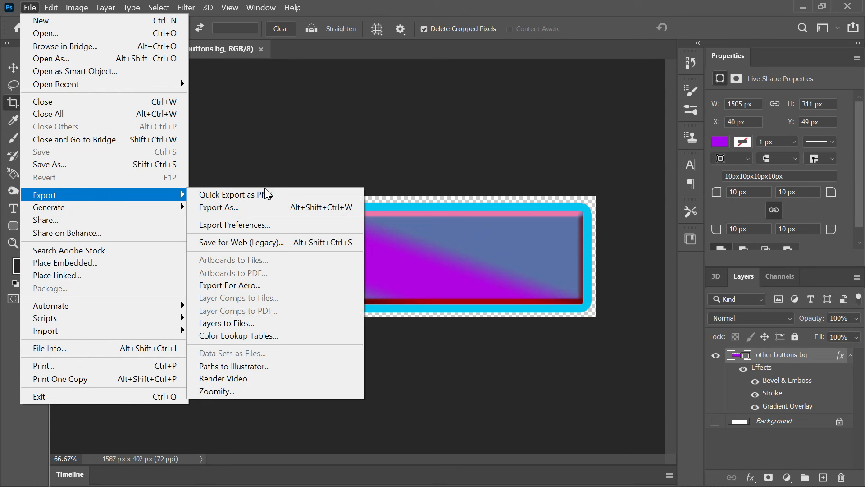
click(265, 194)
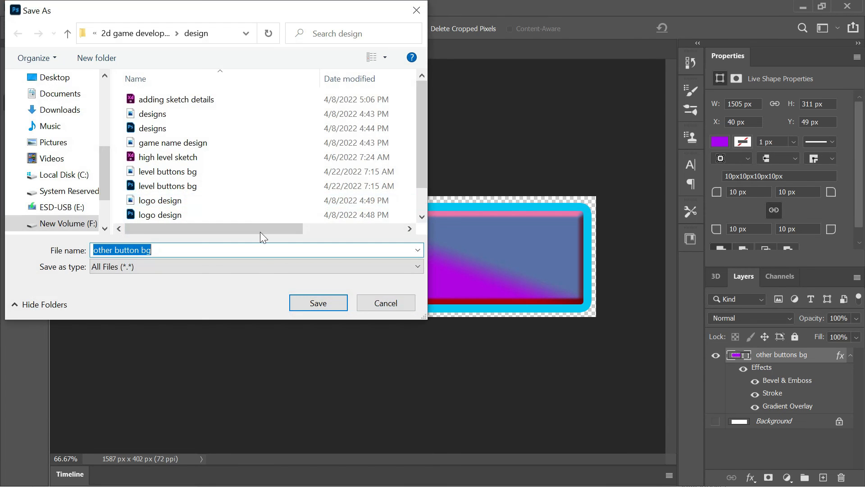
click(298, 301)
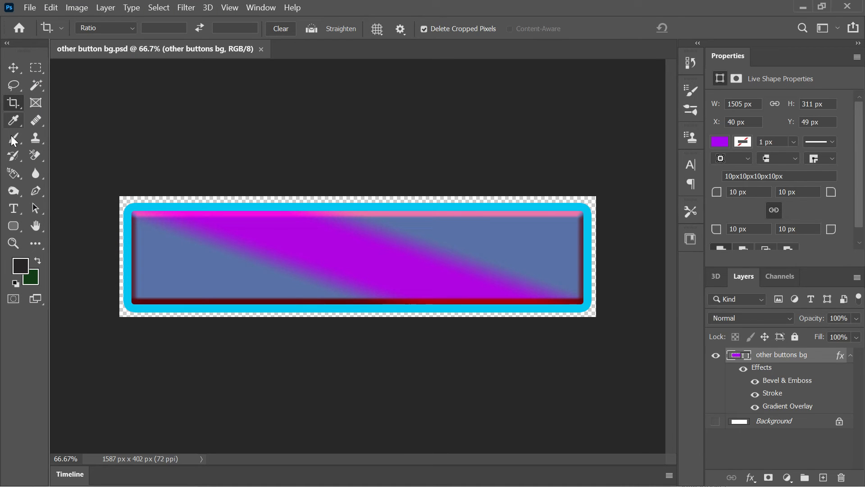
click(15, 68)
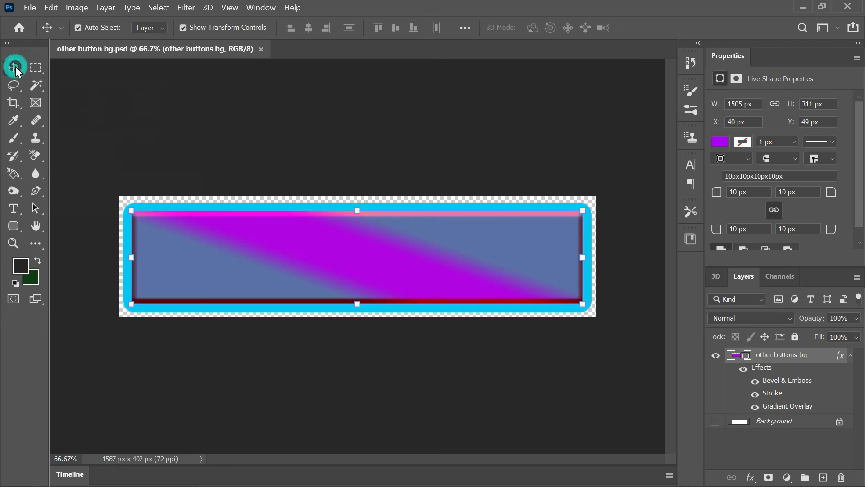
Switch to the design folder in File Explorer, open the other button bg PNG in Photos, and copy the image
click(803, 8)
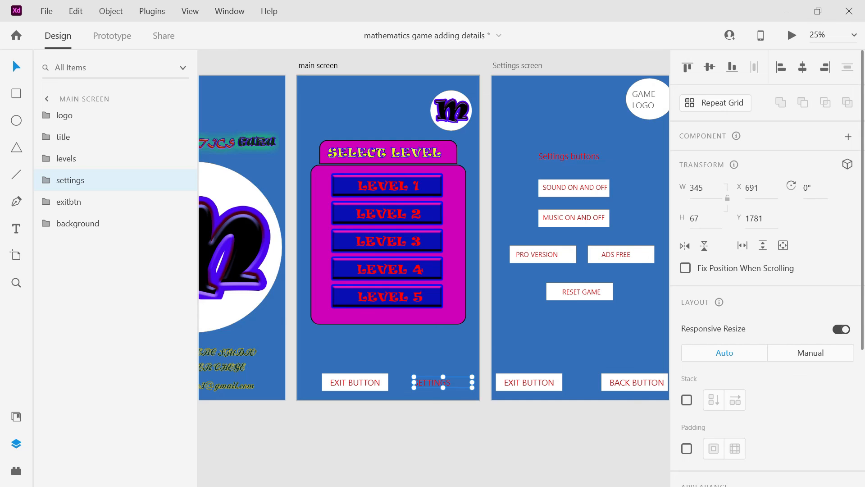
key(alt+Tab)
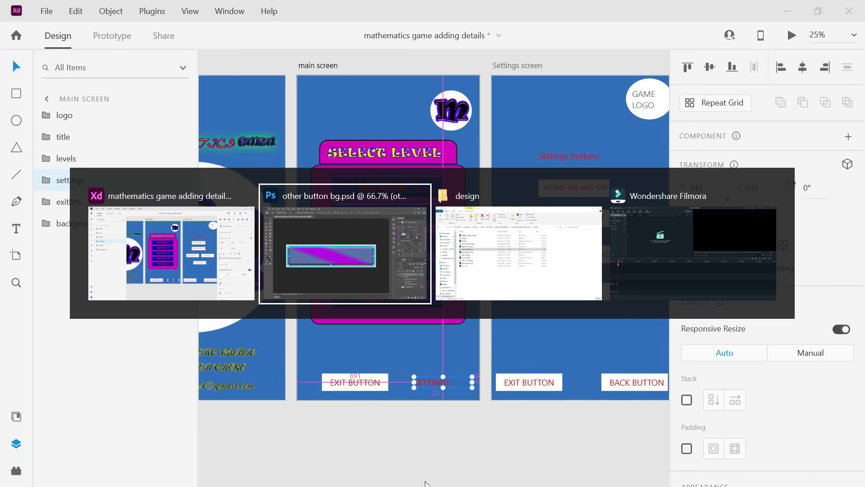
key(alt+Tab)
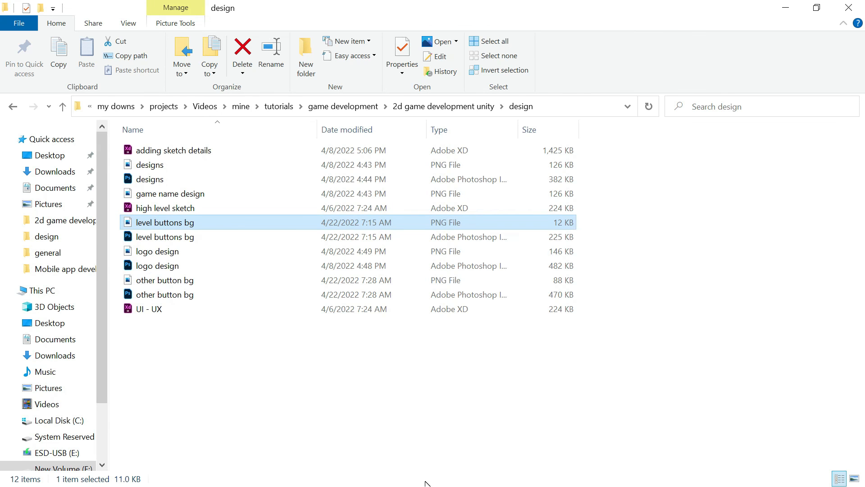
key(alt+Tab)
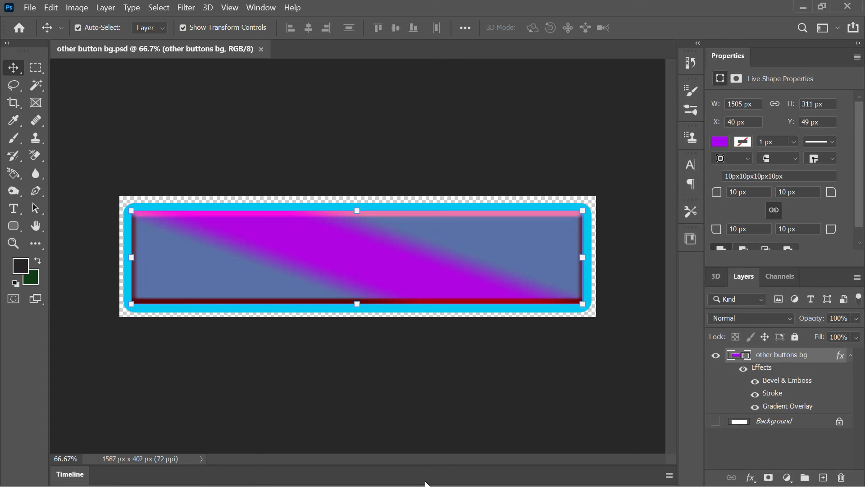
key(alt+Tab)
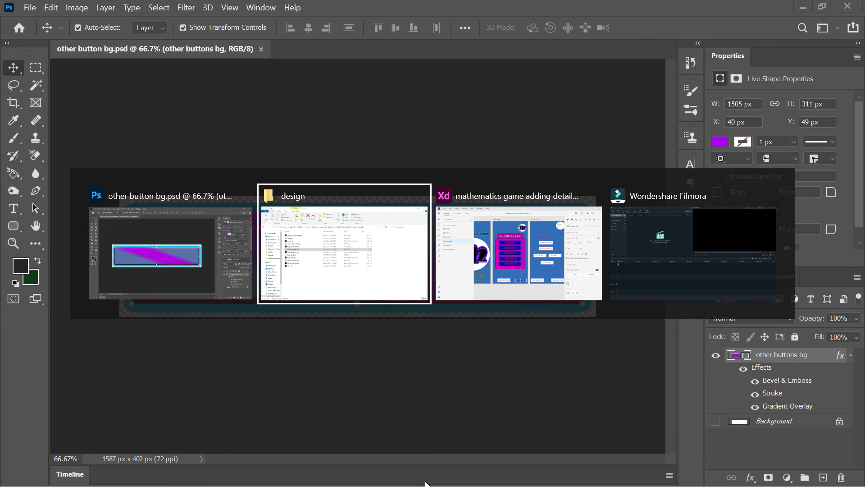
key(alt+Tab)
key(alt+Tab)
key(alt+Tab)
key(alt+Tab)
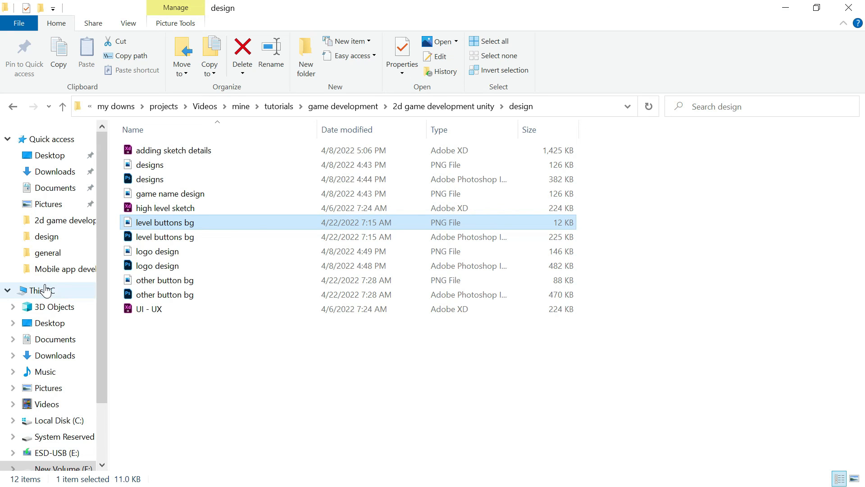
double_click(143, 283)
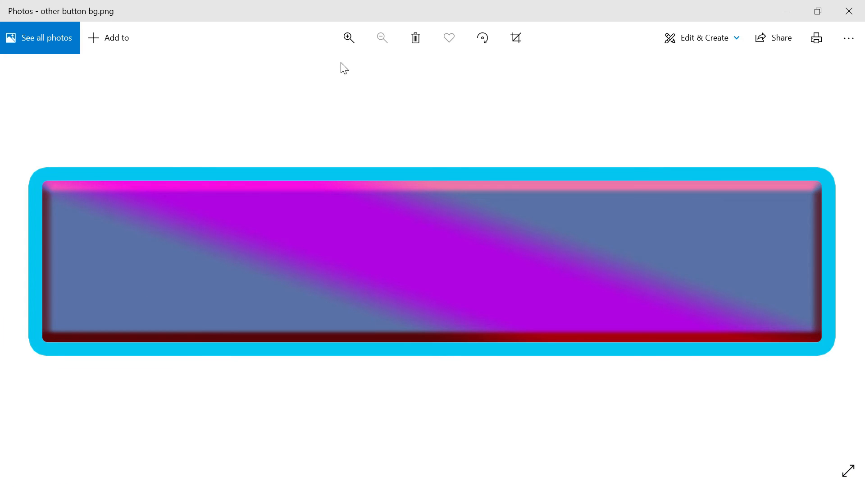
click(850, 39)
click(807, 135)
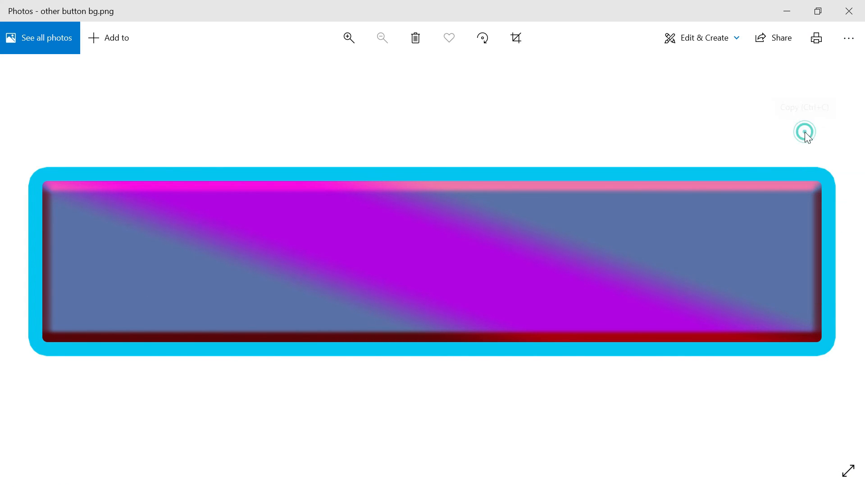
Switch to Adobe XD and paste the copied button image onto the main screen artboard
key(alt+Tab)
key(alt+Tab)
key(alt+Tab)
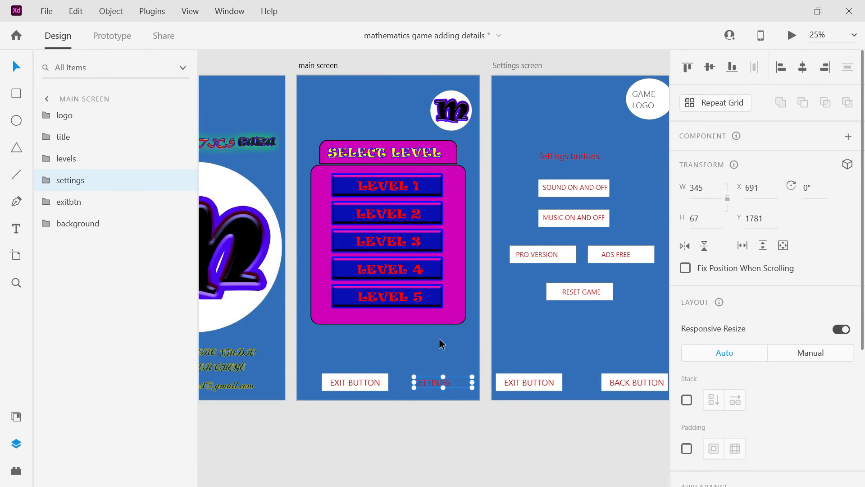
click(423, 346)
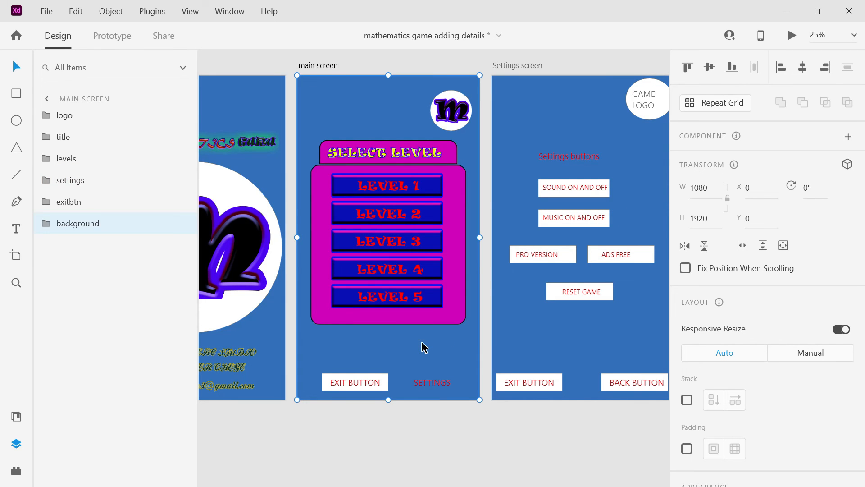
key(ctrl+v)
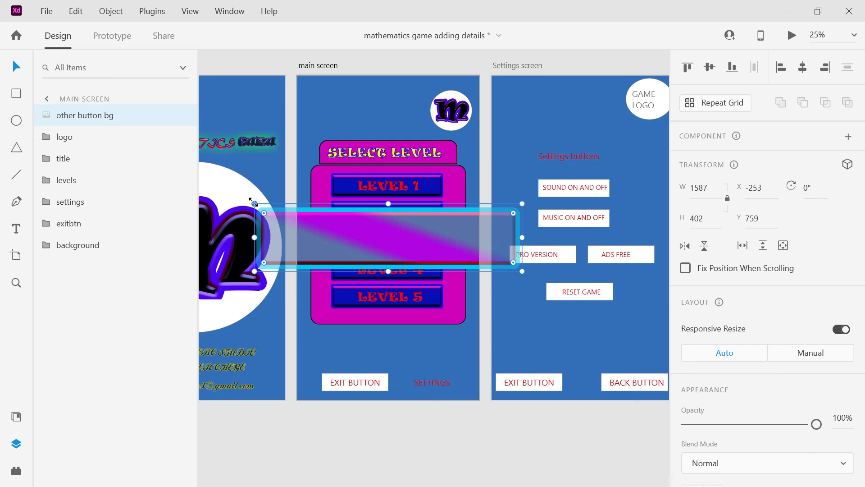
Scale the pasted button image down to about 415 x 105 and place it near the SETTINGS text
drag(253, 202, 381, 250)
drag(456, 269, 432, 389)
drag(495, 395, 478, 390)
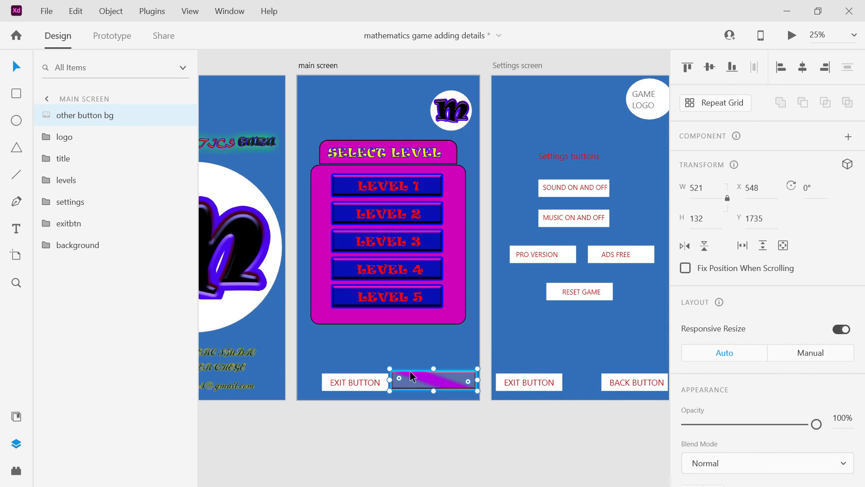
drag(390, 367, 426, 377)
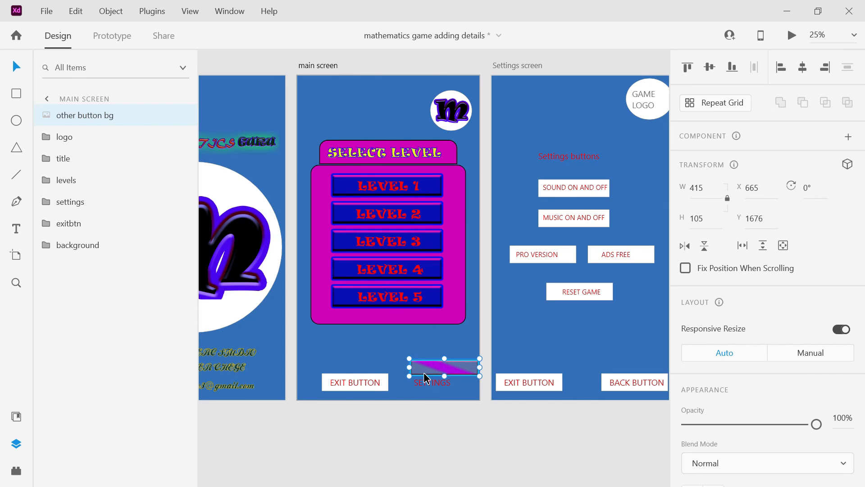
Put the other button bg layer into the settings group below the SETTINGS text and position it behind the text at about X 621, Y 1762
drag(82, 121, 77, 227)
click(79, 204)
drag(433, 373, 424, 385)
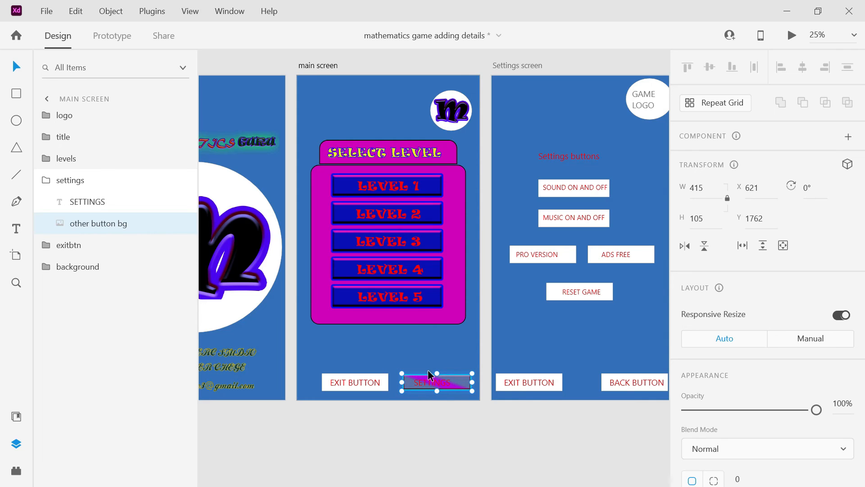
Center-align the SETTINGS text and shift it to the middle of its button background
click(437, 387)
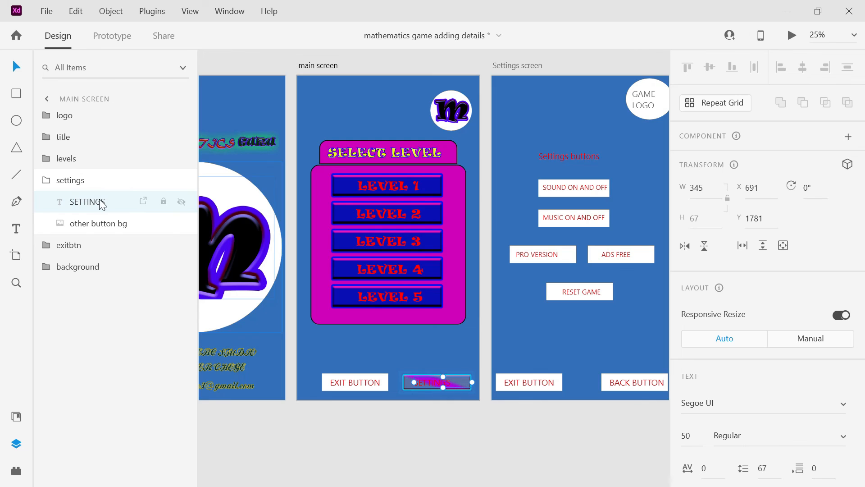
drag(446, 383, 437, 380)
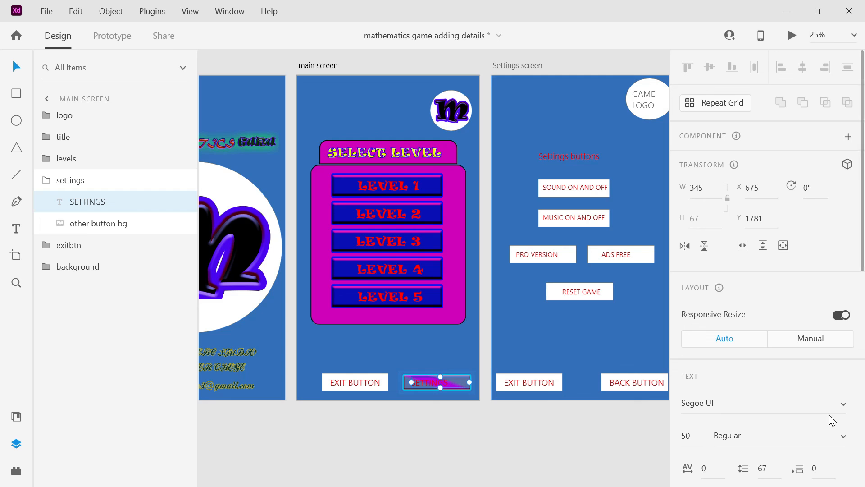
drag(862, 222, 864, 315)
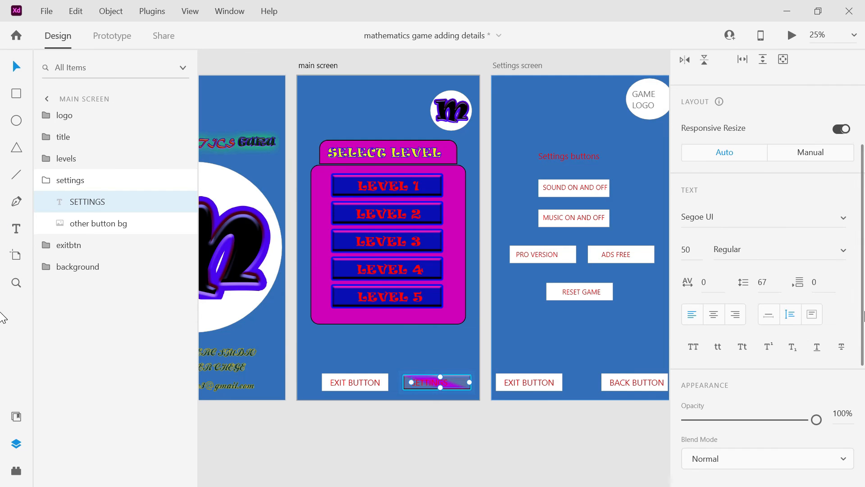
click(714, 315)
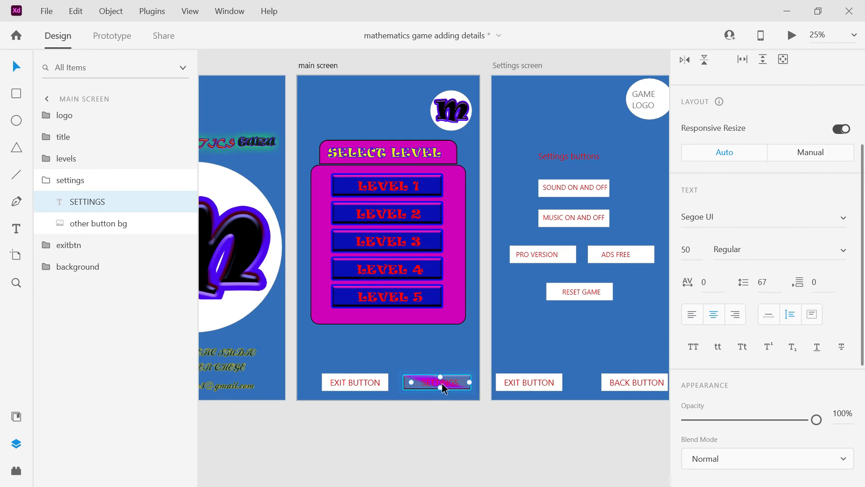
drag(442, 381, 442, 382)
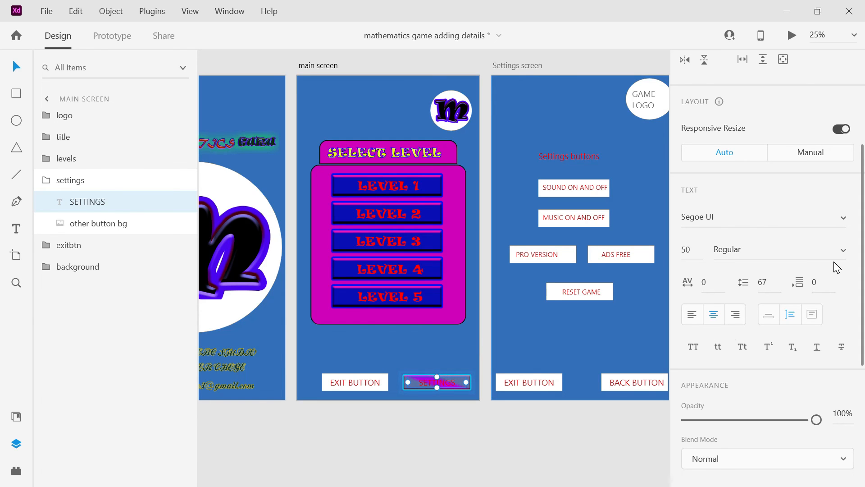
Change the SETTINGS text's fill color to black
scroll(847, 288, down, 2)
scroll(739, 314, down, 4)
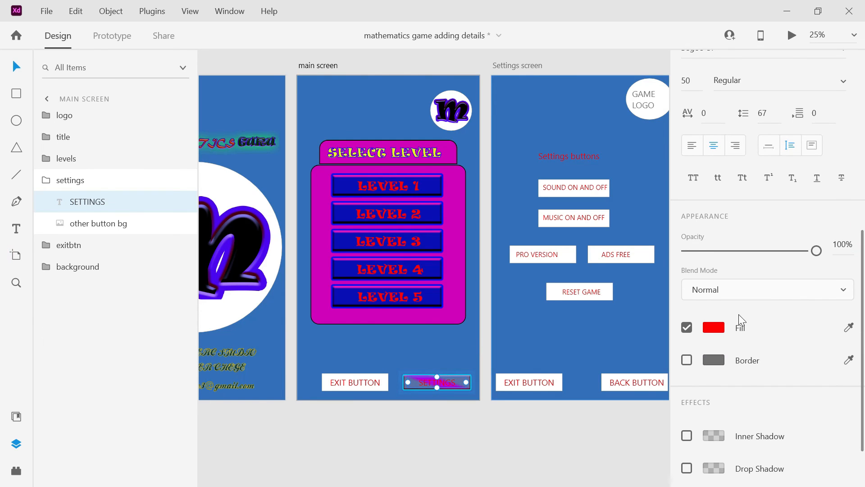
click(721, 328)
drag(591, 351, 613, 350)
Give the SETTINGS text a bright green #02F702 border with size 3
click(714, 360)
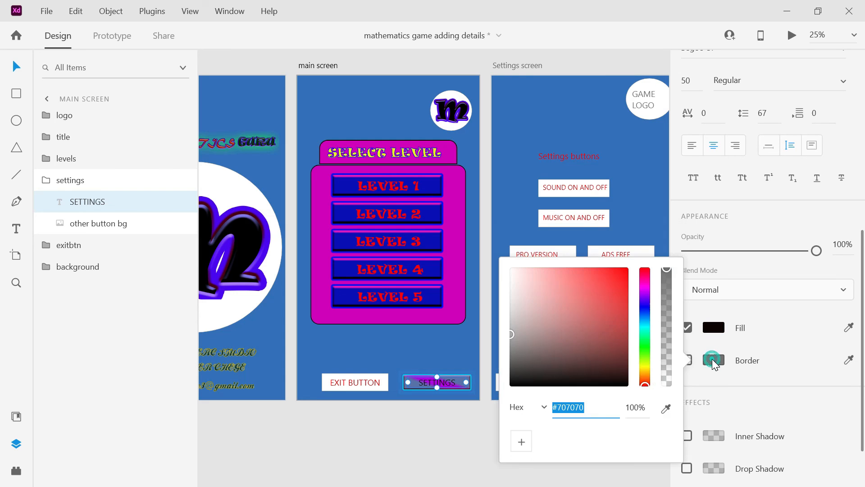
drag(646, 383, 646, 347)
drag(622, 300, 626, 271)
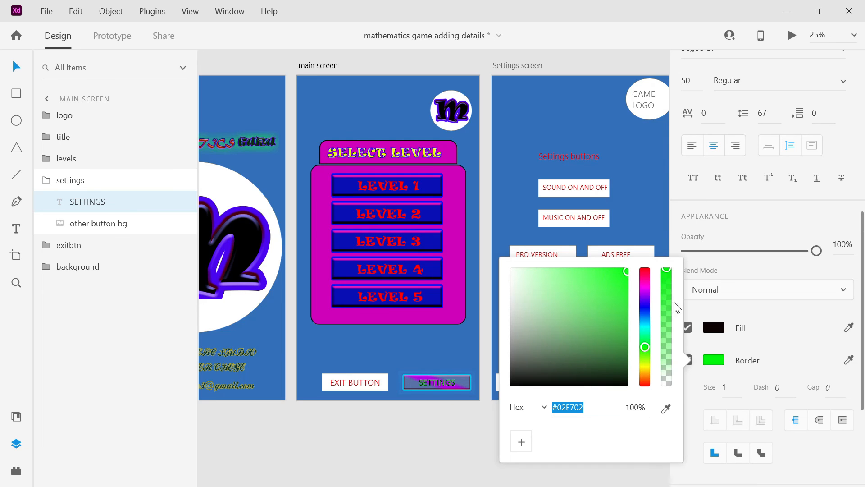
click(724, 388)
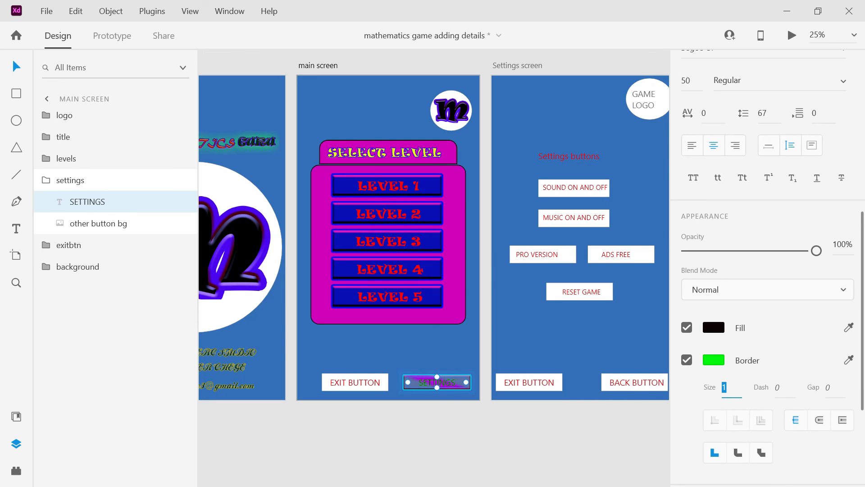
key(Return)
Enlarge the SETTINGS text by trying font size 70 and settling on 60, and center it vertically on the button
drag(863, 350, 864, 314)
click(686, 158)
text(7)
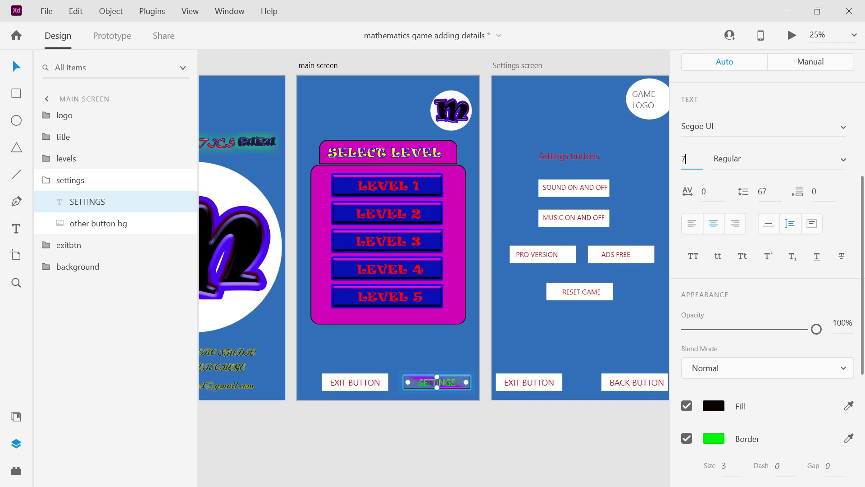
key(Return)
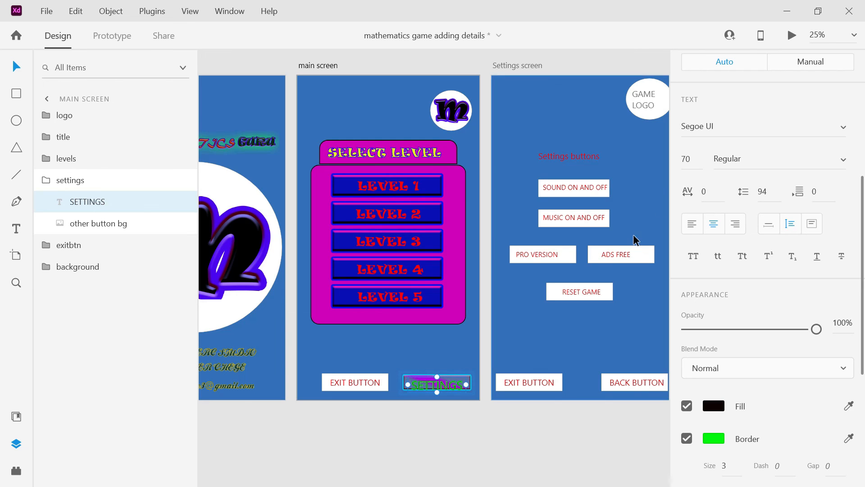
drag(451, 386, 452, 386)
click(698, 164)
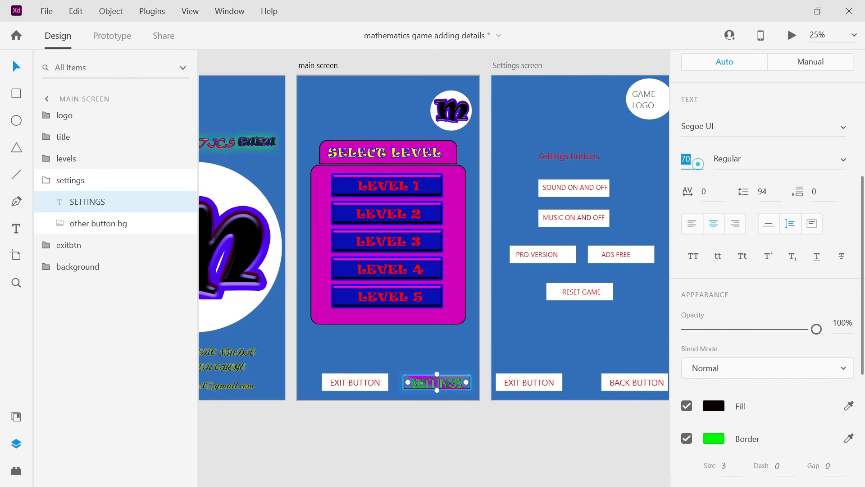
text(6)
key(Return)
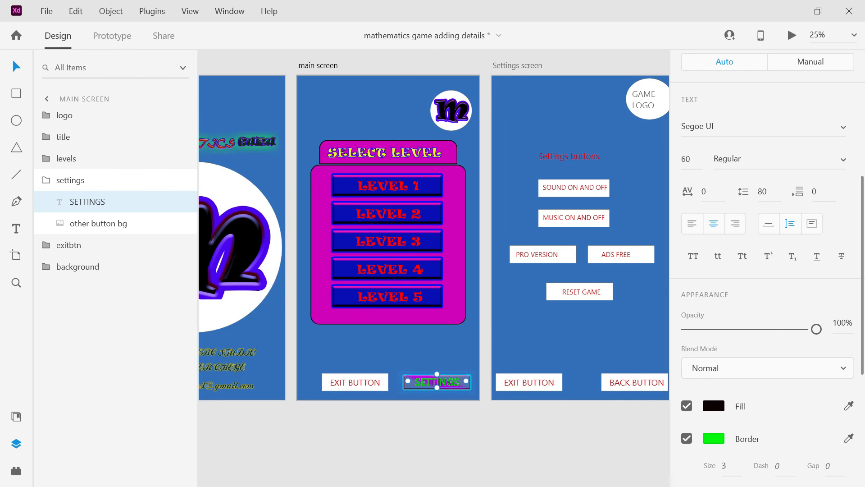
Recolor the SETTINGS text with a black border and a bright green #0BF81B fill
click(715, 438)
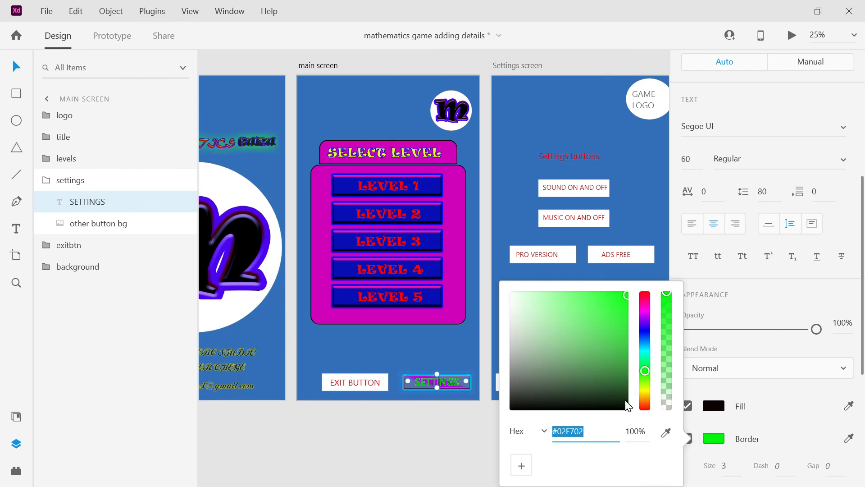
click(622, 408)
click(715, 405)
click(715, 406)
click(646, 374)
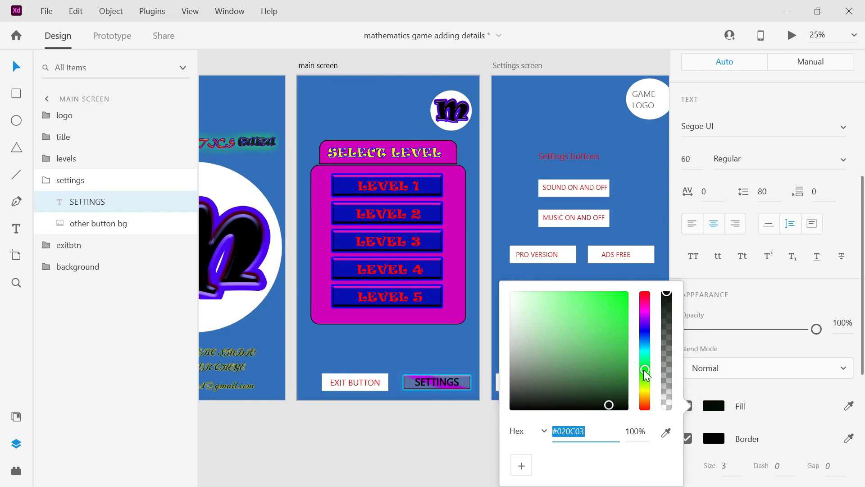
drag(622, 326, 621, 294)
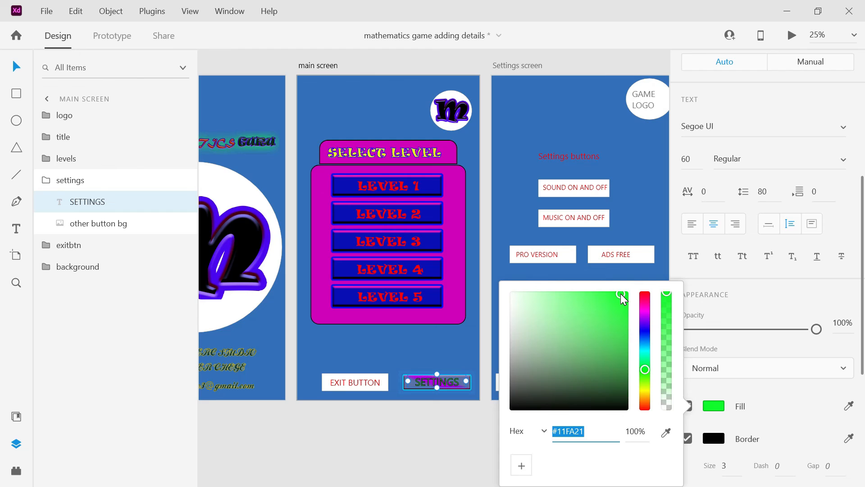
drag(622, 293, 624, 296)
Try a red fill on the settings group, and set it to bright green #2BF80B instead
click(435, 359)
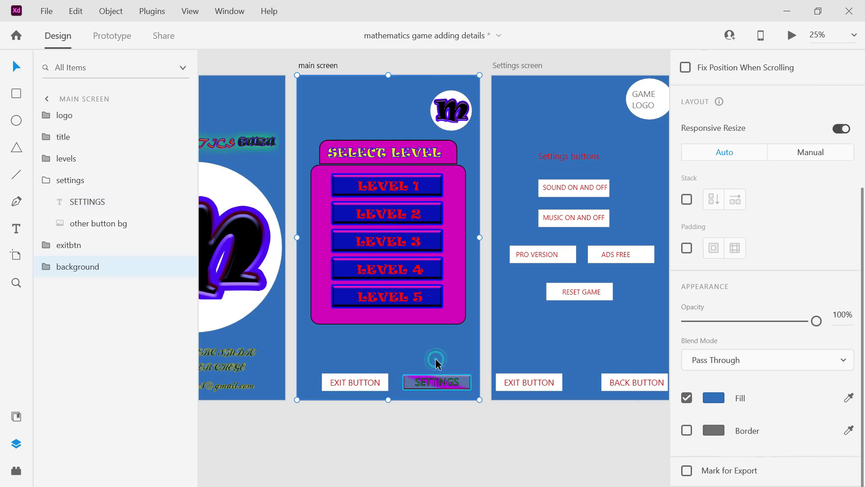
click(440, 387)
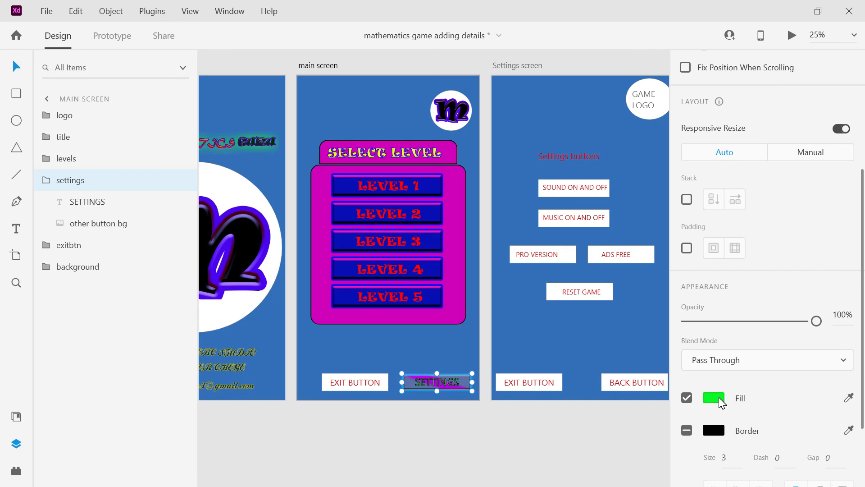
click(717, 398)
click(713, 397)
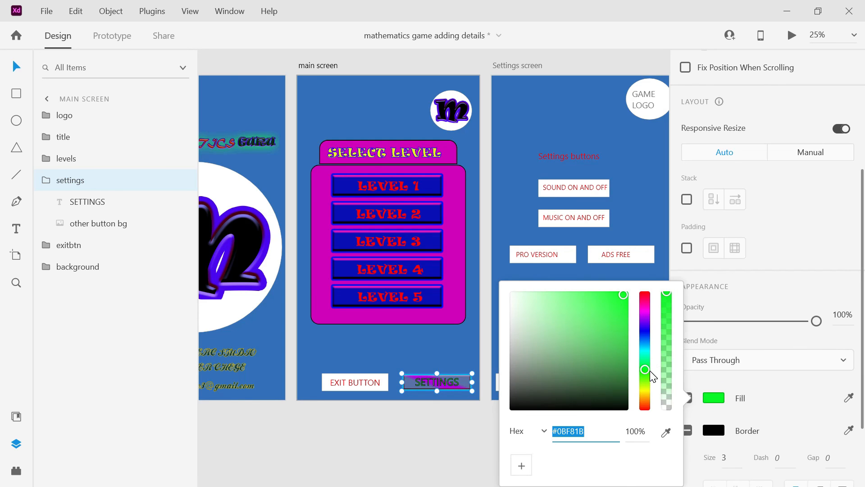
drag(645, 371, 645, 411)
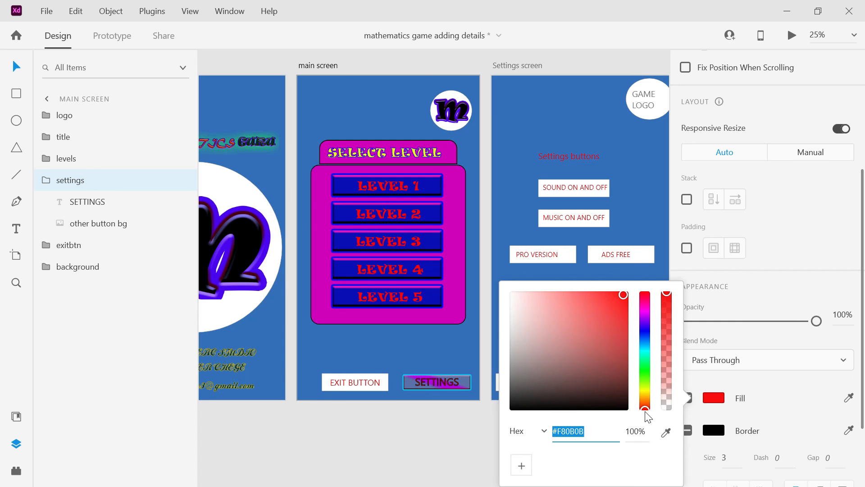
drag(646, 357, 657, 380)
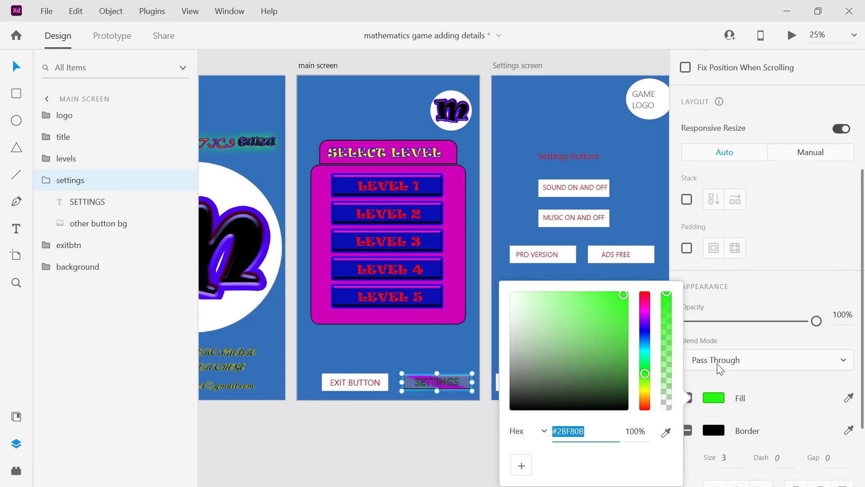
click(718, 435)
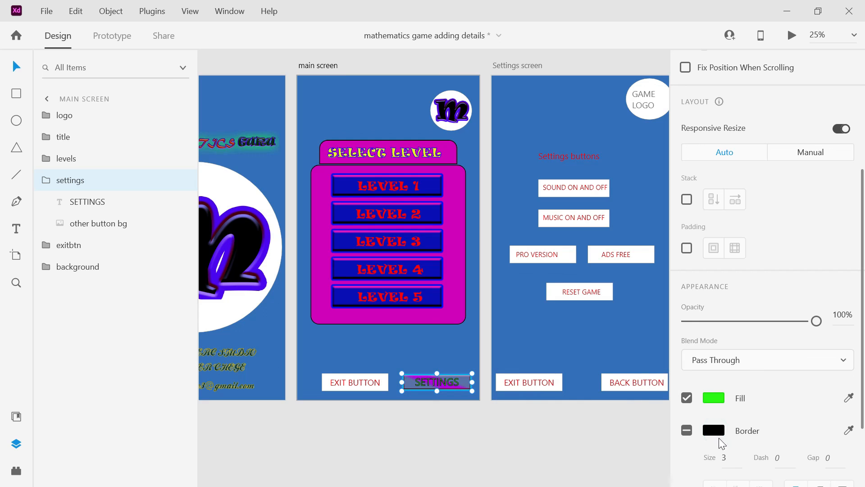
Set the settings group's border size to 5 and undo the accidental deletion of the group
click(726, 457)
text(5)
key(Return)
key(Delete)
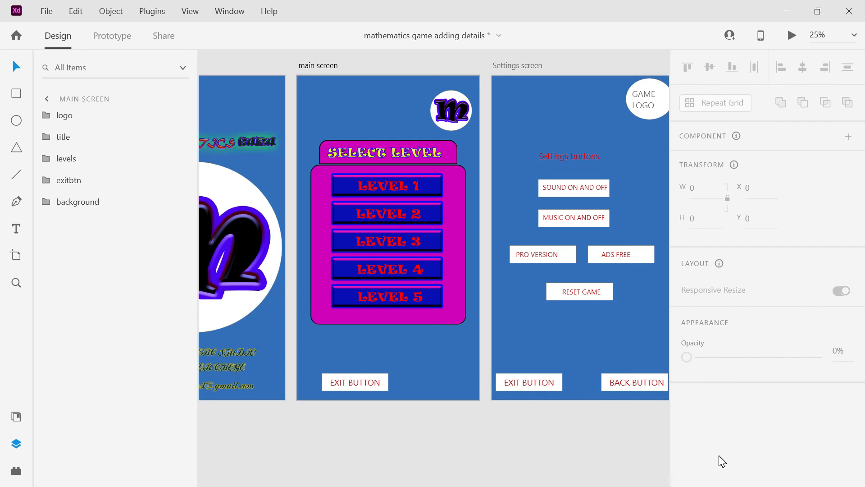
key(ctrl+z)
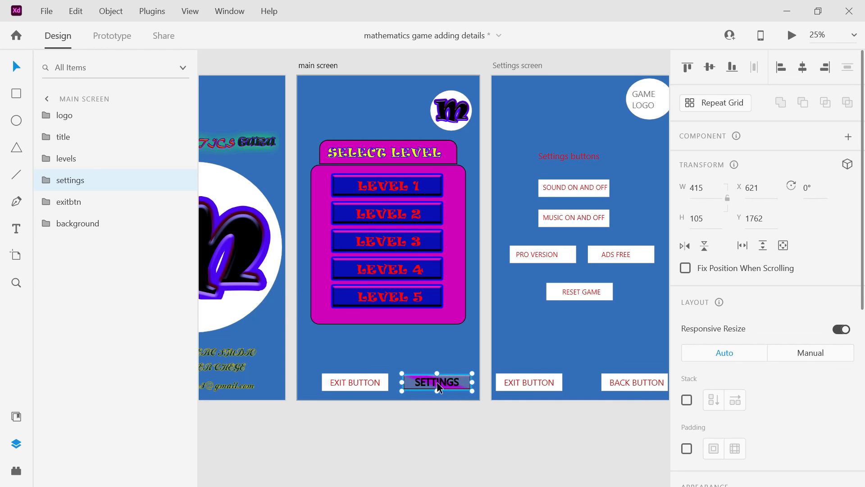
Select the SETTINGS text inside the settings group and set its border size to 4
click(47, 180)
click(75, 202)
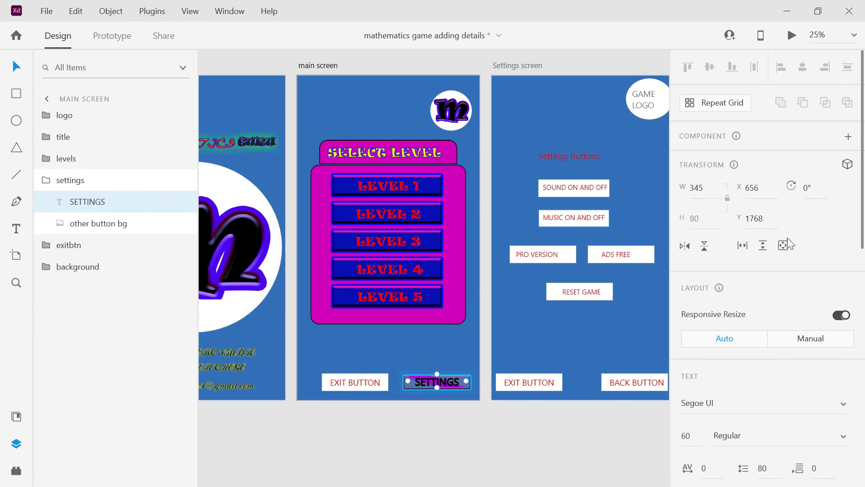
drag(858, 259, 861, 397)
click(727, 341)
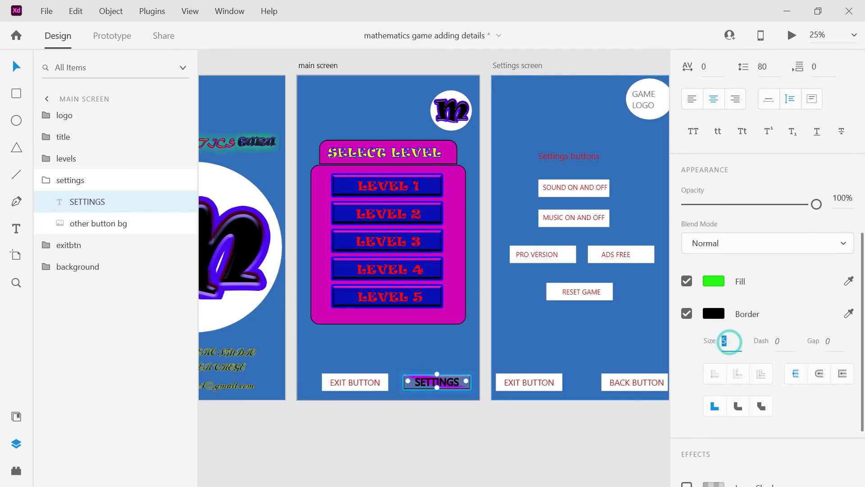
key(Return)
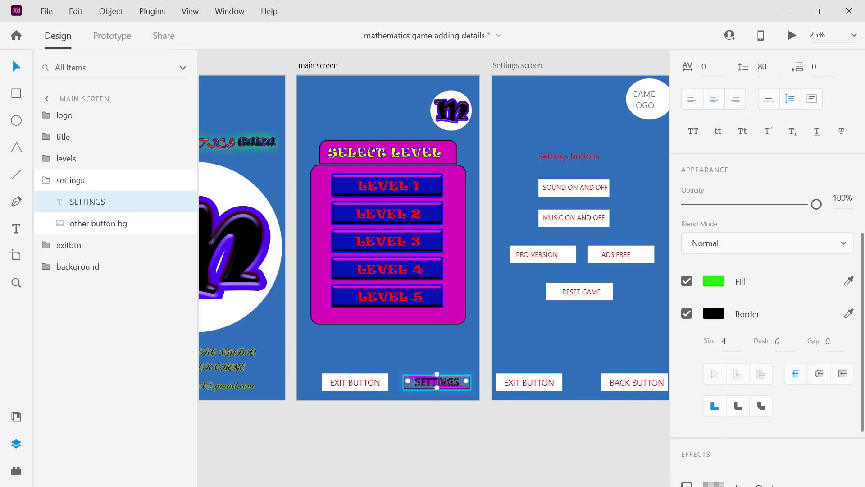
Delete the old exitbtn group from the main screen artboard
click(44, 185)
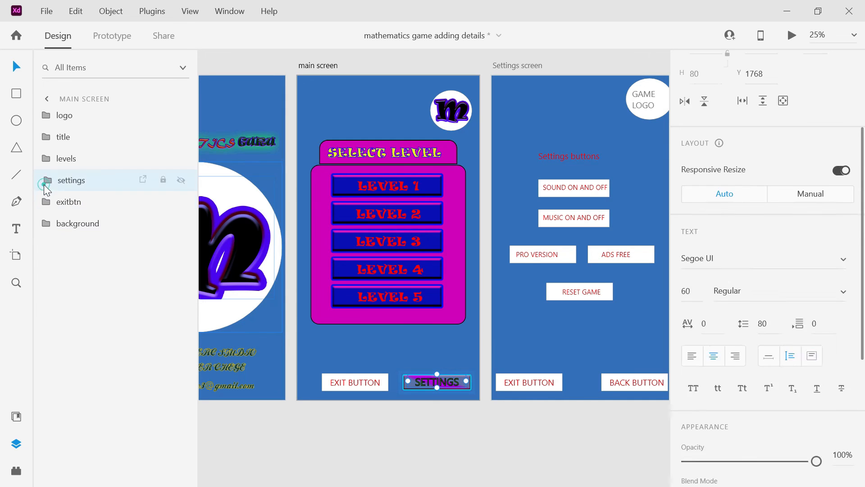
click(66, 205)
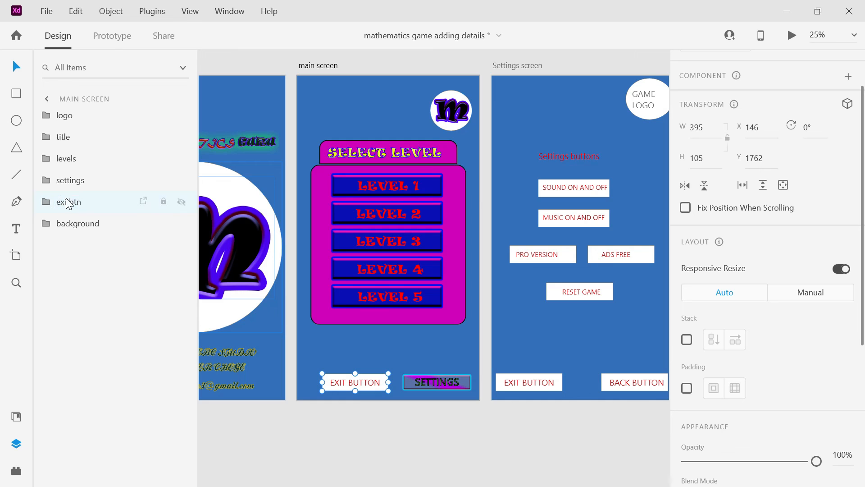
right_click(66, 204)
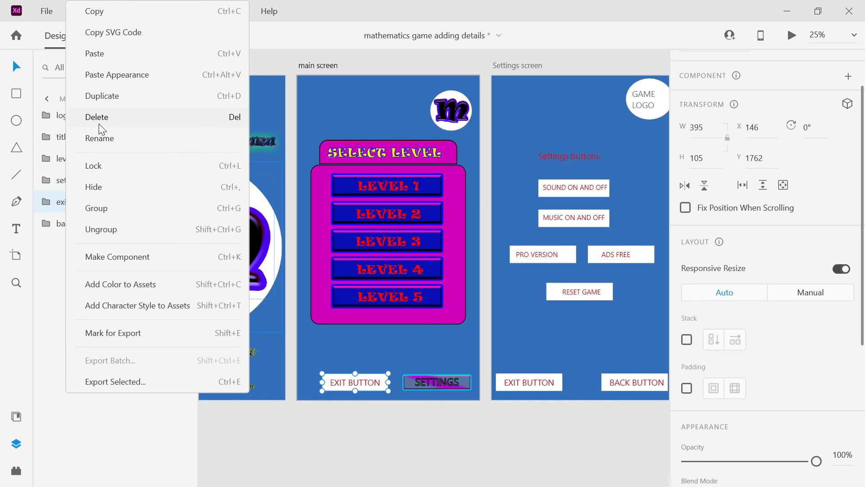
click(99, 123)
Duplicate the settings group and rename the copy as exit button
click(58, 191)
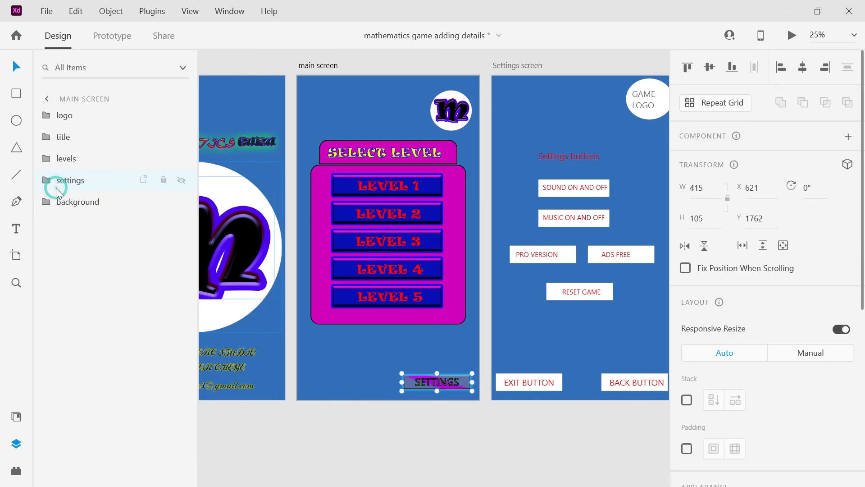
right_click(56, 189)
click(92, 101)
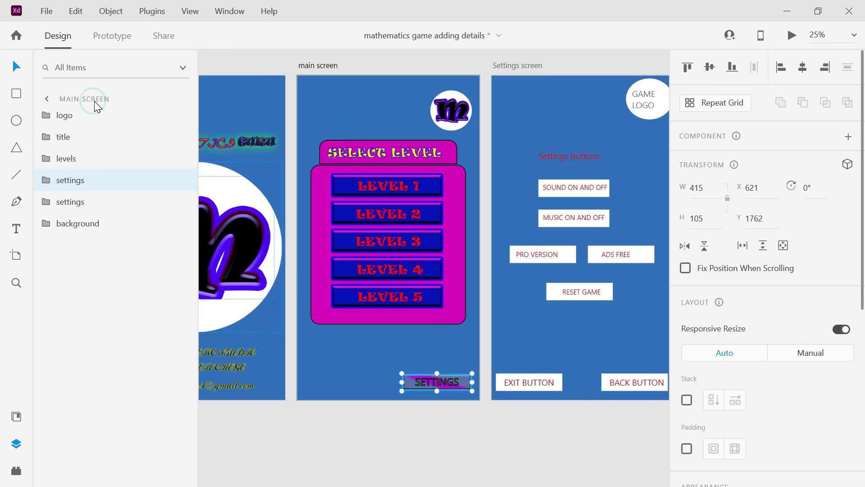
click(77, 178)
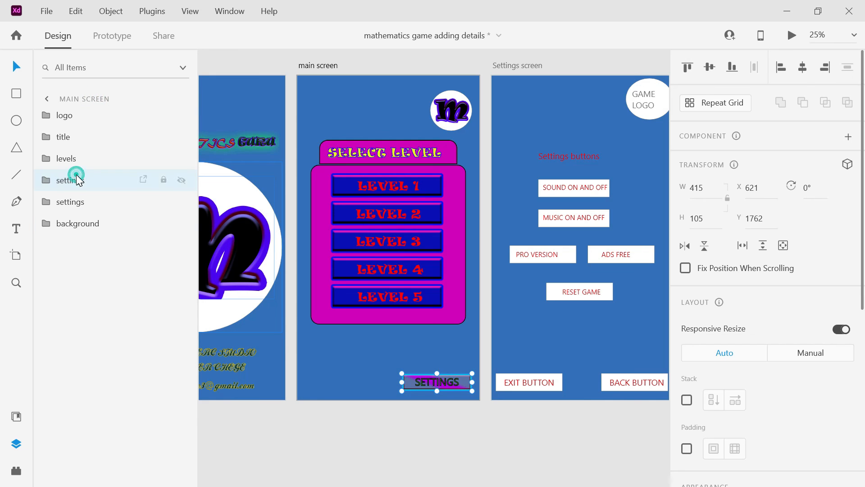
double_click(76, 179)
text(exit button)
key(Return)
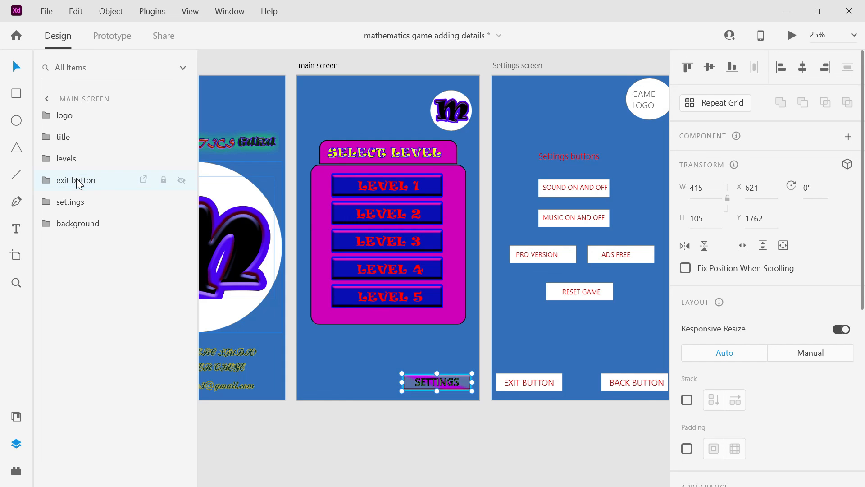
Move the exit button group to X 80 on the main screen and change its text to EXIT
drag(433, 385, 349, 382)
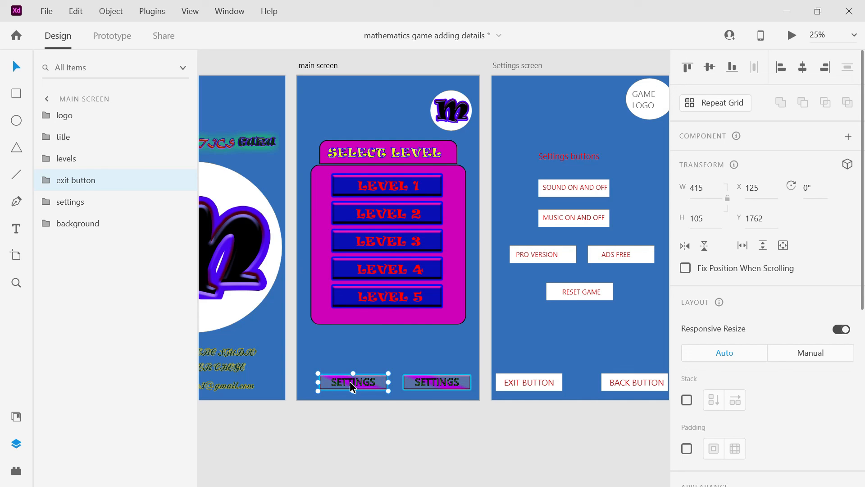
drag(349, 381, 342, 383)
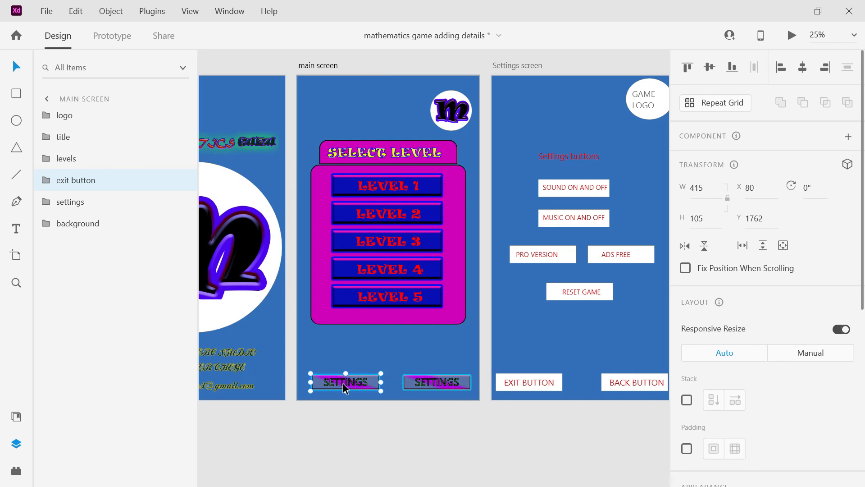
click(46, 180)
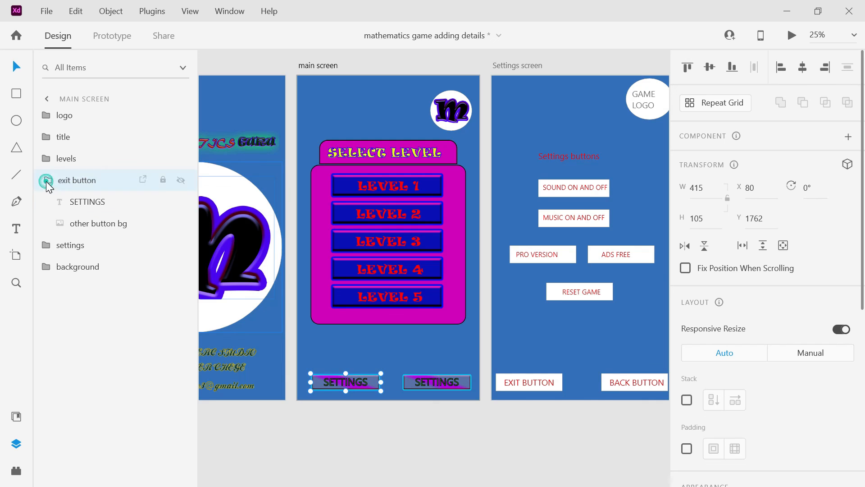
click(75, 202)
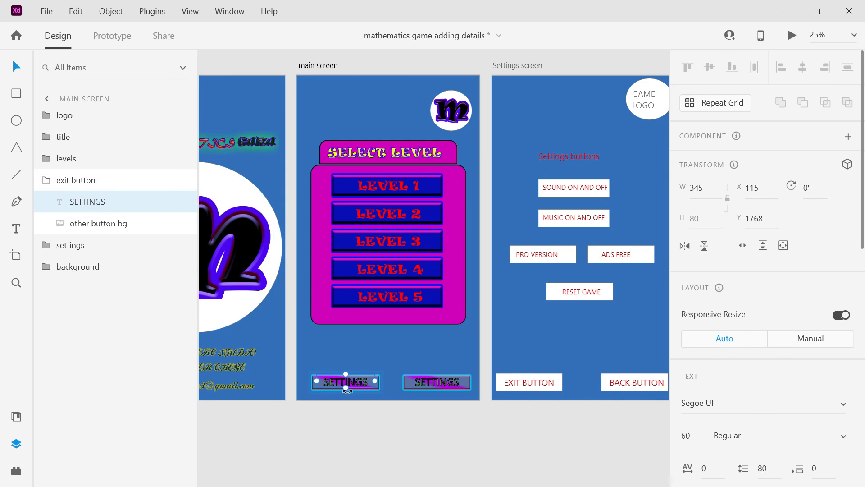
double_click(345, 383)
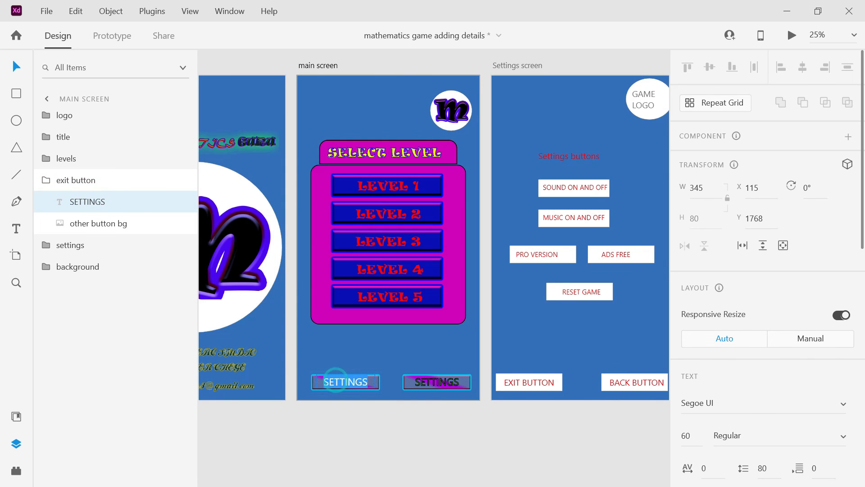
text(EXIT)
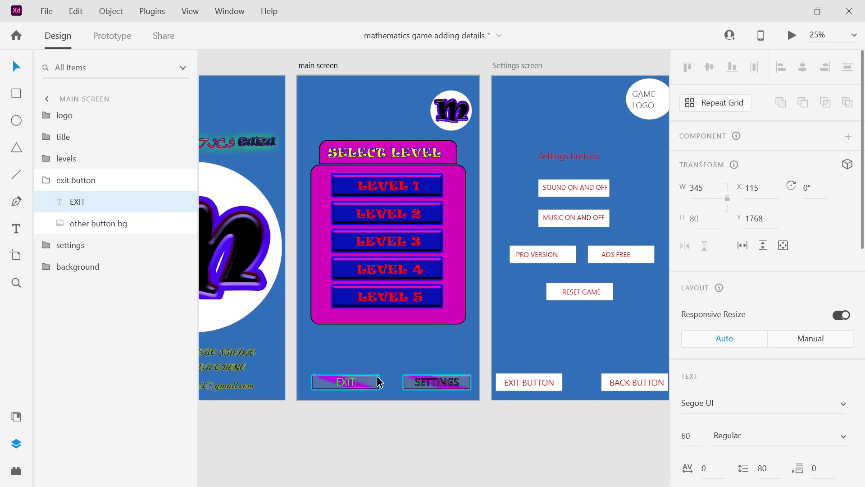
key(Escape)
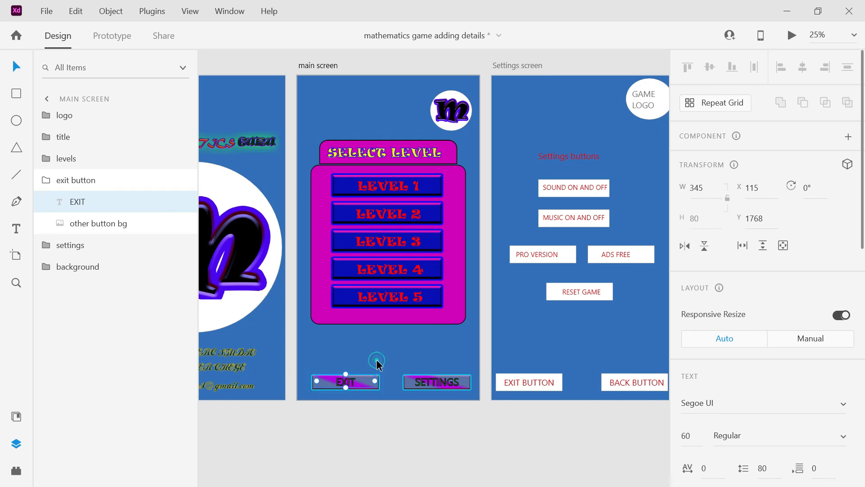
click(399, 344)
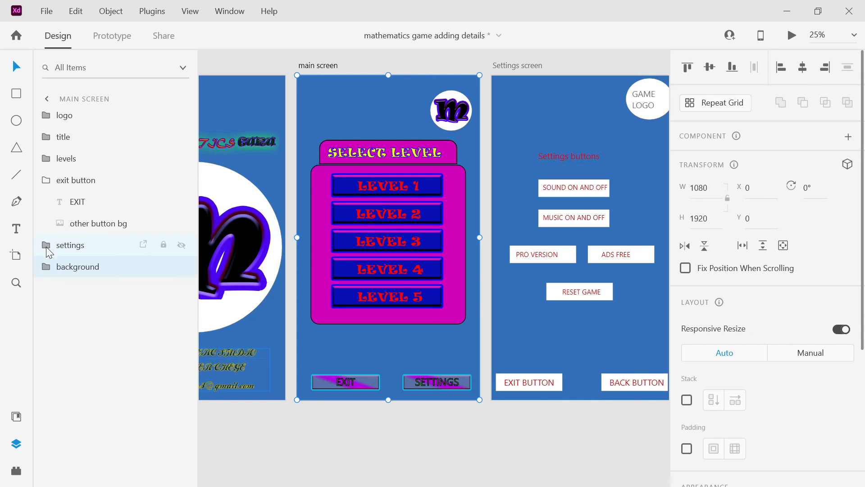
click(47, 183)
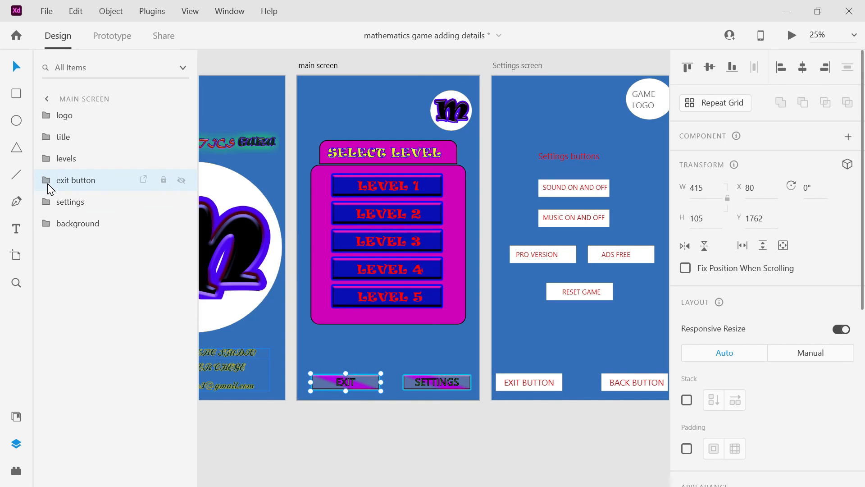
shift+click(61, 205)
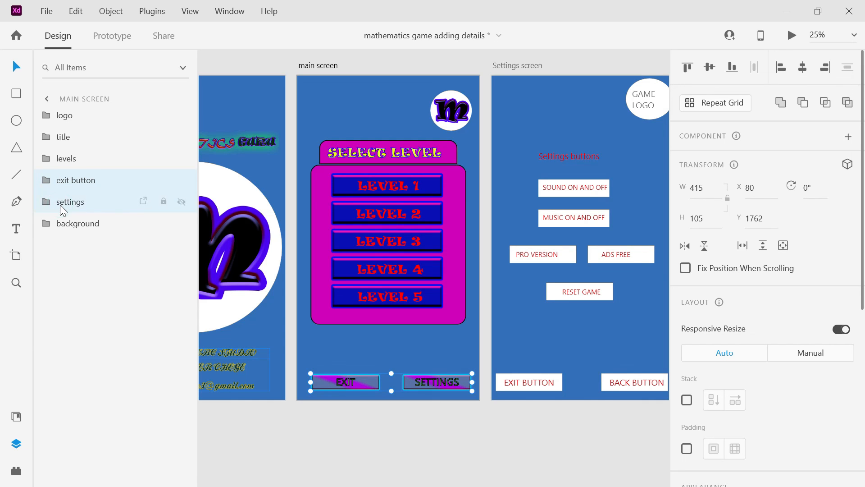
click(393, 381)
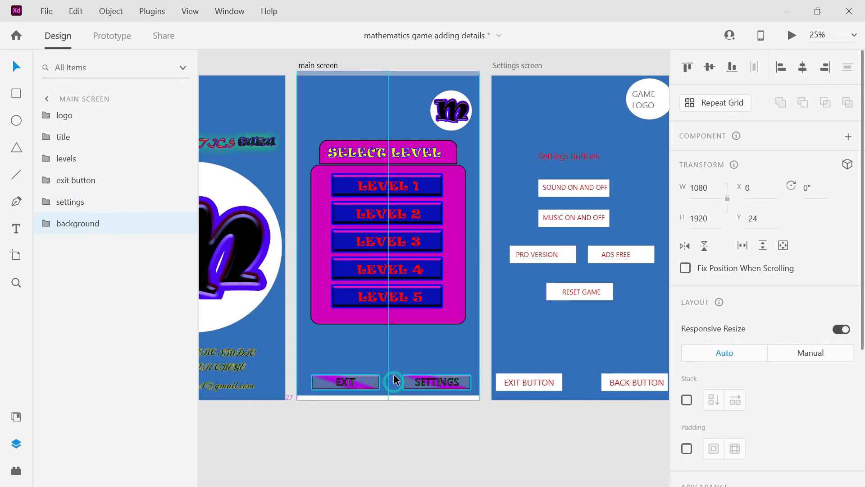
key(ctrl+z)
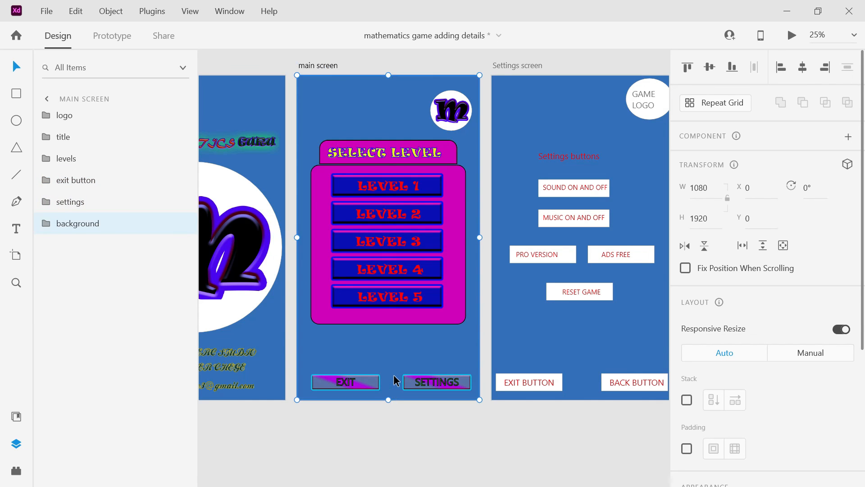
Move the exit button and settings groups together up to Y 1570 below the level panel, and save the document
click(64, 205)
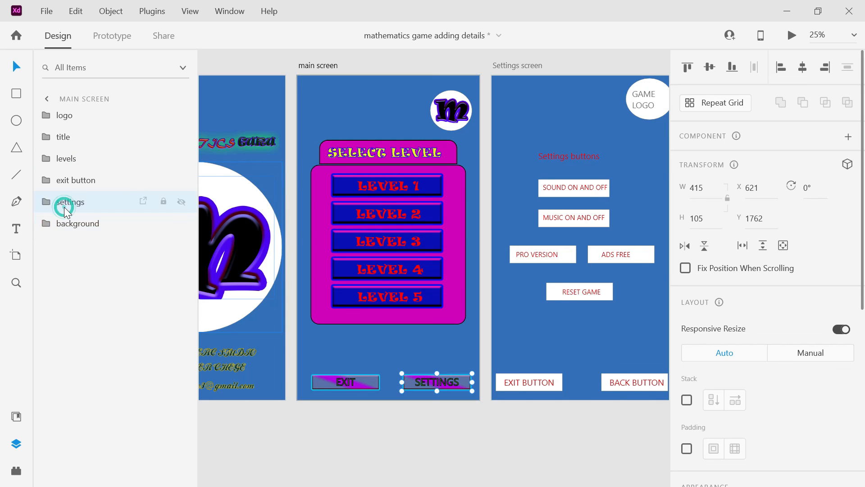
shift+click(71, 182)
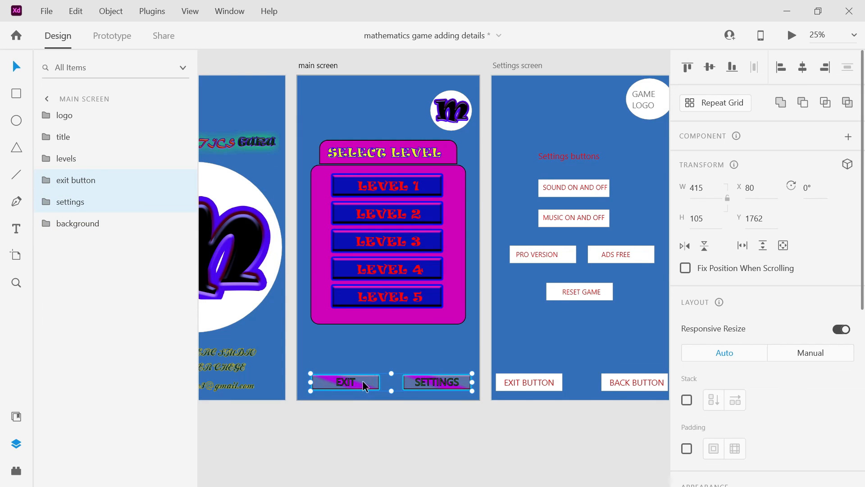
drag(363, 379, 376, 353)
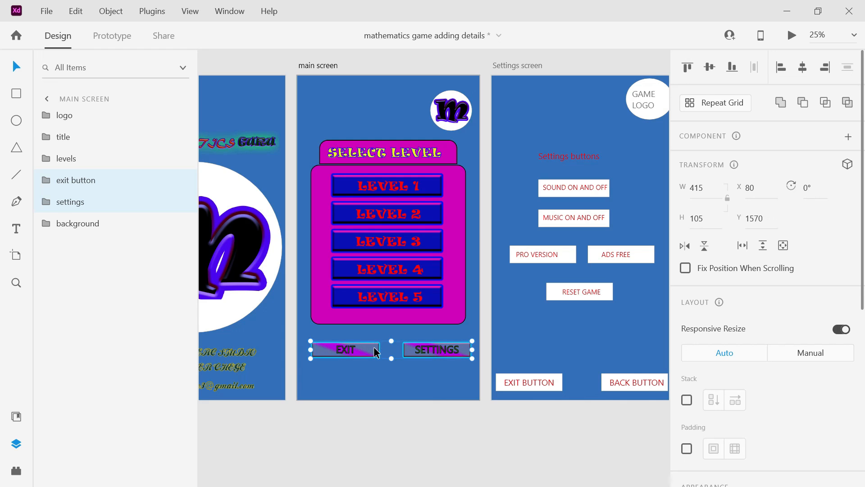
click(264, 429)
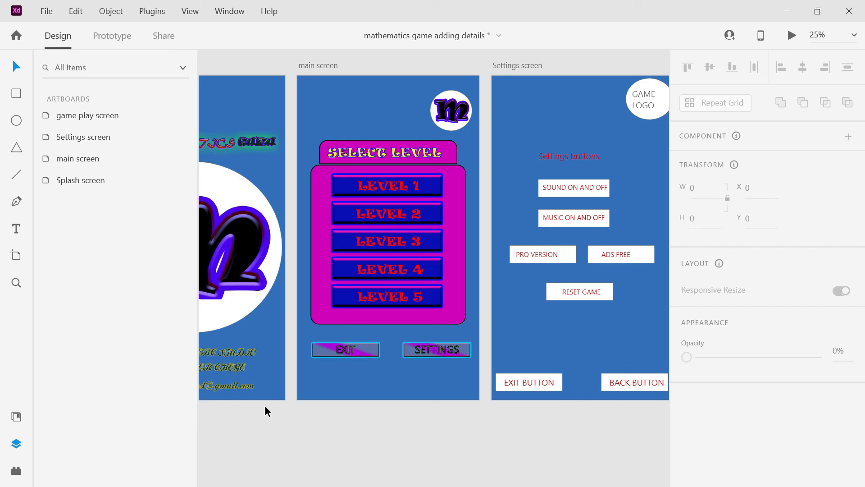
key(ctrl+s)
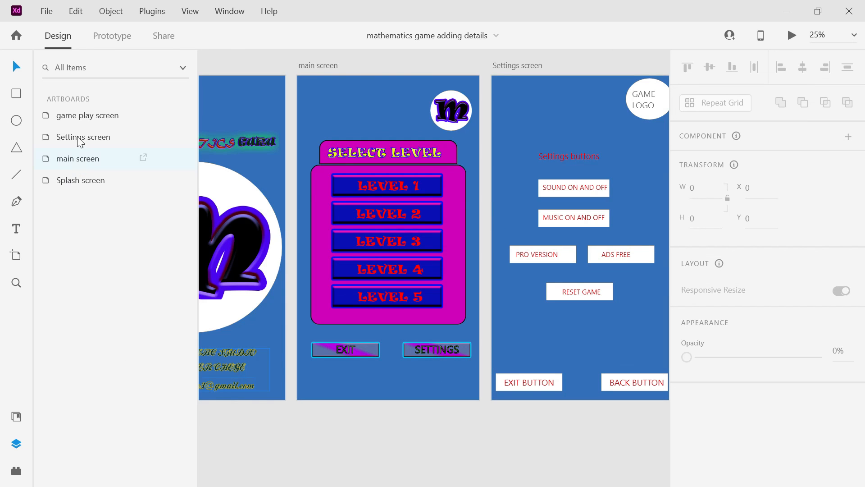
Preview the main screen artboard to examine the finished level panel and the EXIT and SETTINGS buttons
click(77, 162)
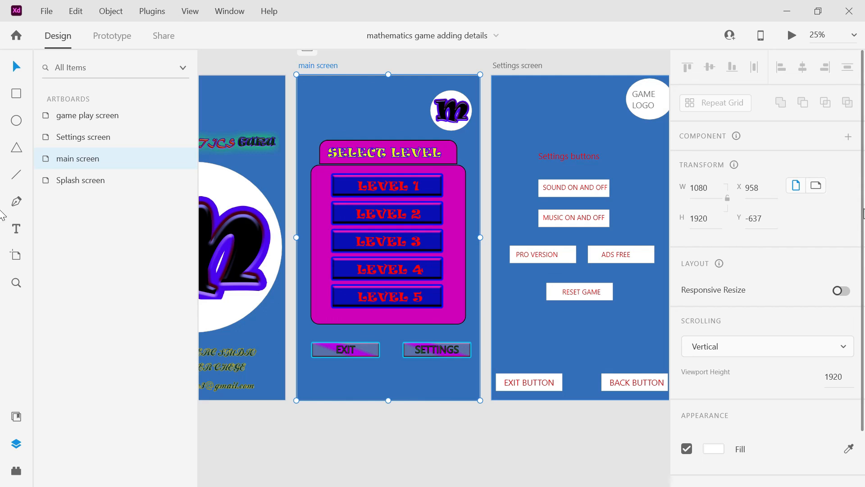
scroll(864, 205, down, 3)
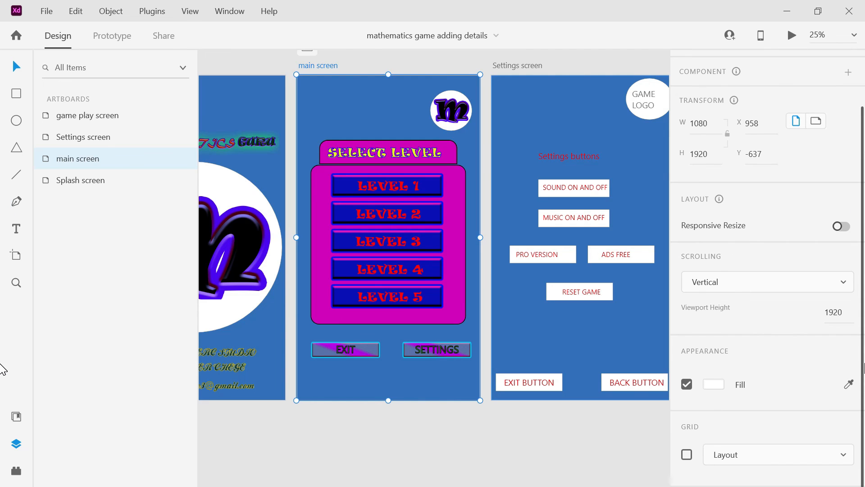
scroll(861, 180, up, 3)
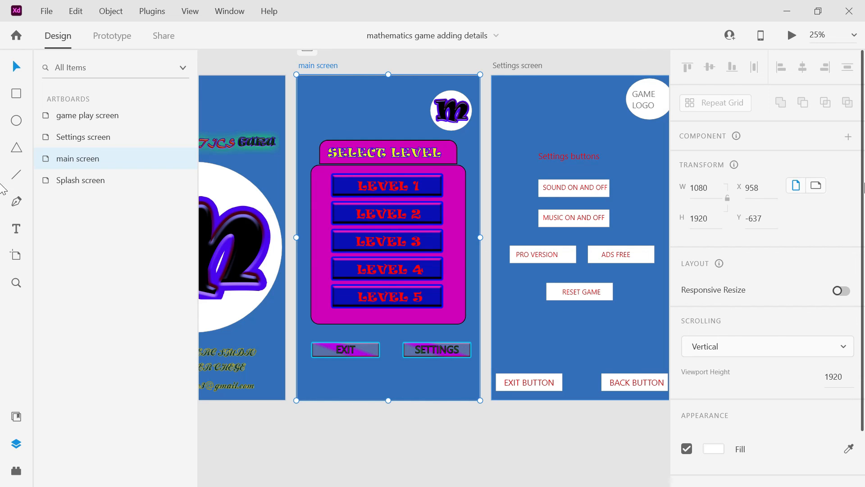
scroll(862, 180, down, 2)
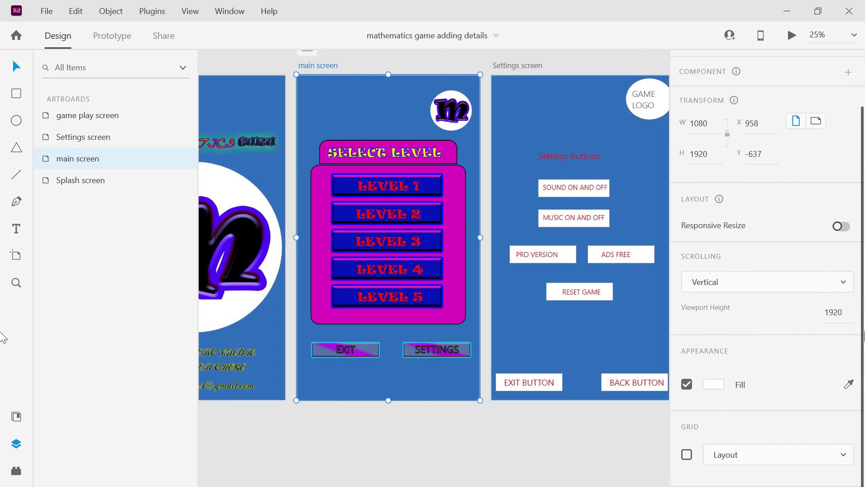
click(791, 35)
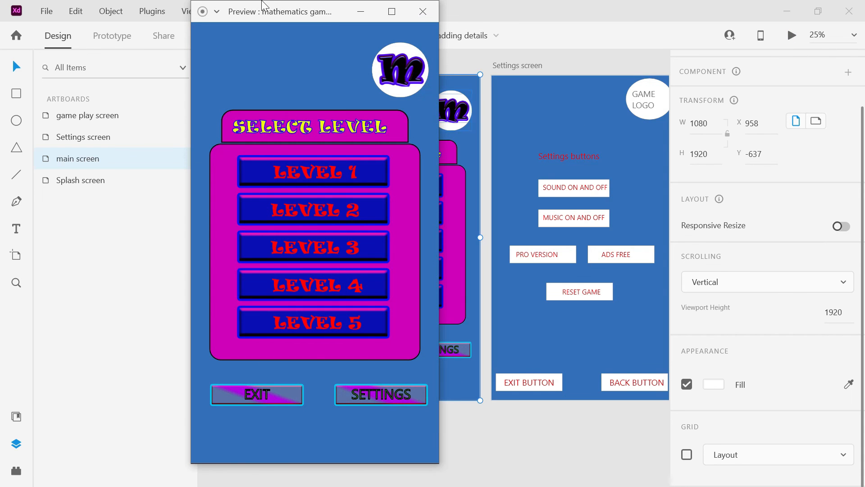
drag(263, 19, 299, 45)
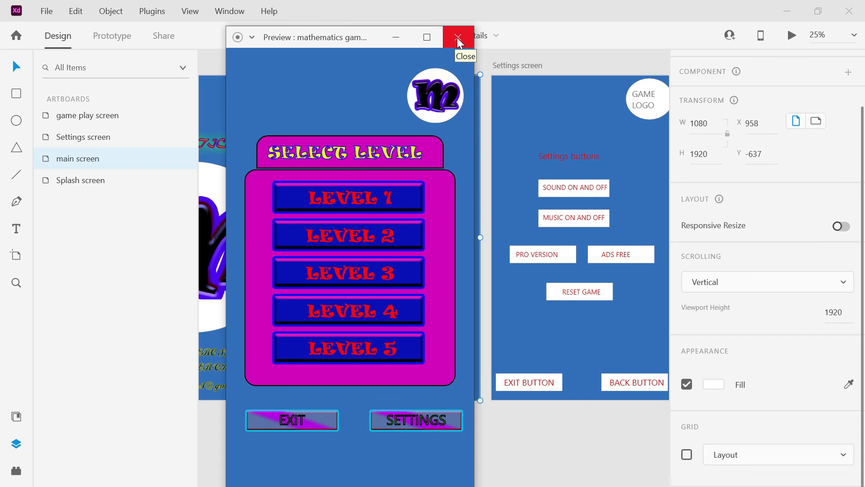
Minimize the design window and close the other button bg.png image and the design folder window behind it
click(787, 11)
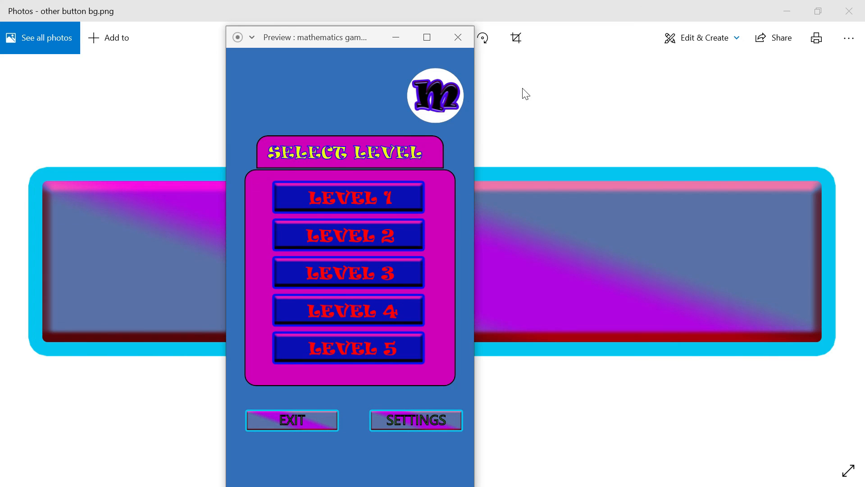
click(849, 11)
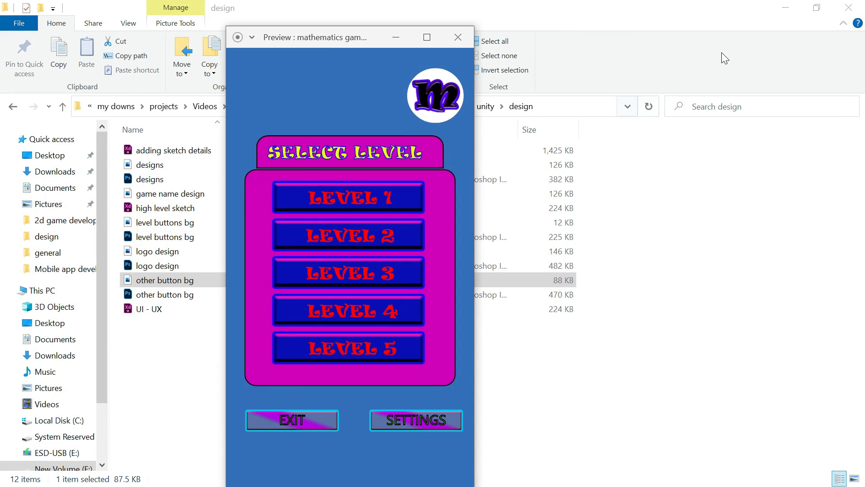
click(850, 8)
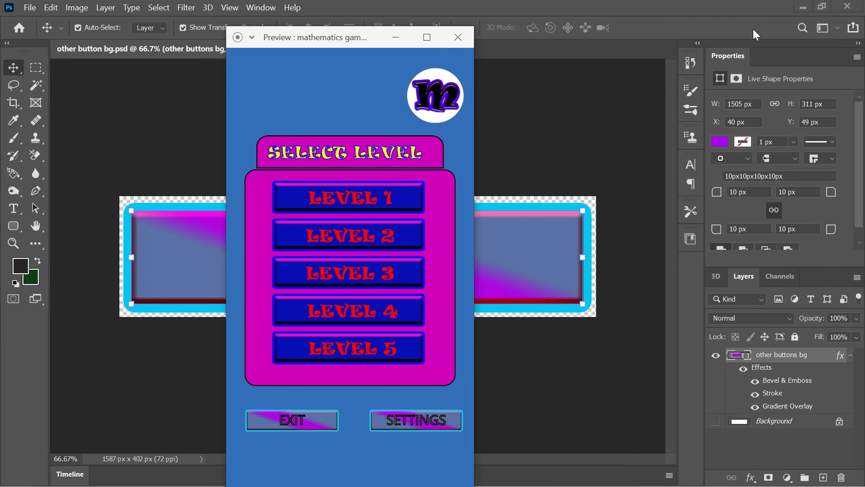
Close the other button bg.psd document and the game preview, and switch back to Adobe XD
drag(287, 48, 373, 40)
click(261, 52)
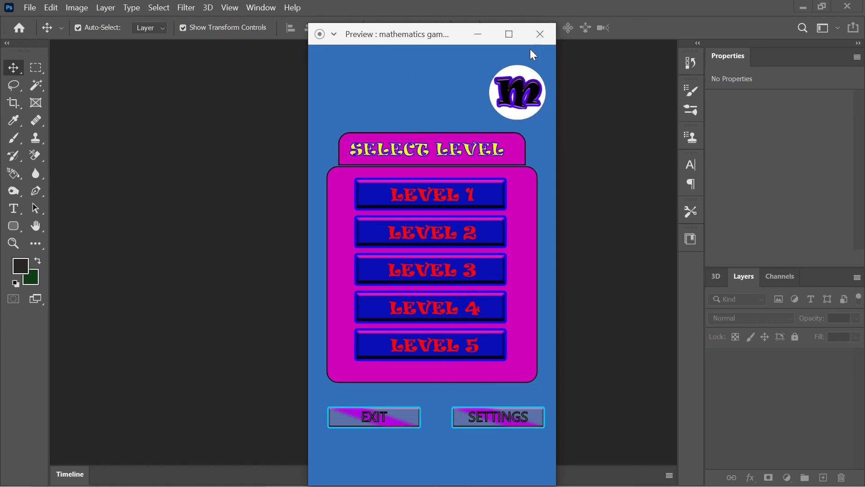
click(537, 35)
key(alt+Tab)
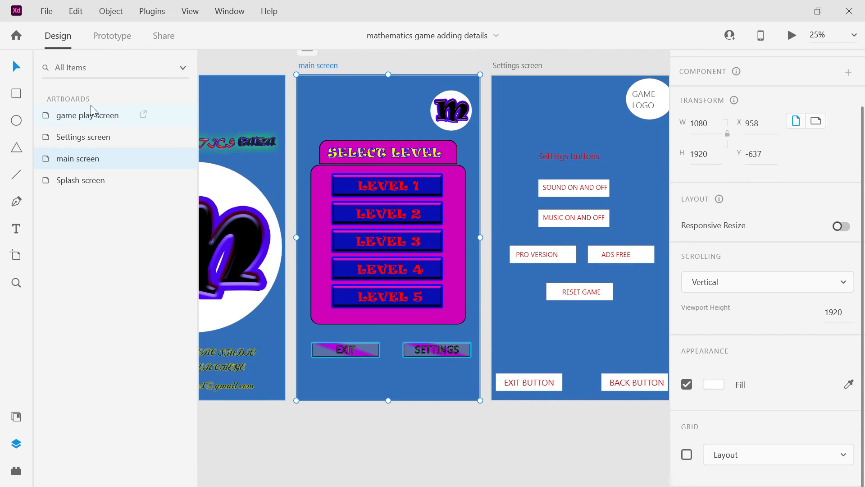
Preview the Splash screen artboard with the design window minimized to examine its title, logo and developer credits, then close the preview and return to Adobe XD
click(85, 180)
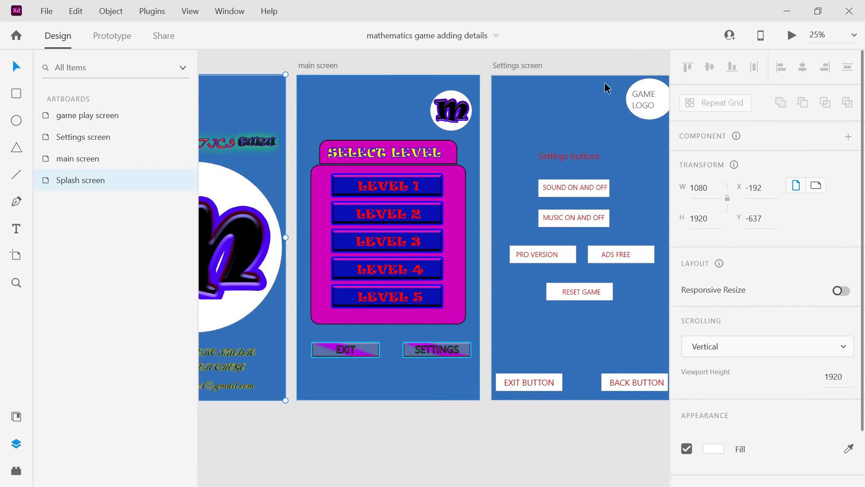
click(791, 36)
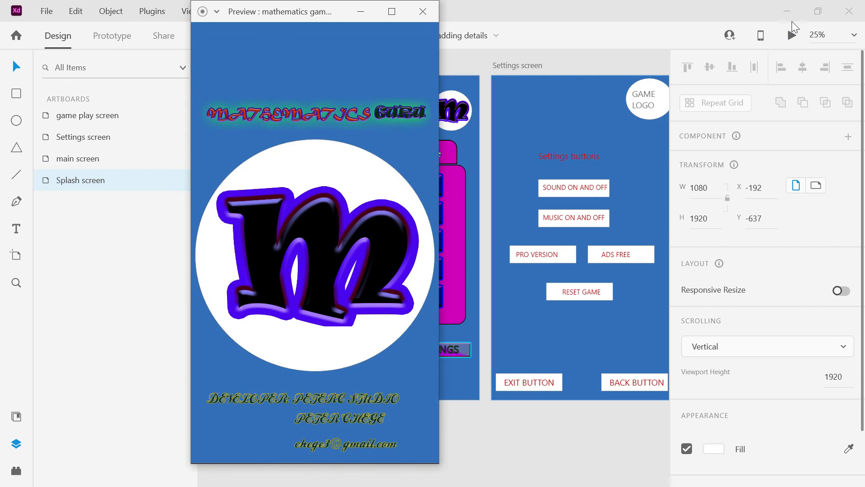
click(796, 13)
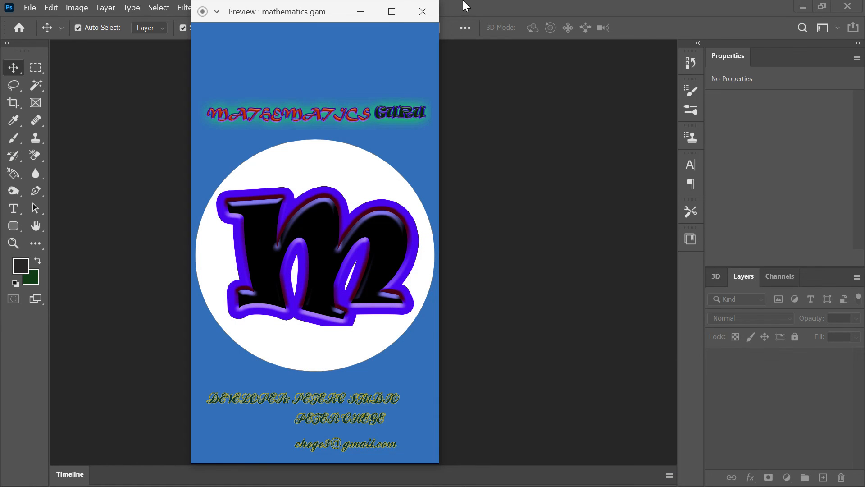
drag(293, 16, 338, 34)
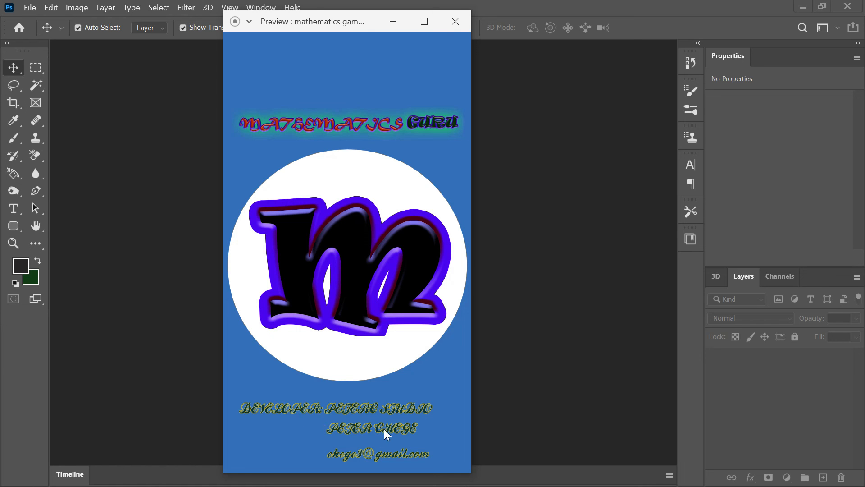
click(455, 23)
key(alt+Tab)
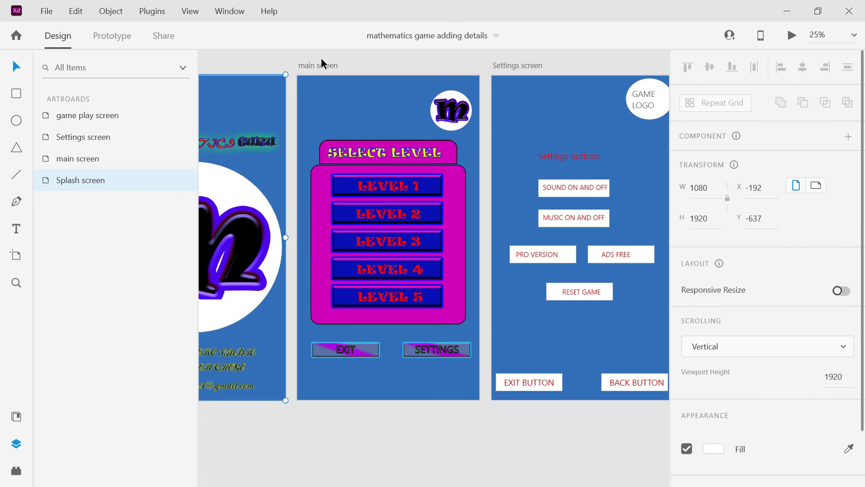
Preview the main screen artboard and minimize the design window to examine the level panel with the EXIT and SETTINGS buttons
click(70, 160)
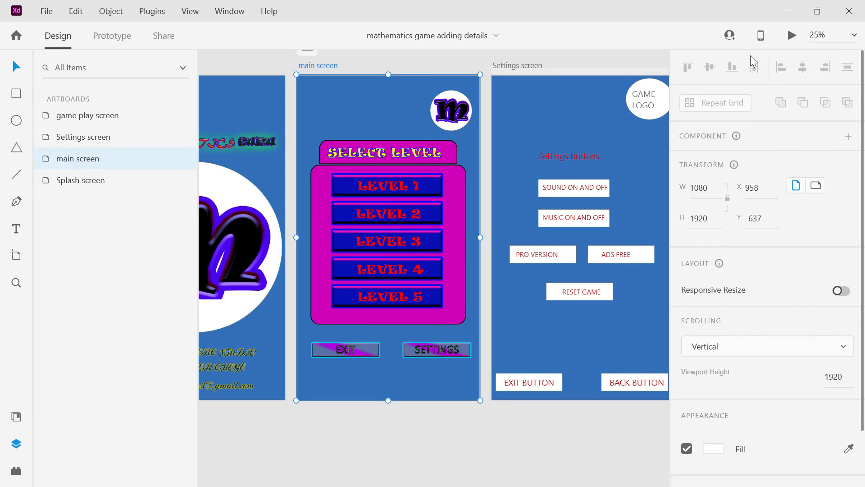
click(791, 39)
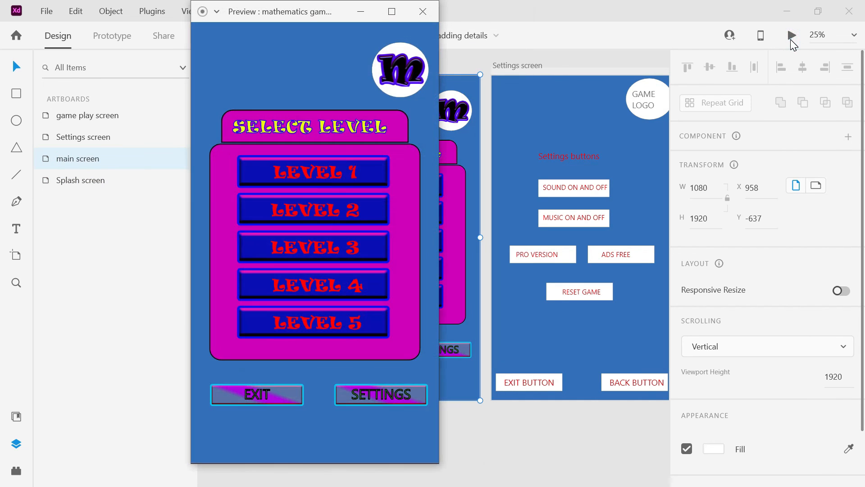
click(781, 13)
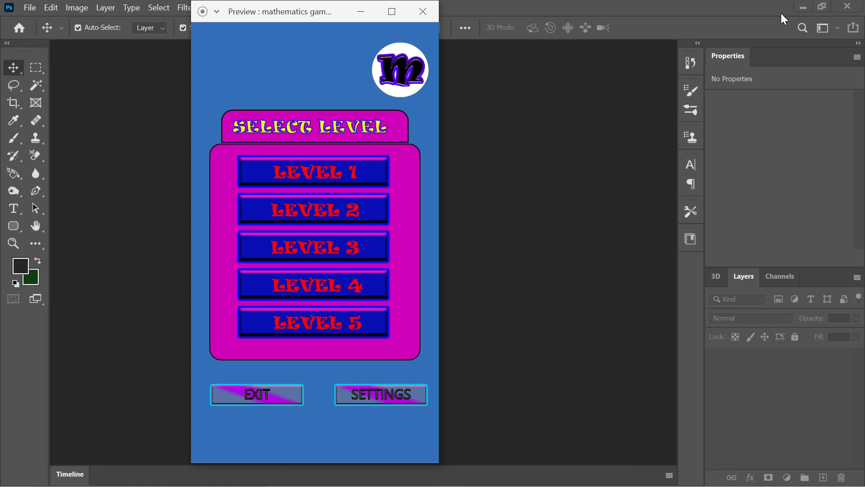